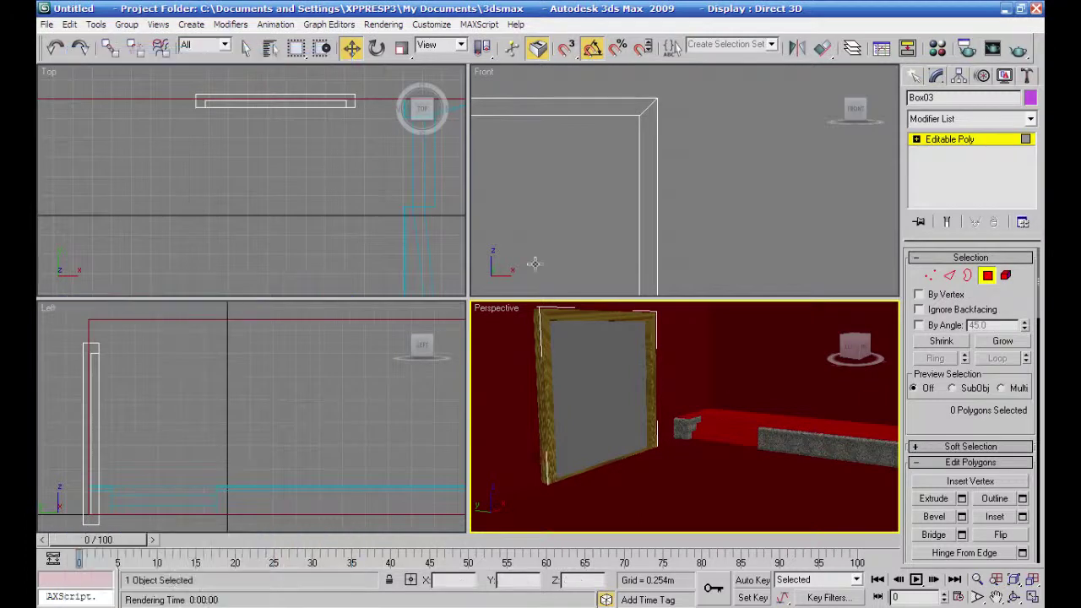
Leave polygon editing, select all the room objects in the Front view and hide them.
scroll(411, 246, up, 5)
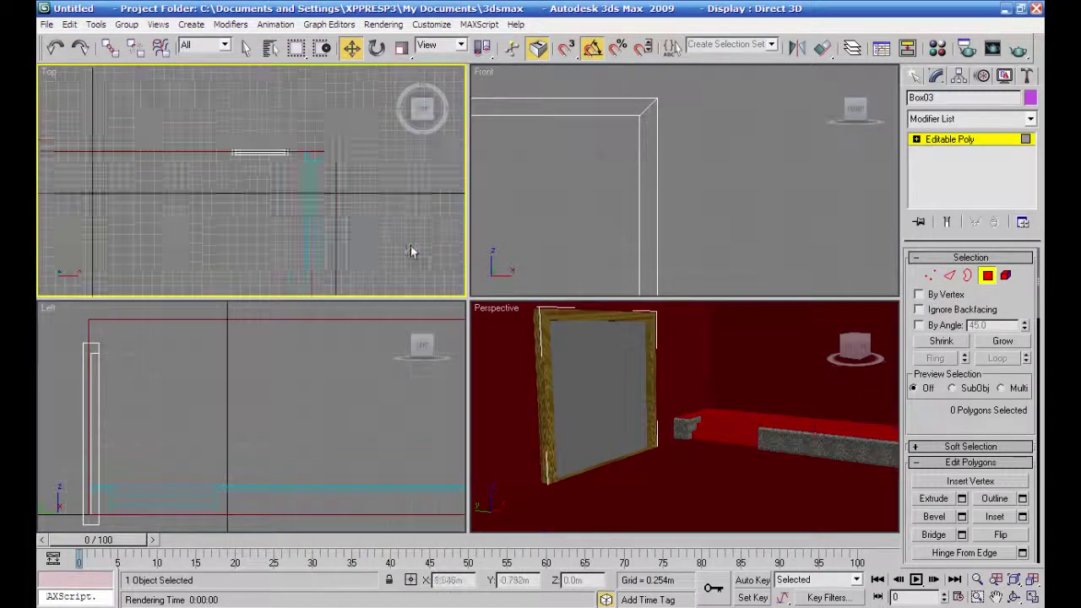
right_click(687, 411)
scroll(688, 410, down, 6)
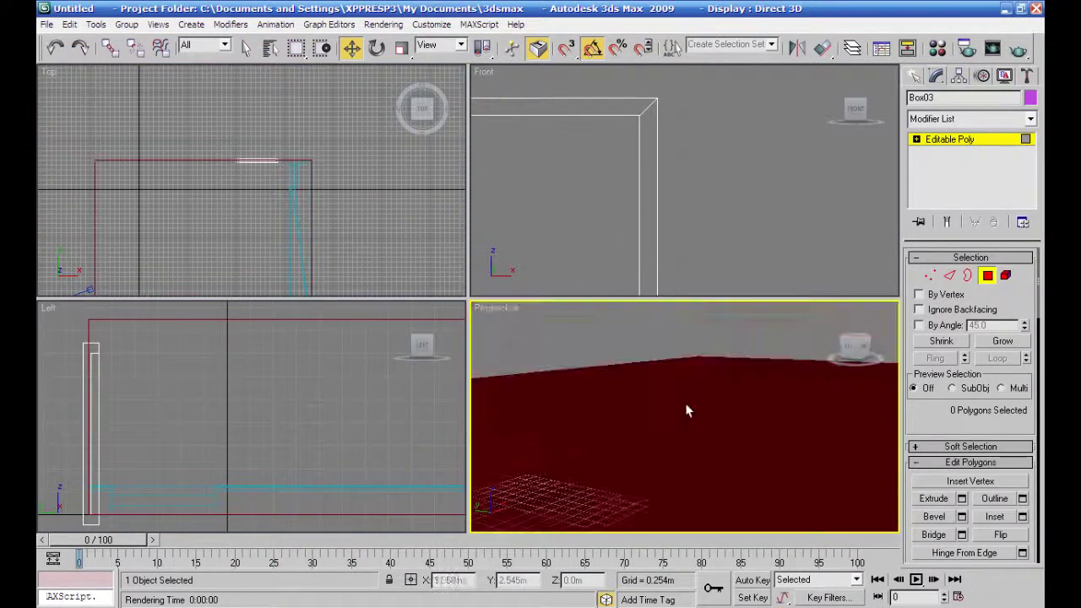
right_click(639, 225)
scroll(645, 235, down, 5)
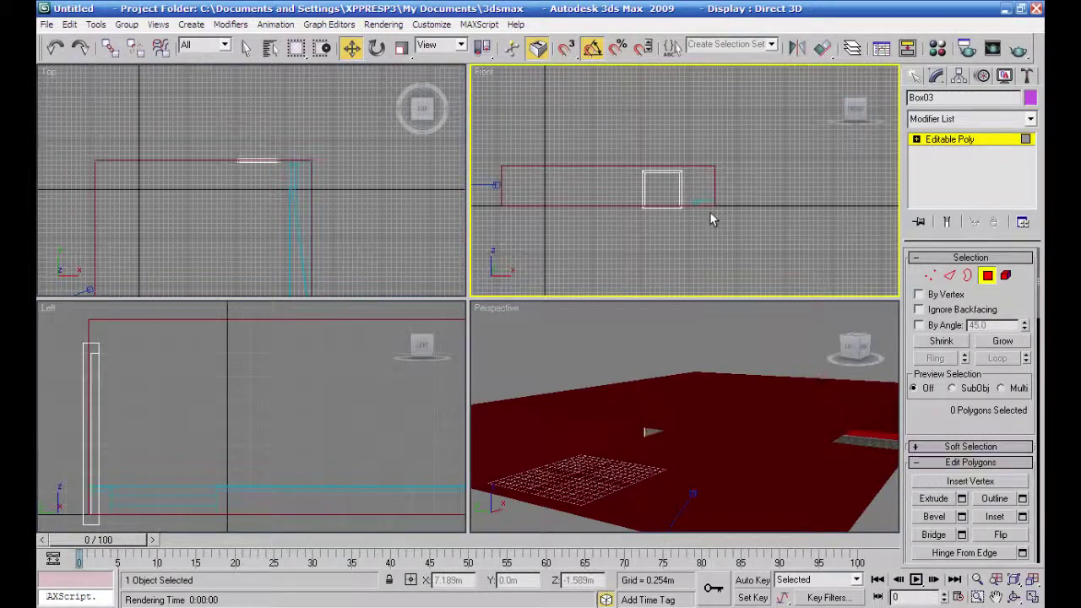
drag(733, 135, 523, 244)
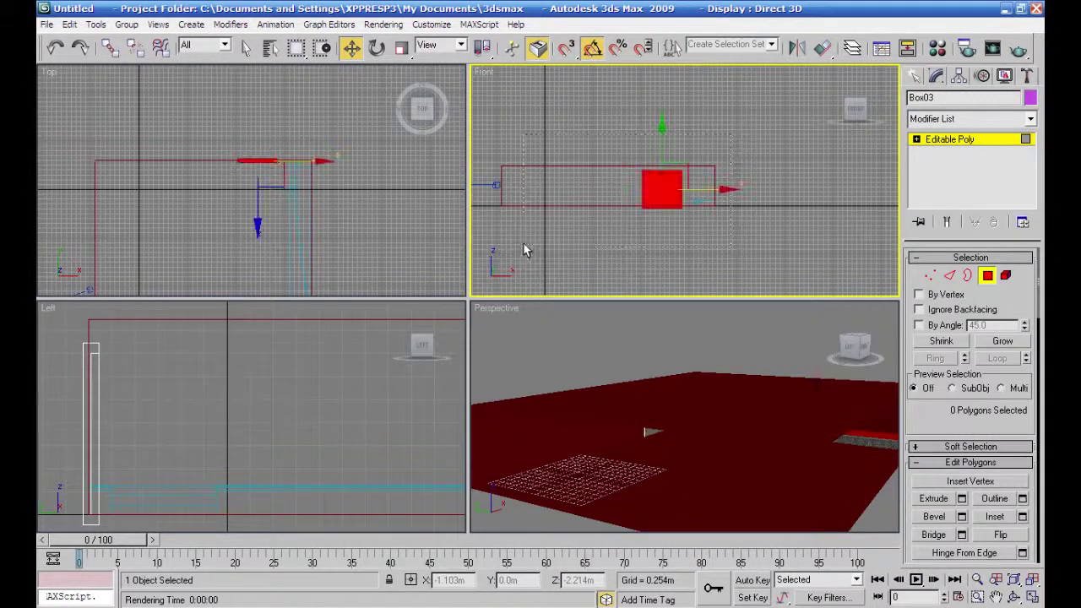
click(935, 142)
drag(780, 150, 591, 251)
right_click(648, 173)
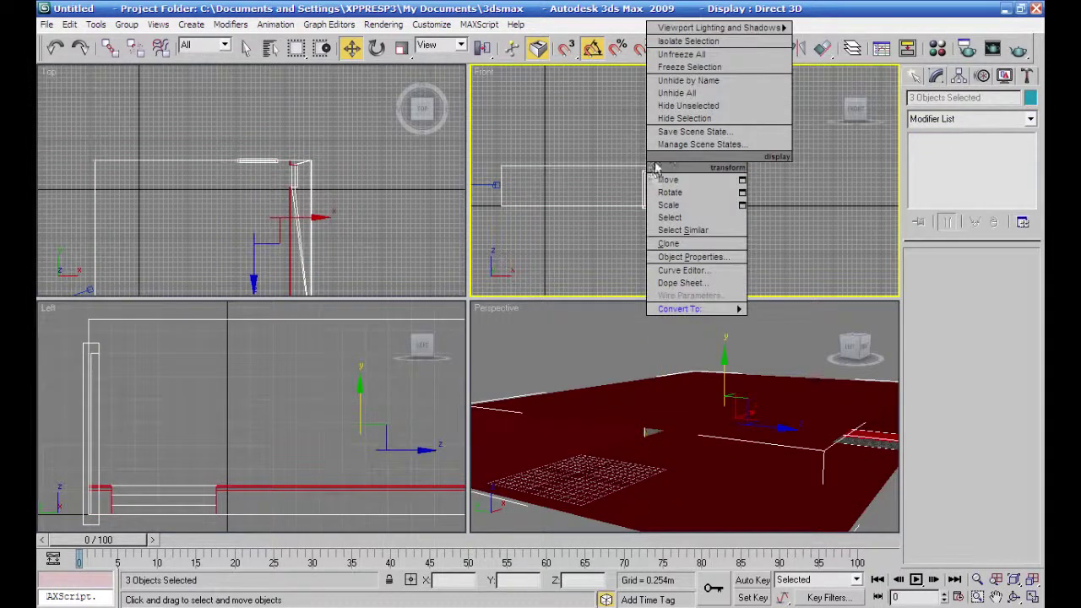
click(682, 118)
key(Delete)
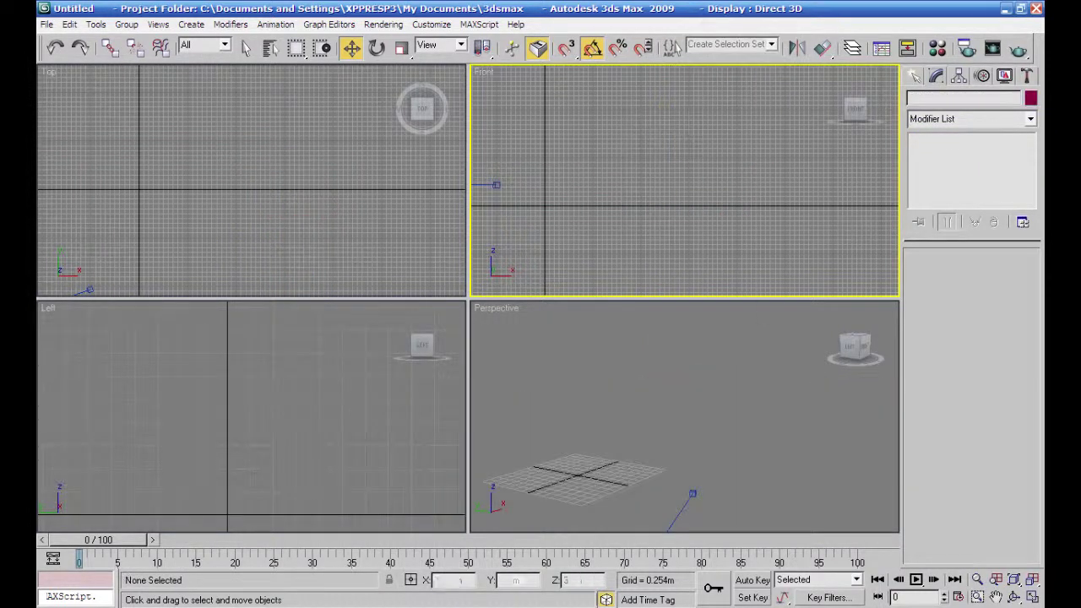
Hide the remaining camera to leave the scene empty for new modelling.
click(1034, 580)
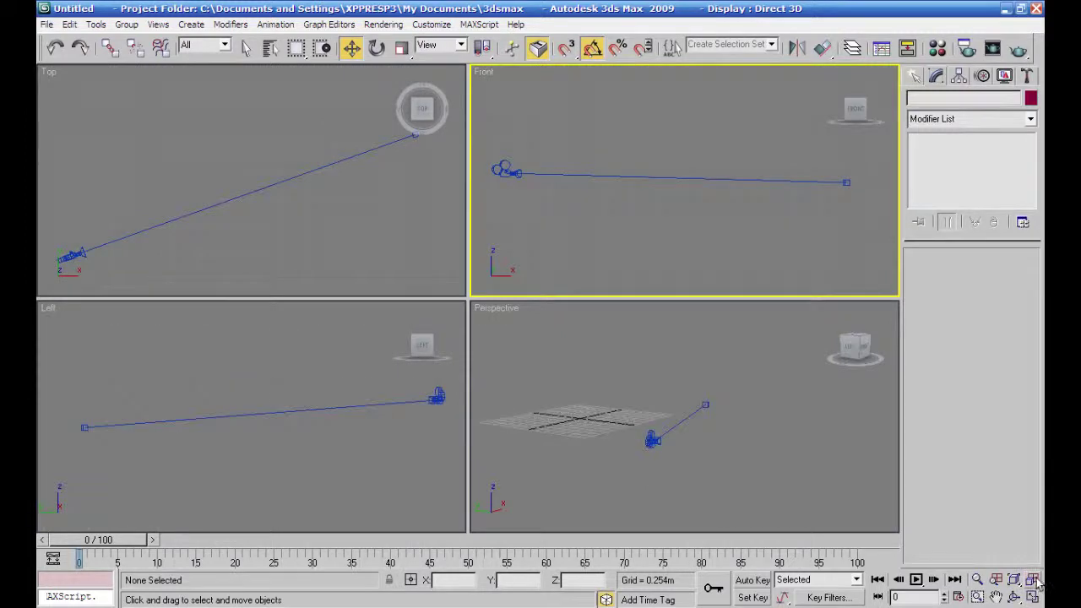
click(505, 170)
right_click(506, 168)
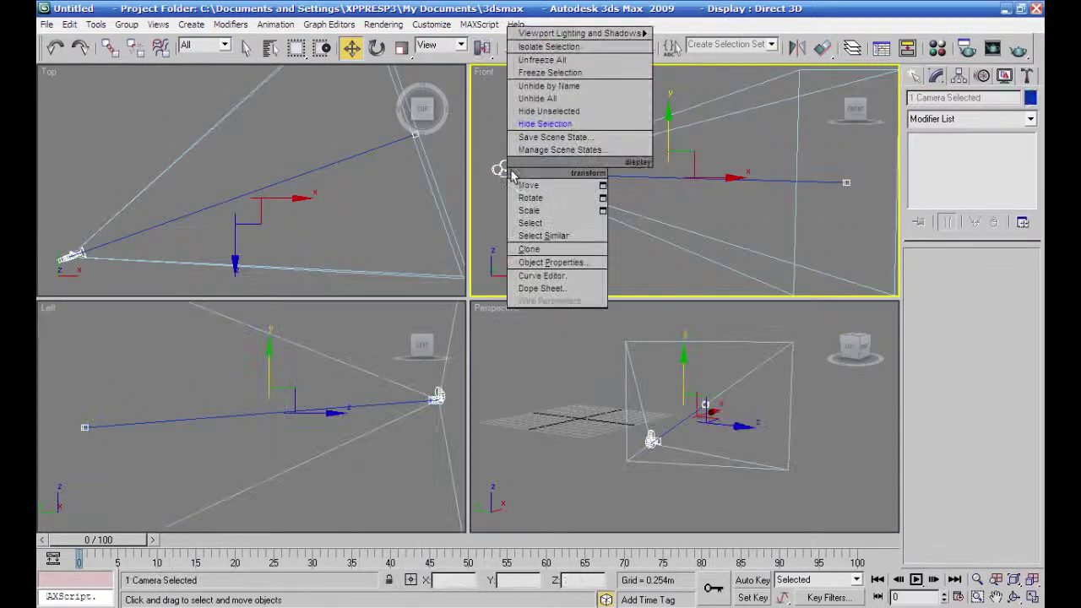
click(545, 123)
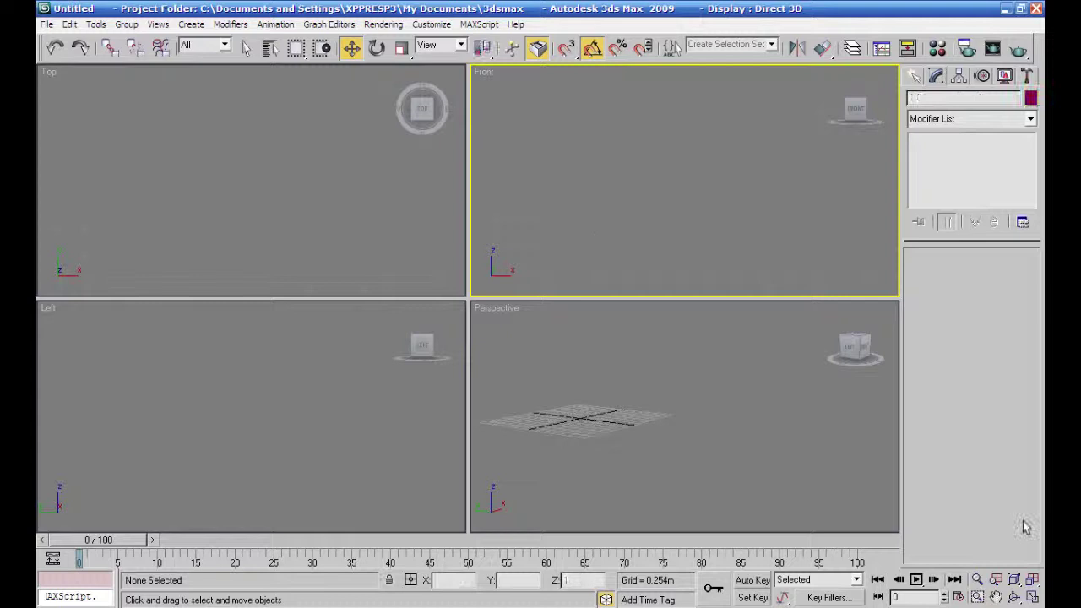
click(1033, 580)
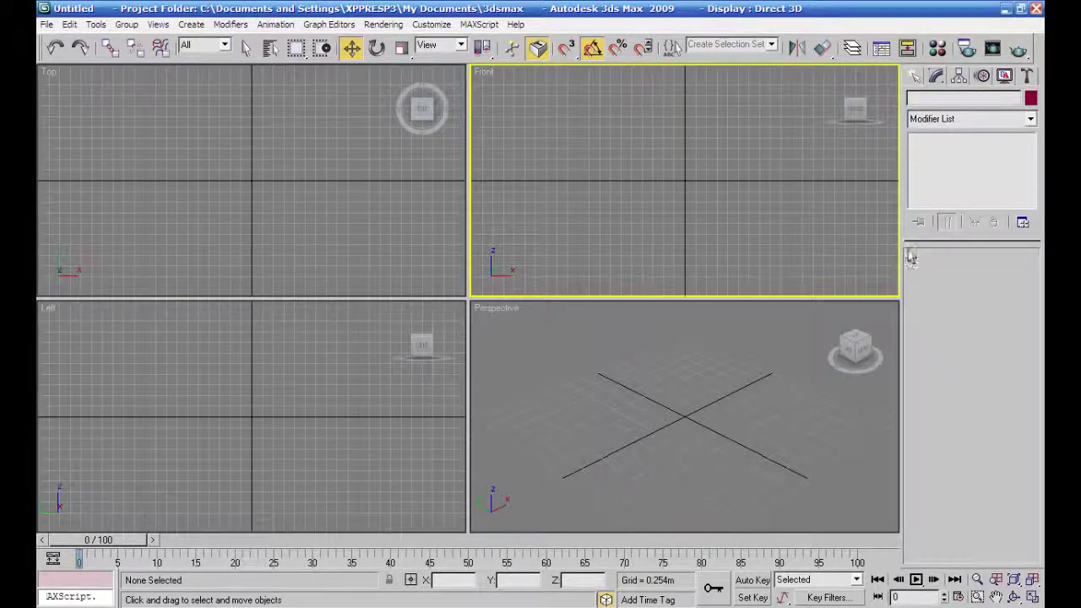
Draw a flat helix spline in the Front view with radius 1 about 0.34 m, radius 2 0.23 m, height 0 m and 1.71 turns.
click(914, 78)
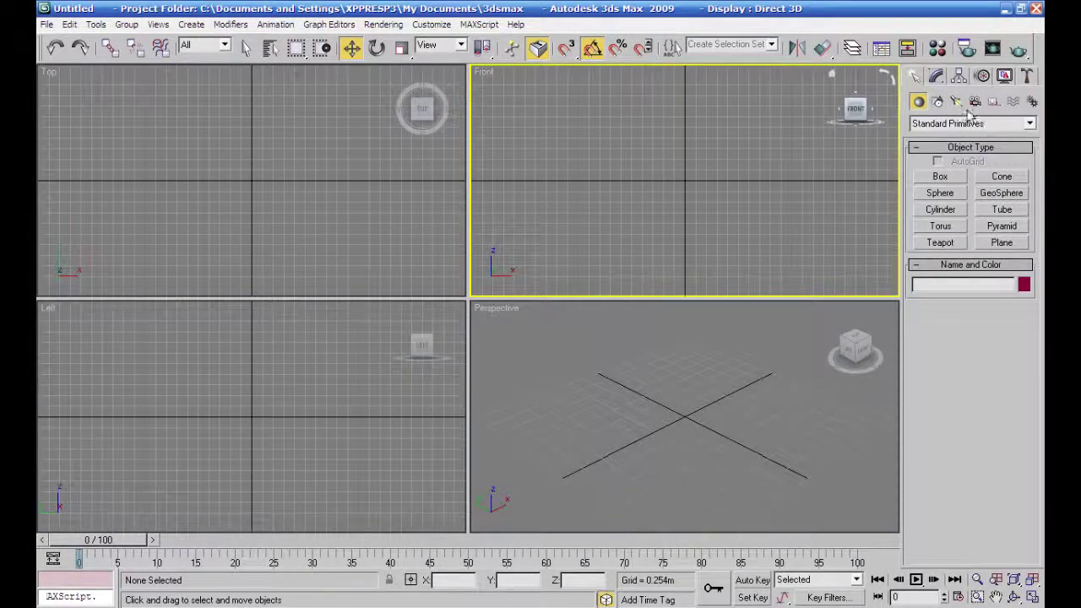
click(938, 101)
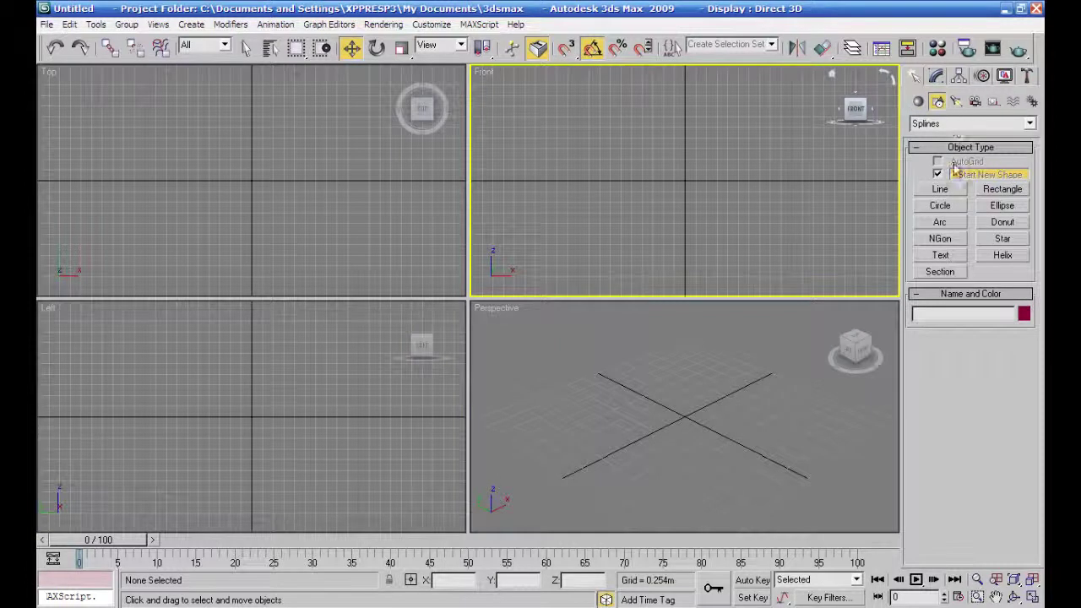
click(1002, 256)
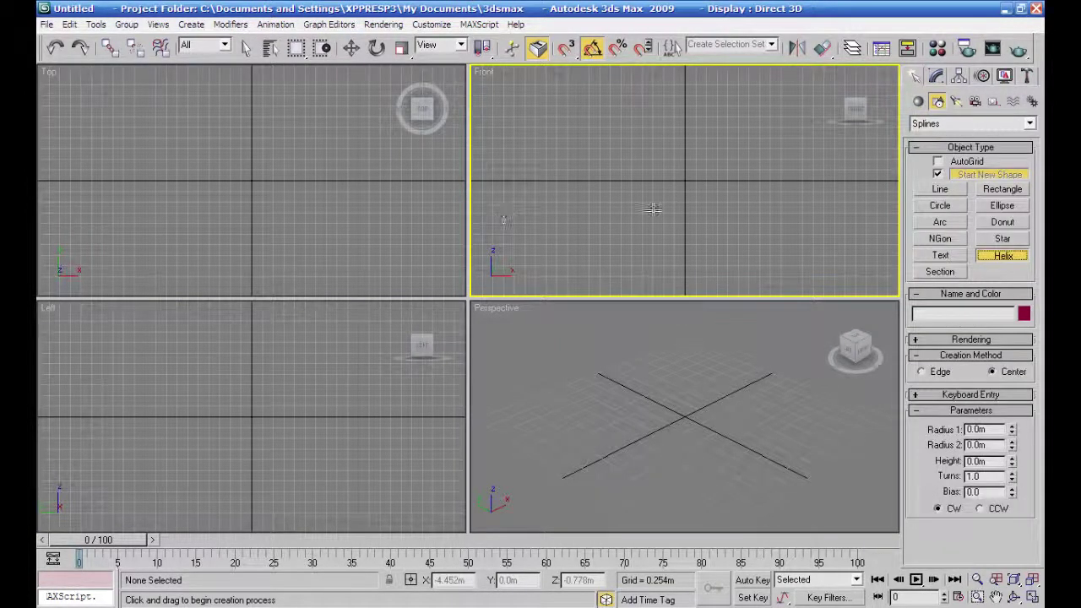
middle_drag(685, 180, 647, 200)
drag(646, 204, 673, 216)
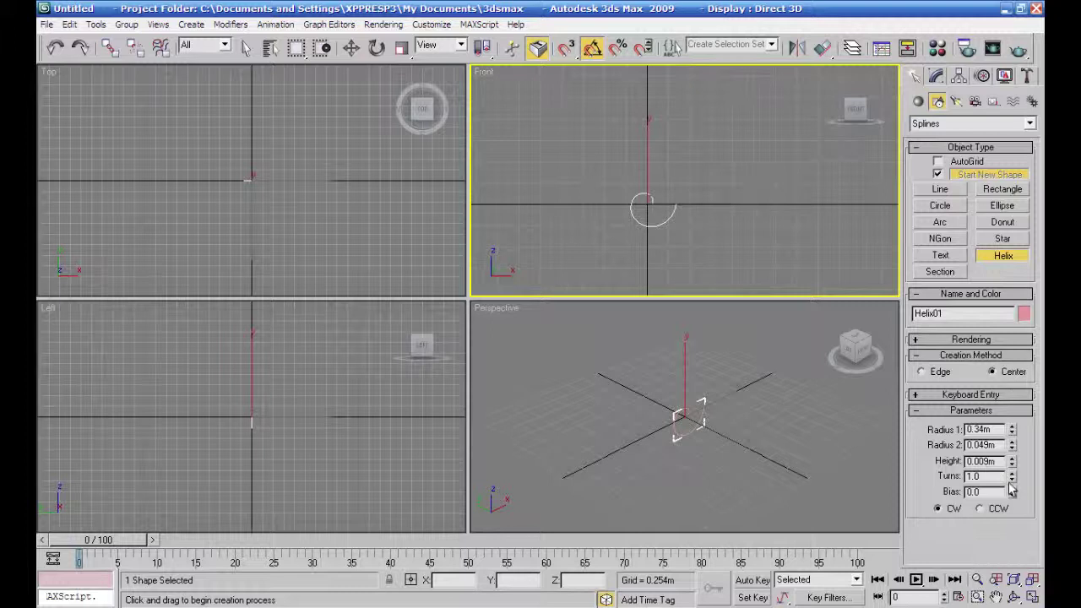
drag(1014, 478, 1016, 429)
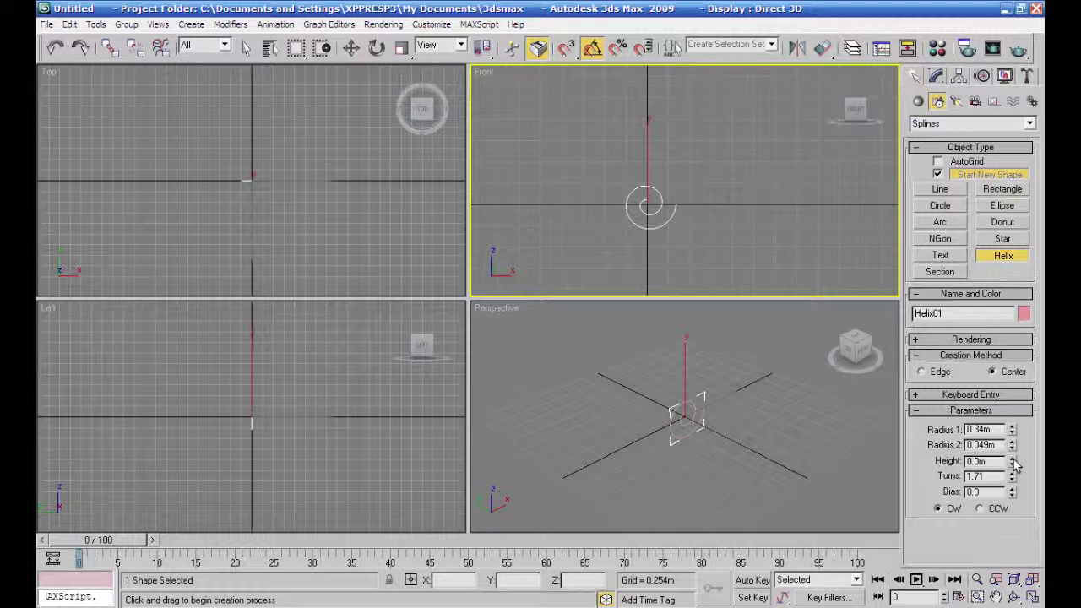
drag(1014, 450, 1006, 152)
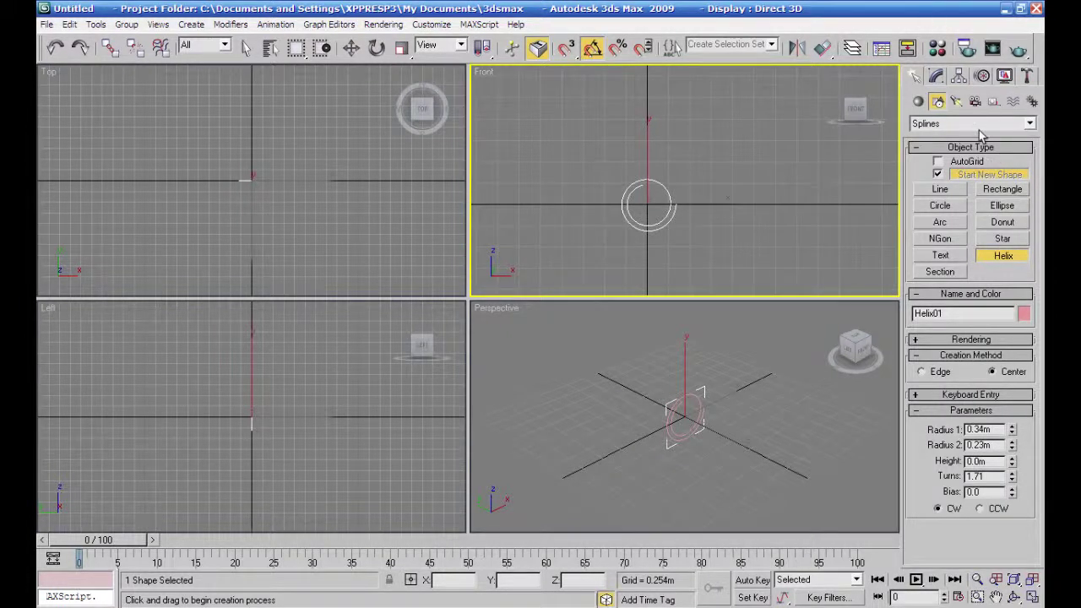
Convert the helix to an editable spline.
click(938, 78)
key(w)
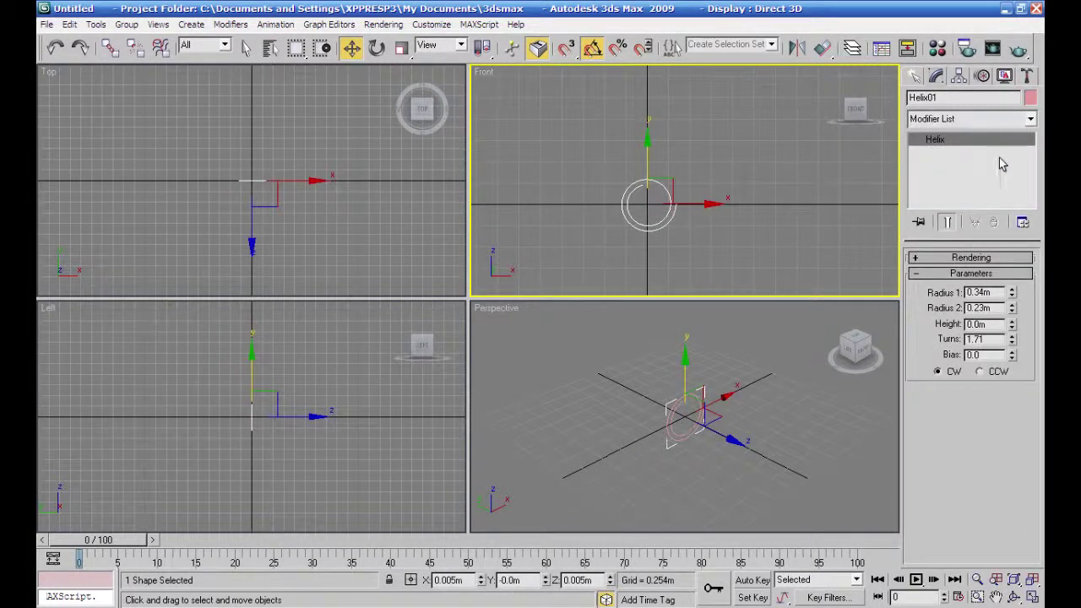
right_click(1001, 165)
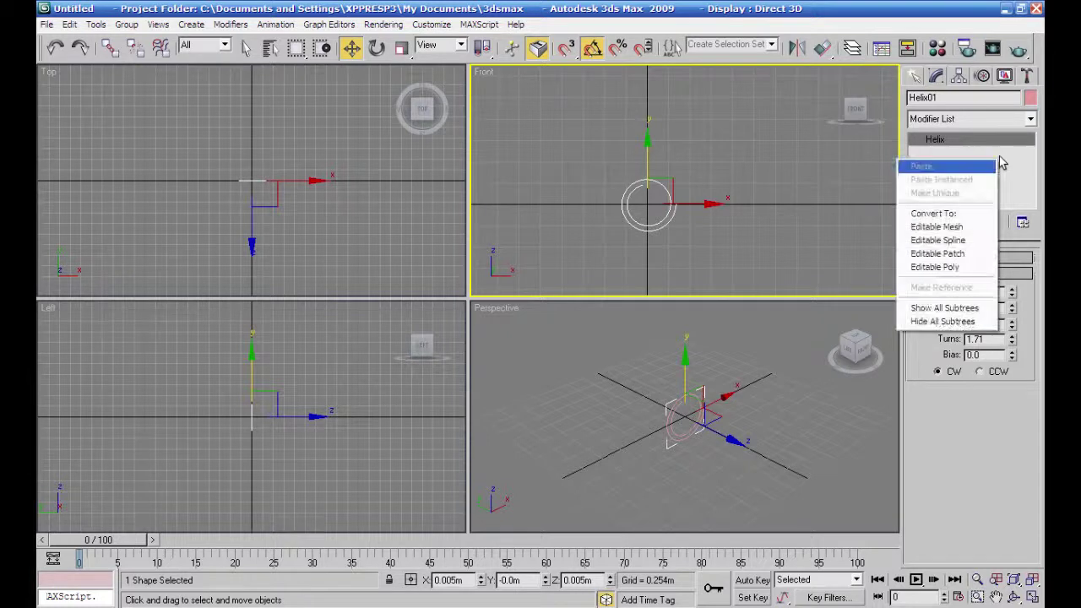
click(957, 243)
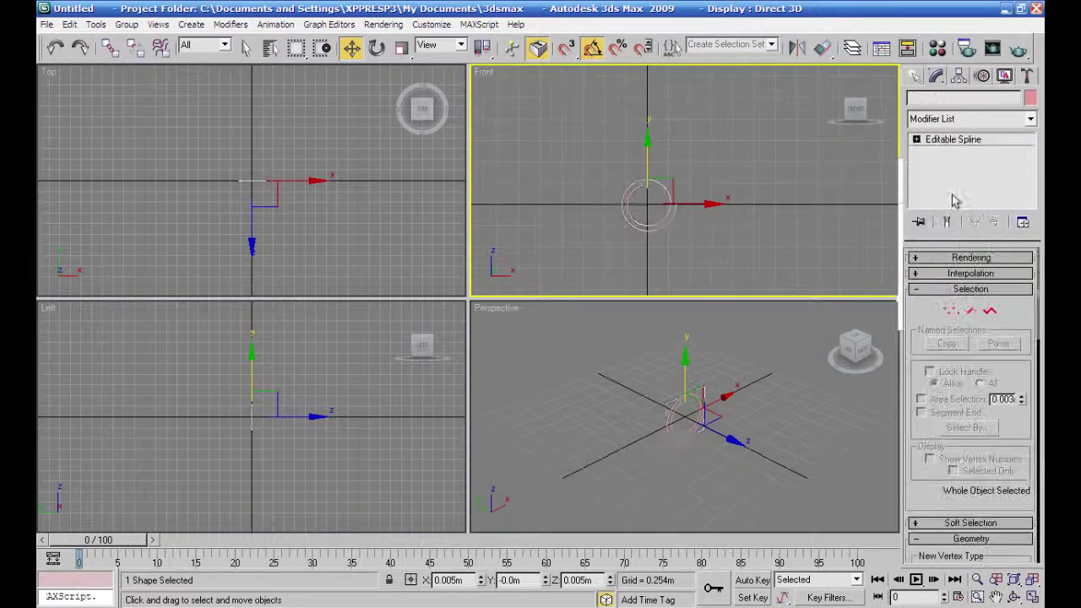
Move the three vertices at the helix's outer end straight up above the coil, shifting them slightly left.
click(951, 310)
middle_drag(766, 234, 808, 234)
scroll(807, 235, up, 3)
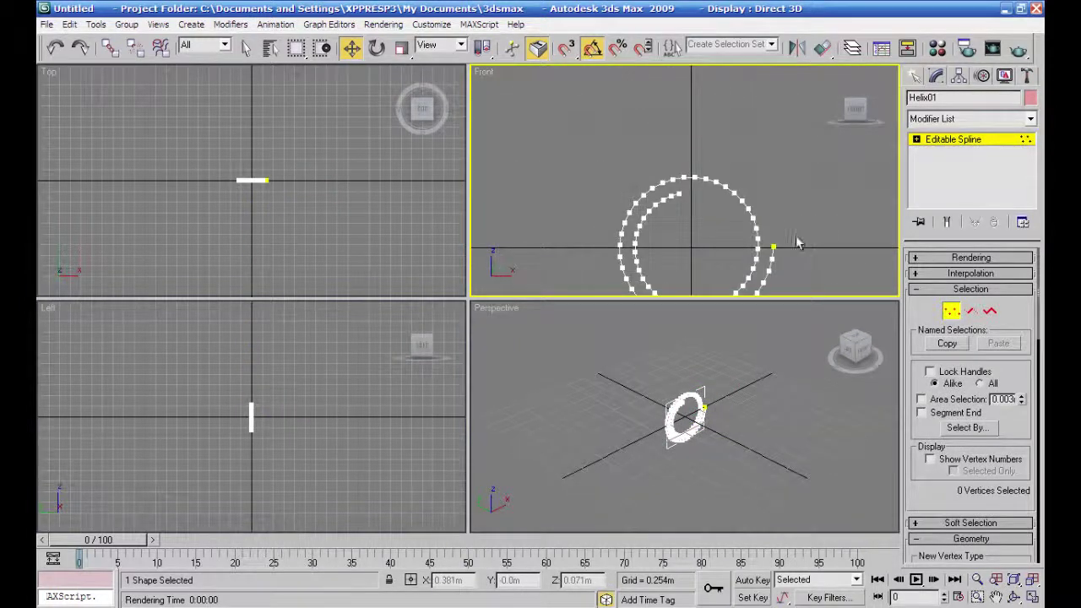
drag(802, 238, 765, 301)
drag(775, 219, 777, 74)
drag(815, 107, 811, 107)
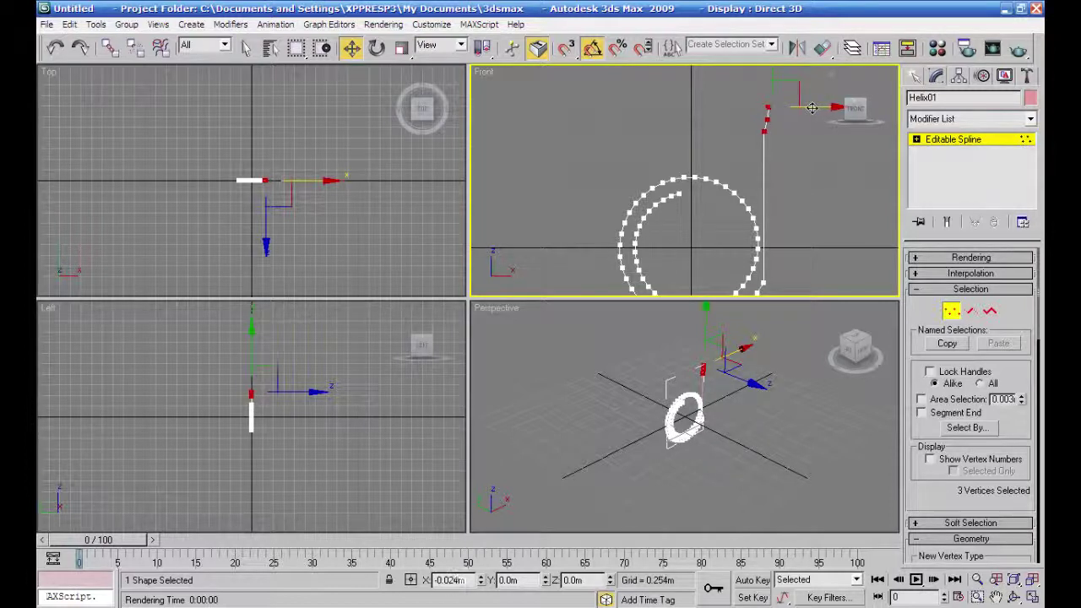
click(813, 172)
Move the spline's end vertex far to the left above the coil and place the second vertex beside the upper corner.
scroll(813, 173, down, 1)
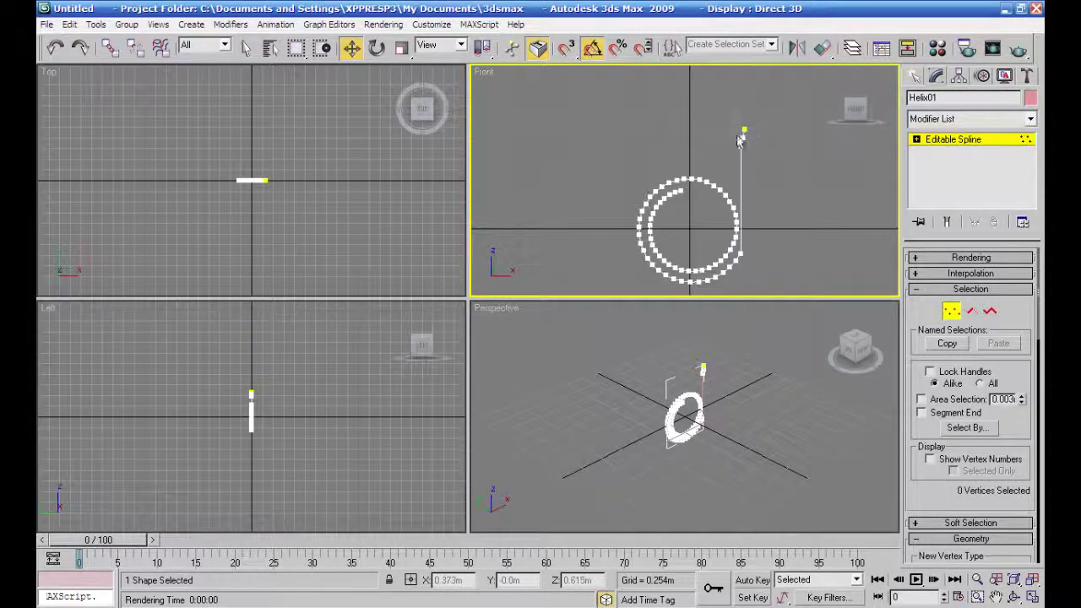
click(739, 137)
drag(795, 130, 603, 156)
middle_drag(594, 174, 692, 181)
click(655, 140)
drag(690, 139, 855, 148)
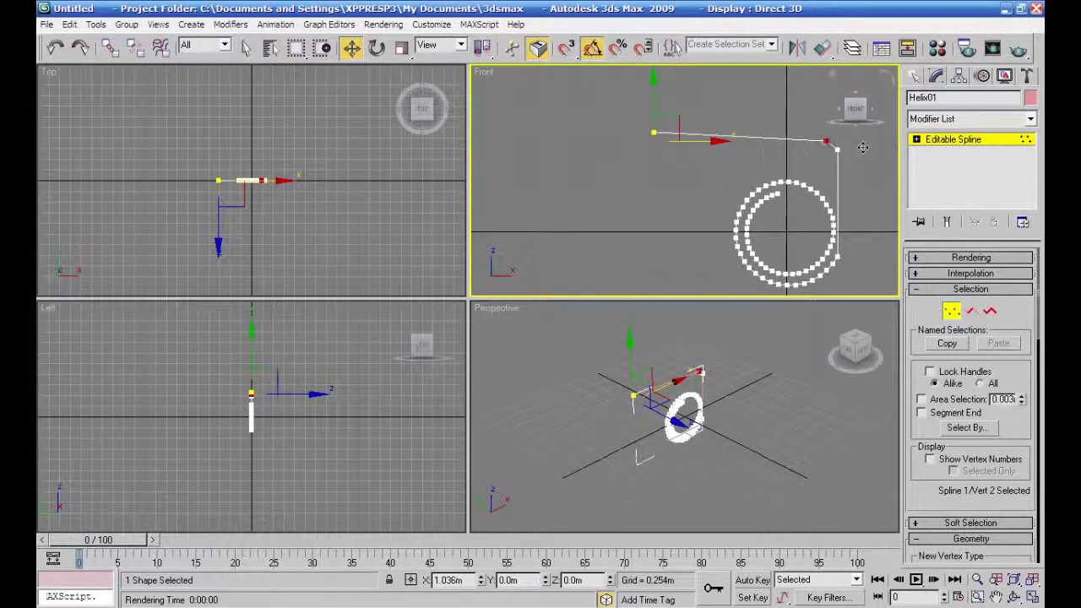
Lower the end vertex to level the upper segment and extend it further left into a longer straight arm.
click(652, 123)
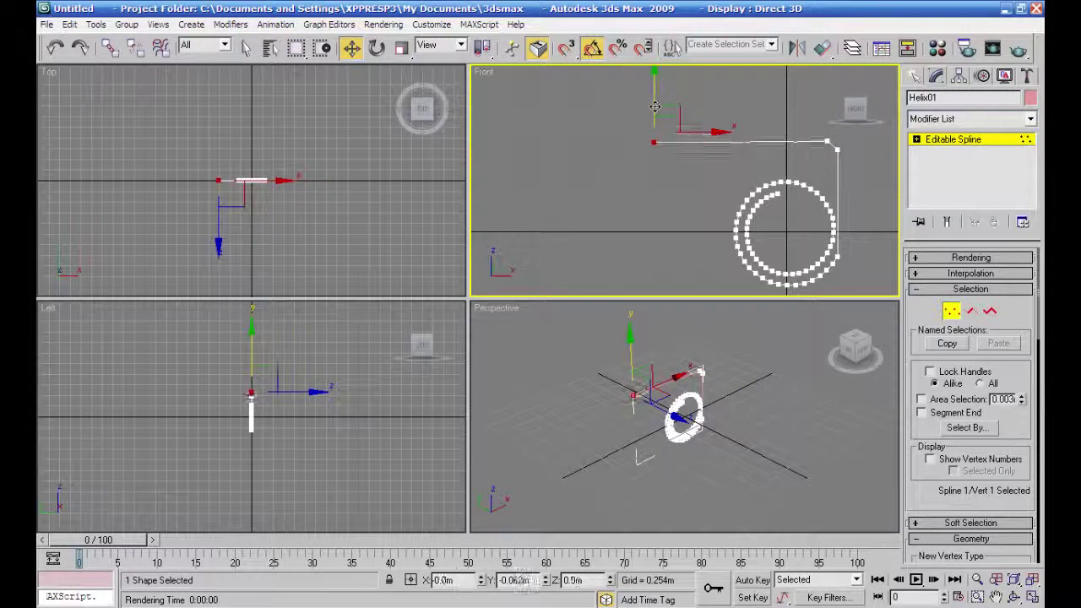
drag(655, 106, 661, 148)
scroll(690, 211, down, 4)
scroll(690, 211, down, 1)
middle_drag(695, 212, 749, 173)
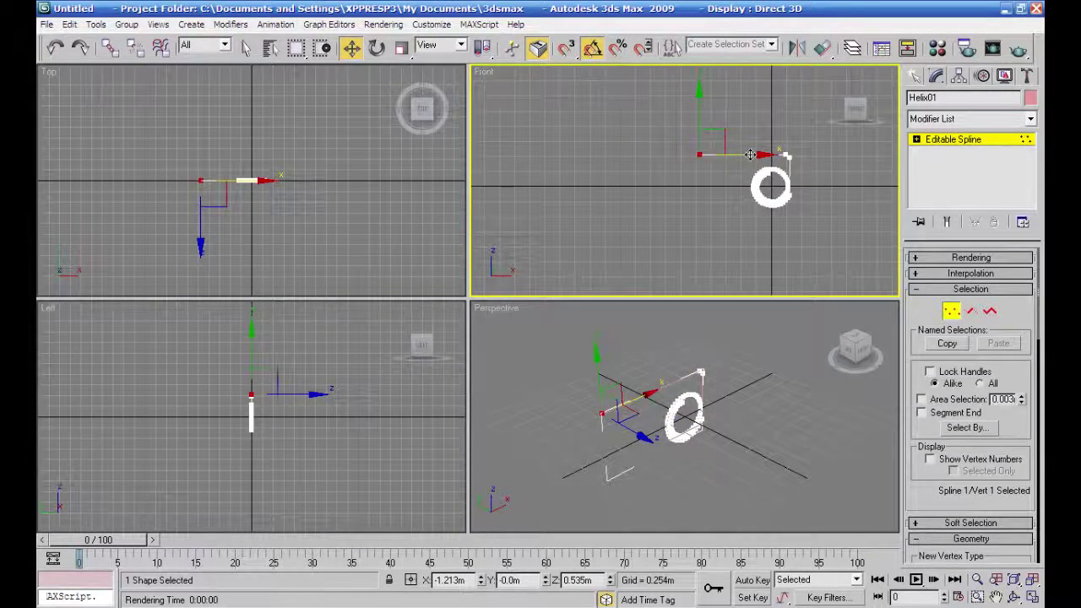
drag(700, 154, 673, 154)
click(707, 188)
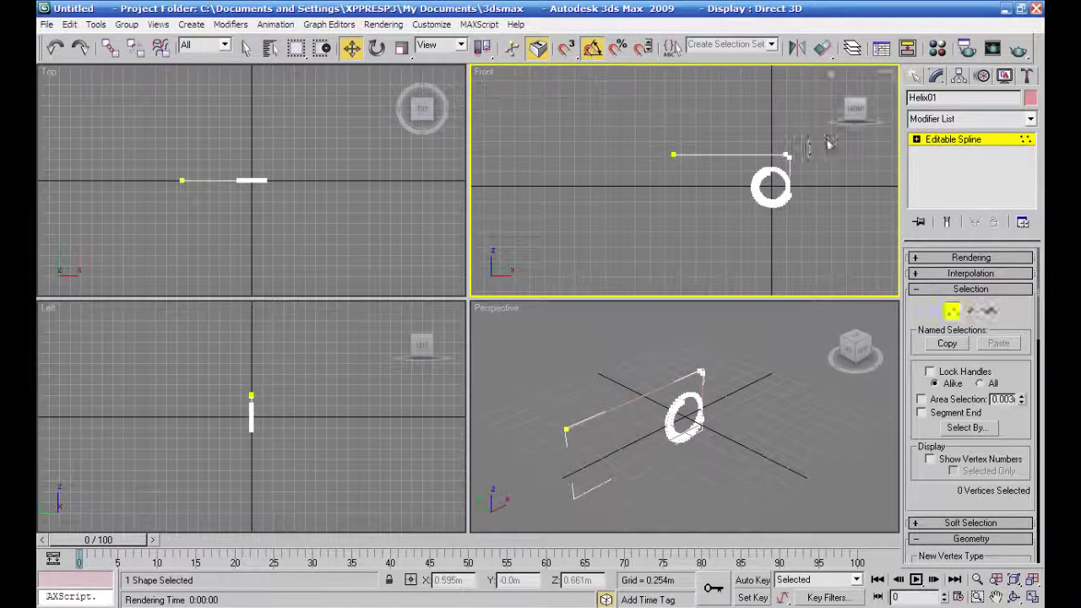
Mirror the whole spline along X as a copy and move the copy left to meet the original's arm end.
click(921, 142)
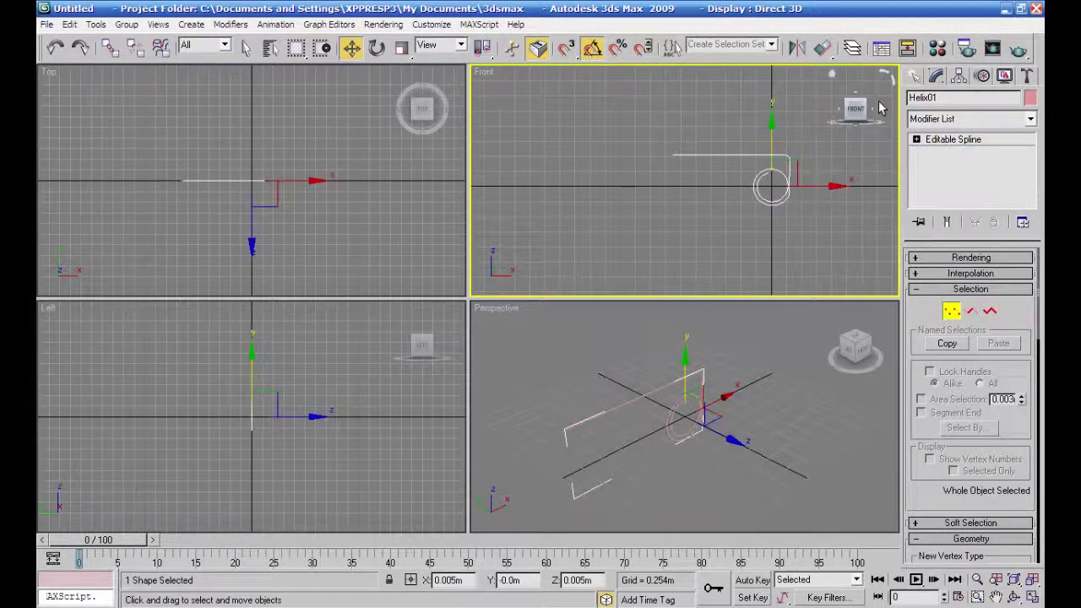
click(797, 49)
click(507, 333)
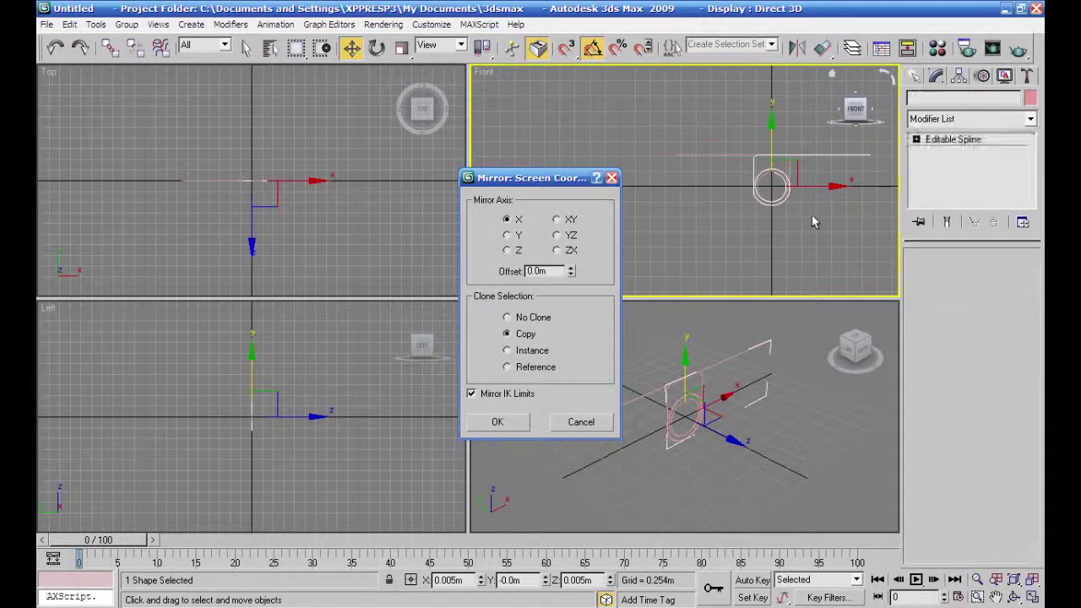
click(497, 423)
drag(826, 186, 629, 193)
Inspect the mirrored copy's vertices, then undo its move and the mirroring.
scroll(705, 239, up, 8)
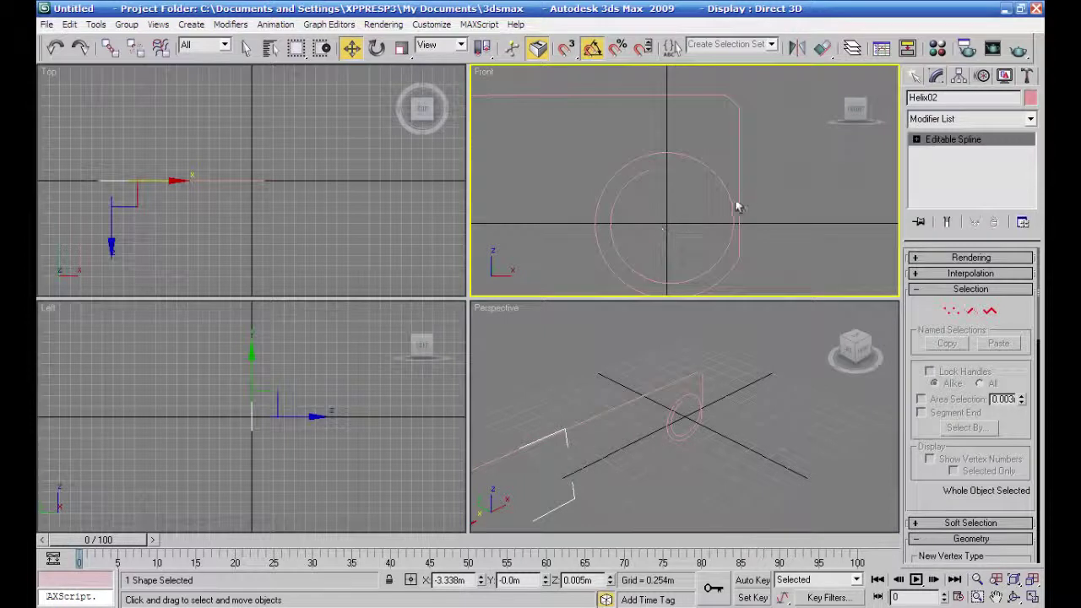
click(952, 311)
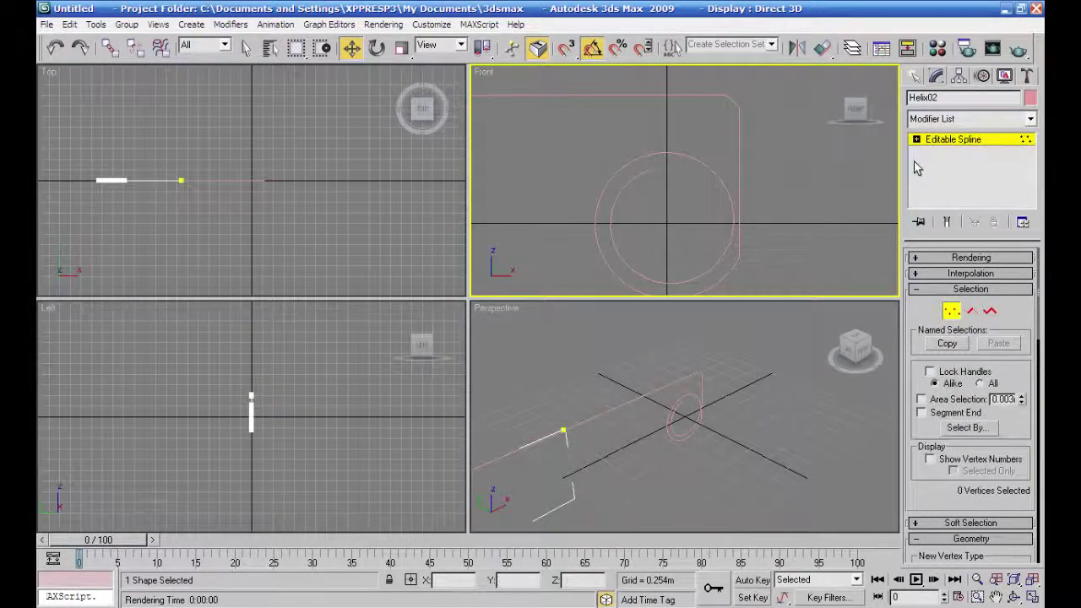
mouse_move(601, 222)
middle_down()
mouse_move(898, 217)
mouse_move(635, 205)
mouse_move(786, 190)
middle_up()
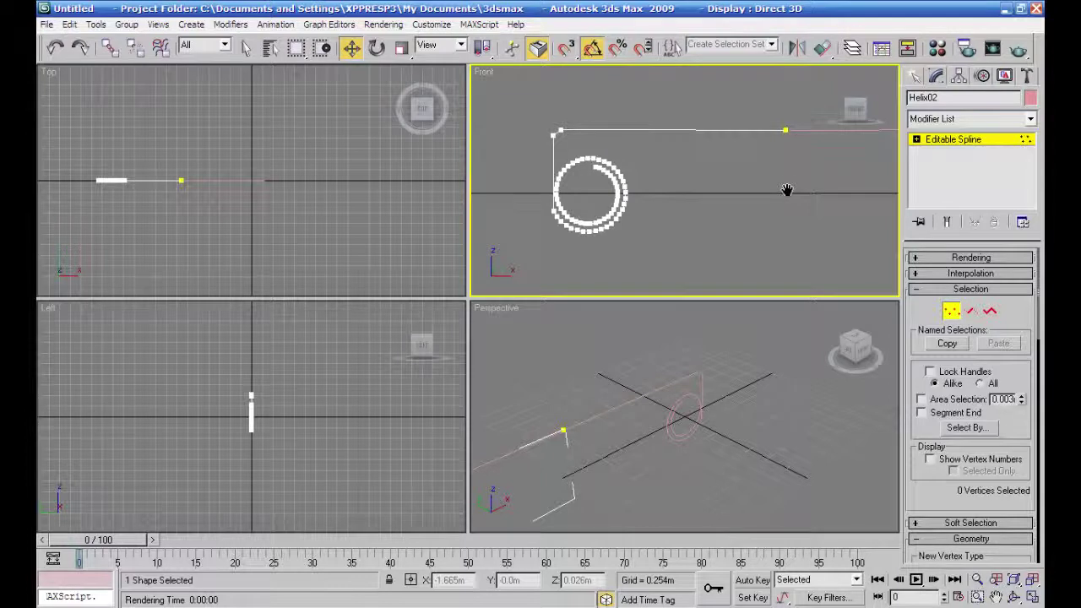
click(51, 47)
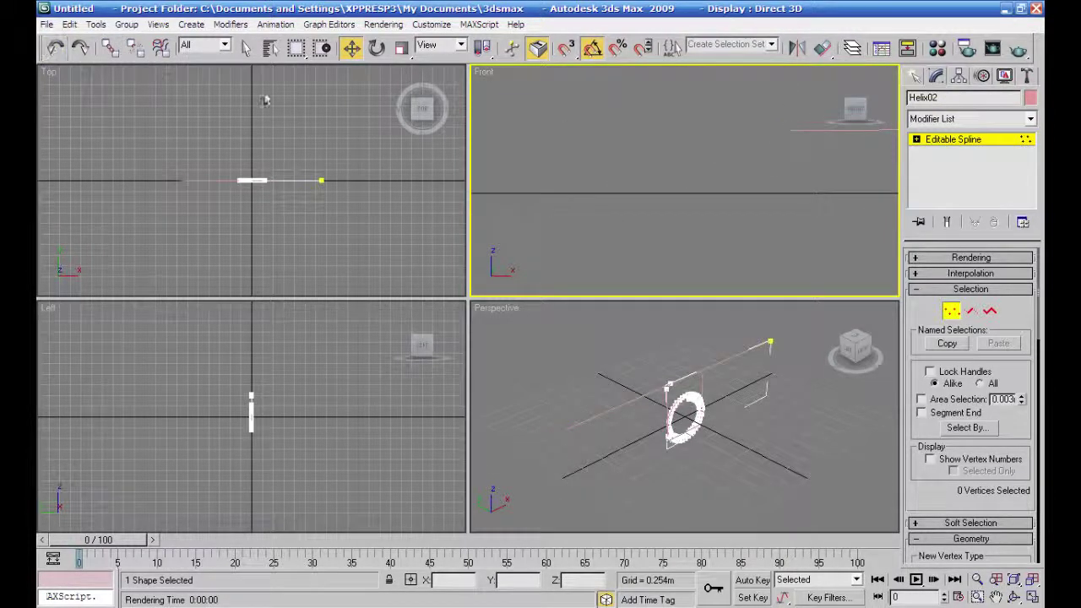
click(53, 48)
middle_drag(657, 157, 621, 178)
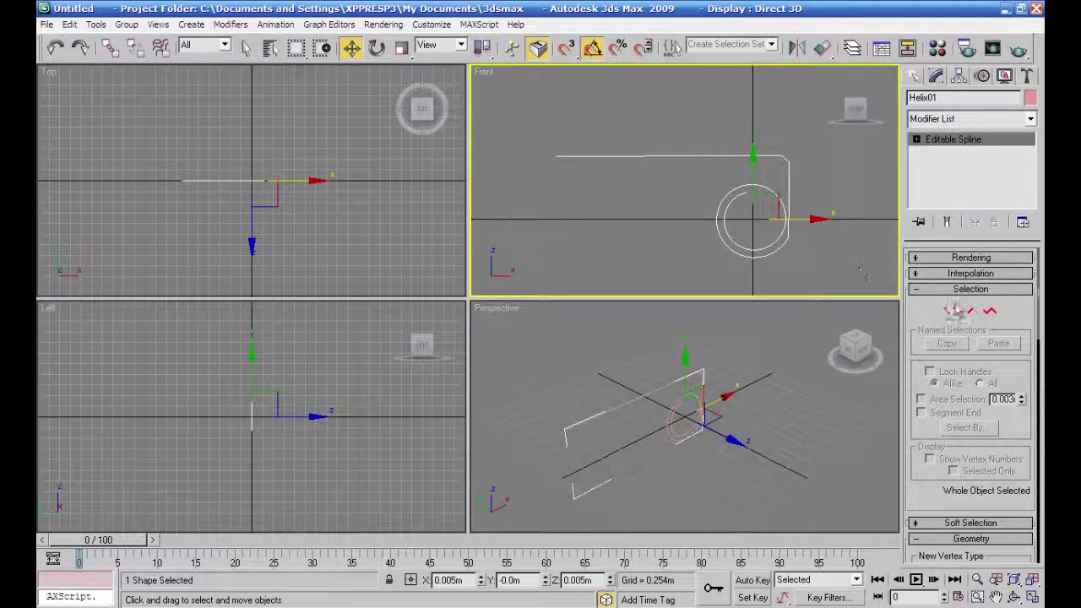
Move the vertex where the vertical segment meets the coil up and to the right, away from the circle.
click(952, 311)
middle_drag(810, 236, 706, 208)
scroll(684, 230, up, 3)
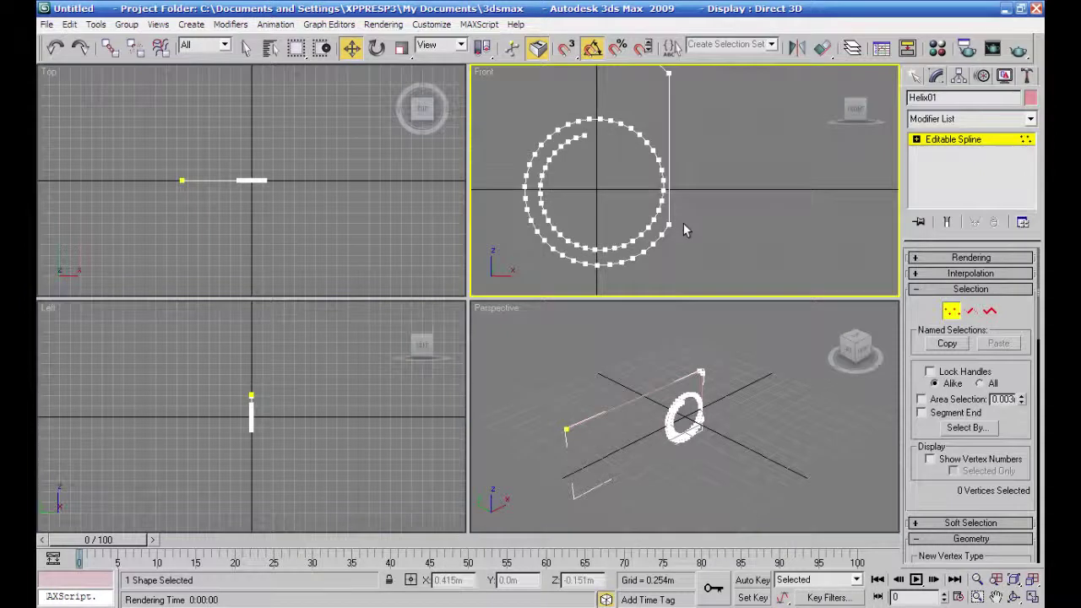
click(668, 225)
drag(693, 200, 722, 171)
click(735, 195)
middle_drag(734, 194, 743, 222)
scroll(742, 223, down, 2)
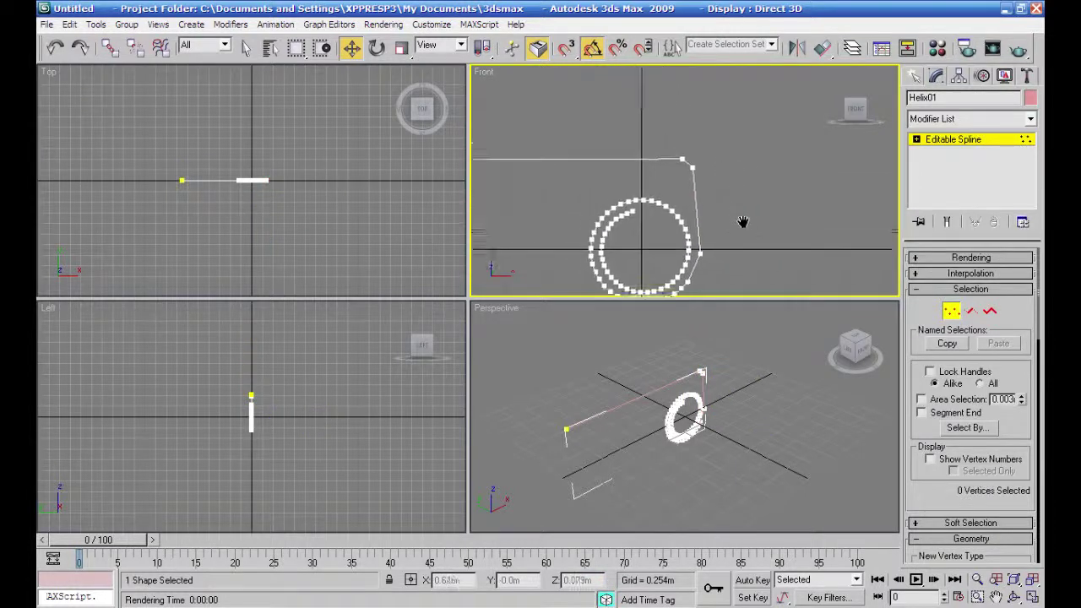
Move the two corner vertices at the arm's bend slightly right to straighten the vertical segment, and leave vertex editing.
scroll(743, 223, down, 2)
click(691, 169)
drag(663, 198, 736, 163)
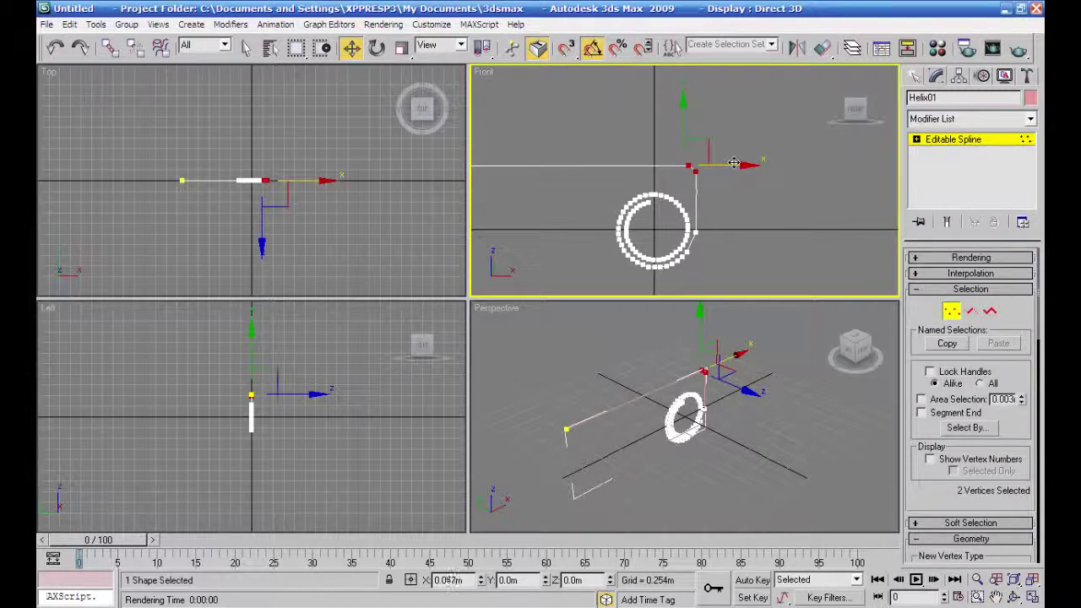
click(776, 226)
middle_drag(777, 226, 858, 210)
mouse_move(876, 127)
click(969, 141)
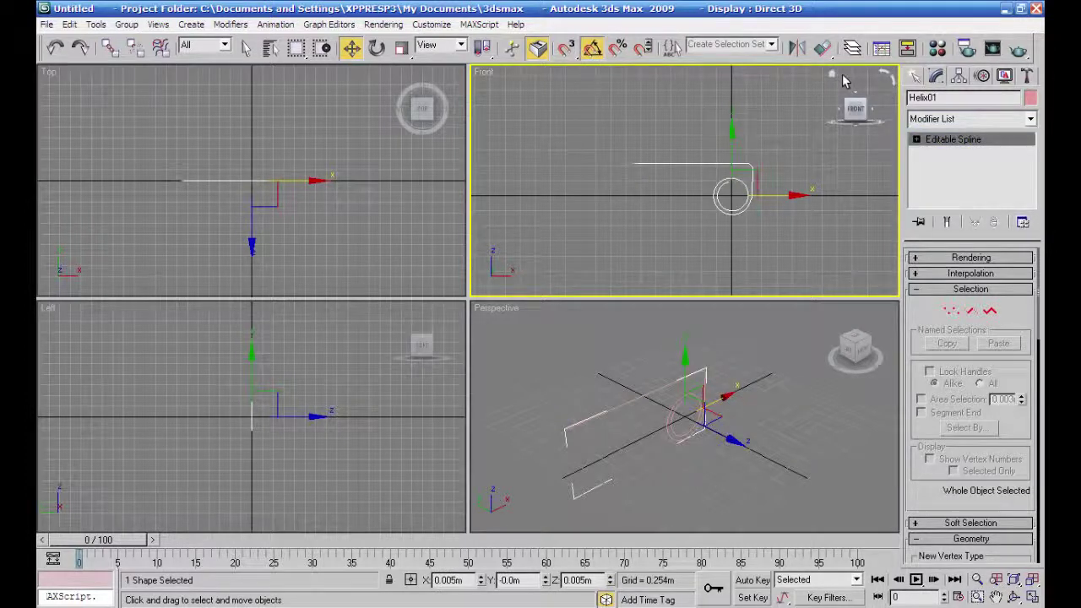
Mirror the whole spline along X as an instance and move the instance left until the two arm ends meet.
click(796, 48)
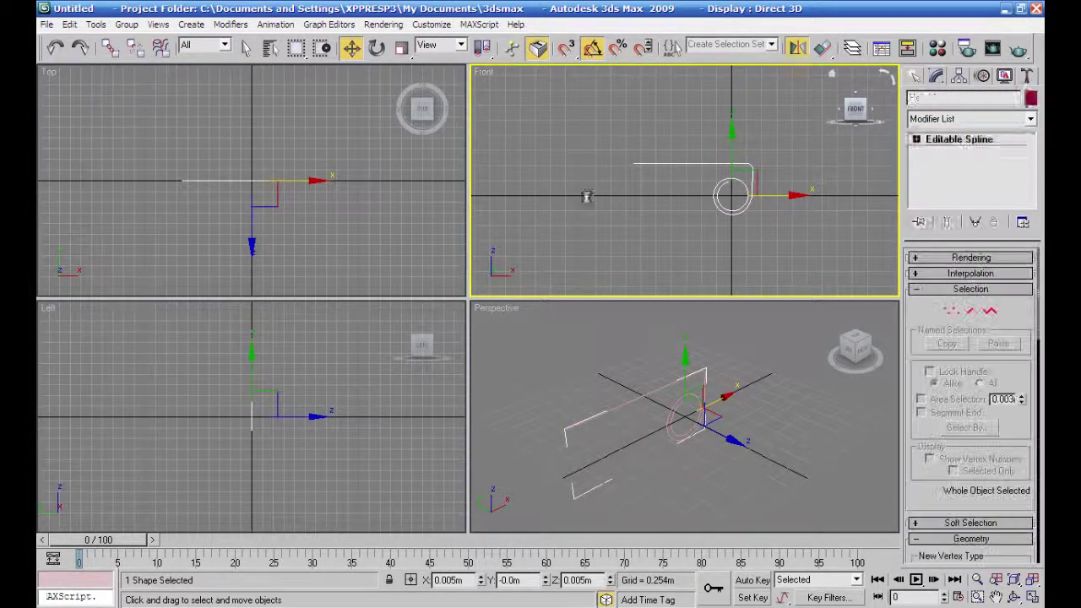
click(507, 350)
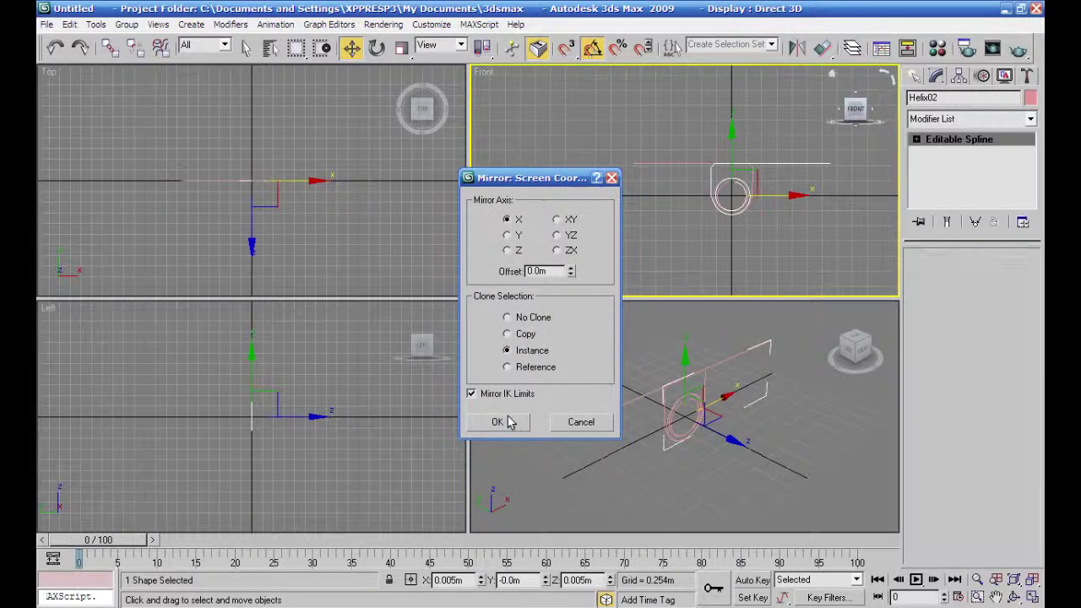
key(Return)
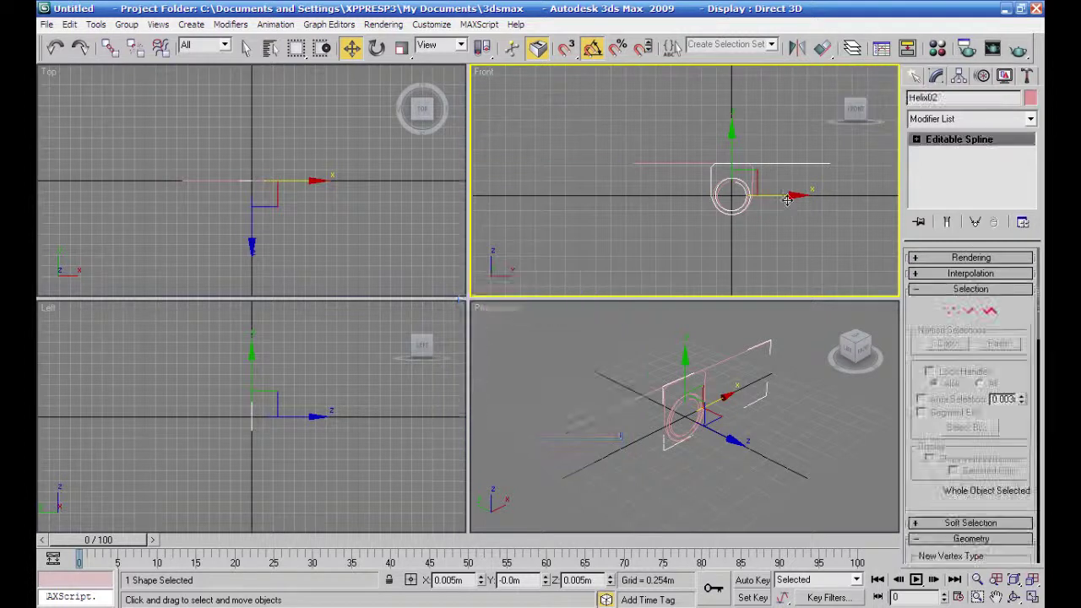
drag(725, 198, 592, 198)
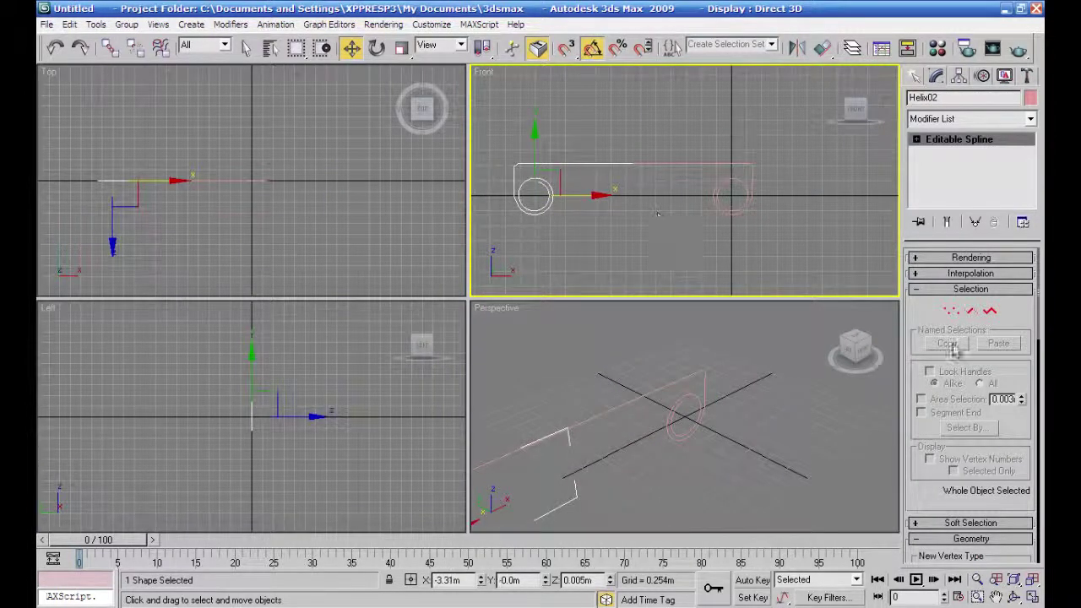
Lower the instance's upper corner vertices and arm-end vertex together to bring the arm closer to the coil.
click(950, 311)
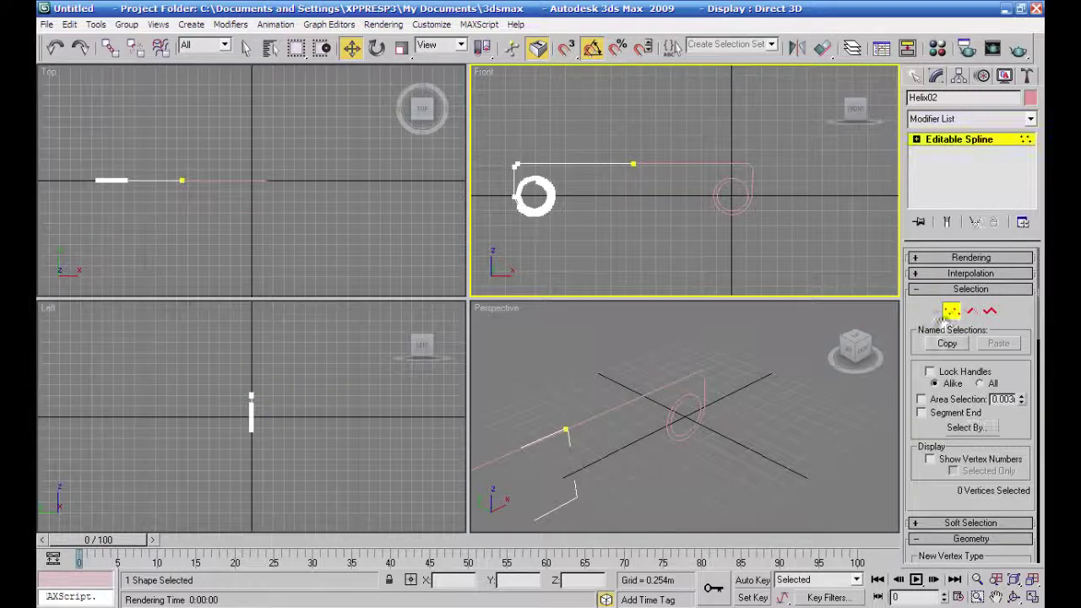
click(917, 140)
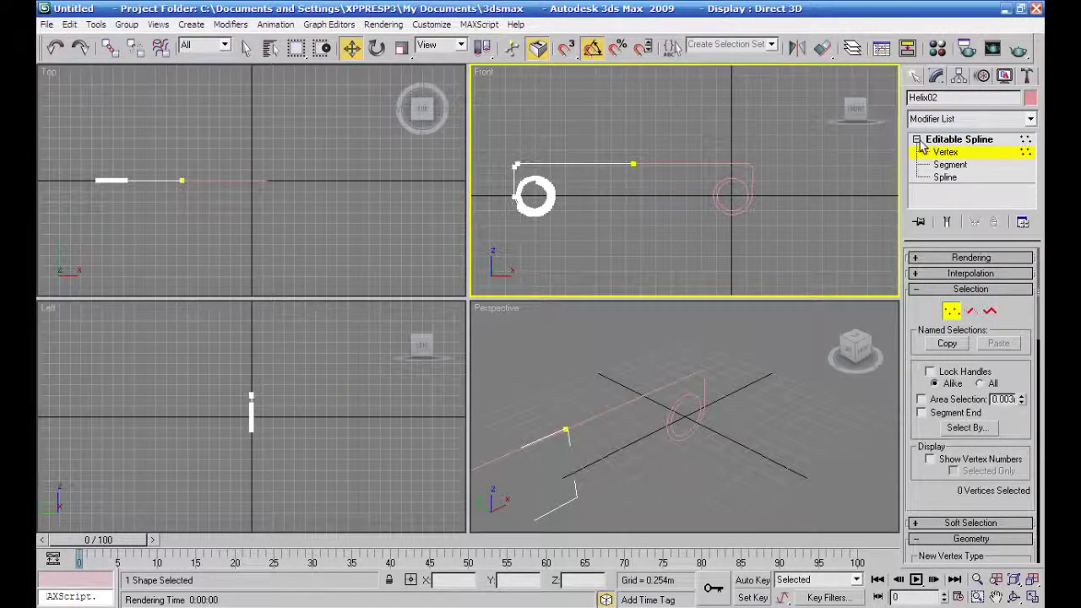
click(943, 153)
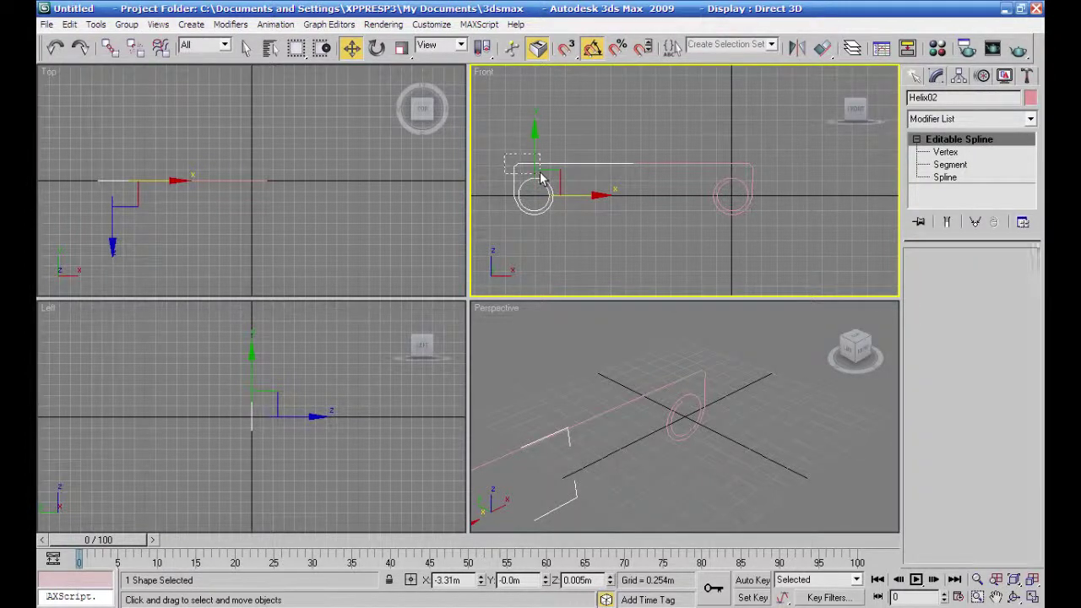
click(952, 311)
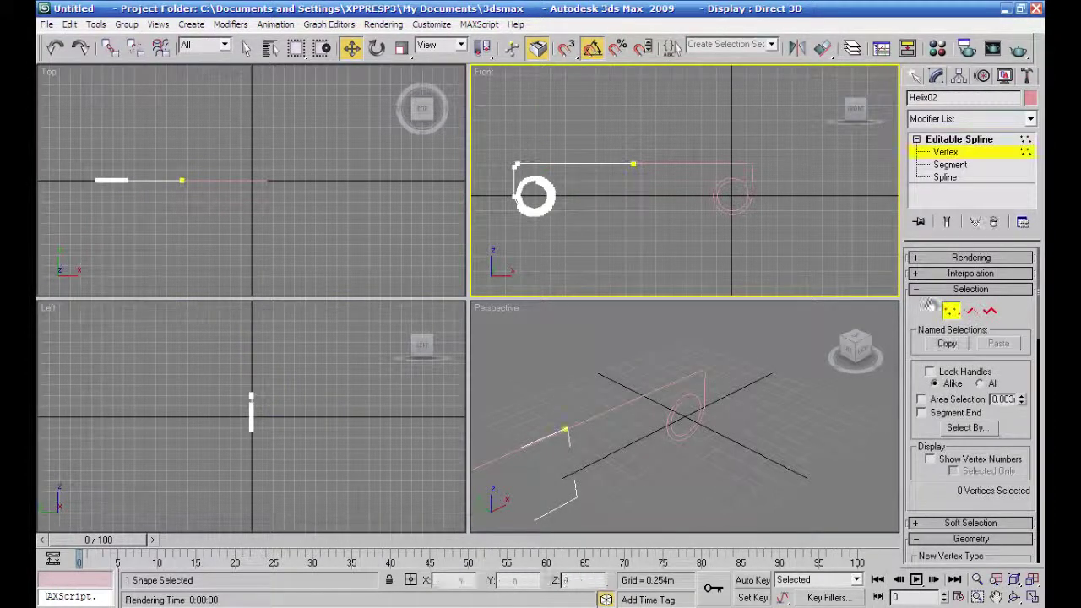
drag(501, 151, 574, 173)
drag(658, 174, 659, 175)
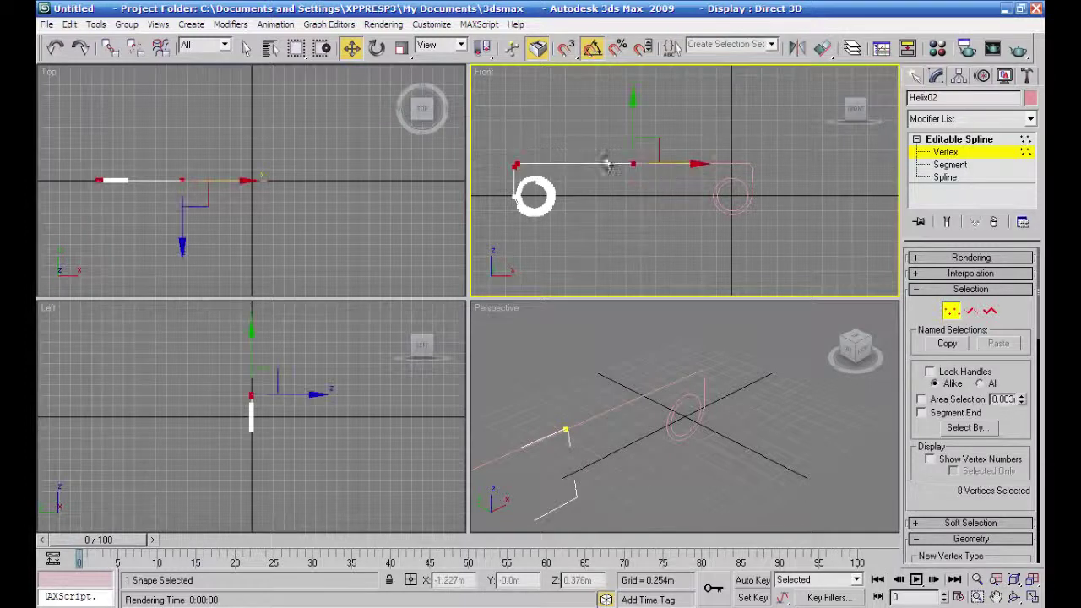
drag(632, 113, 632, 120)
click(669, 188)
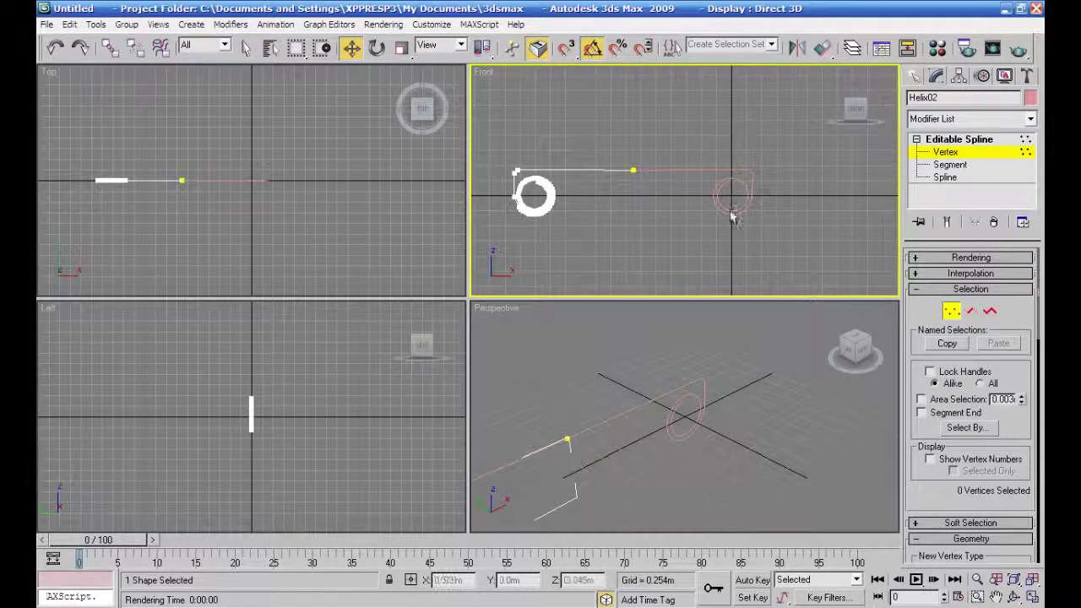
click(988, 140)
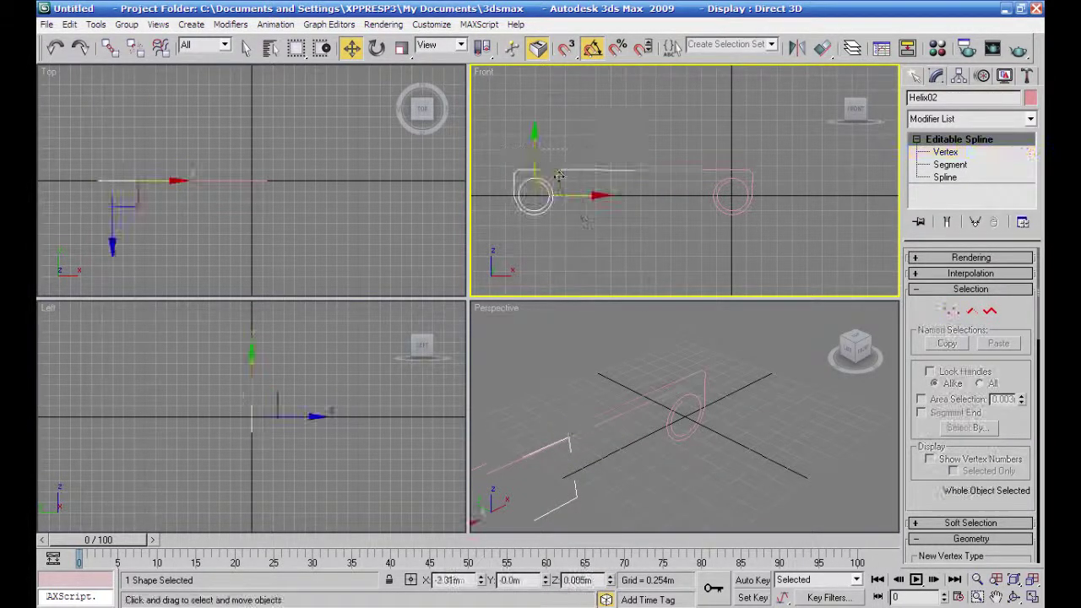
Clone the mirrored scroll upward as an independent copy and delete the instanced scroll below it.
shift+drag(536, 87, 536, 67)
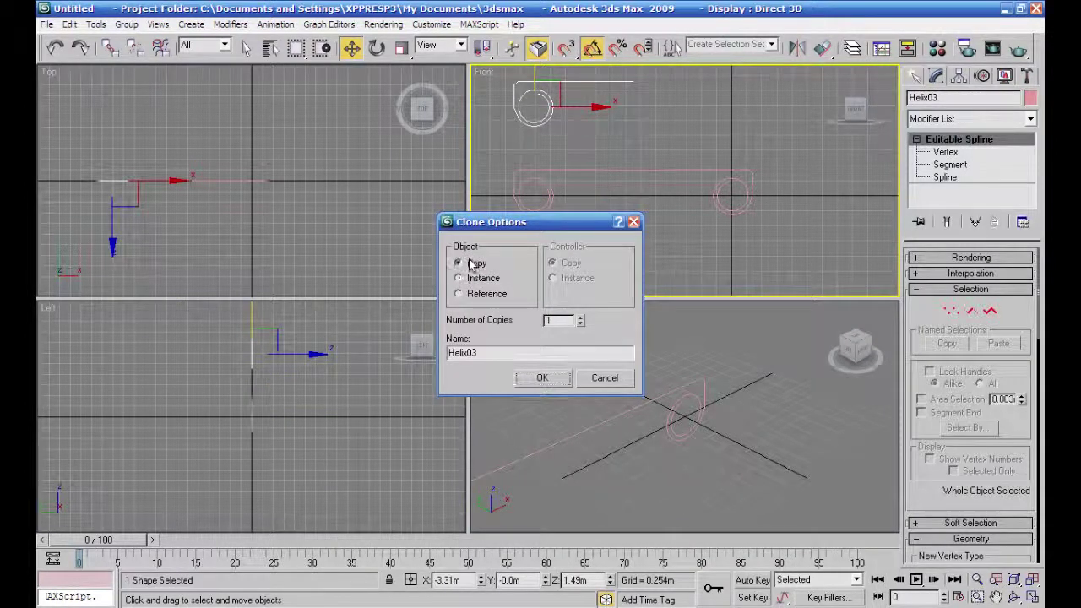
click(543, 378)
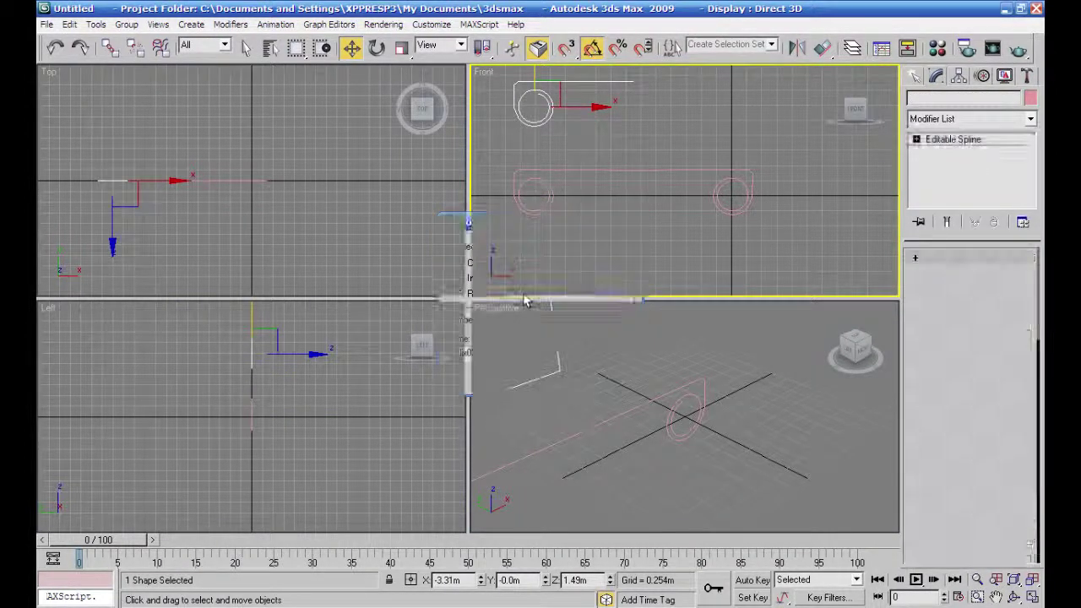
click(520, 236)
click(533, 211)
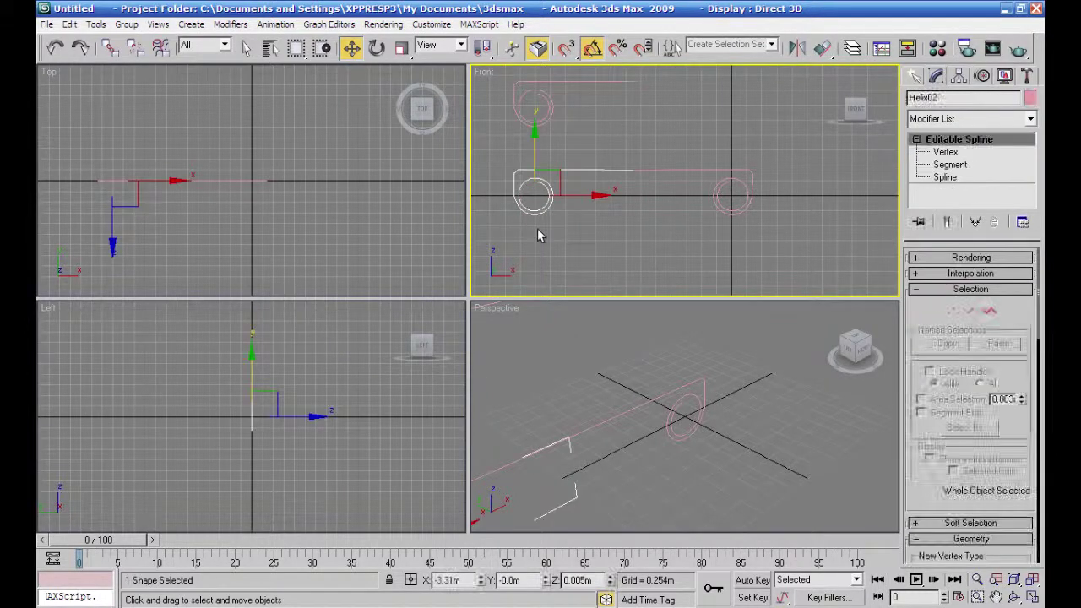
key(Delete)
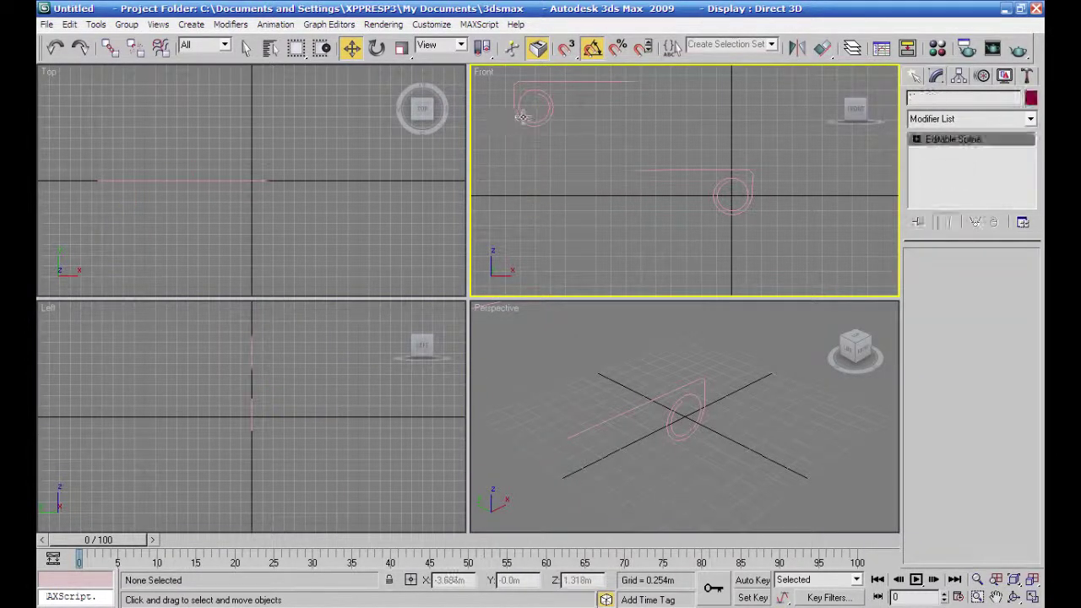
Move the independent copy down into the deleted scroll's place and align its arm end with the remaining scroll's arm.
click(522, 116)
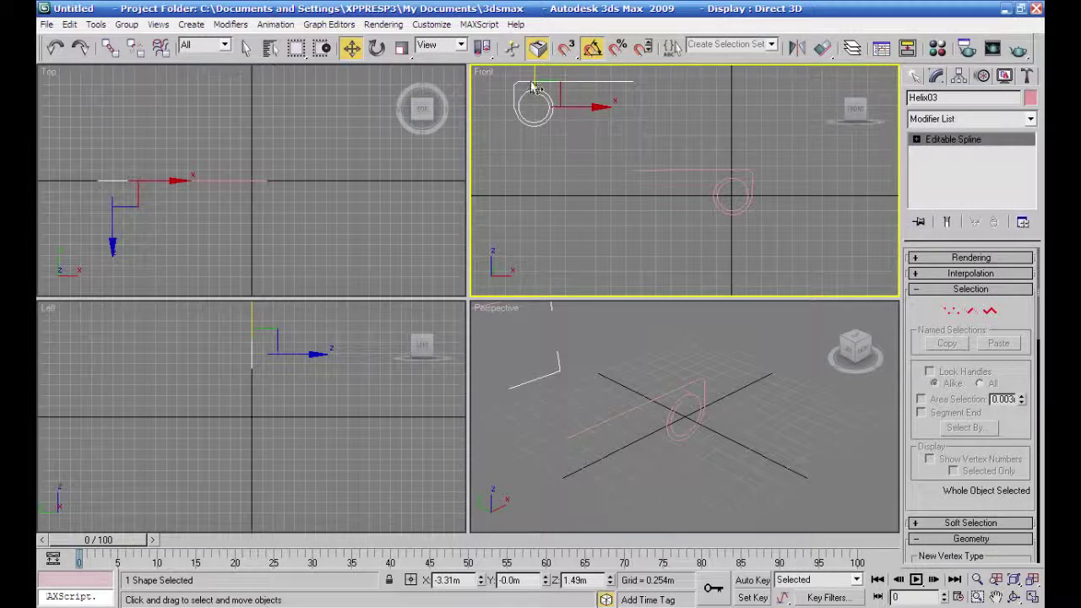
drag(536, 76, 529, 163)
scroll(639, 207, up, 4)
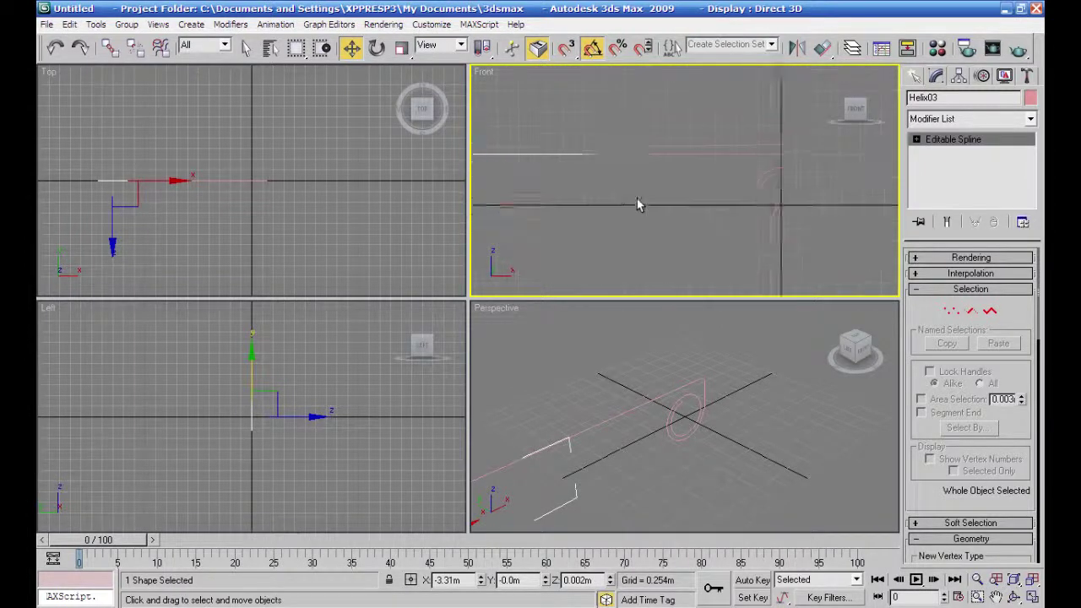
middle_drag(621, 206, 898, 248)
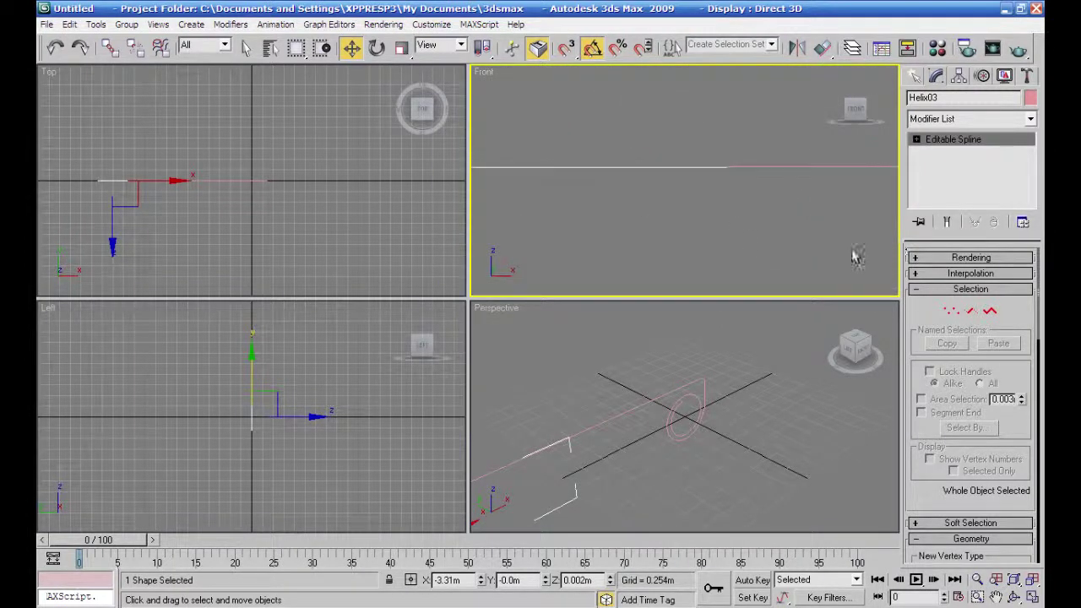
scroll(722, 216, down, 2)
middle_drag(723, 214, 784, 217)
scroll(784, 217, up, 2)
scroll(777, 222, up, 1)
drag(489, 214, 489, 214)
scroll(591, 220, down, 2)
middle_drag(569, 215, 642, 216)
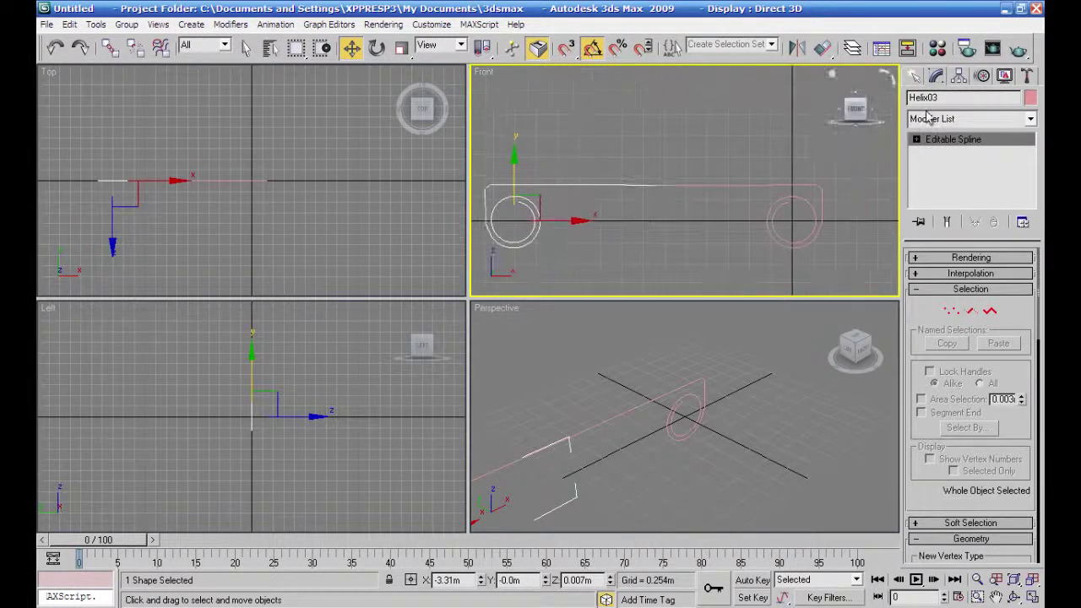
scroll(684, 181, down, 2)
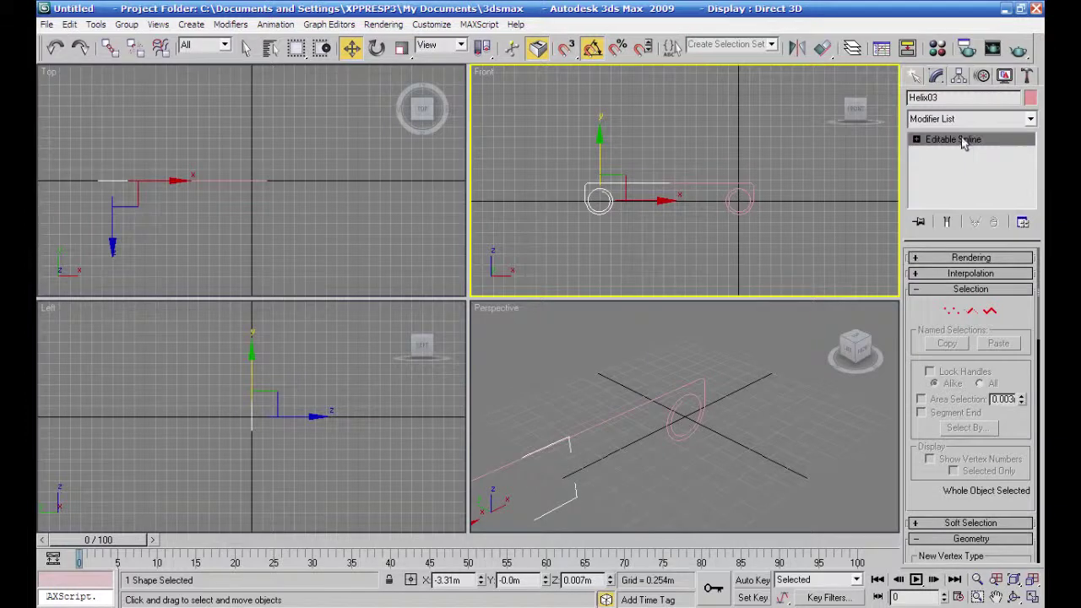
Attach the original scroll to the copied scroll so both belong to one editable spline.
key(1)
scroll(971, 363, down, 3)
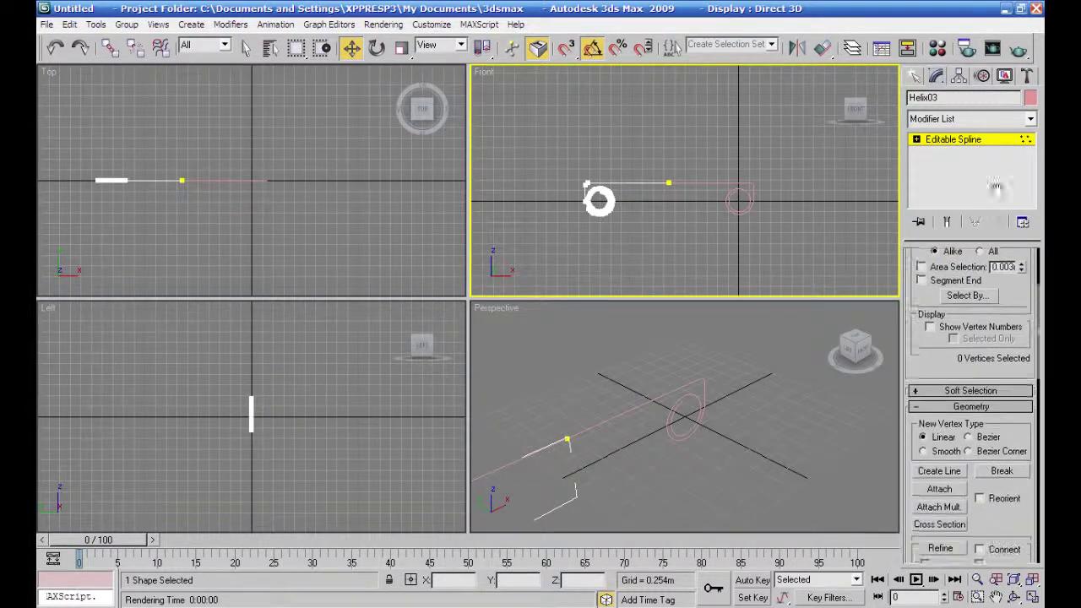
scroll(943, 478, down, 2)
click(951, 387)
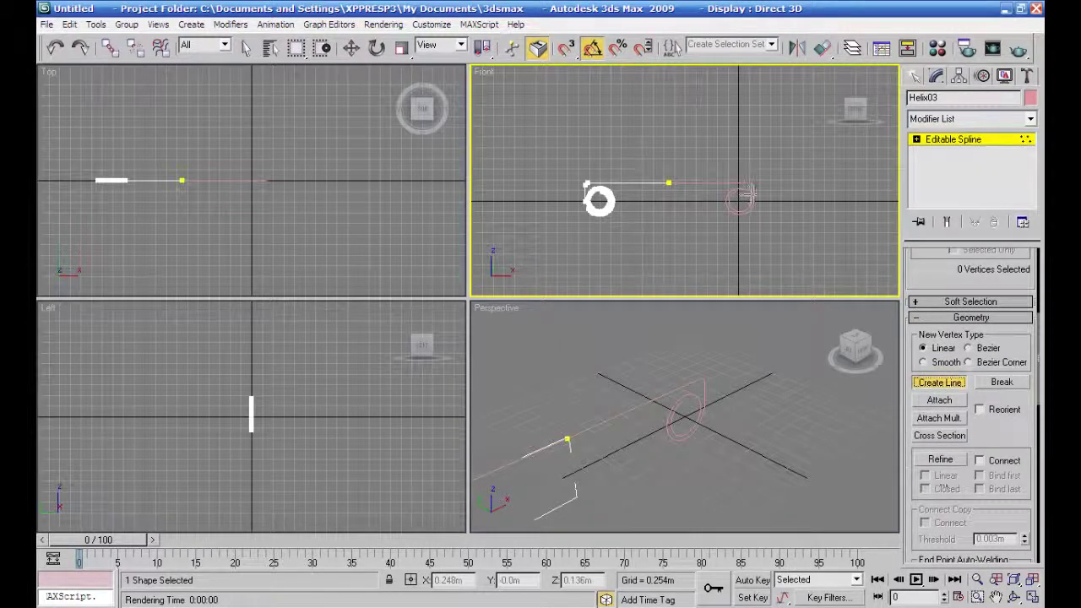
click(751, 196)
right_click(776, 206)
click(937, 402)
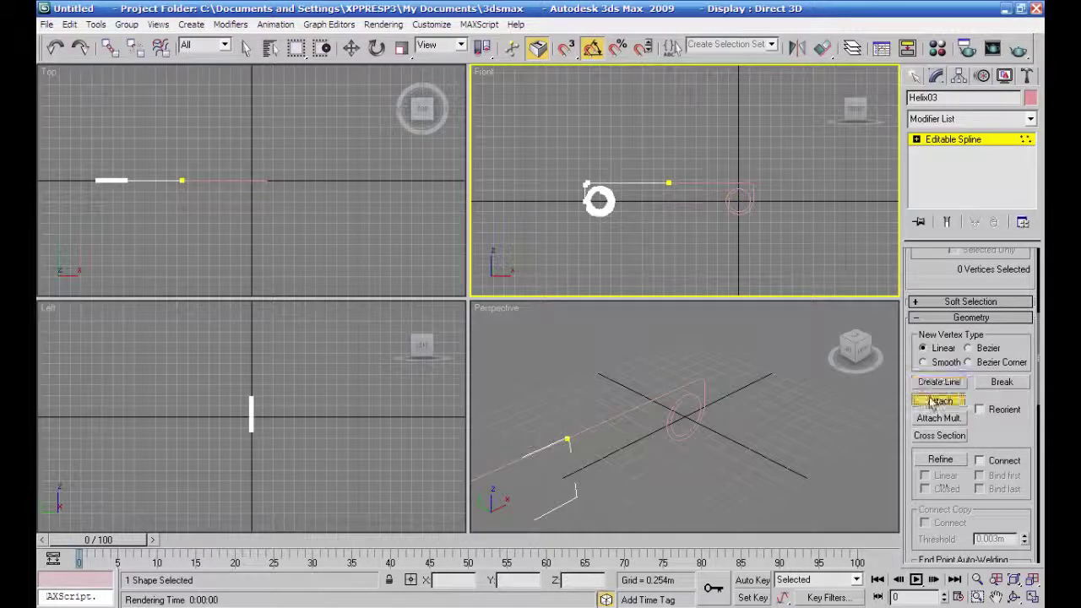
click(740, 202)
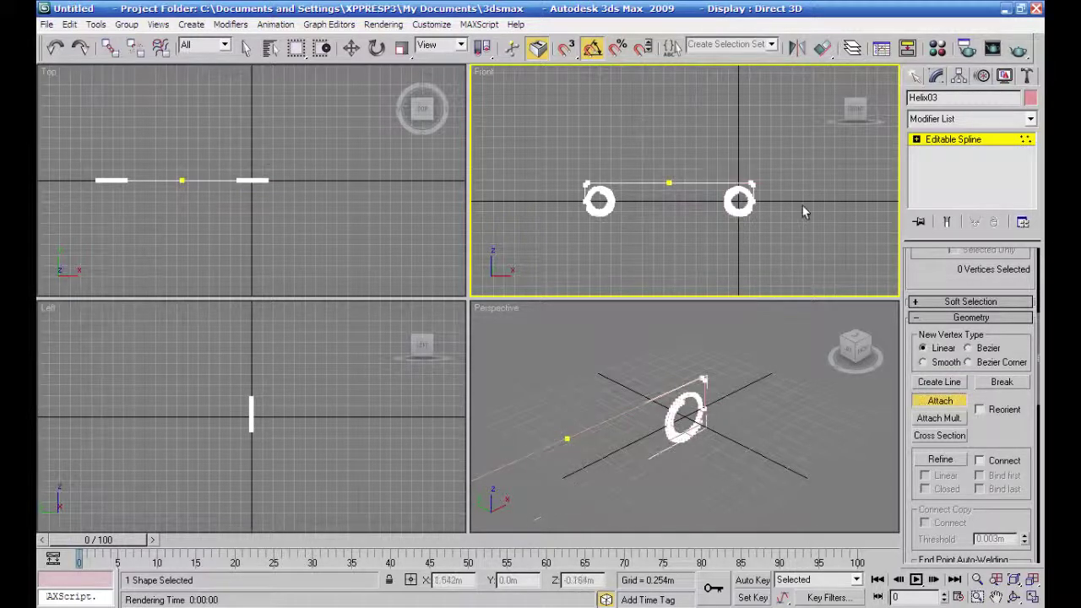
Select the two meeting arm-end vertices and weld them into one with a weld threshold of 1.958 m.
key(1)
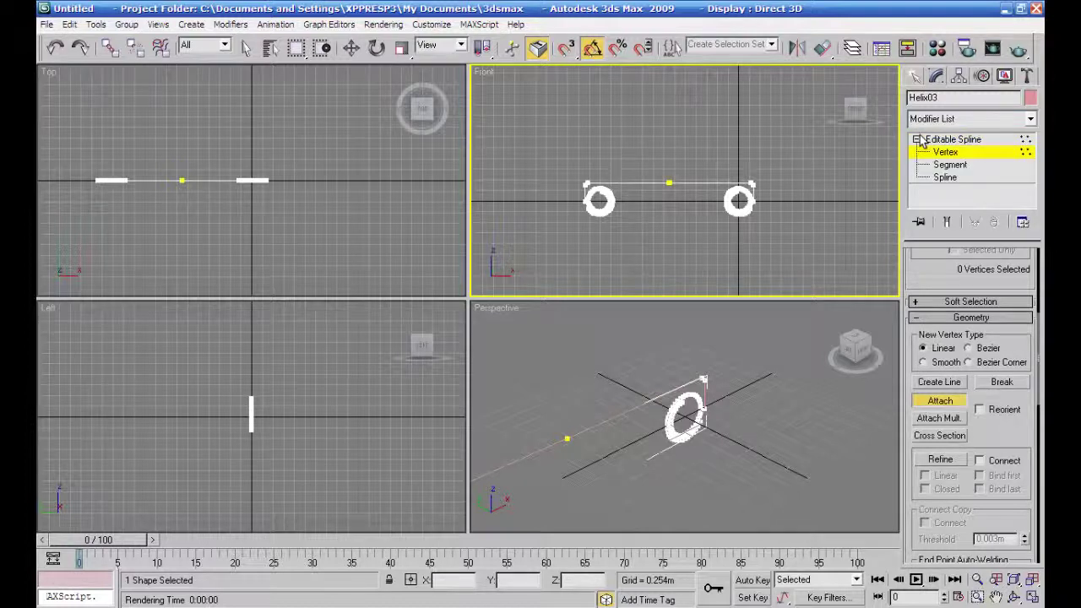
scroll(746, 245, up, 6)
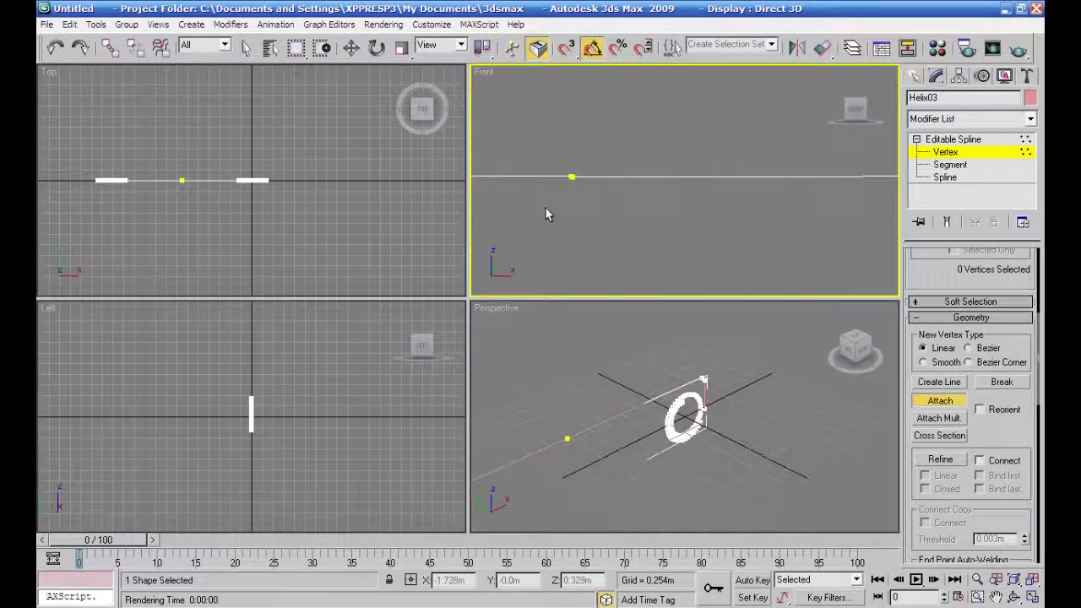
key(w)
drag(613, 147, 544, 245)
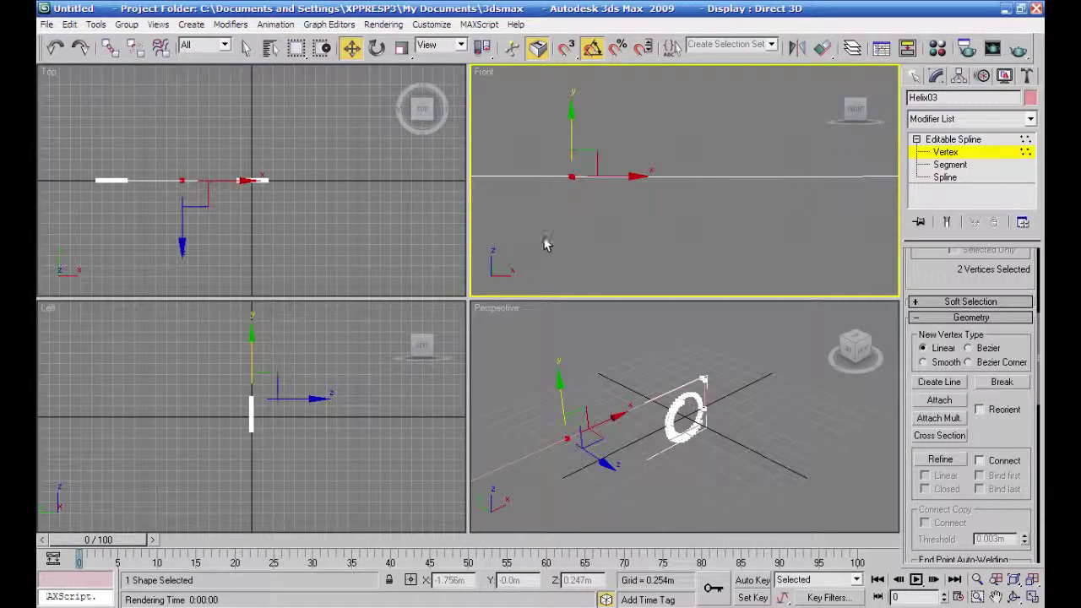
scroll(1002, 427, down, 7)
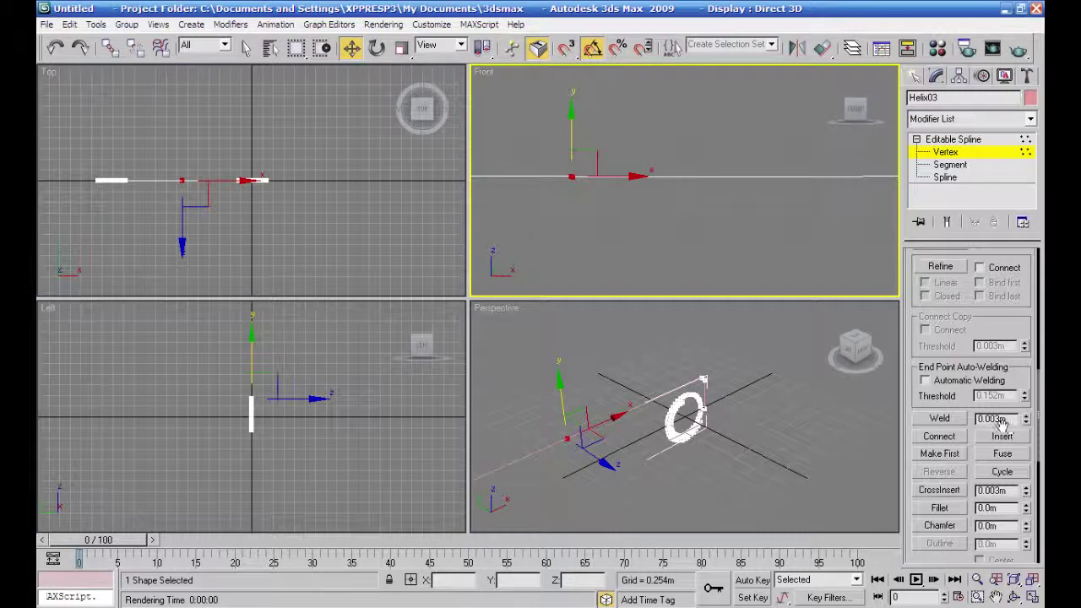
click(949, 424)
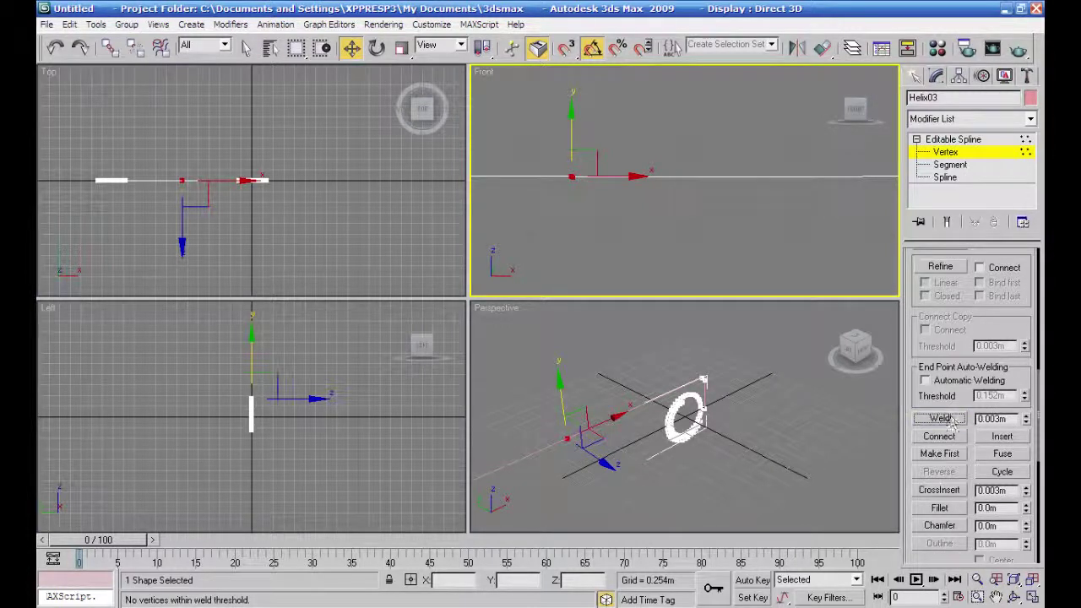
drag(1026, 418, 1026, 362)
click(940, 418)
middle_drag(584, 234, 717, 250)
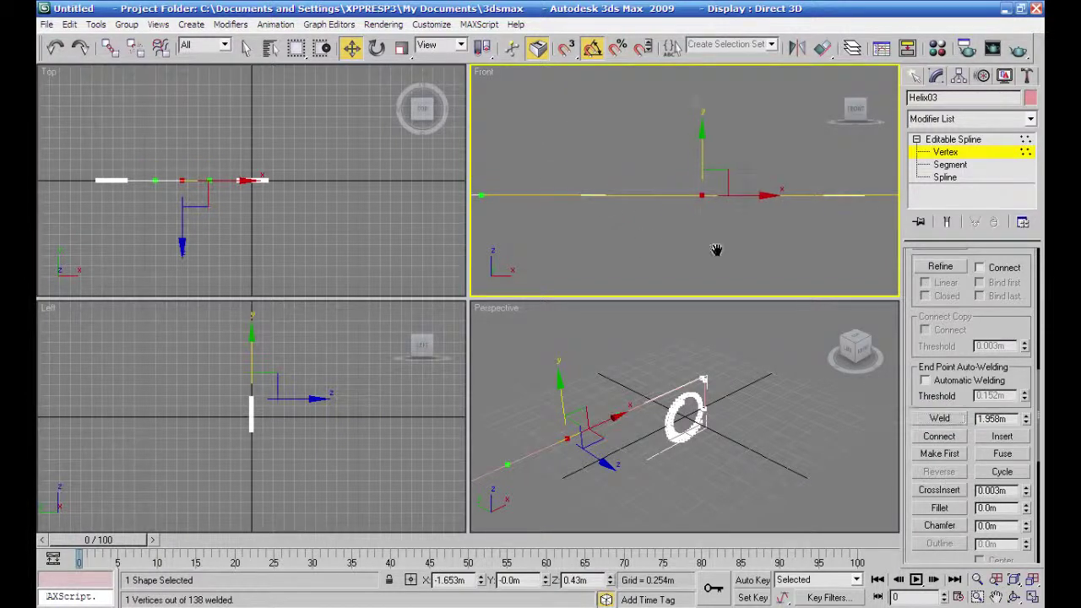
click(777, 268)
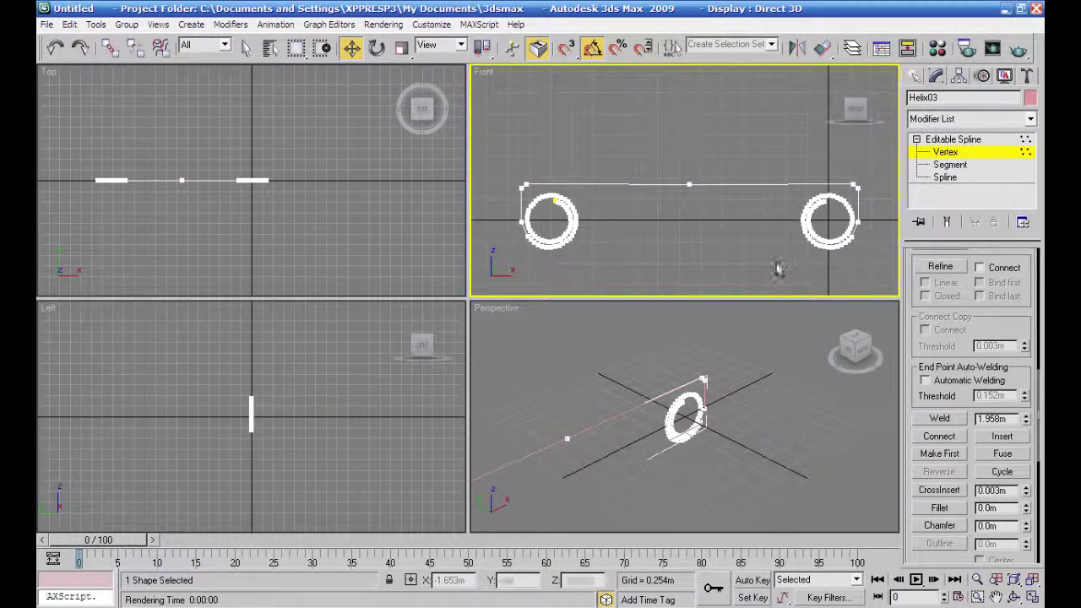
Apply an Extrude modifier to the welded ornament spline with an amount of about 2.324 m.
click(975, 140)
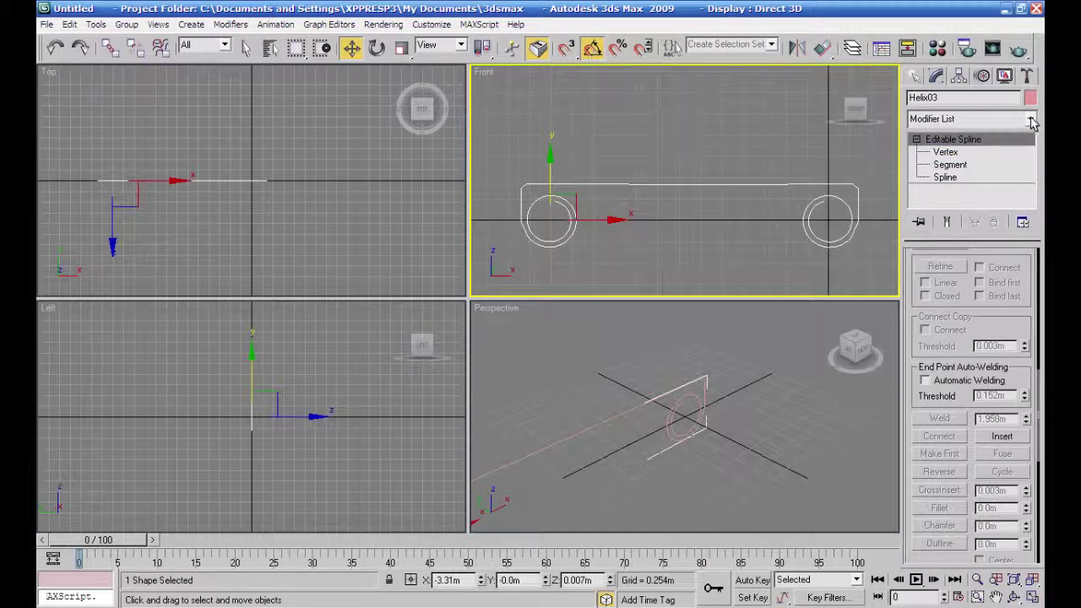
click(1031, 120)
drag(1035, 172, 1036, 210)
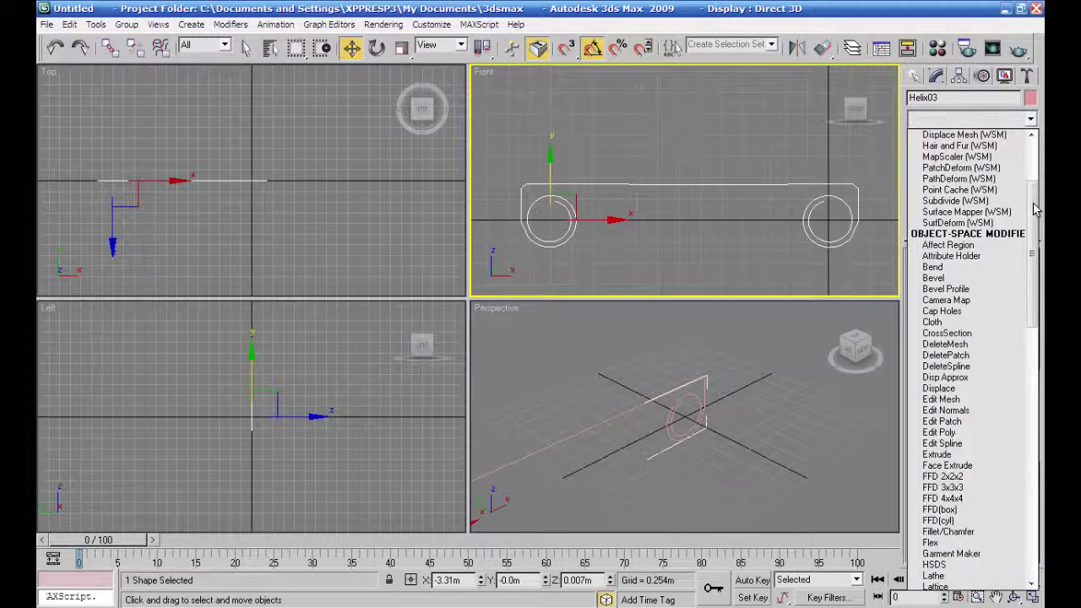
click(998, 454)
scroll(887, 289, down, 2)
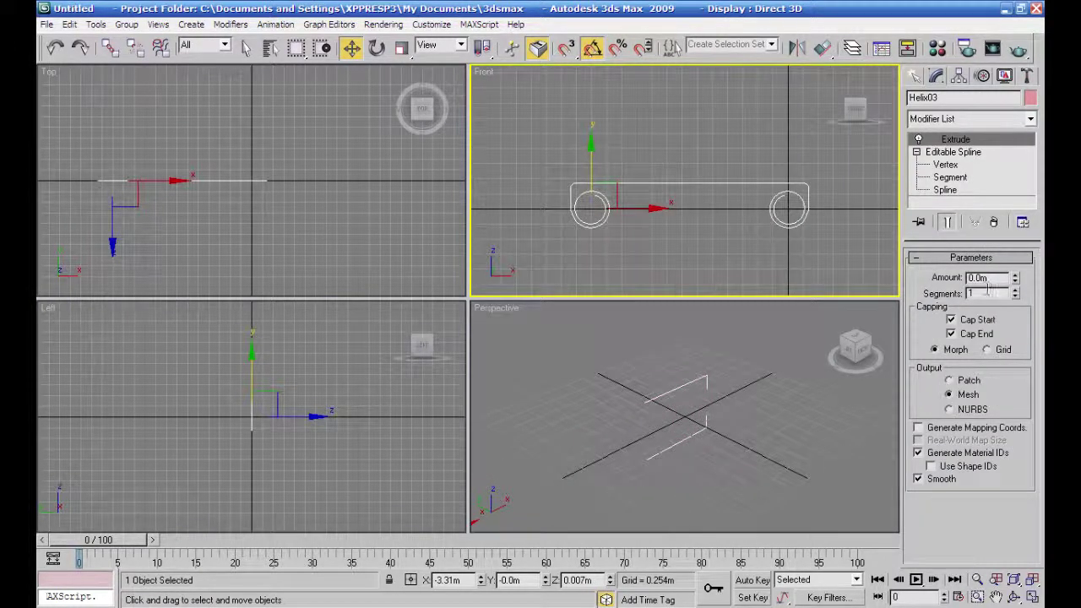
drag(1015, 279, 1015, 203)
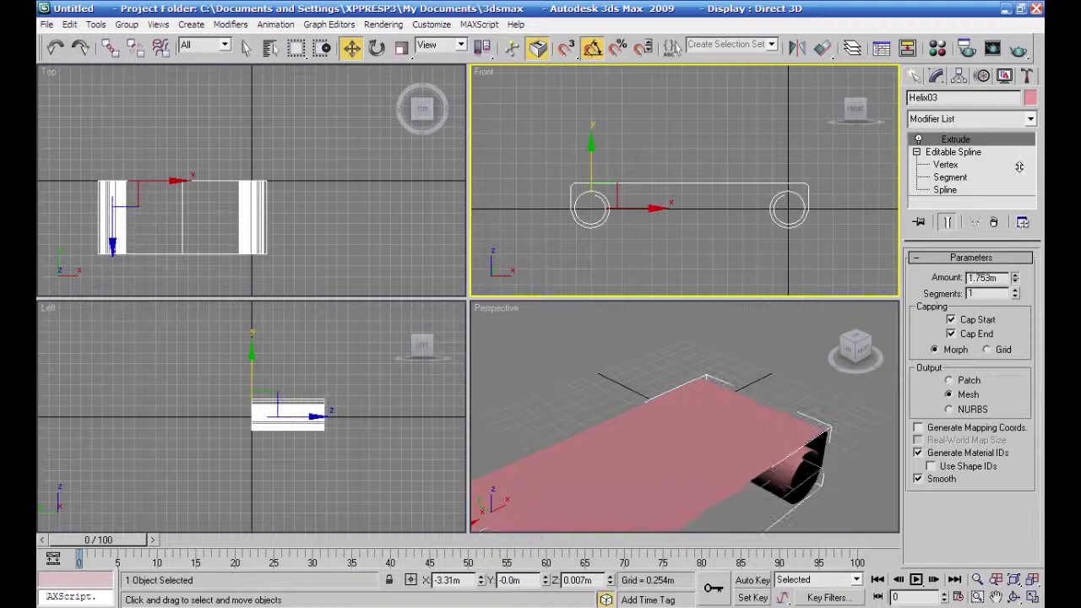
click(693, 428)
scroll(692, 428, down, 5)
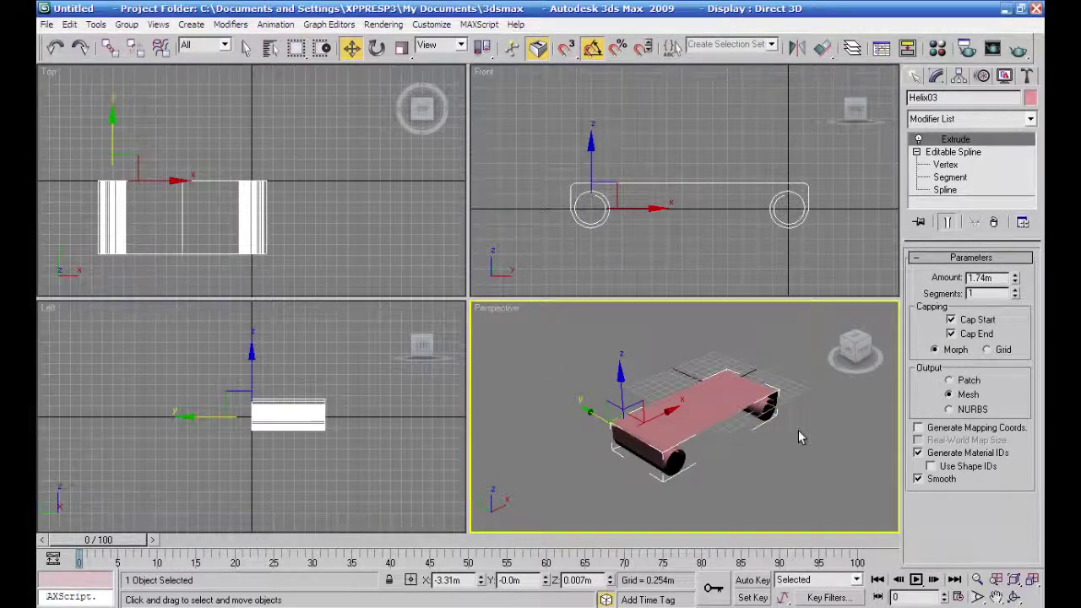
alt+middle_drag(789, 479, 766, 411)
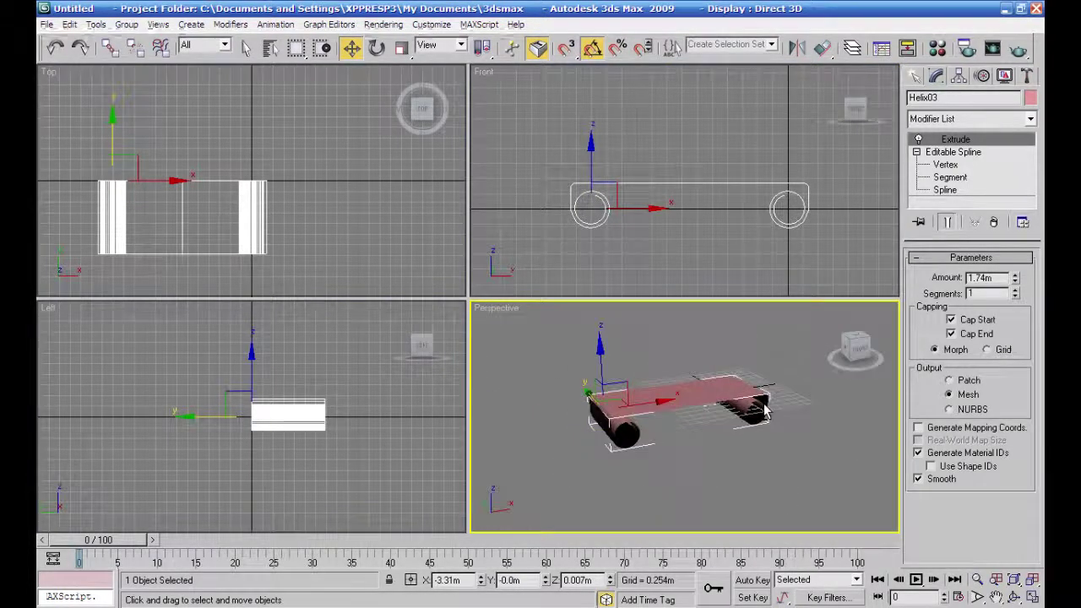
drag(1018, 279, 996, 222)
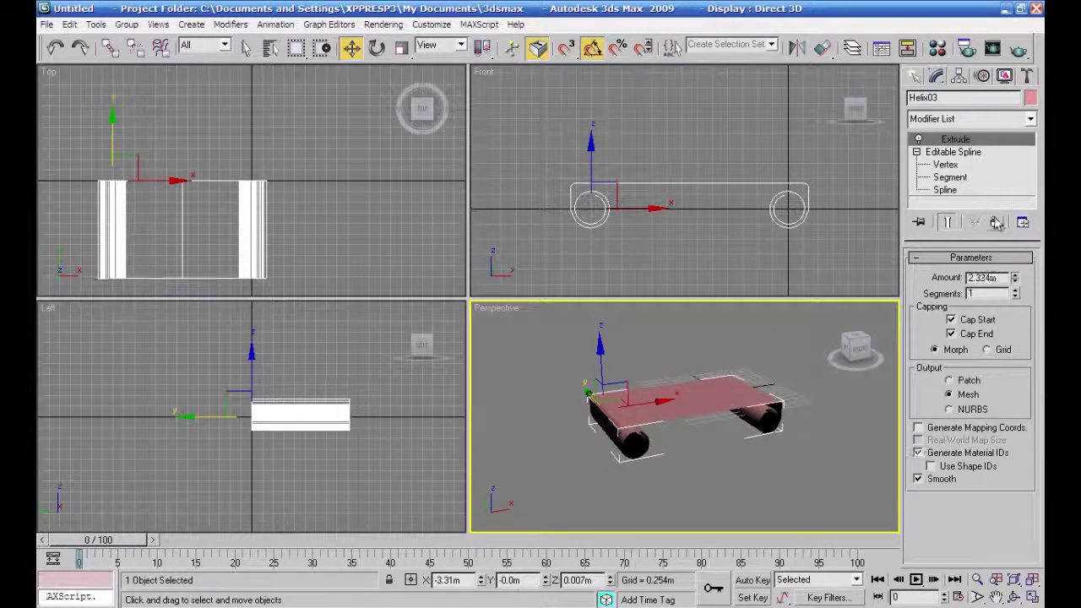
Add a Shell modifier above Extrude with an outer amount of 0.038 m.
click(1034, 123)
drag(1032, 136, 1043, 398)
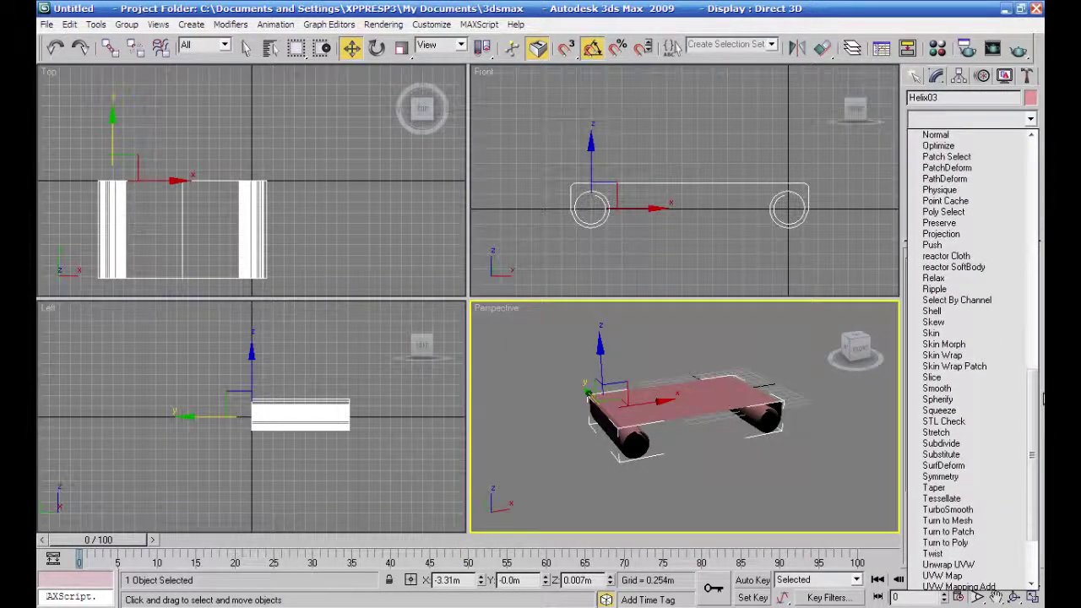
click(963, 312)
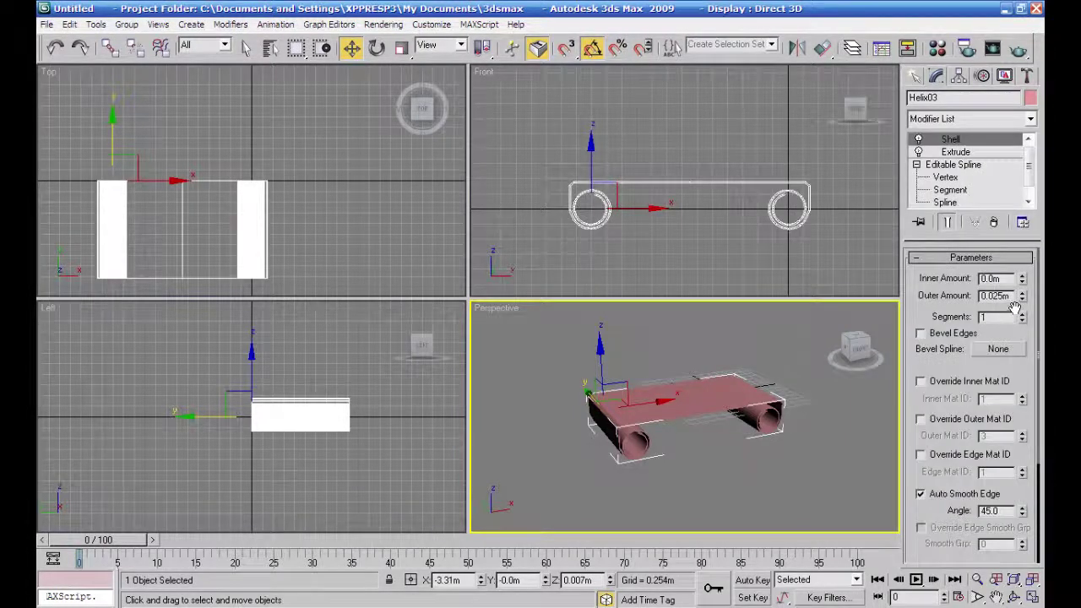
drag(1022, 298, 1028, 258)
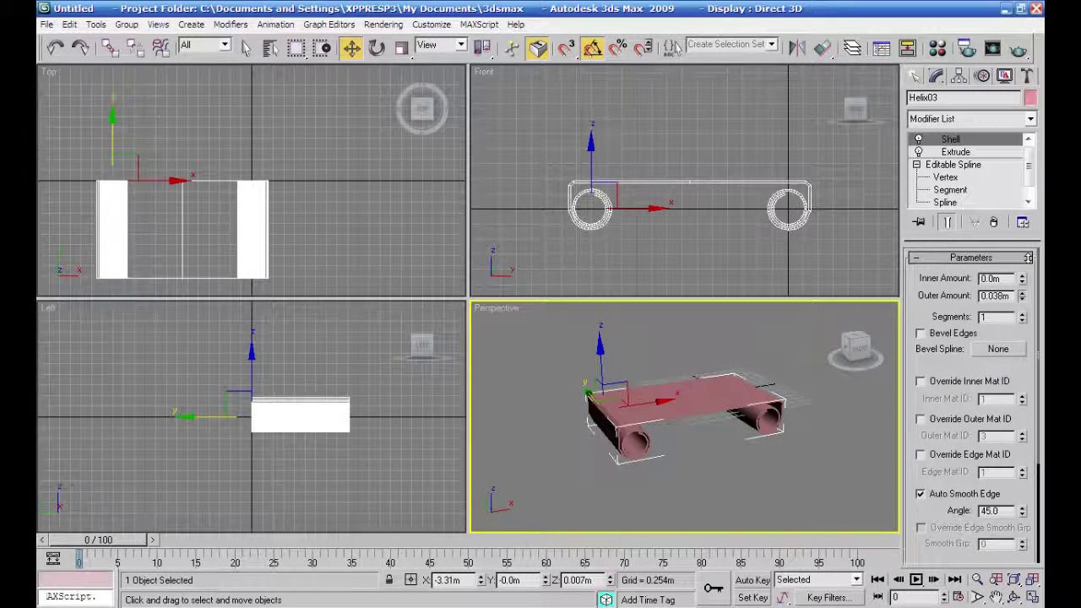
click(945, 176)
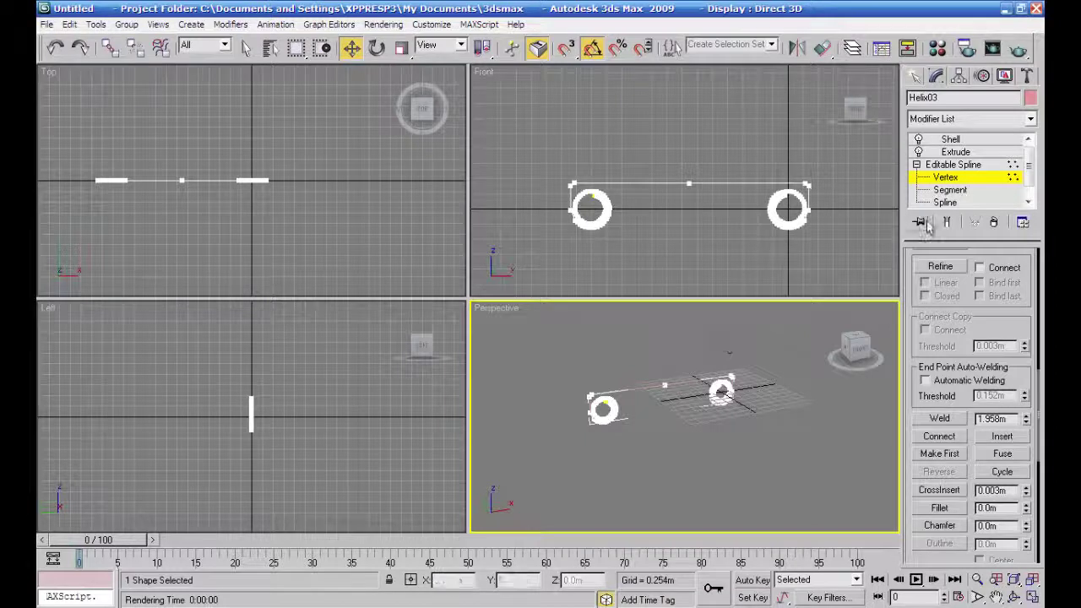
click(951, 139)
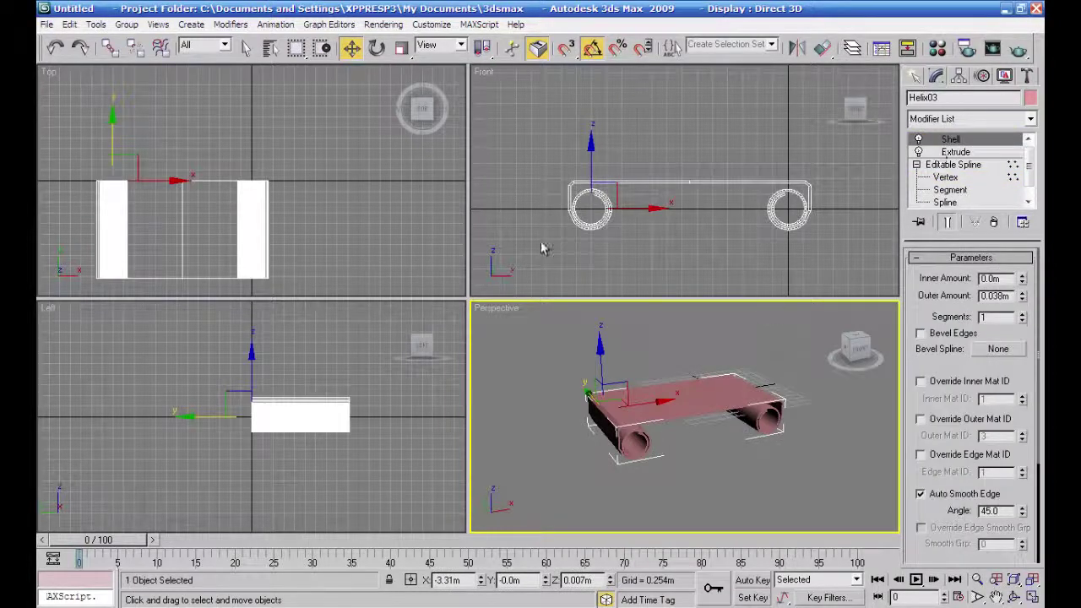
Rotate the shelled ornament 90 degrees about the X axis so it stands upright.
click(377, 47)
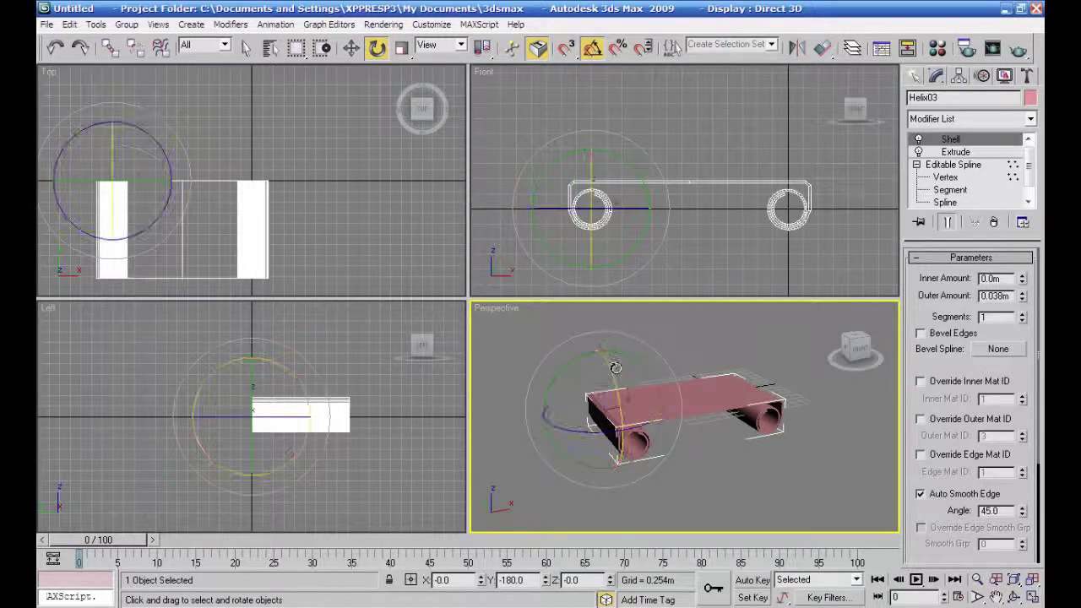
drag(611, 366, 619, 444)
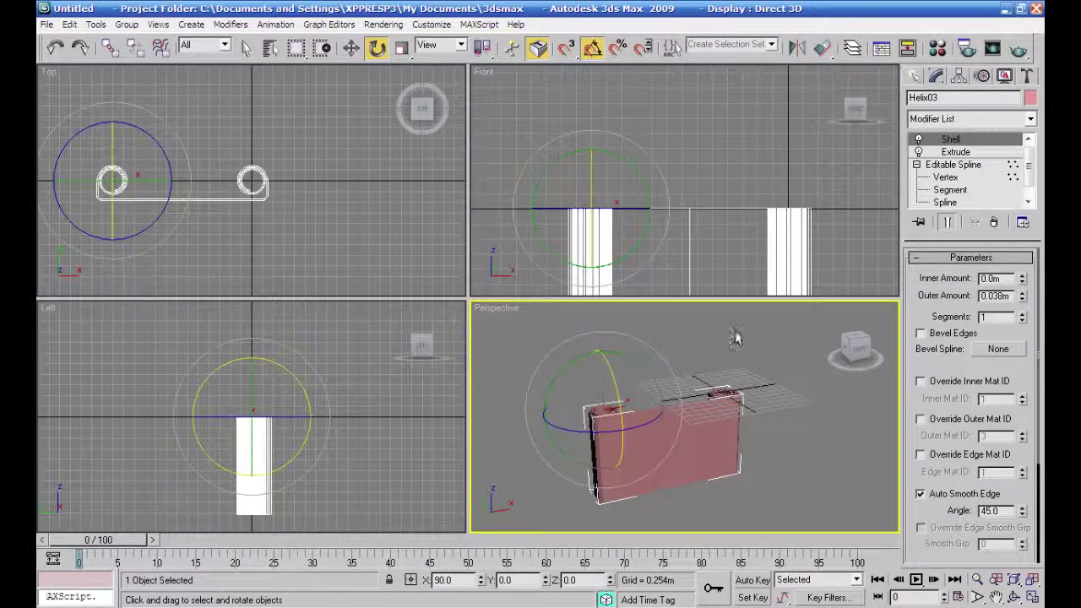
middle_drag(736, 247, 741, 174)
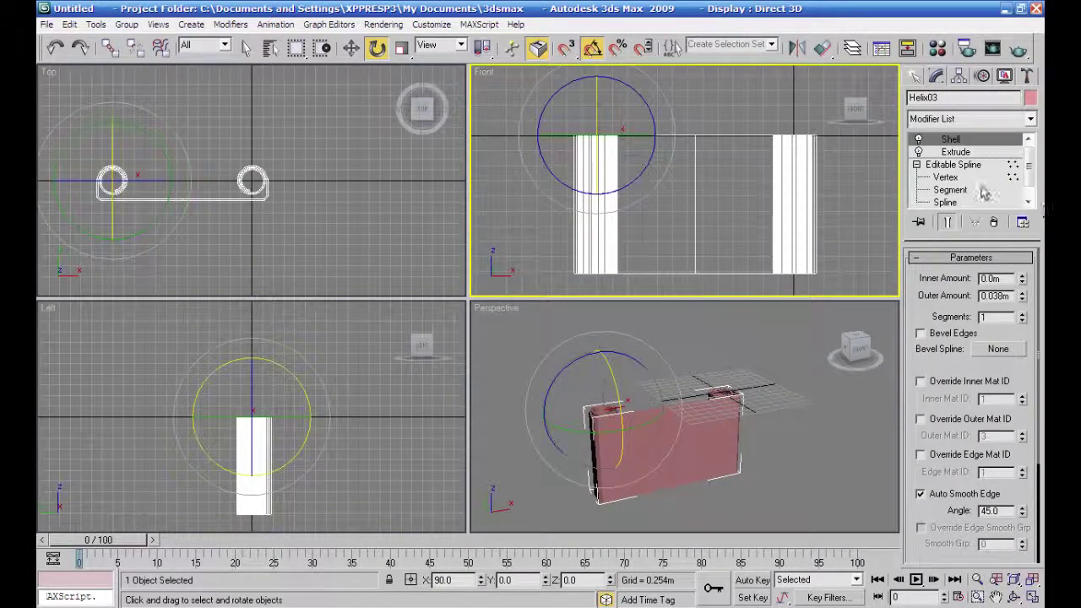
Move the spline's middle vertex about 0.377 m along Y in the Top view, bending the long arm inward, and return to the Shell result.
click(946, 177)
middle_drag(278, 208, 363, 218)
click(284, 203)
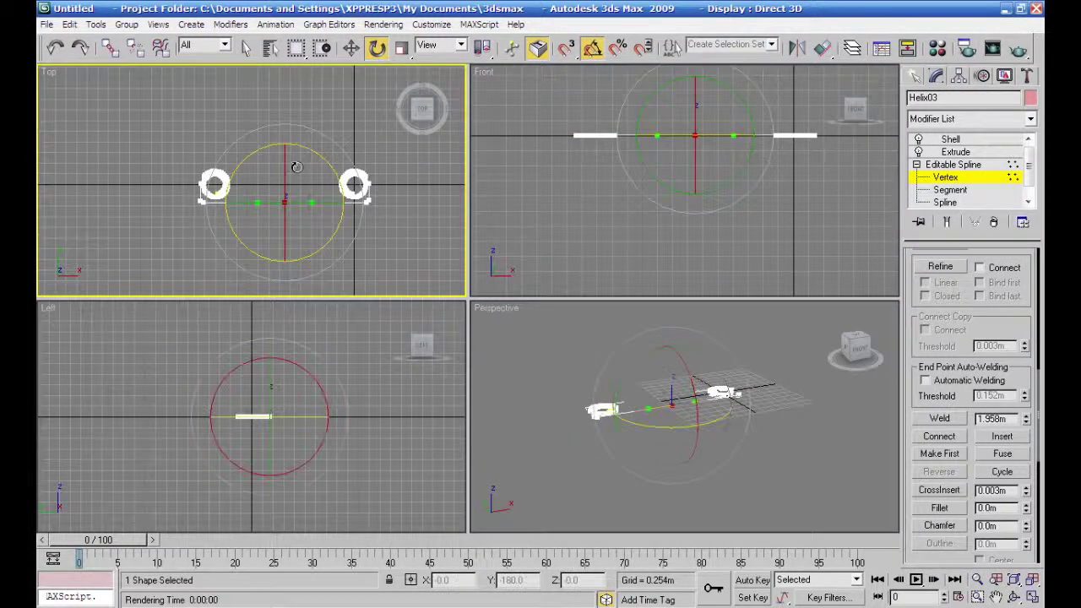
click(352, 47)
drag(286, 150, 285, 133)
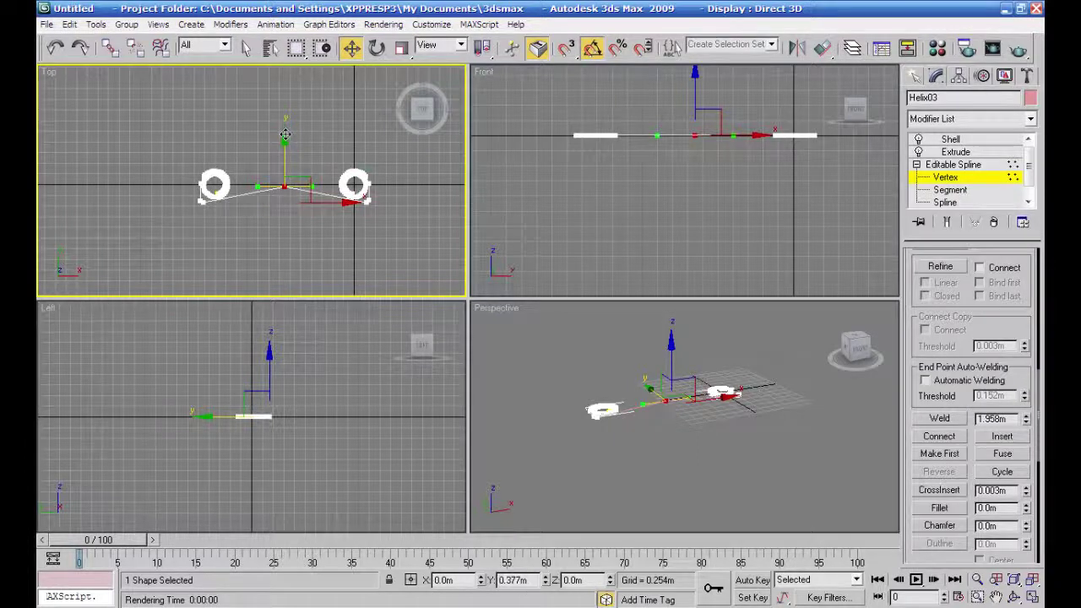
click(955, 139)
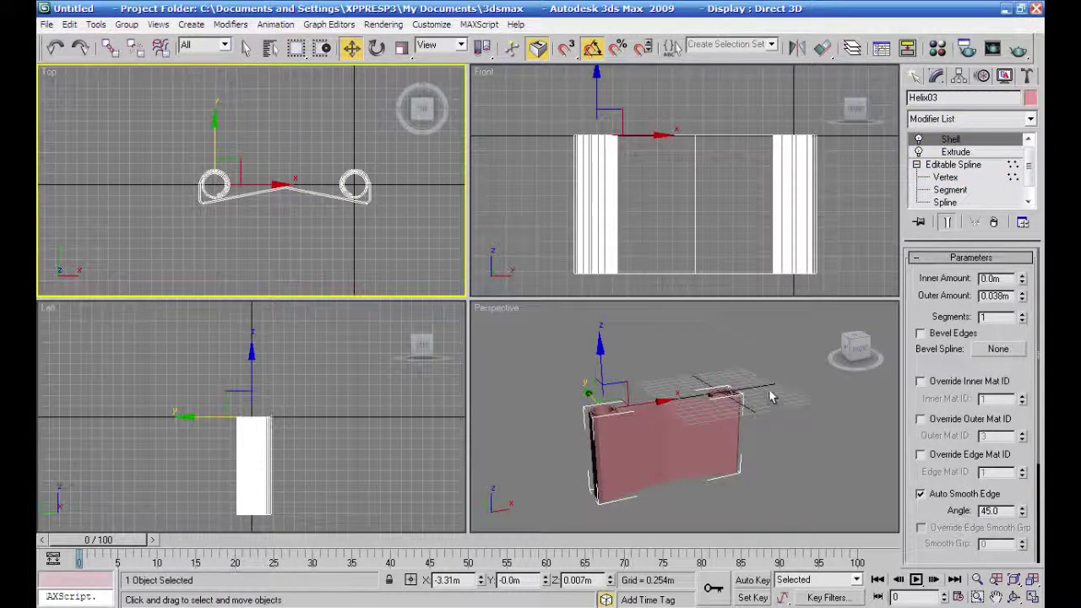
alt+middle_drag(758, 389, 780, 399)
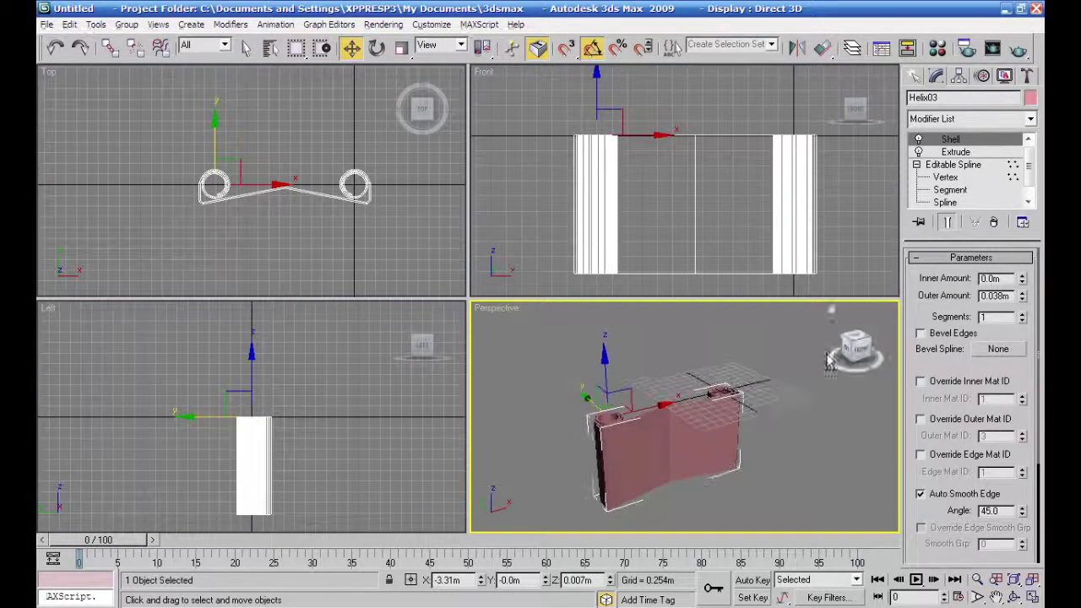
Widen the ornament by moving both scroll ends' vertices outward along X, the left scroll by about 1.138 m, and return to the Shell result.
click(947, 177)
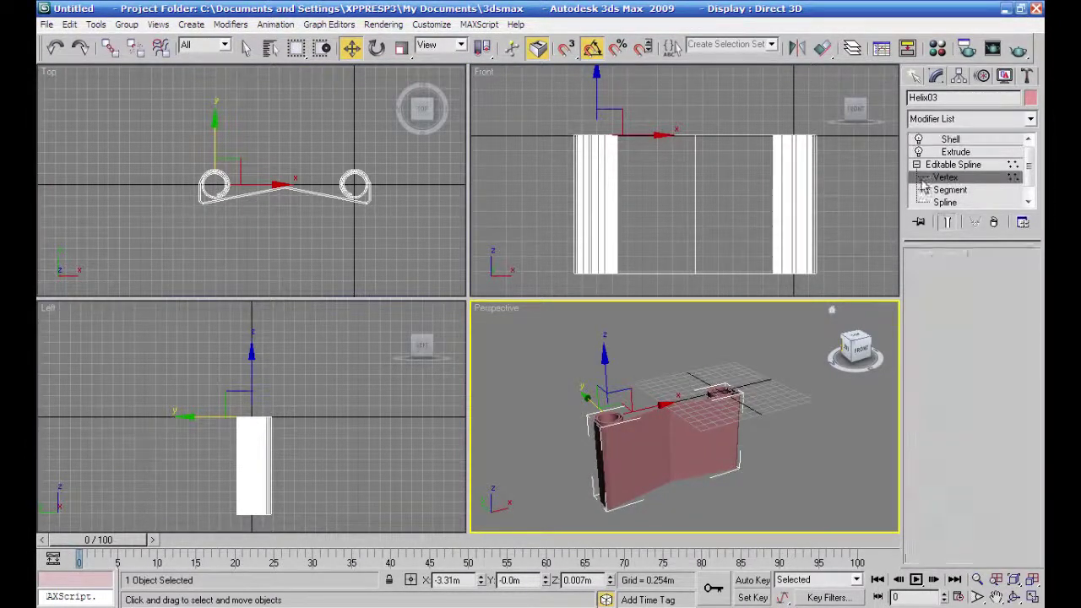
middle_drag(361, 235, 343, 203)
drag(353, 130, 294, 208)
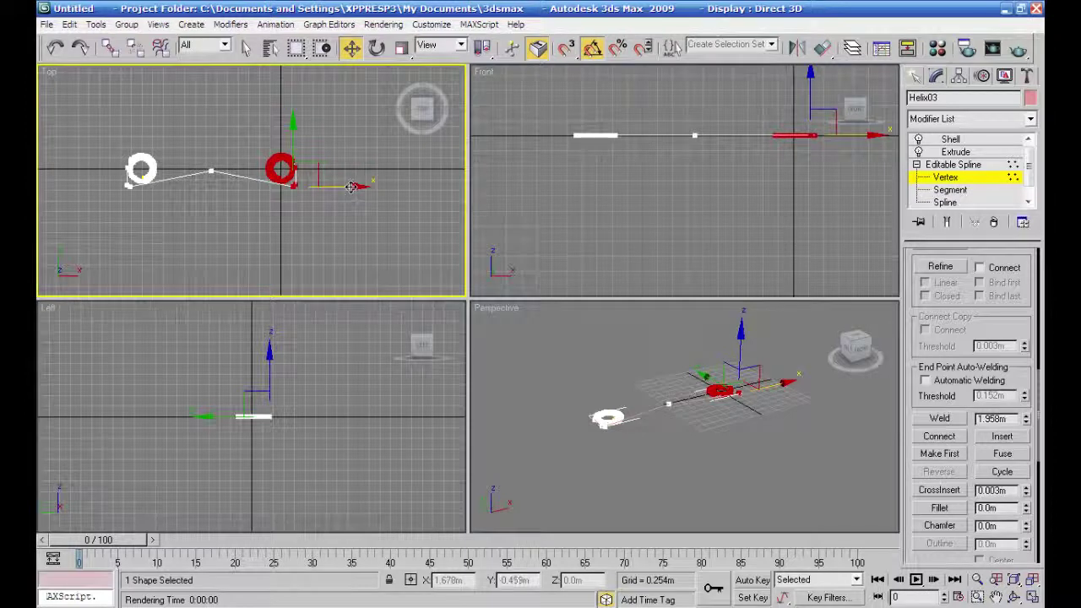
drag(352, 186, 406, 186)
drag(169, 146, 80, 224)
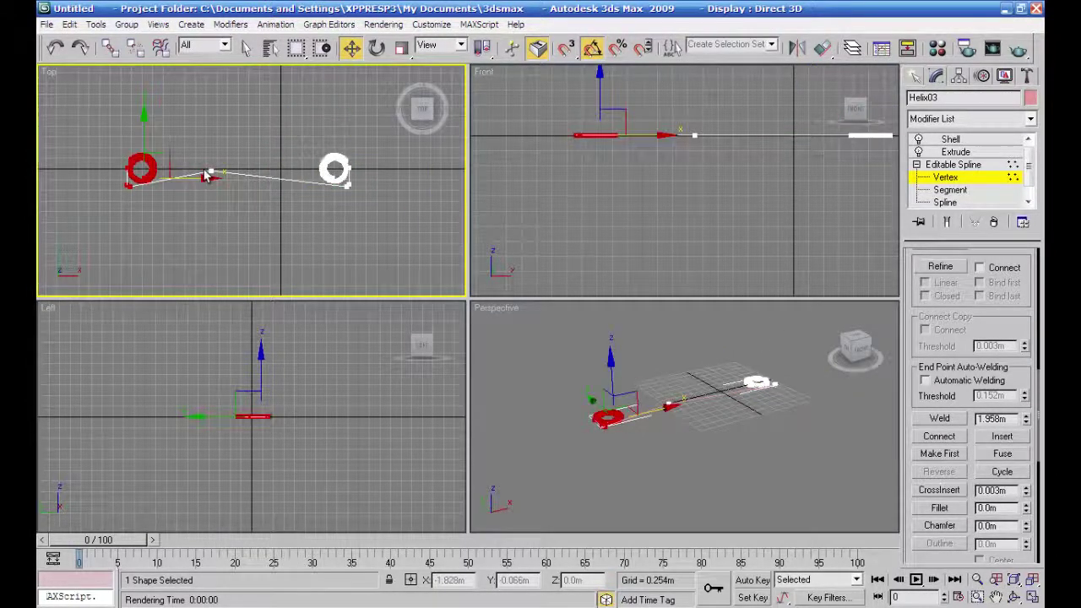
drag(209, 177, 161, 178)
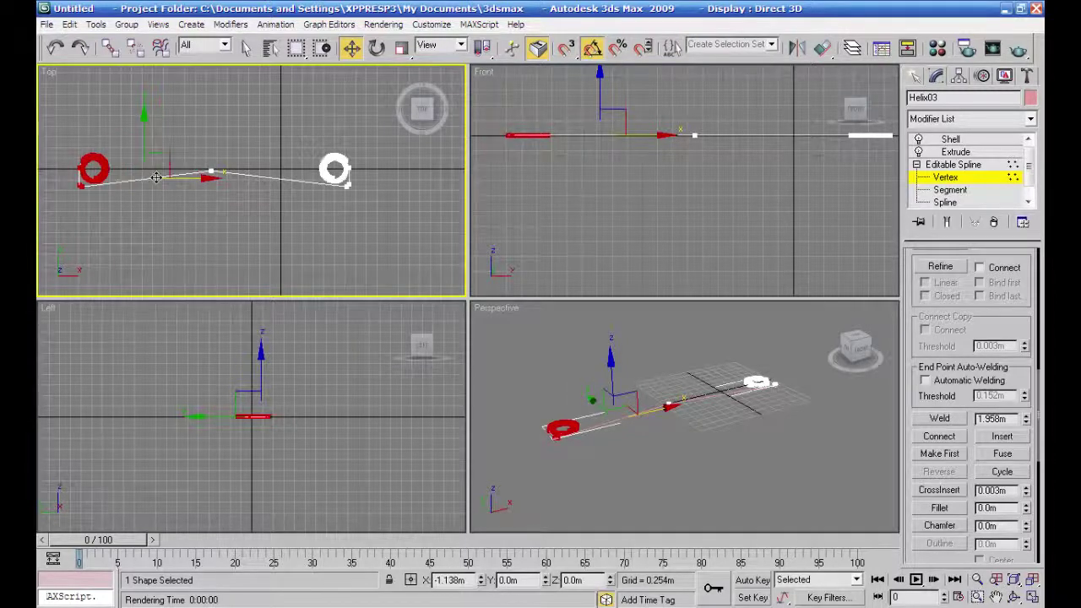
click(951, 139)
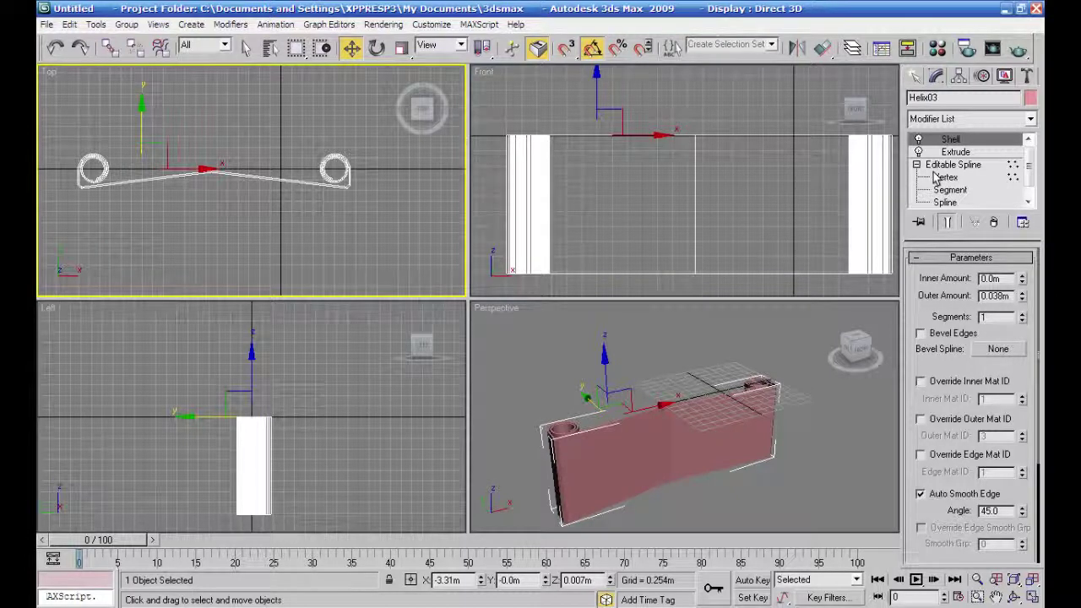
Add a MeshSmooth modifier above Shell with 2 iterations.
click(1031, 119)
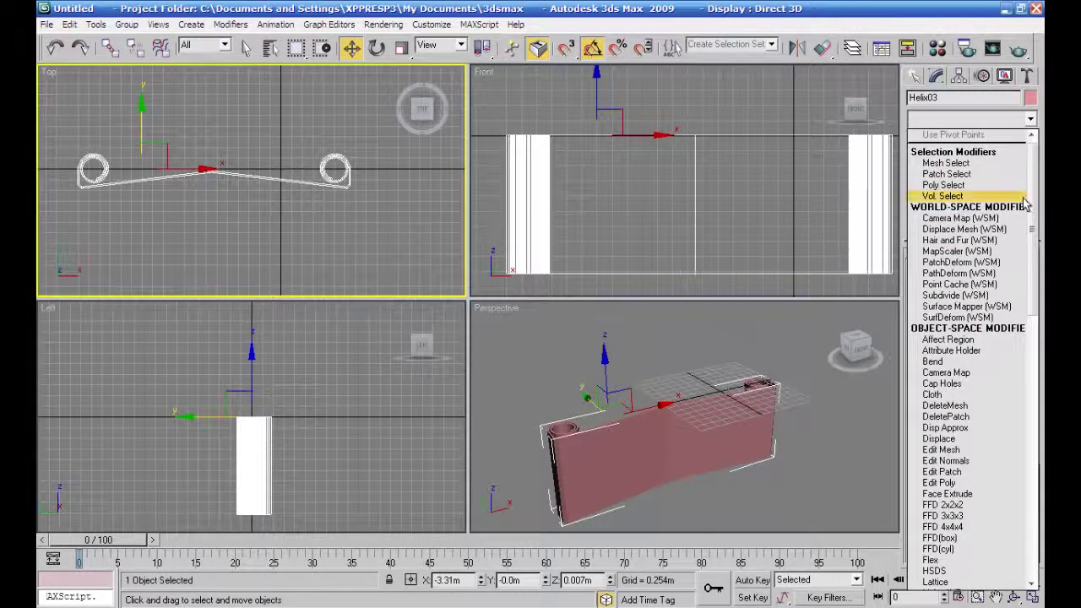
drag(1044, 210, 1043, 300)
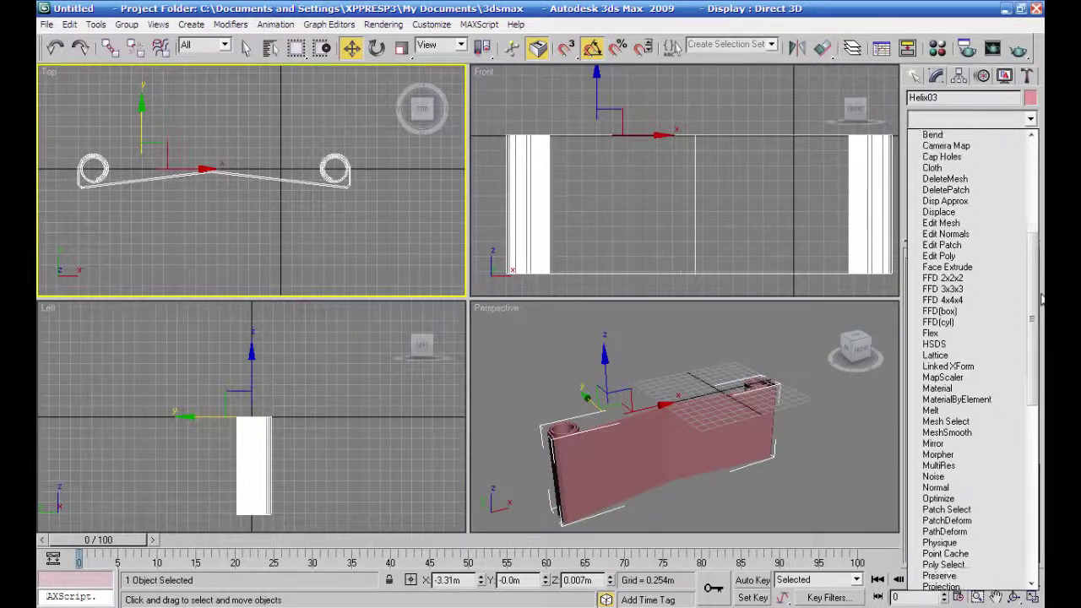
click(999, 434)
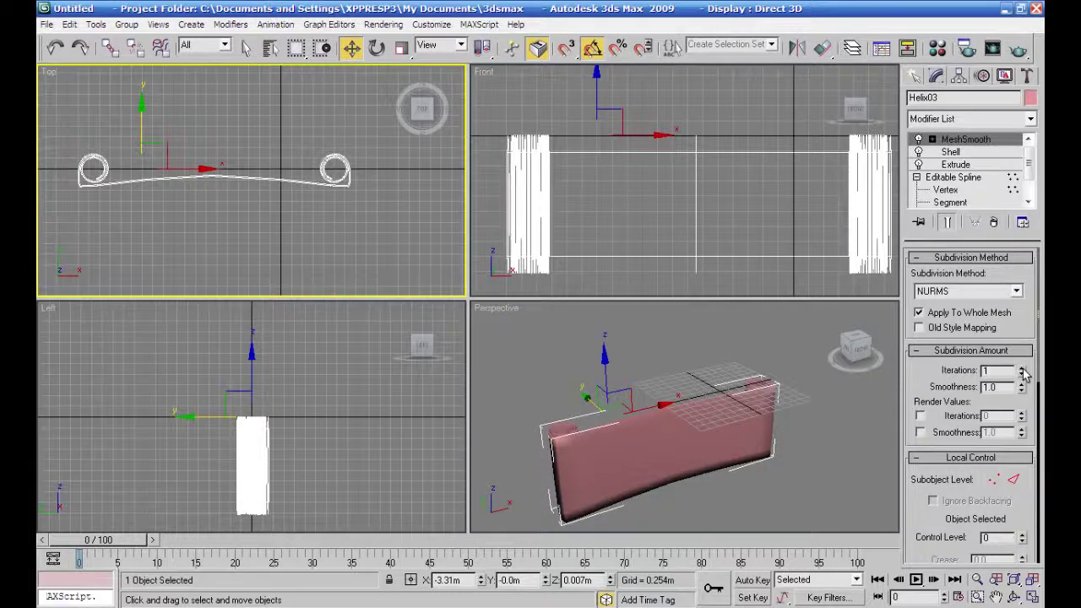
click(1021, 370)
mouse_move(807, 429)
alt+middle_down()
mouse_move(777, 391)
mouse_move(663, 447)
mouse_move(743, 422)
mouse_move(907, 422)
mouse_move(894, 433)
mouse_move(820, 430)
mouse_move(789, 411)
mouse_move(767, 434)
mouse_move(778, 446)
mouse_move(794, 431)
alt+middle_up()
Move the spline's middle vertex farther inward along Y for a deeper curve and return to the MeshSmooth result.
click(946, 193)
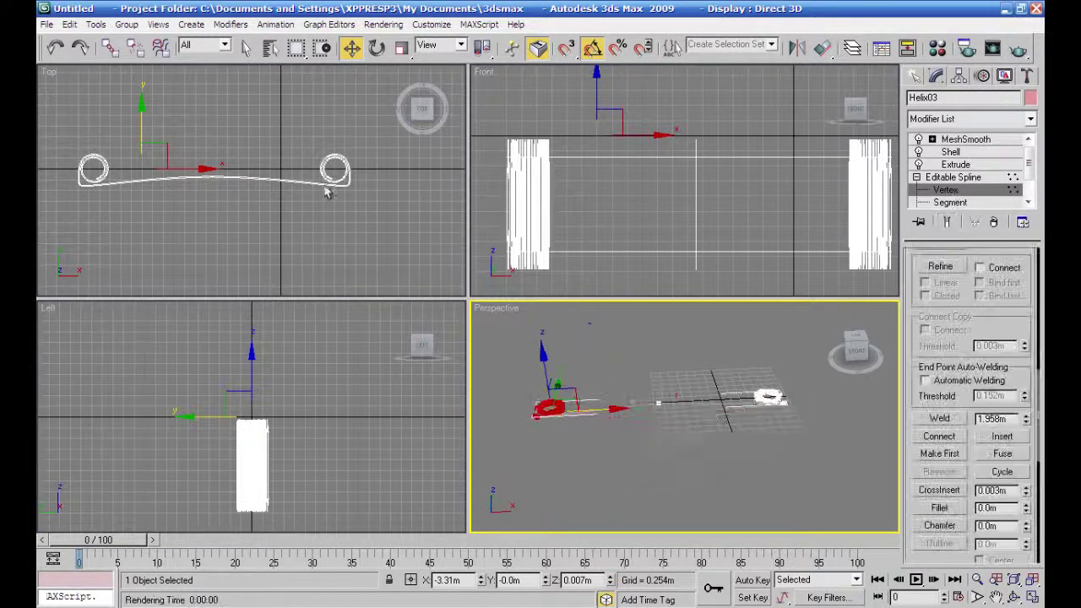
click(198, 194)
click(211, 171)
drag(211, 138, 211, 123)
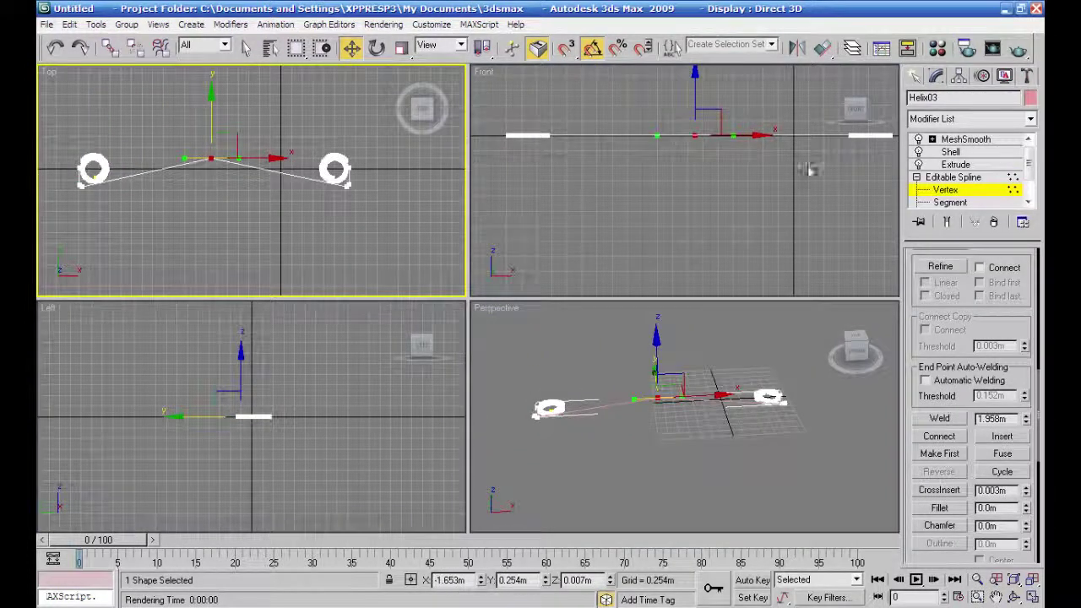
click(963, 139)
mouse_move(784, 435)
alt+middle_down()
mouse_move(694, 343)
mouse_move(778, 408)
mouse_move(776, 439)
alt+middle_up()
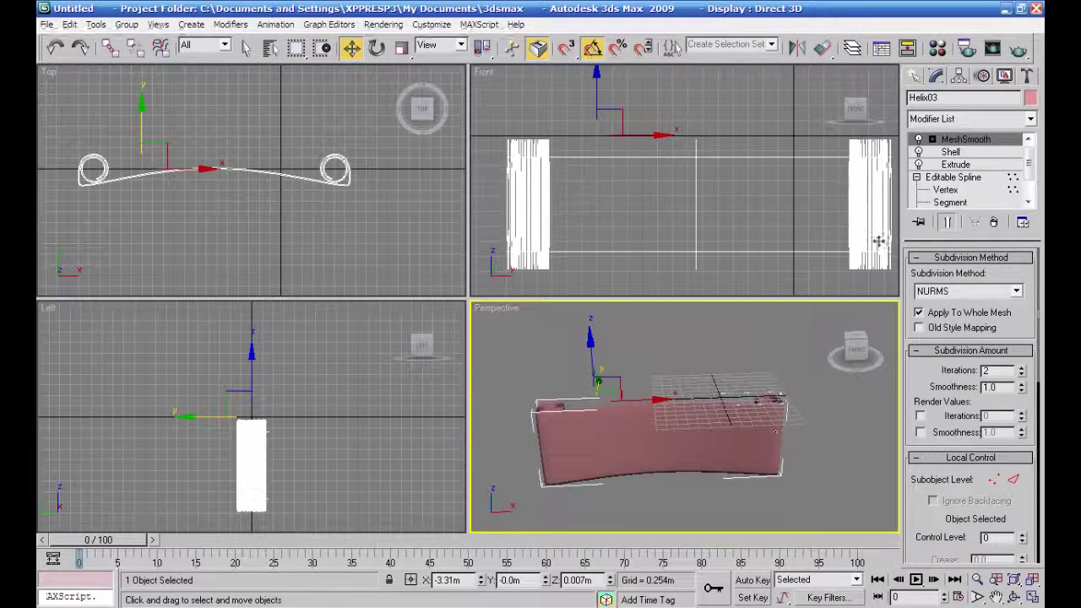
Narrow the ornament by moving both scroll ends' vertices slightly inward along X and return to the MeshSmooth result.
click(945, 191)
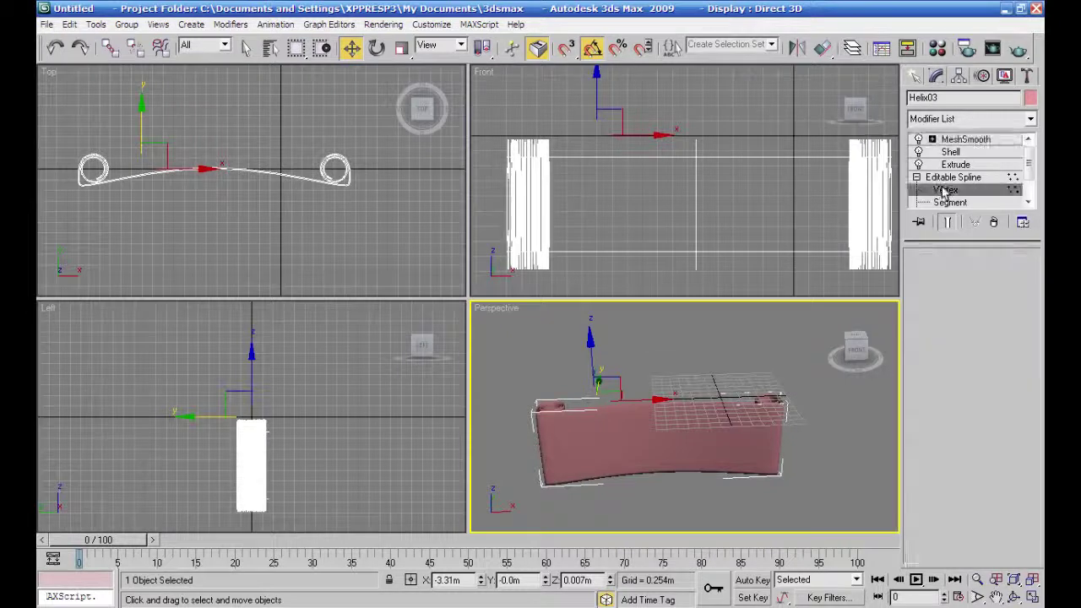
click(346, 183)
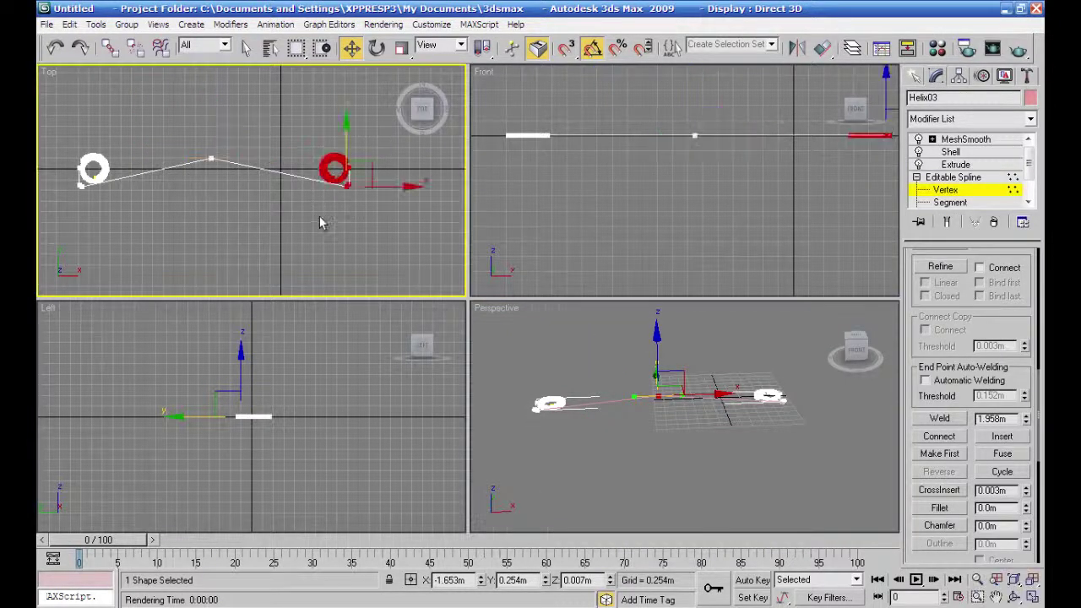
drag(409, 186, 393, 187)
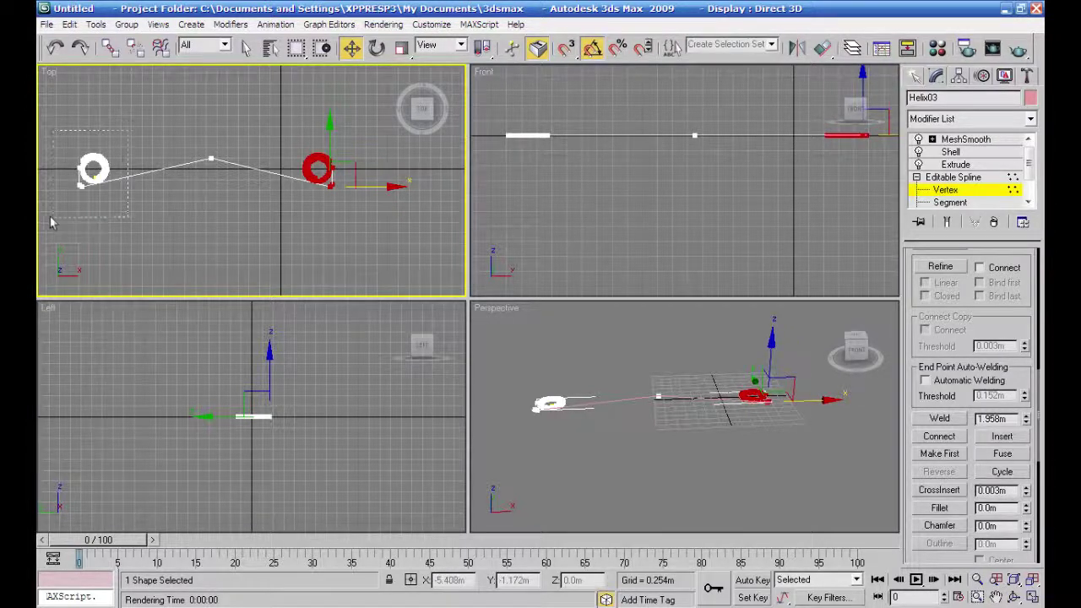
click(80, 185)
drag(160, 177, 175, 177)
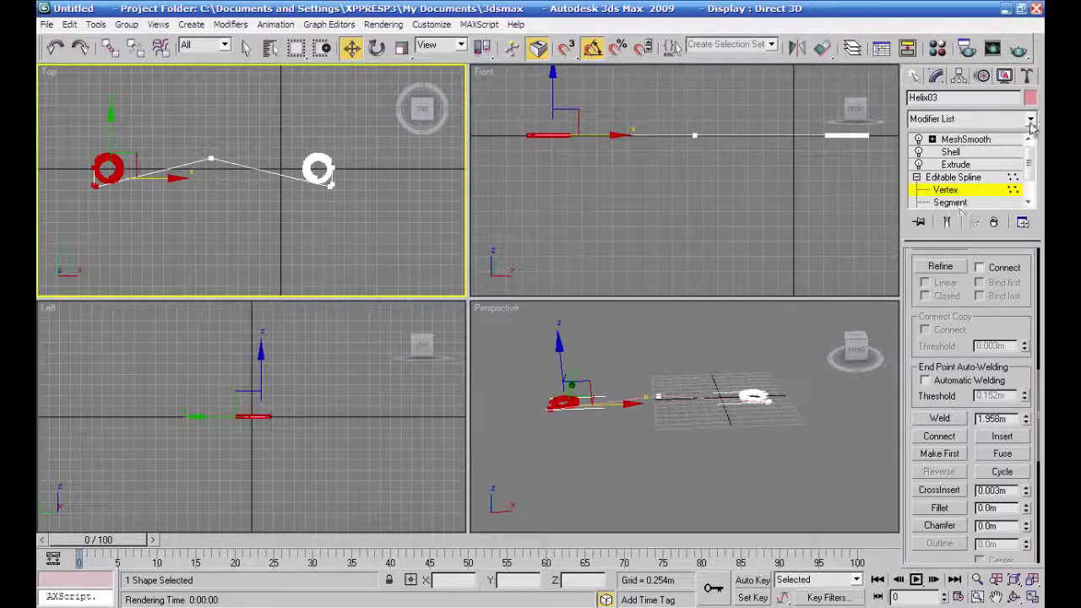
click(971, 146)
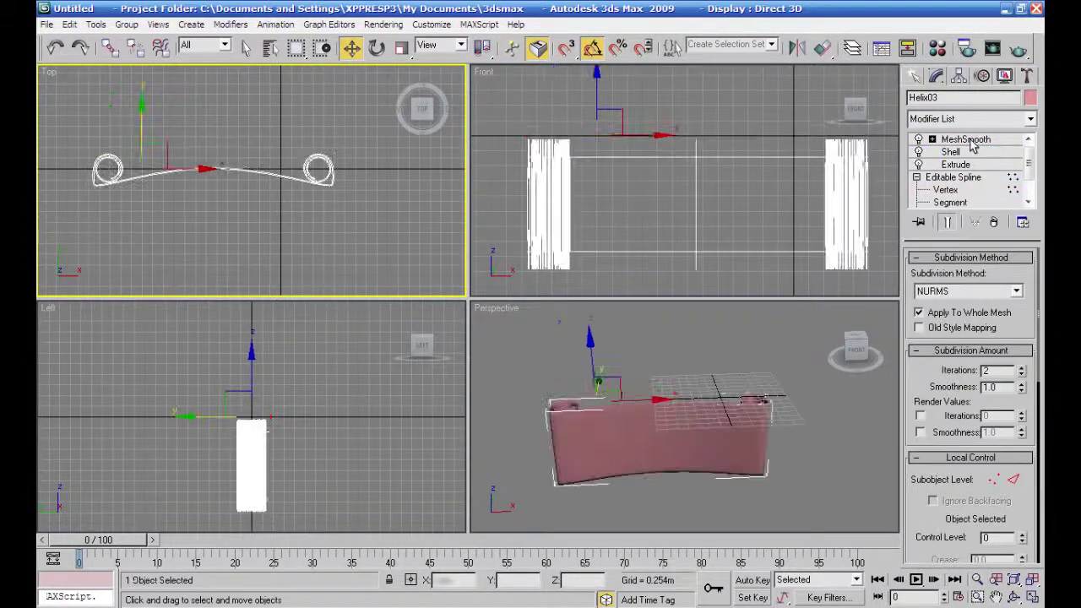
Make one independent copy of the scroll ornament, rotated 90° about the X axis to lie flat as a chair seat.
alt+middle_drag(808, 452, 798, 309)
alt+middle_drag(782, 359, 841, 354)
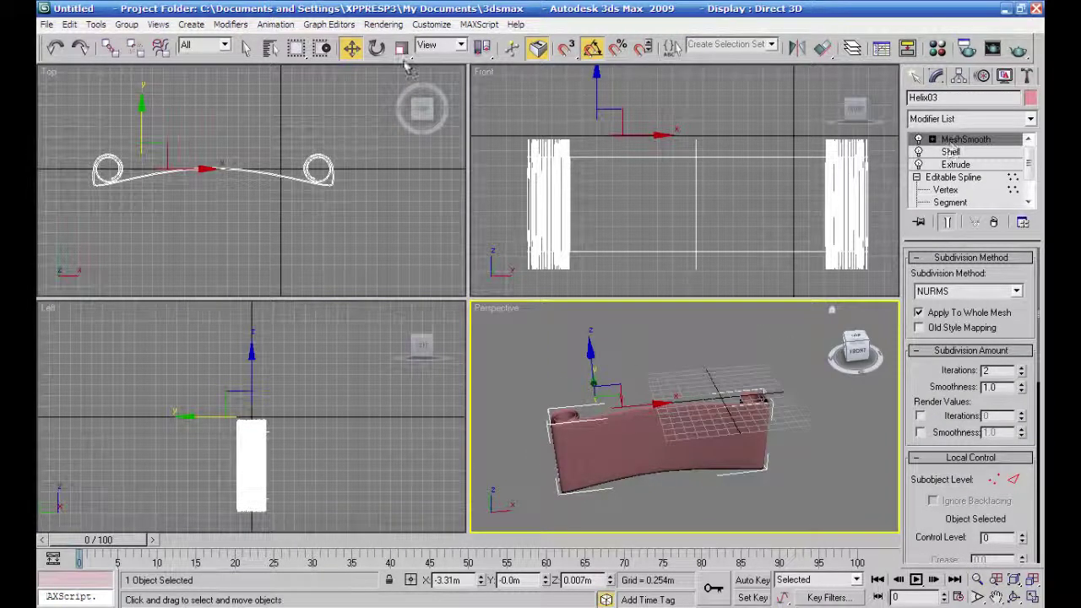
click(377, 48)
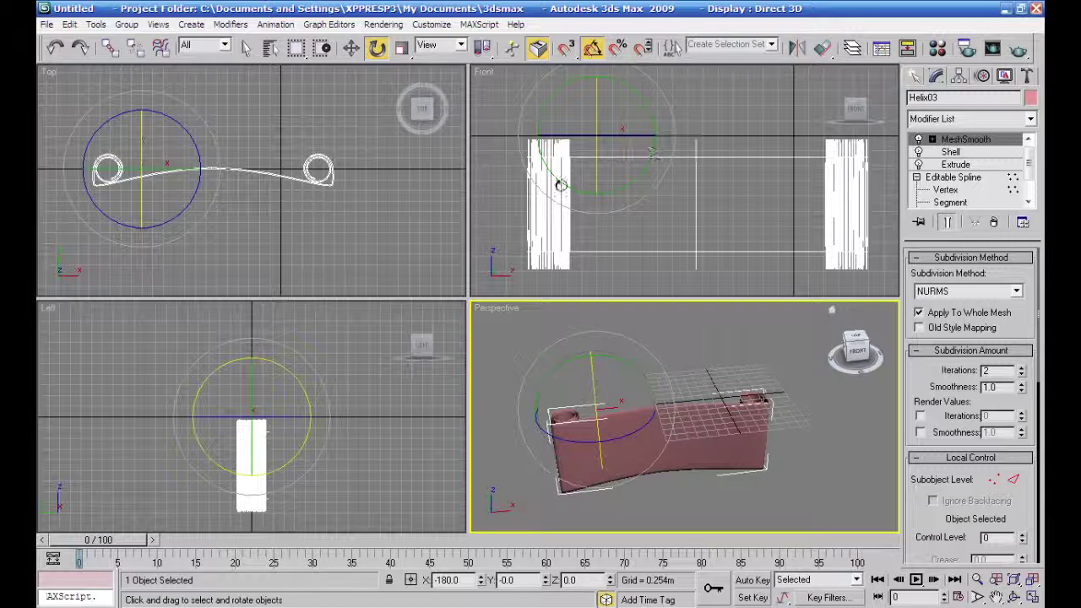
click(596, 152)
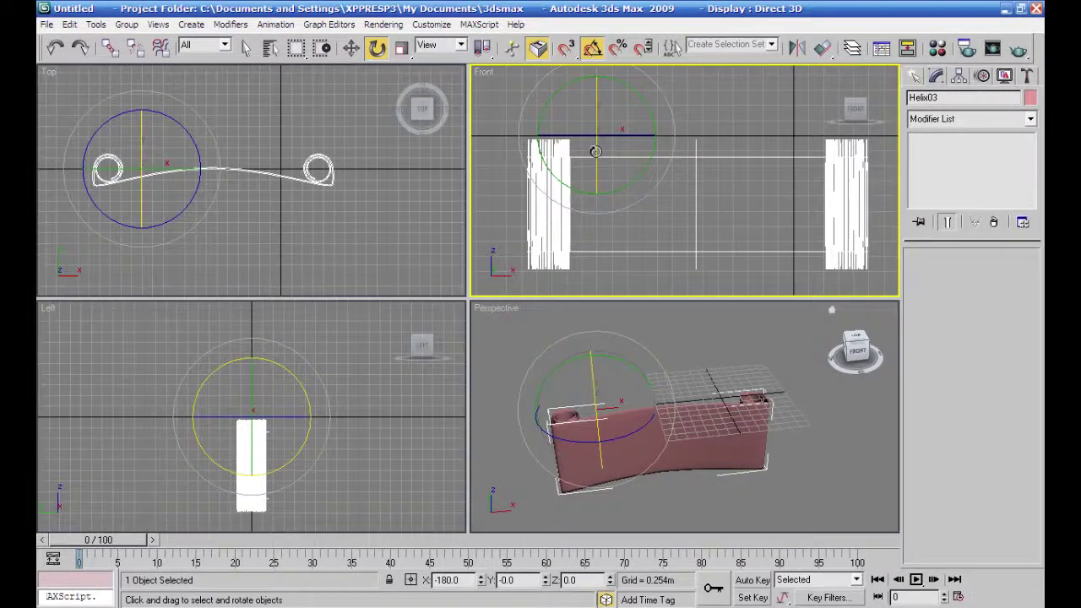
drag(595, 152, 597, 86)
click(541, 378)
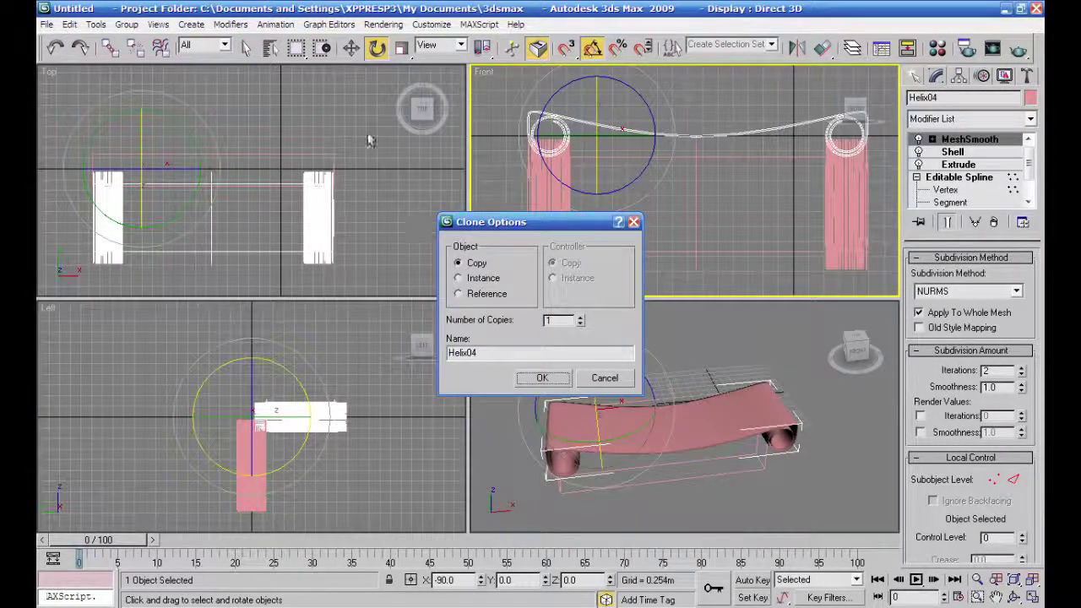
Position the flat copy about 3.282 m below the upright backrest and about 0.98 m forward of it.
click(352, 49)
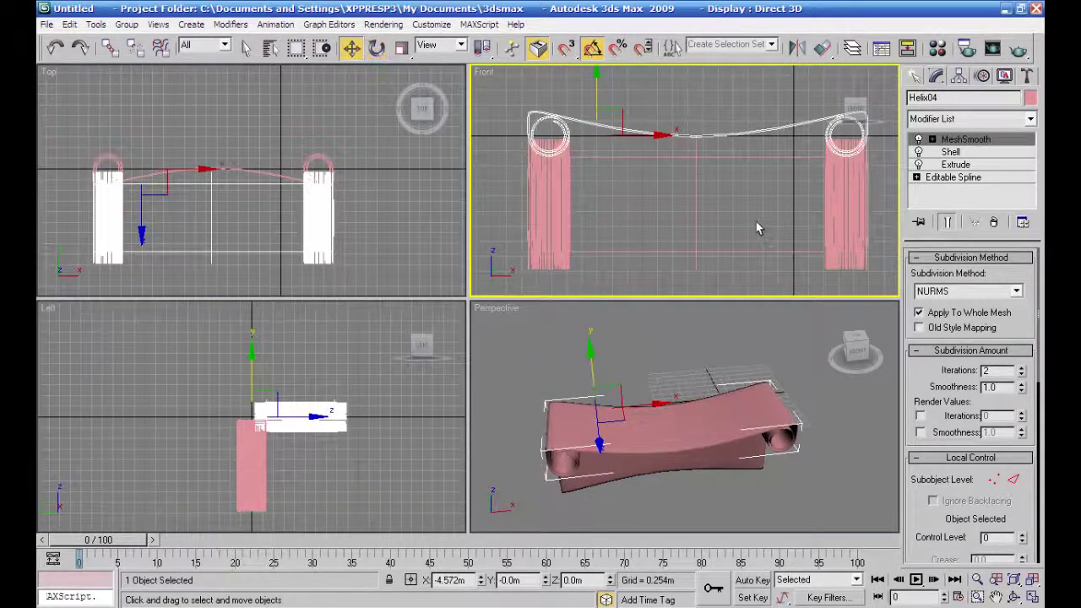
scroll(758, 241, down, 2)
drag(640, 113, 642, 207)
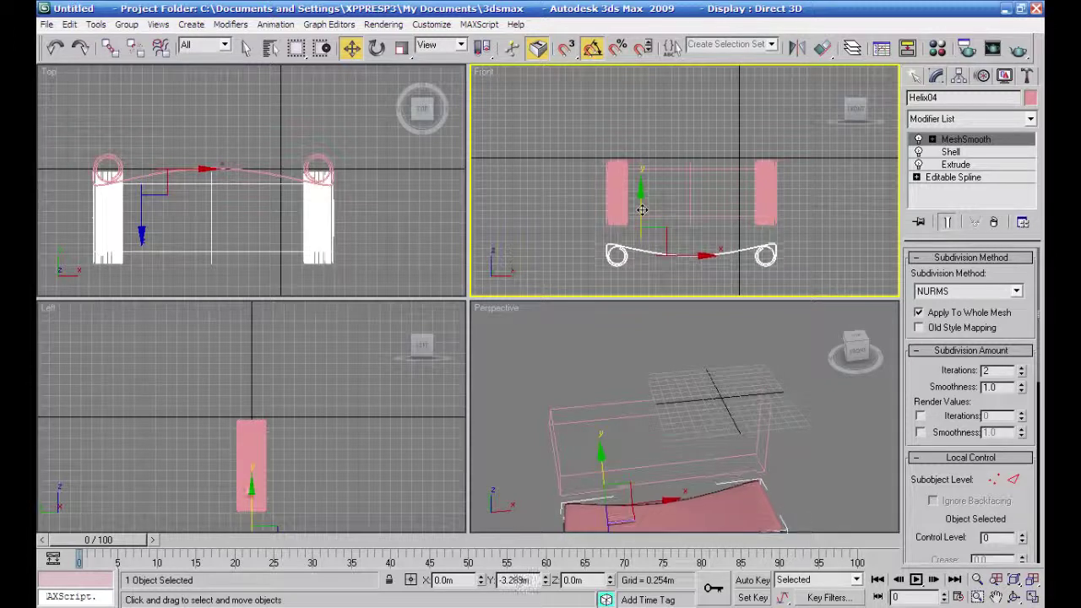
middle_drag(258, 379, 215, 354)
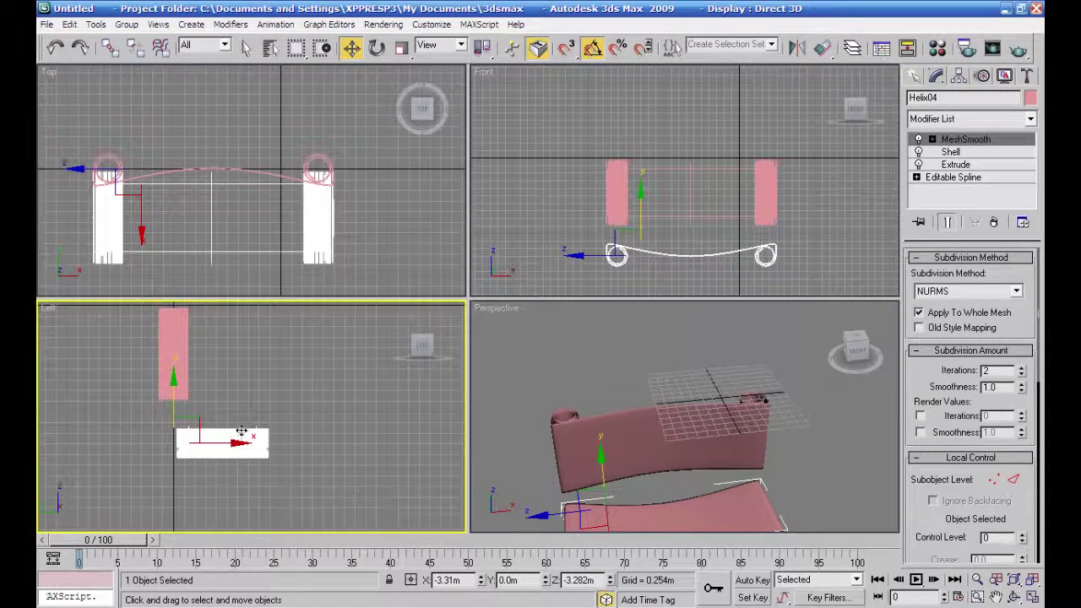
drag(234, 445, 295, 444)
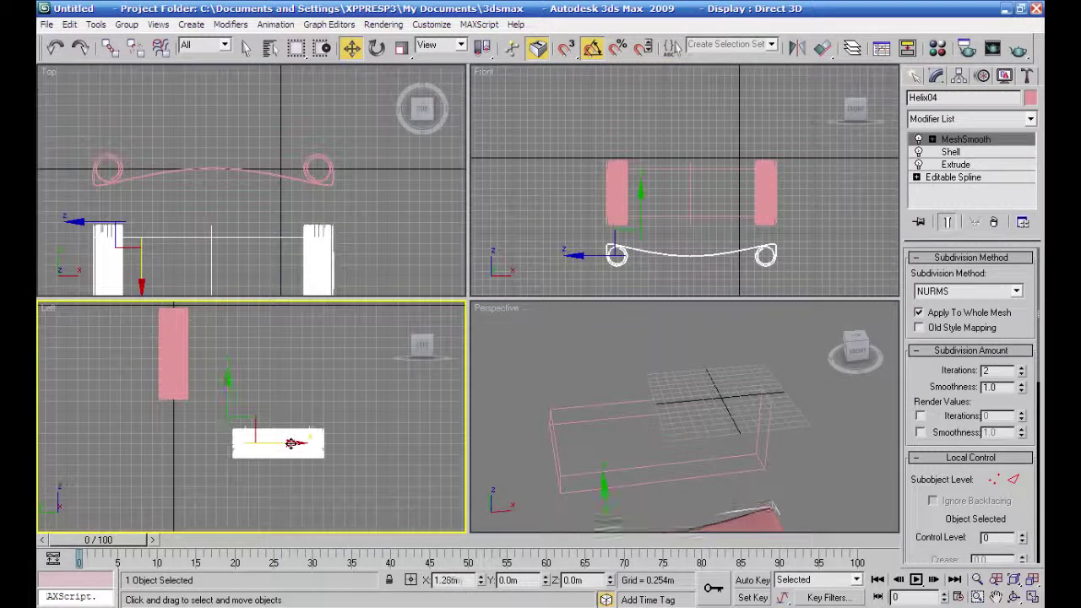
middle_drag(293, 427, 291, 467)
drag(287, 482, 272, 483)
middle_drag(532, 358, 522, 291)
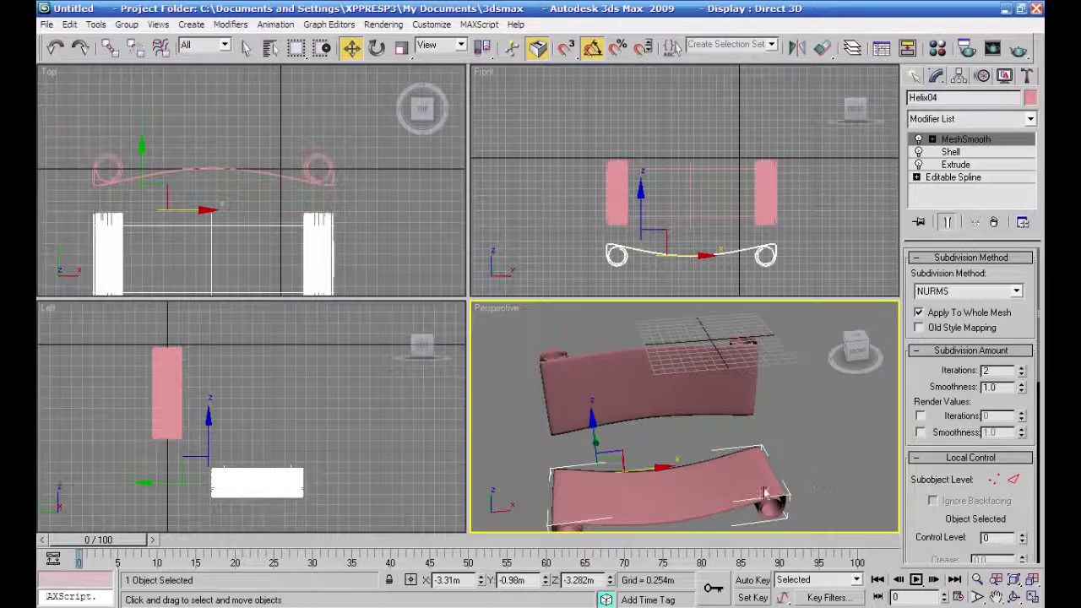
Lengthen the seat by setting its Extrude amount to 2.972 m, and shift it slightly farther forward to Y -1.283 m.
click(956, 165)
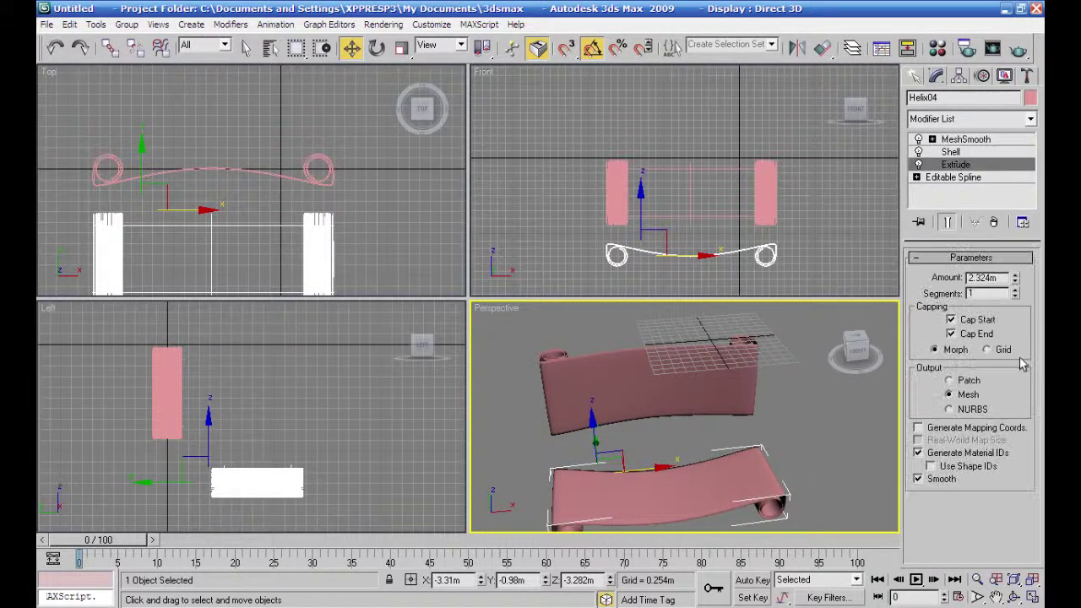
drag(1017, 280, 1017, 239)
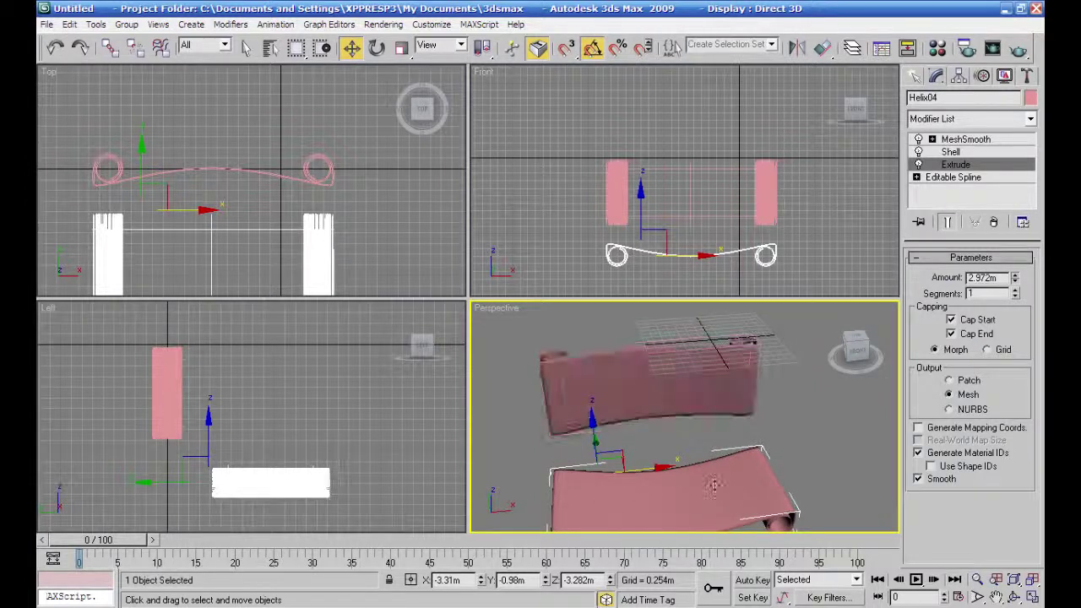
scroll(722, 422, down, 3)
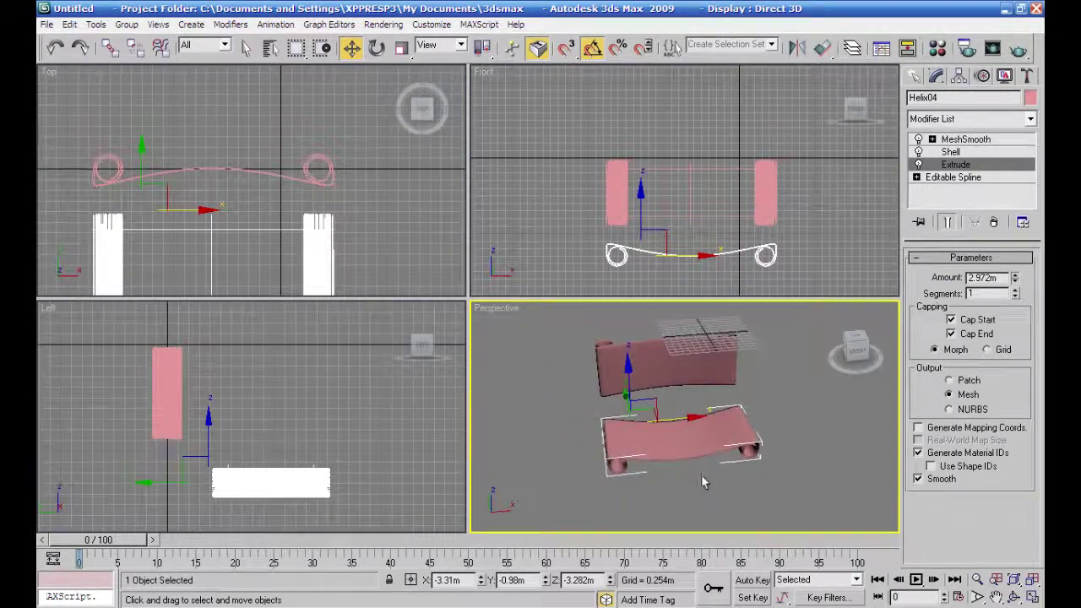
mouse_move(708, 460)
alt+middle_down()
mouse_move(667, 439)
mouse_move(651, 475)
mouse_move(815, 446)
mouse_move(766, 473)
alt+middle_up()
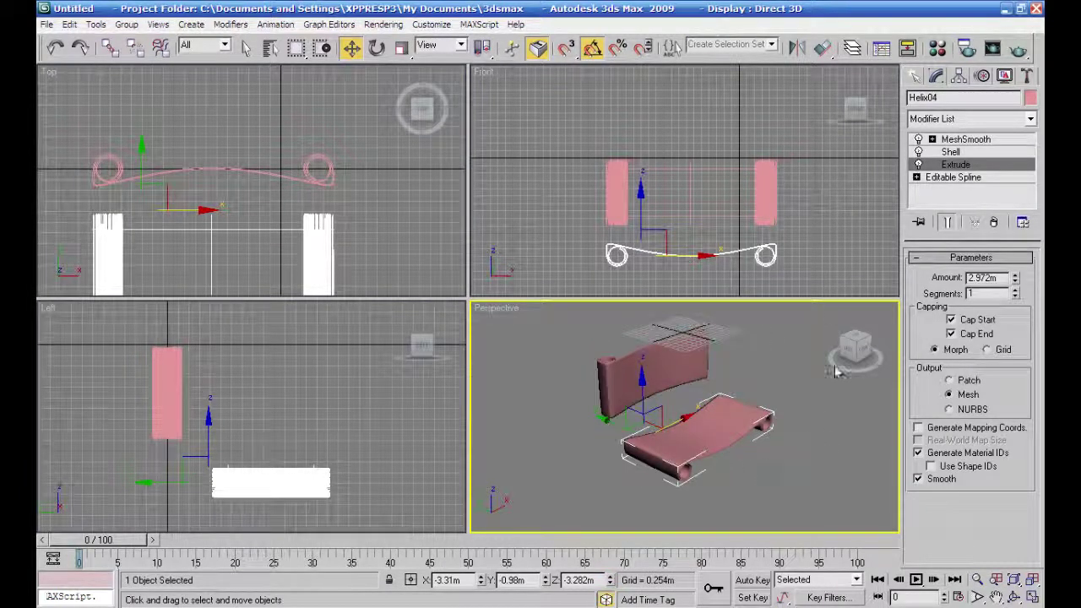
alt+middle_drag(838, 438, 754, 452)
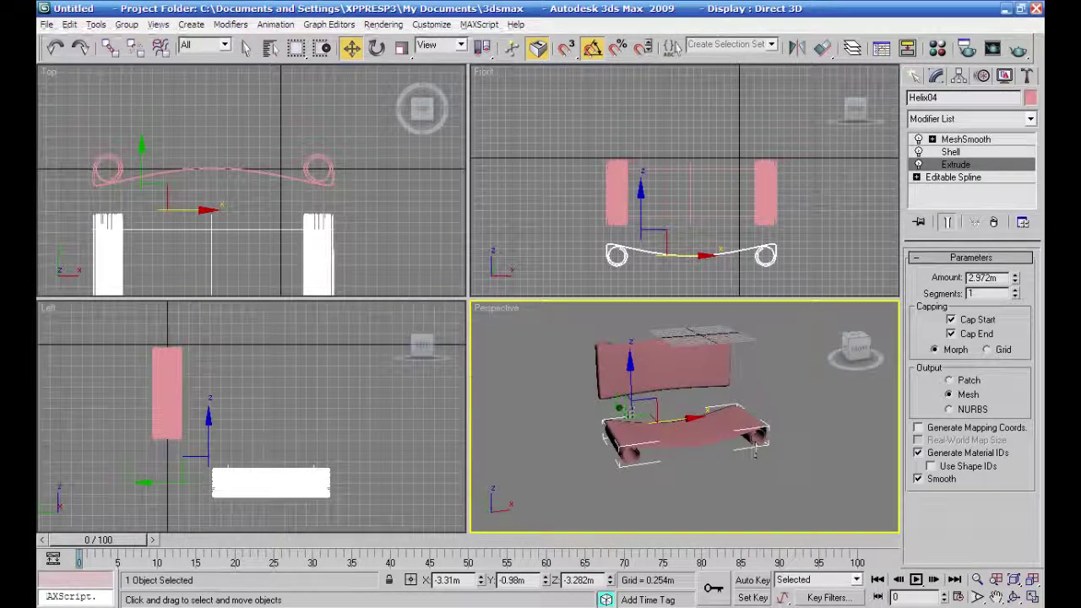
click(275, 478)
drag(251, 482, 264, 482)
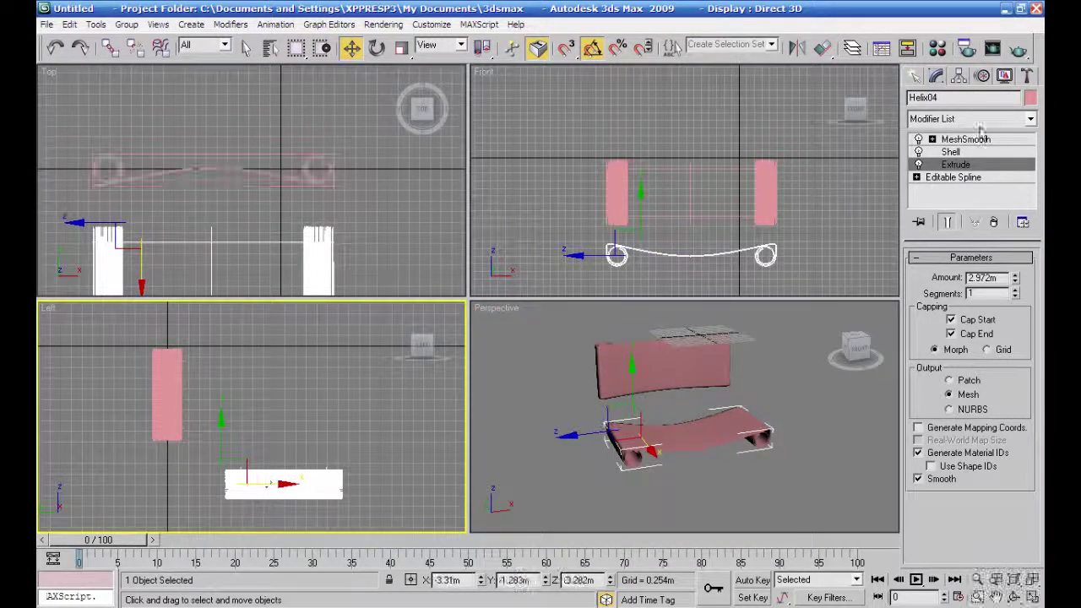
Draw an open, straight-cornered line in the Left view, running down through the backrest, forward through the seat, down, and back underneath.
click(914, 76)
click(941, 189)
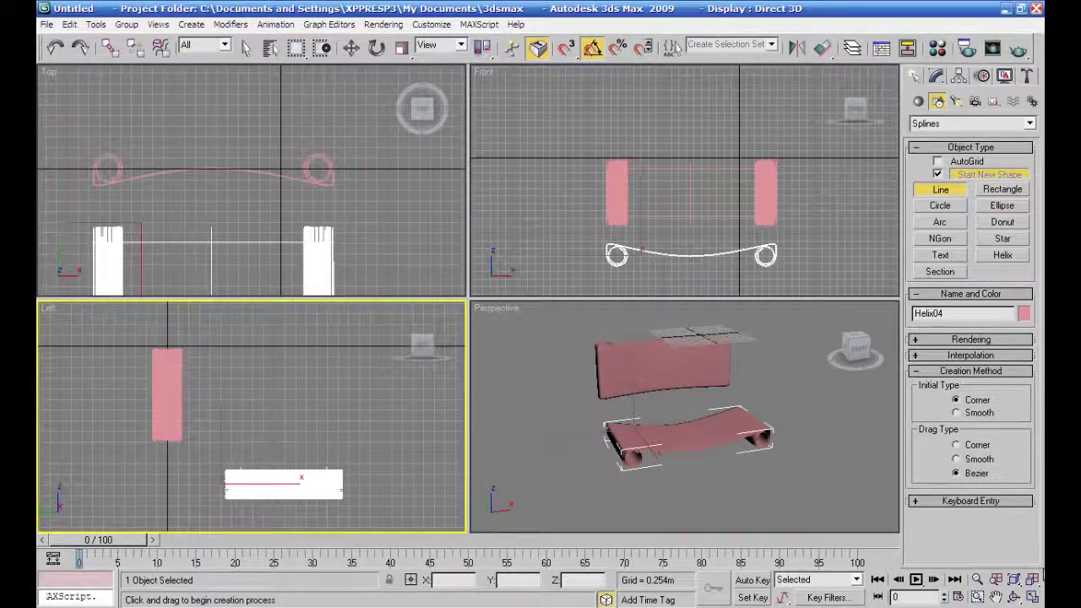
click(1032, 597)
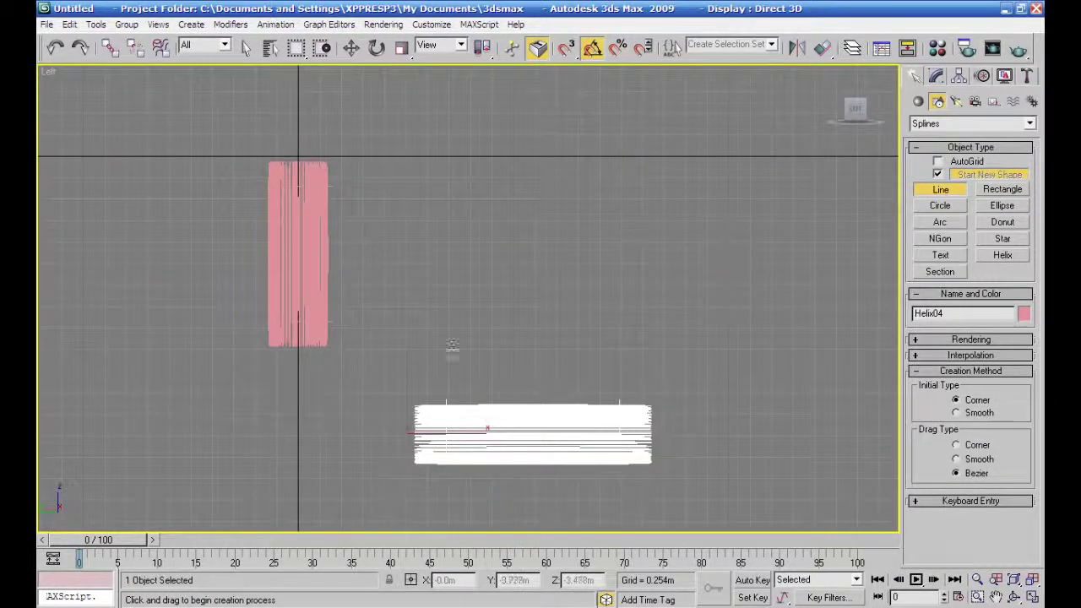
scroll(453, 317, down, 4)
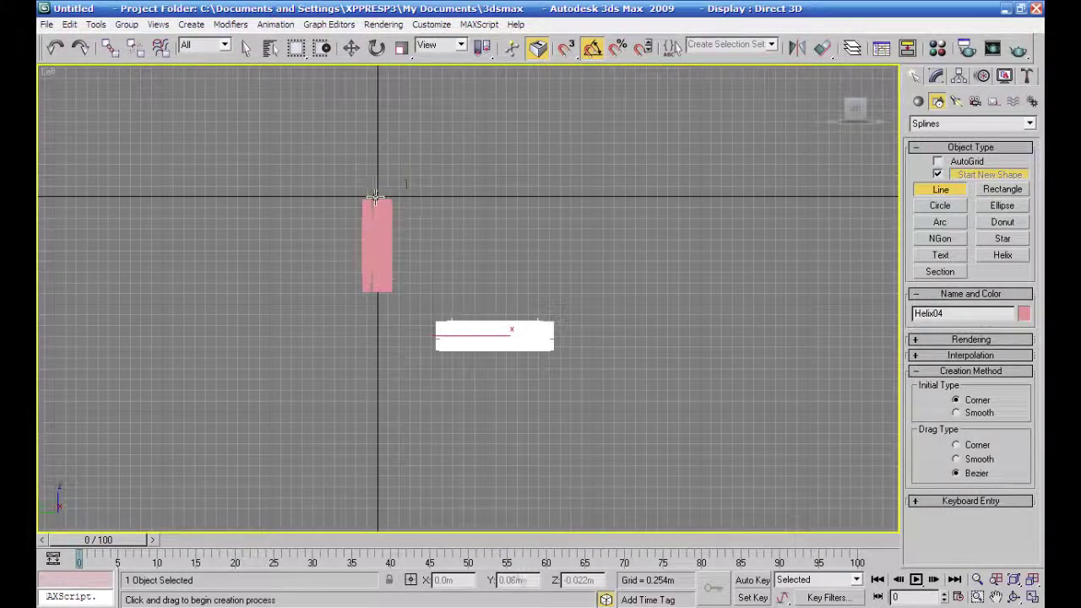
click(376, 197)
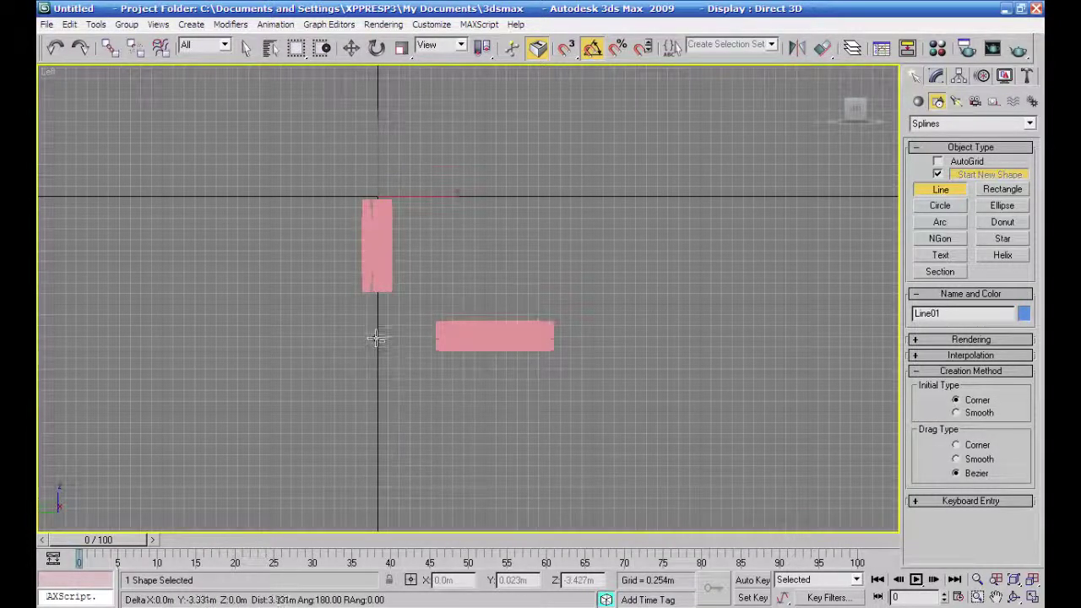
click(376, 338)
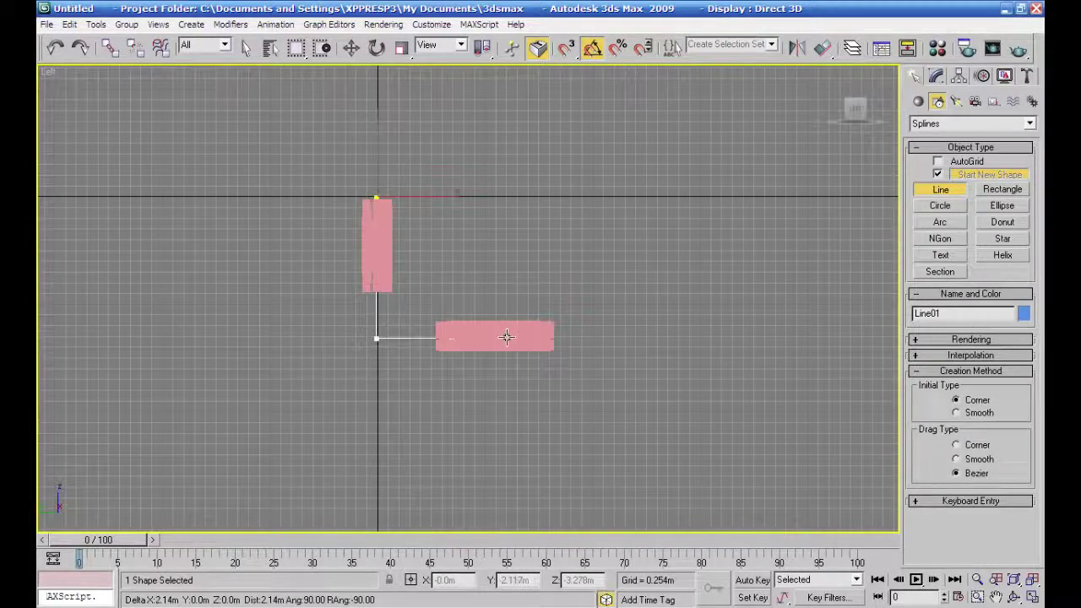
click(565, 338)
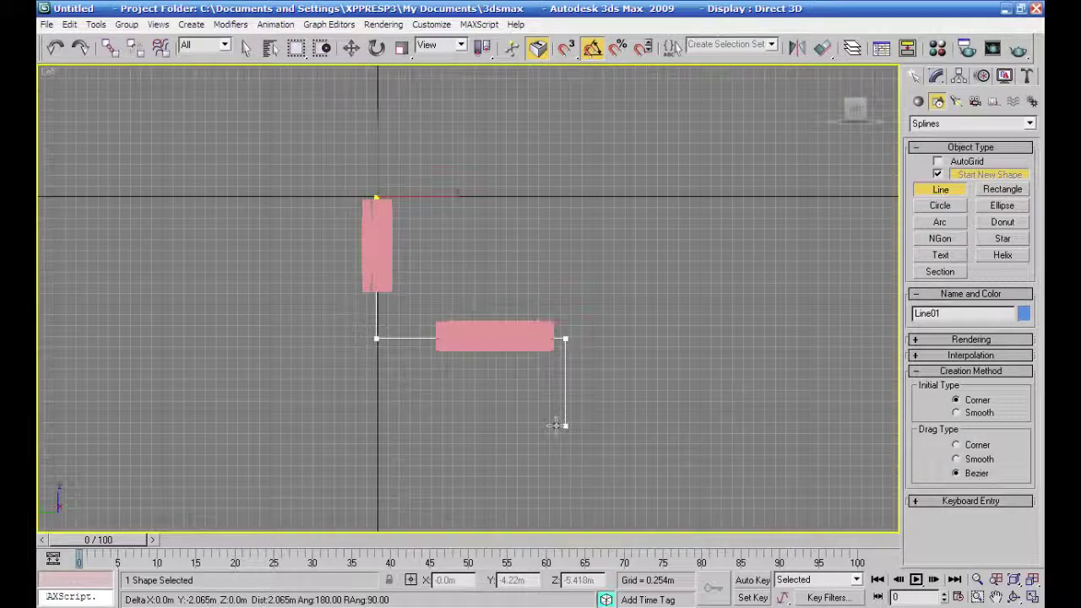
click(562, 430)
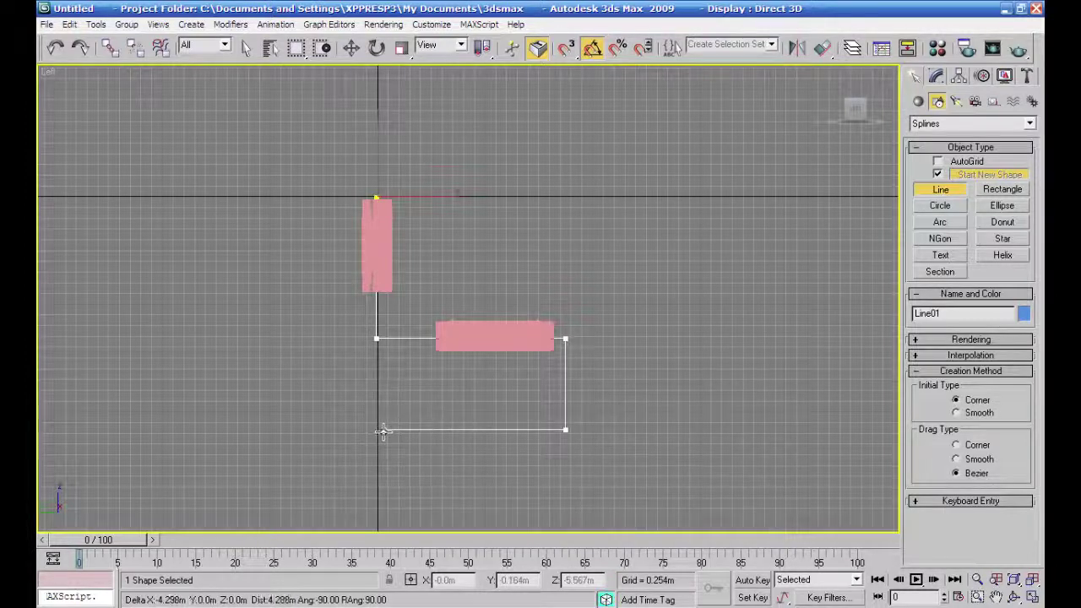
click(385, 430)
right_click(583, 443)
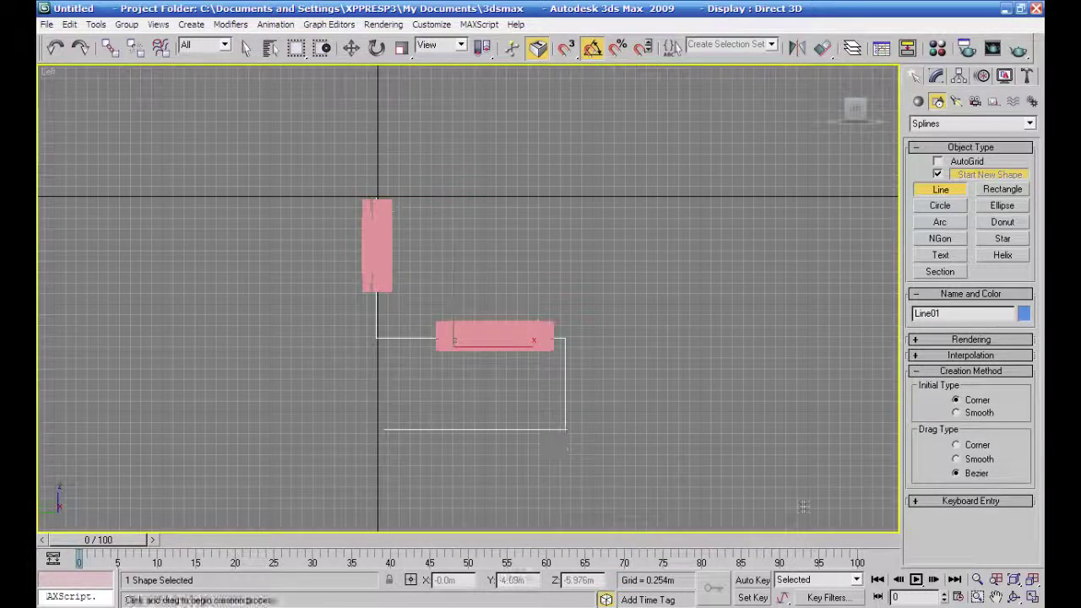
Make the frame line a solid tube by enabling it in renderer and viewport, with a radial thickness of 0.478 m.
click(939, 76)
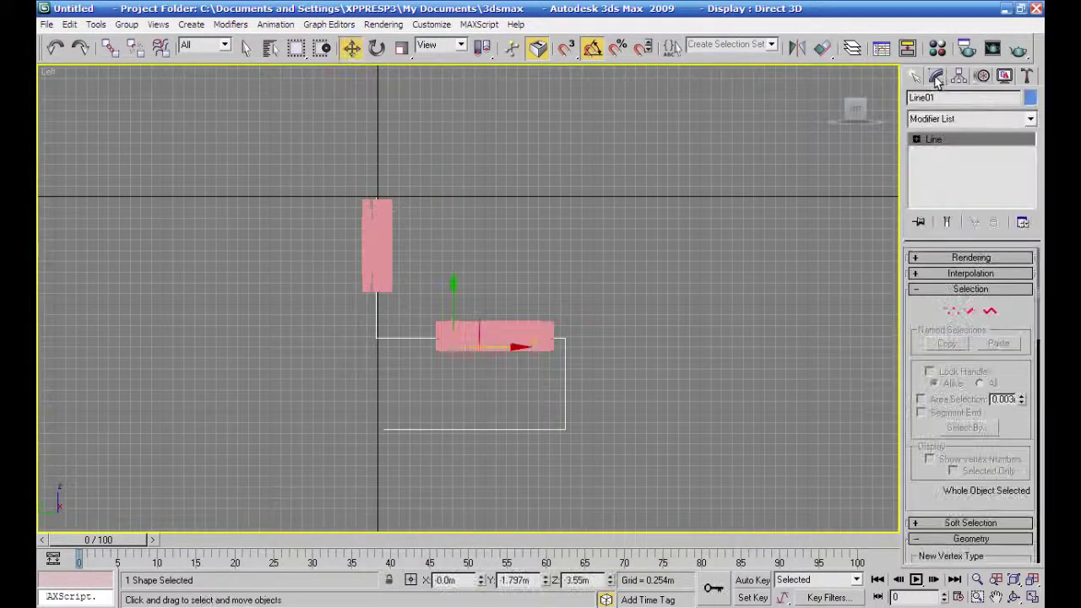
click(919, 258)
click(917, 285)
click(1030, 597)
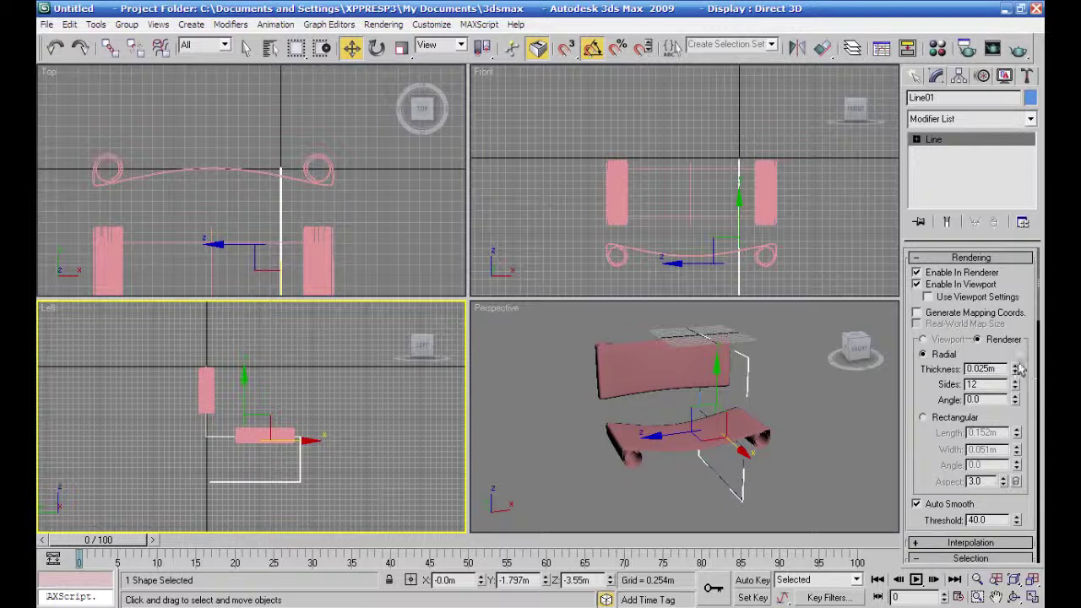
mouse_move(1016, 372)
mouse_down()
mouse_move(1020, 76)
mouse_move(1044, 252)
mouse_move(1043, 206)
mouse_up()
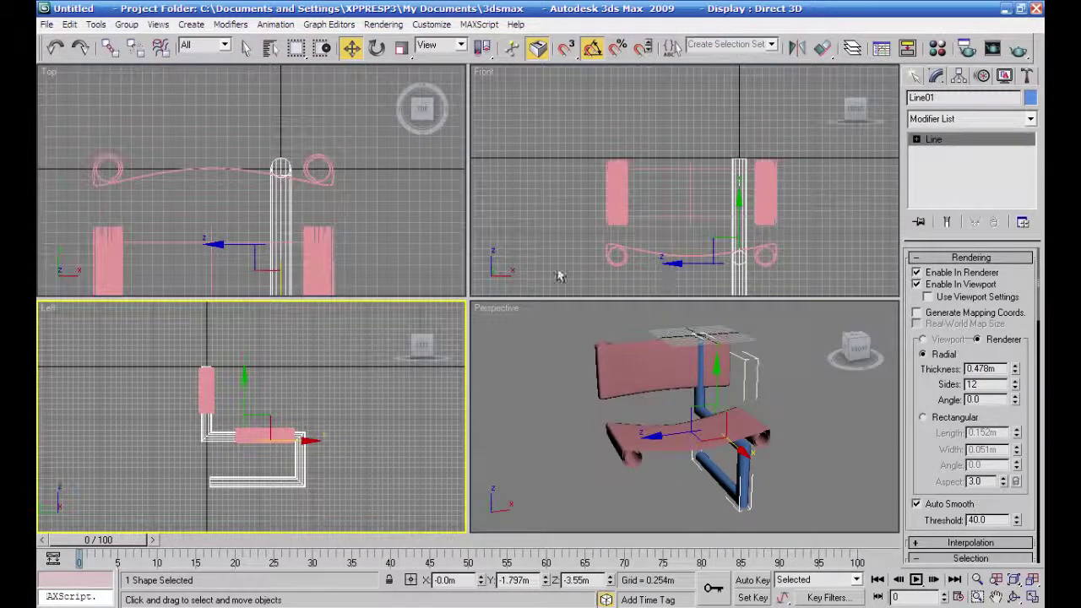
Move the tube frame along X to 0.863 m so it runs through the scrolls on the chair's right side.
right_click(391, 166)
scroll(374, 178, down, 4)
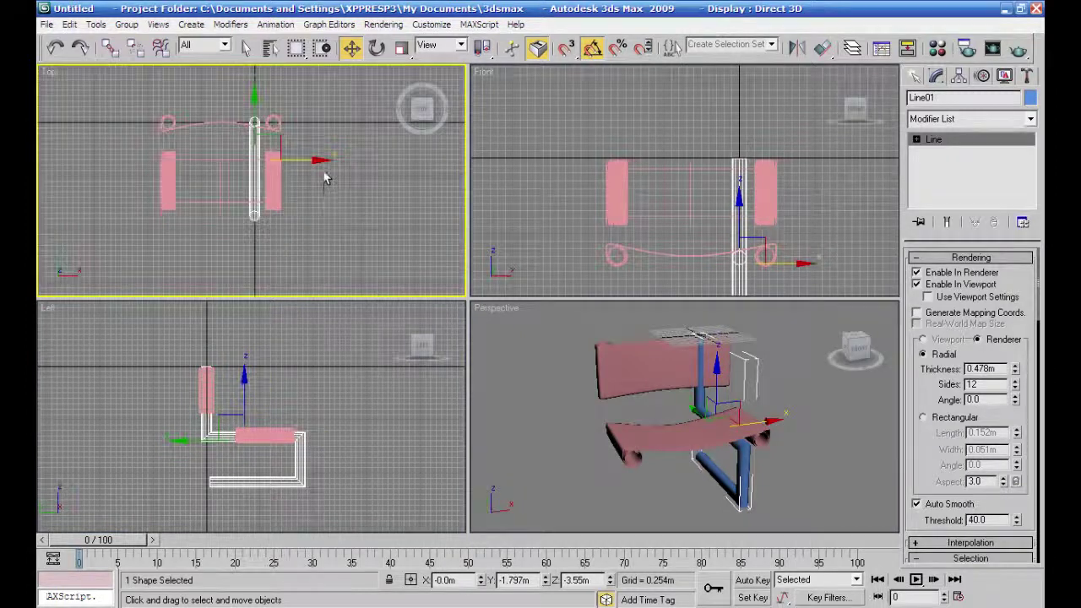
drag(317, 160, 338, 161)
alt+middle_drag(815, 433, 747, 420)
scroll(659, 415, up, 5)
scroll(747, 420, down, 2)
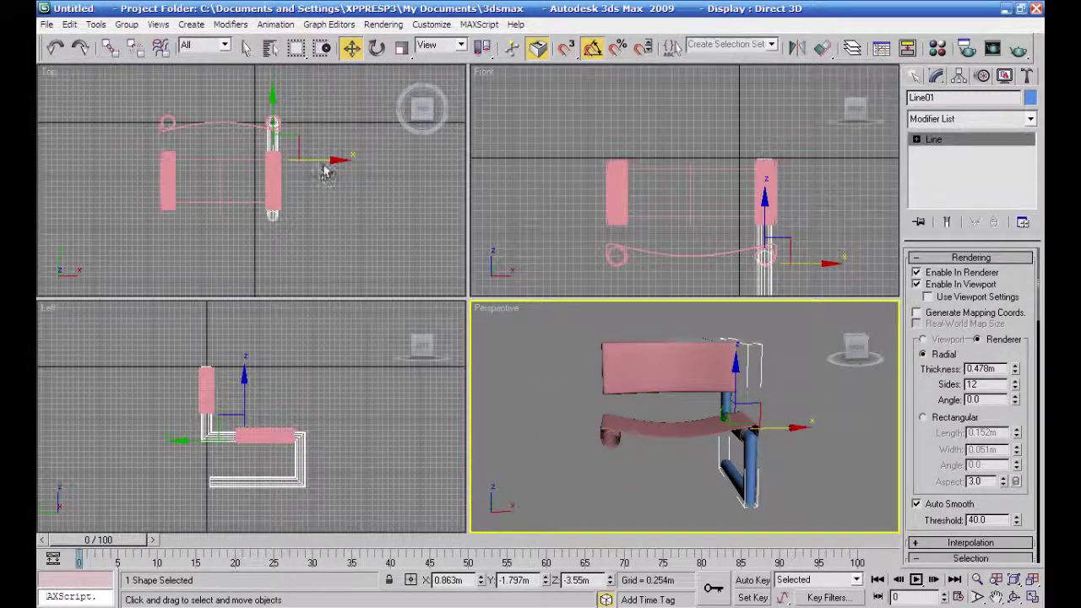
Clone the tube frame as one instance along X to -4.162 m, inside the opposite scrolls, and clear the selection.
right_click(355, 189)
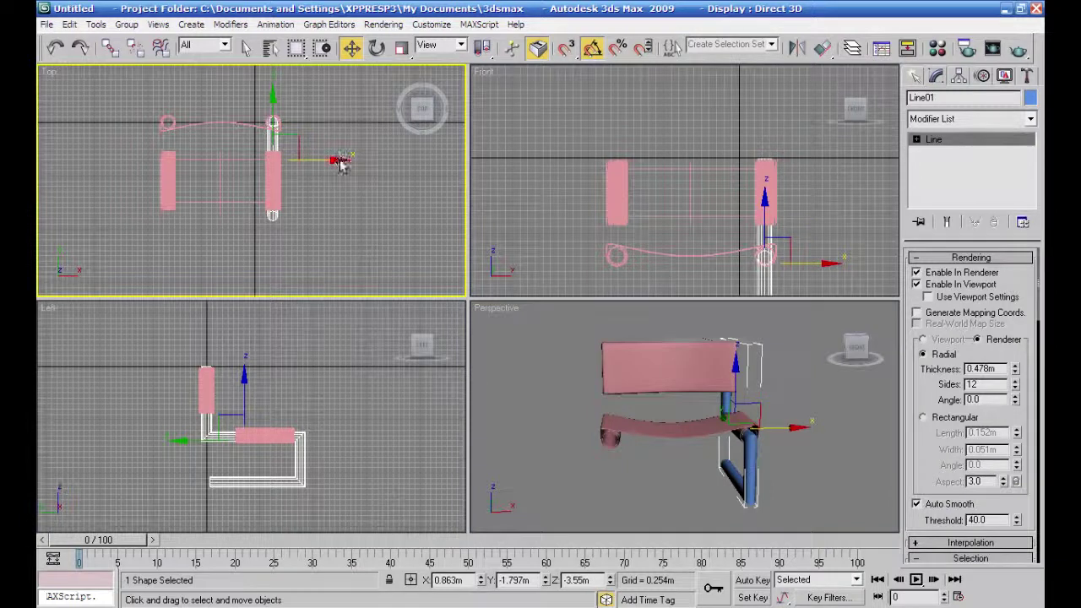
shift+drag(341, 164, 234, 160)
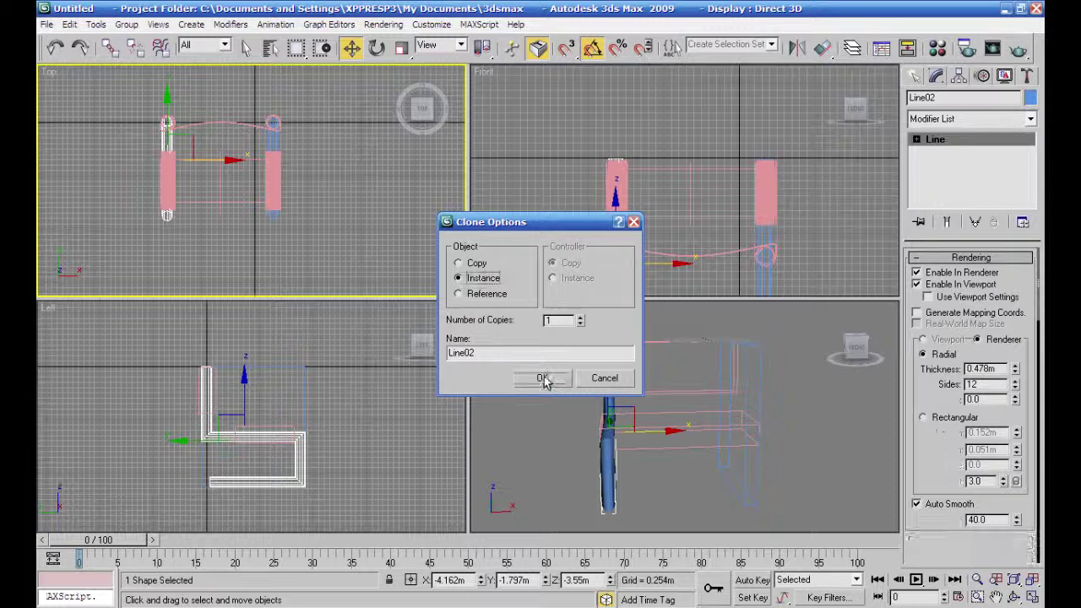
click(544, 380)
click(596, 460)
click(559, 470)
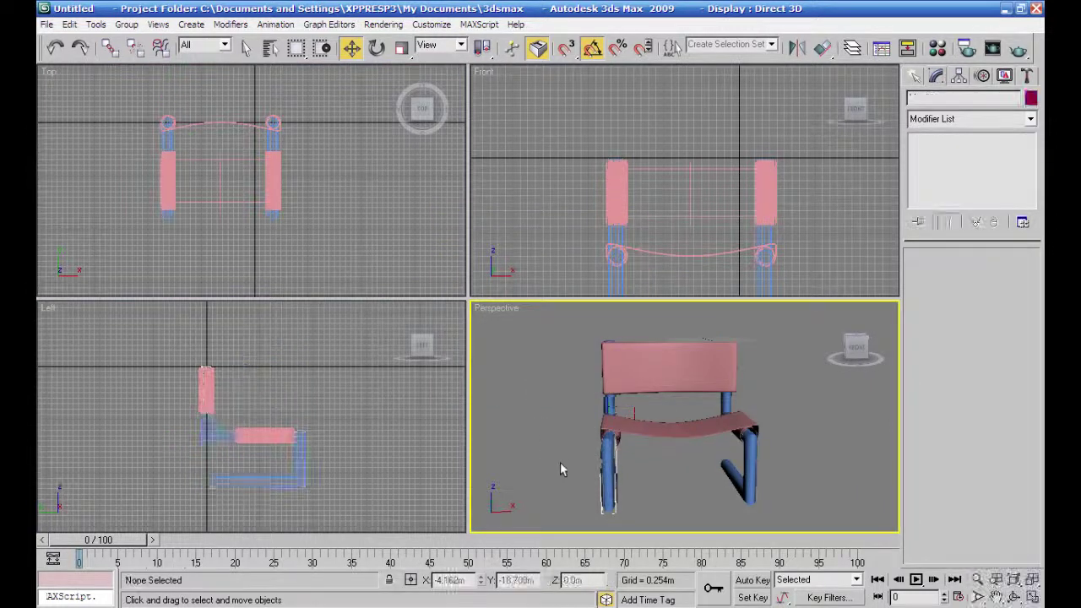
Extend the seat's depth by setting its Extrude amount to 3.835 m.
alt+middle_drag(584, 471, 688, 519)
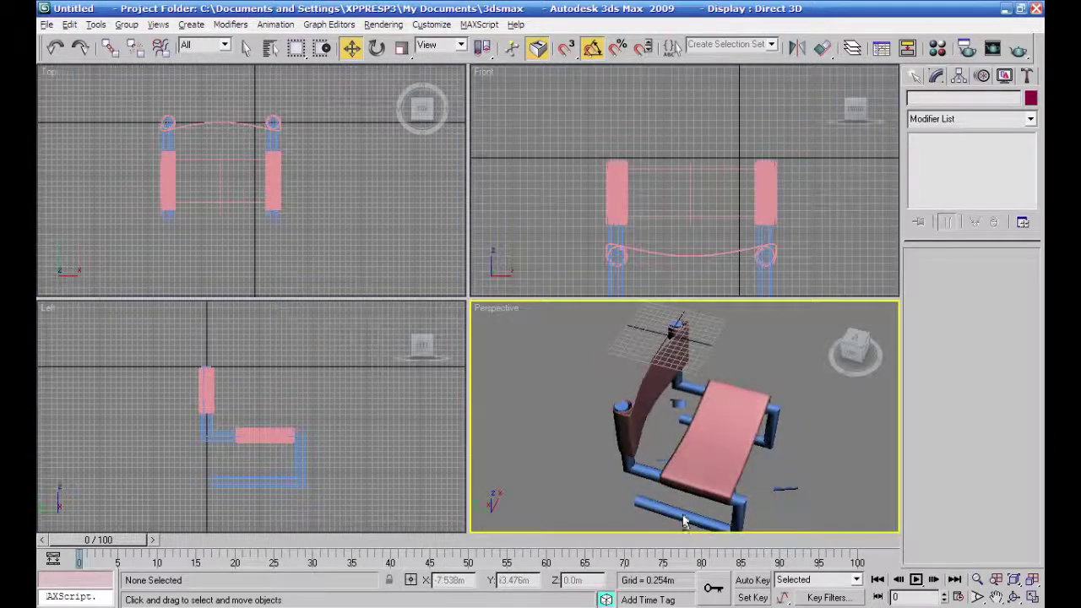
click(705, 440)
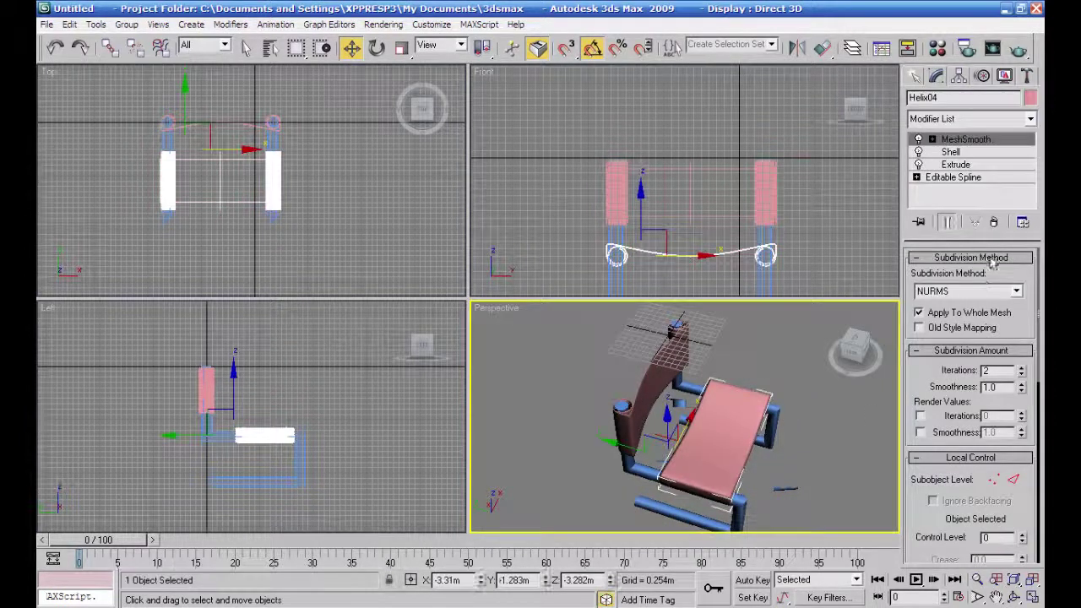
click(961, 164)
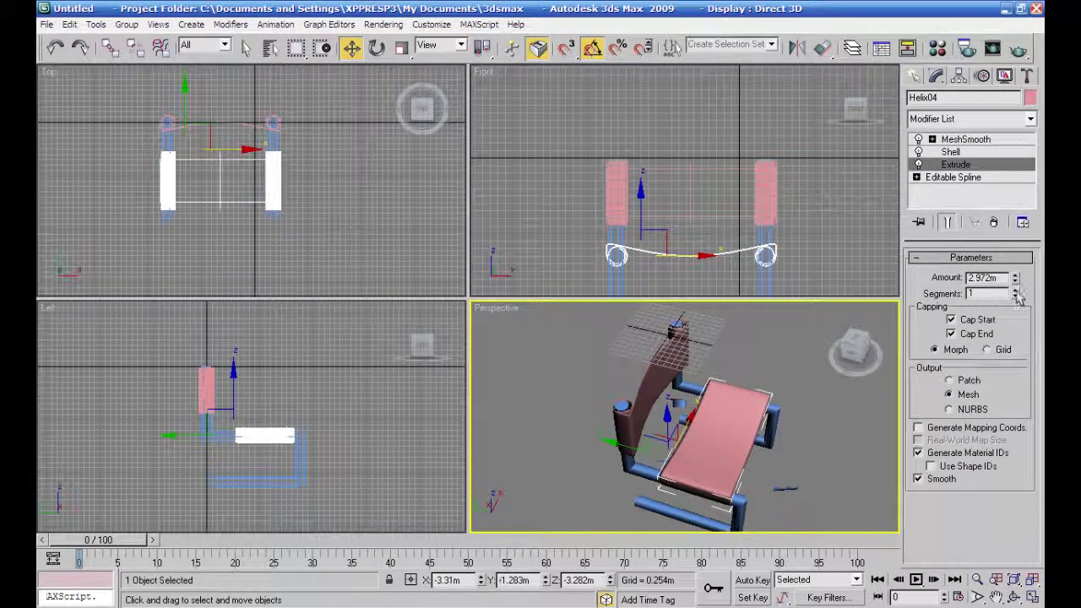
drag(1017, 279, 1022, 217)
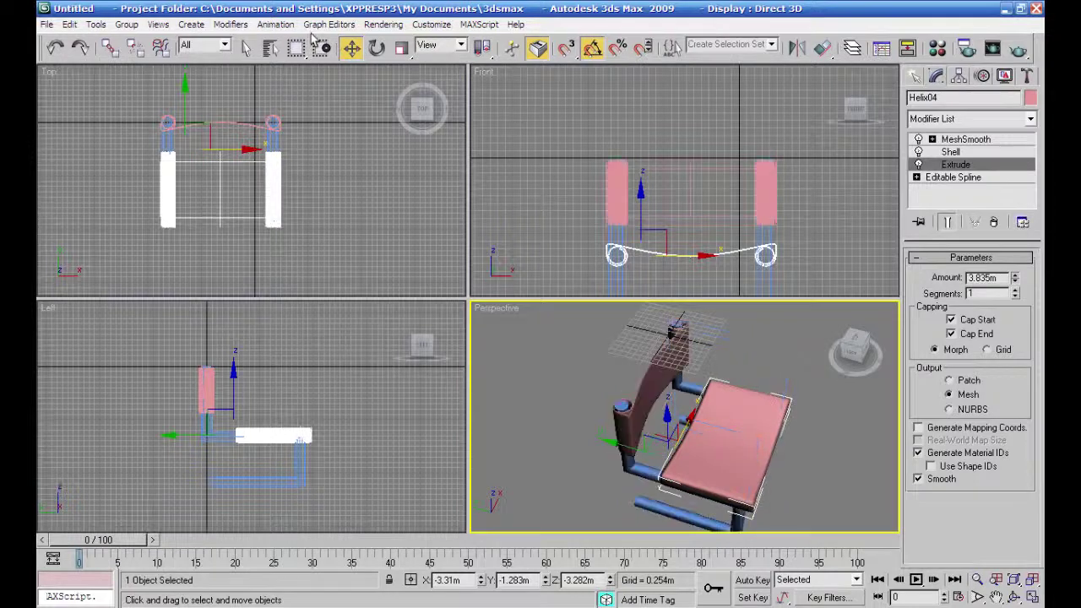
Move the smoothed seat back along Y so it sits closer to the backrest, and clear the selection.
click(954, 140)
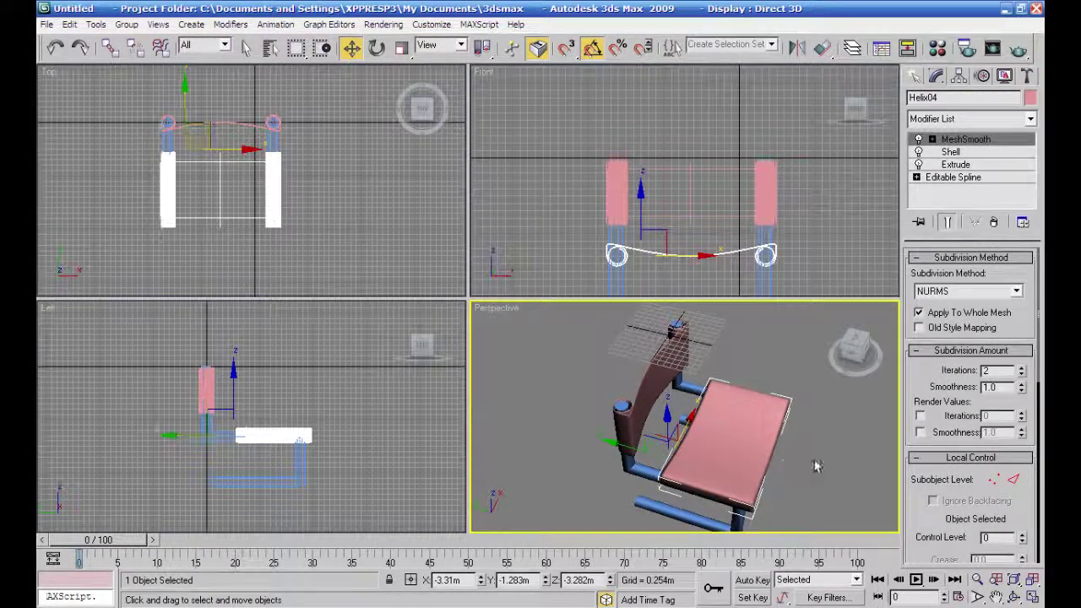
drag(692, 456, 610, 438)
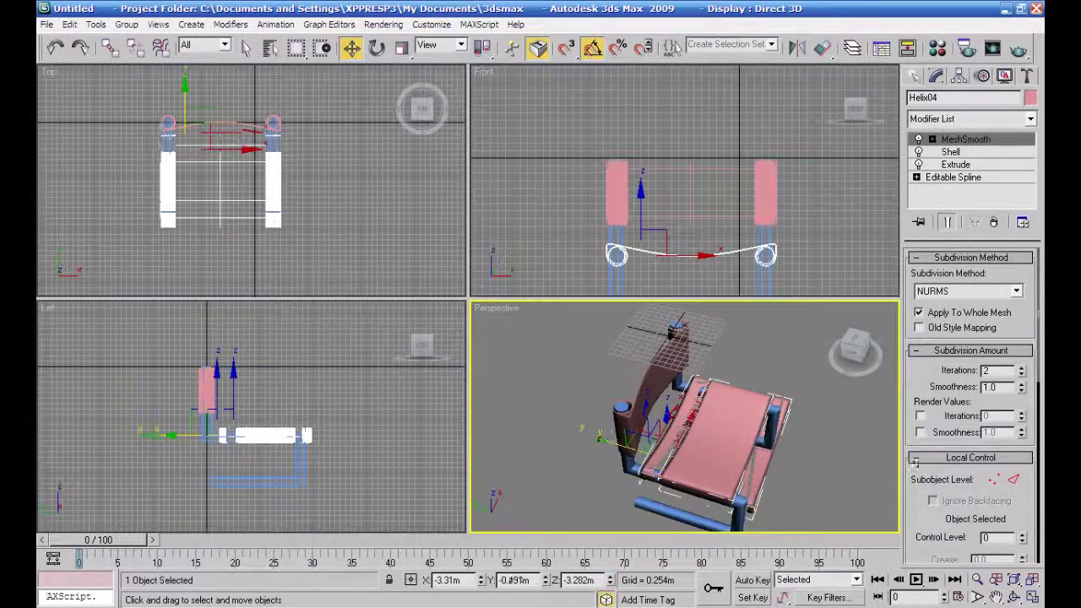
click(713, 400)
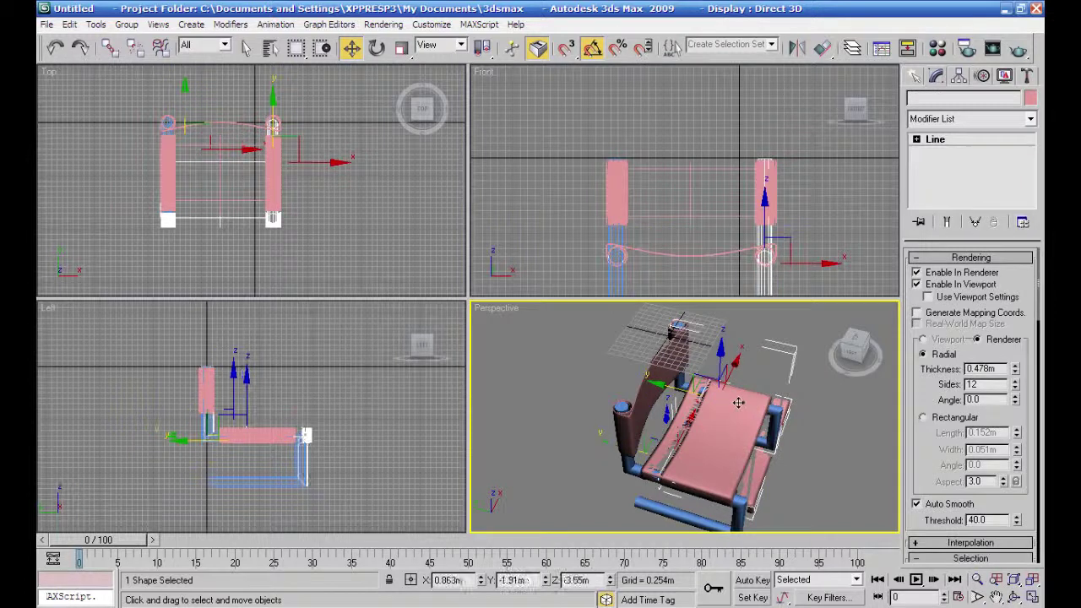
click(828, 449)
alt+middle_drag(828, 449, 776, 406)
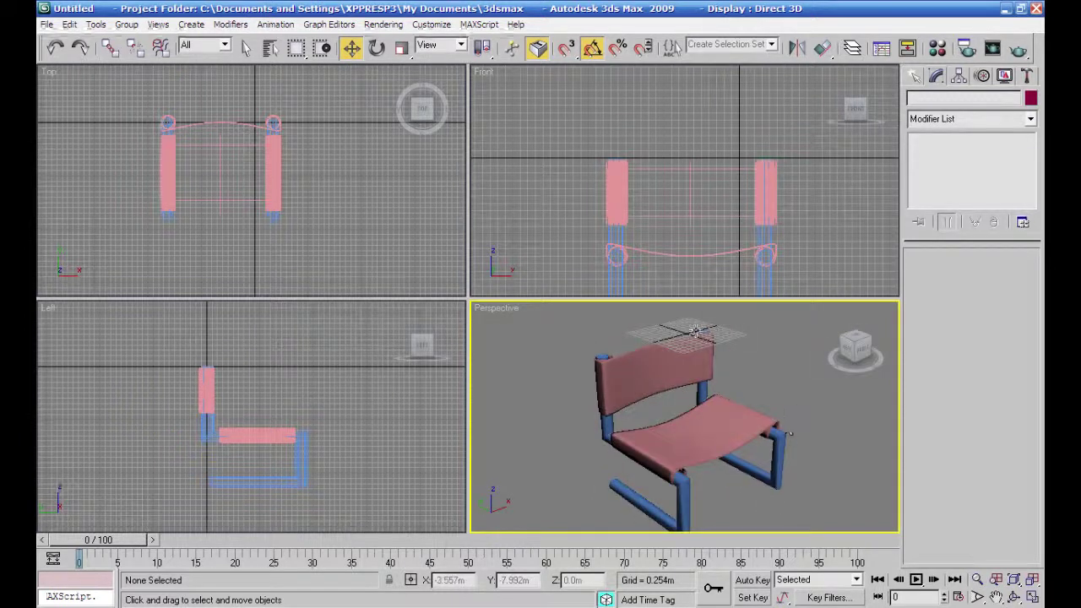
Assign the 09 - Default standard material to both tube side frames.
click(782, 464)
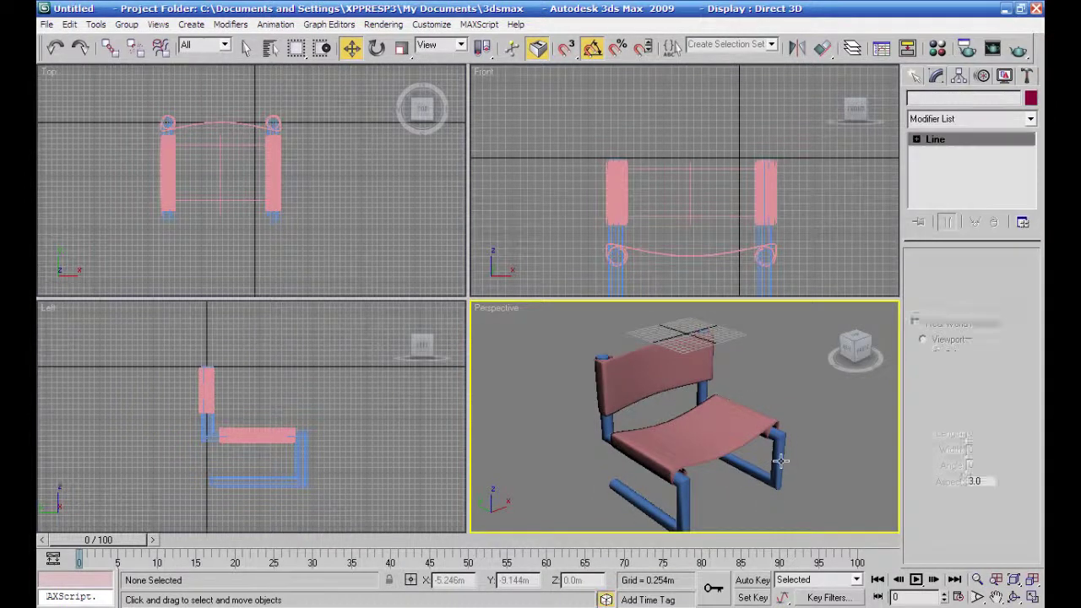
ctrl+click(682, 505)
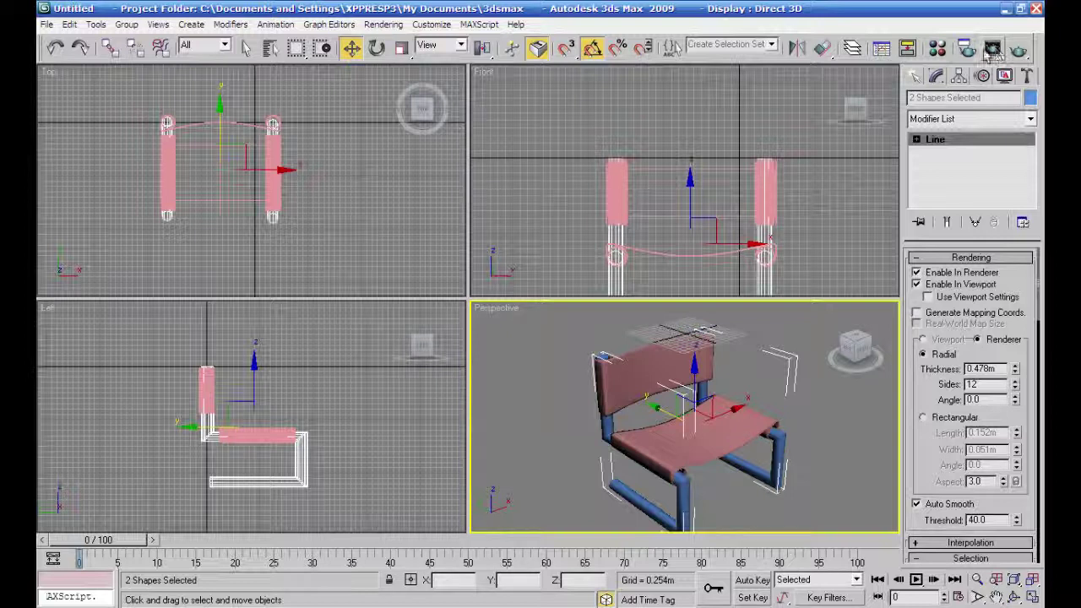
click(938, 48)
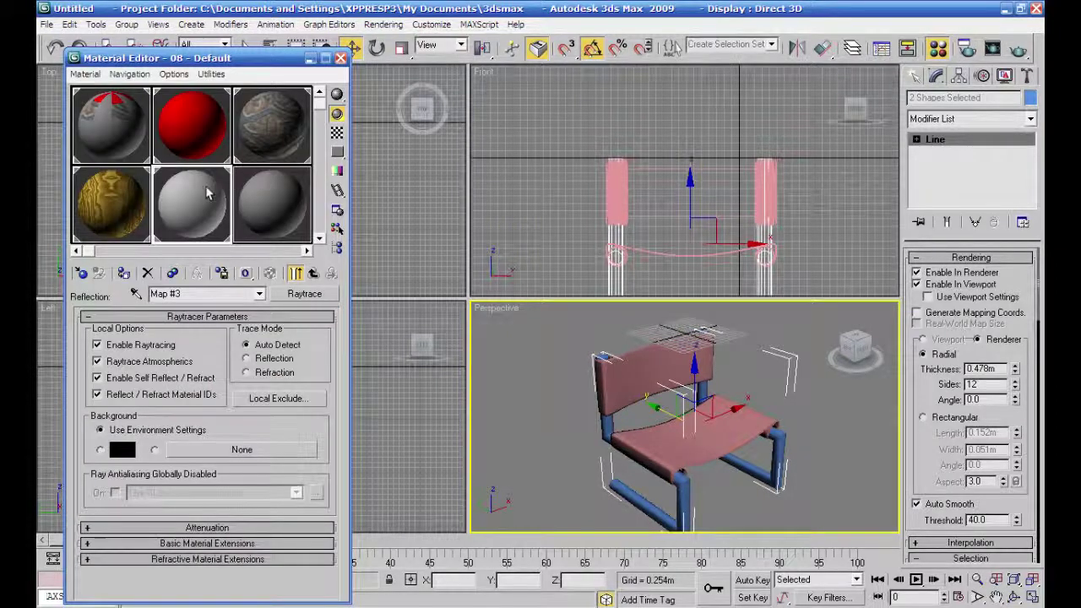
click(270, 205)
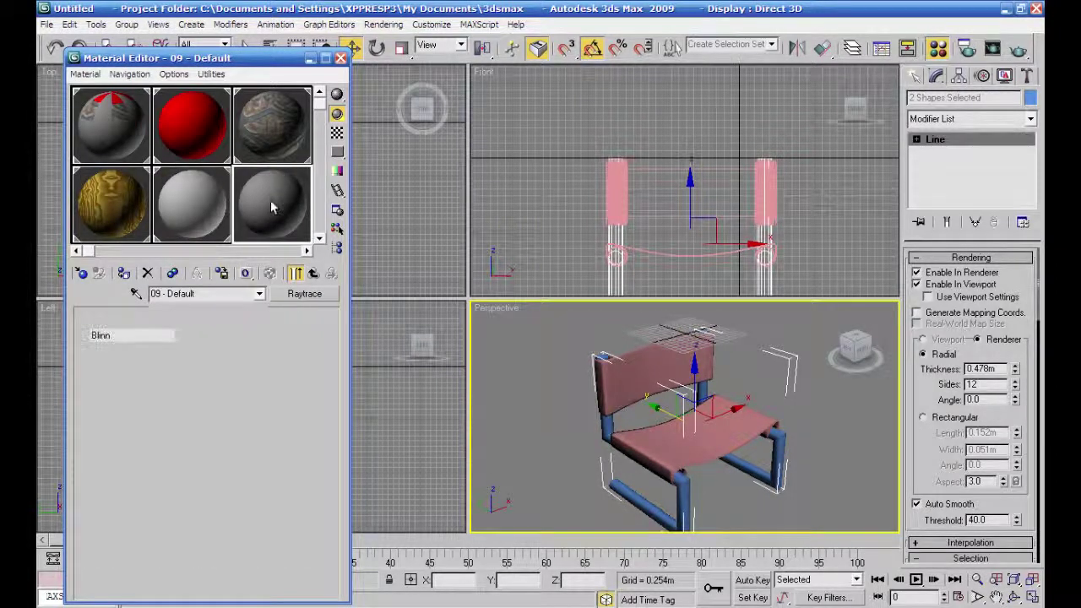
click(123, 273)
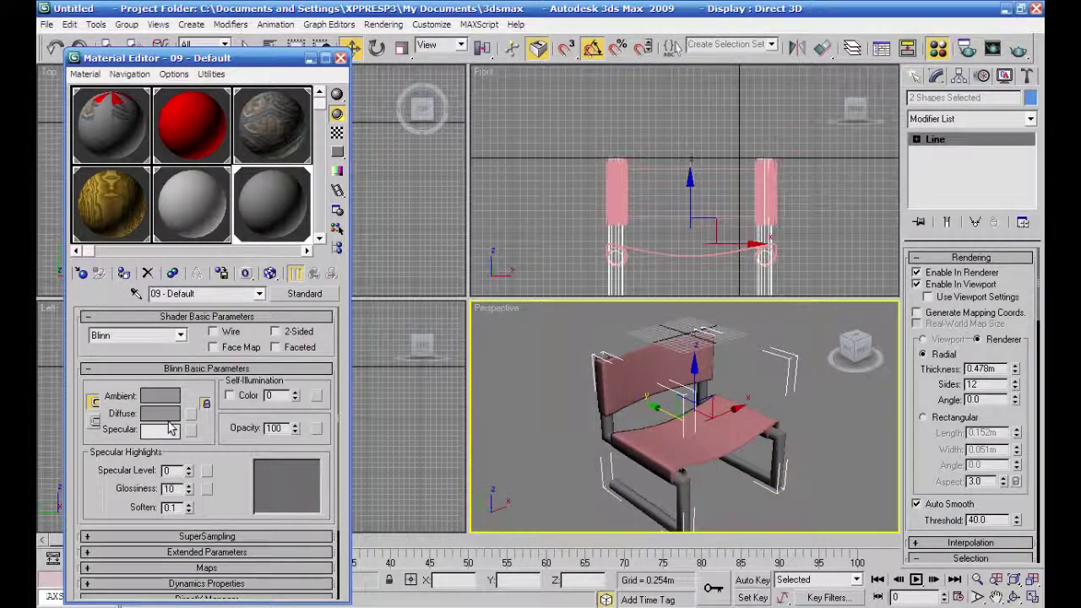
Set the frame material's Specular Level to 116 and Glossiness to 21, and render the Perspective view.
drag(187, 475, 194, 388)
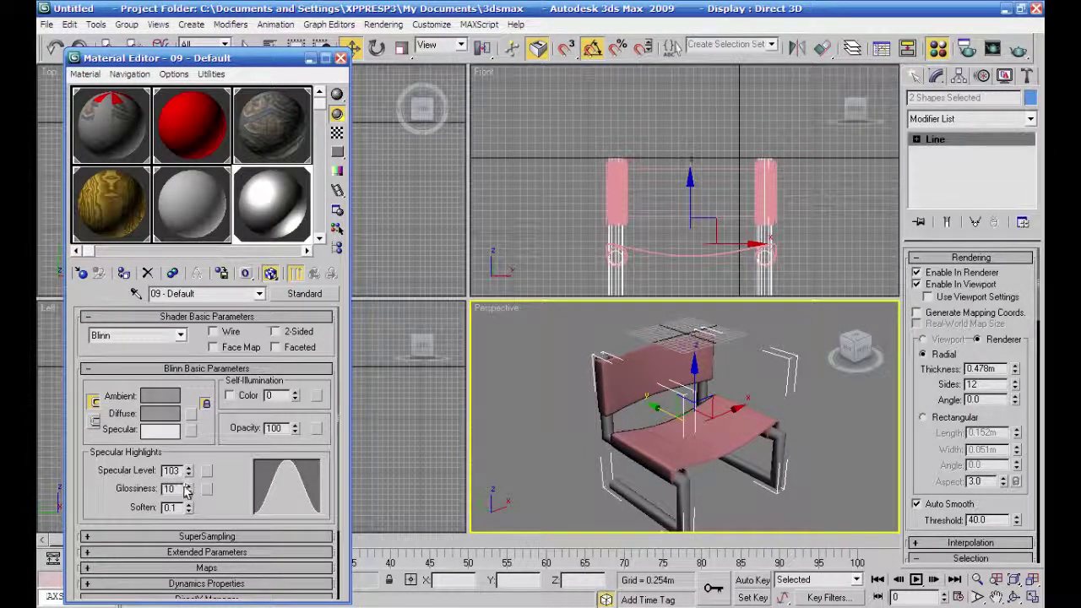
drag(186, 479, 191, 455)
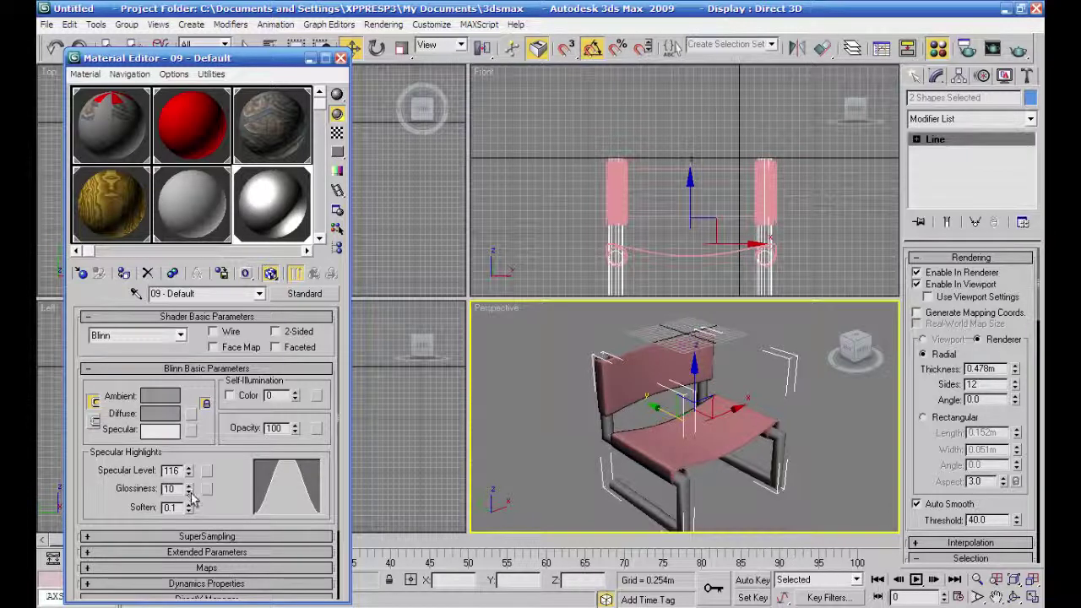
drag(190, 496, 191, 487)
click(614, 426)
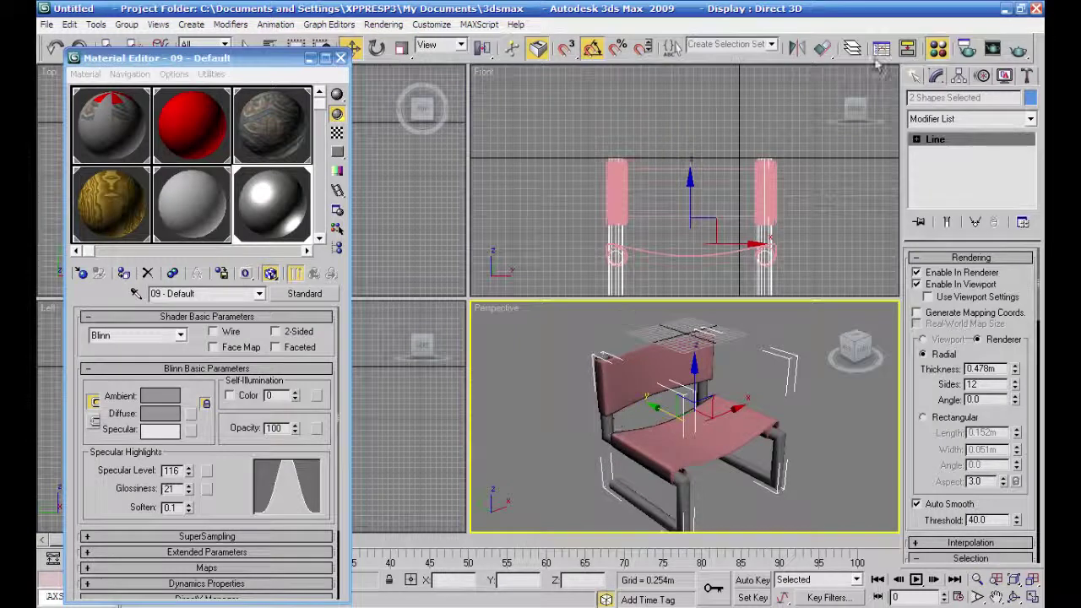
click(1020, 50)
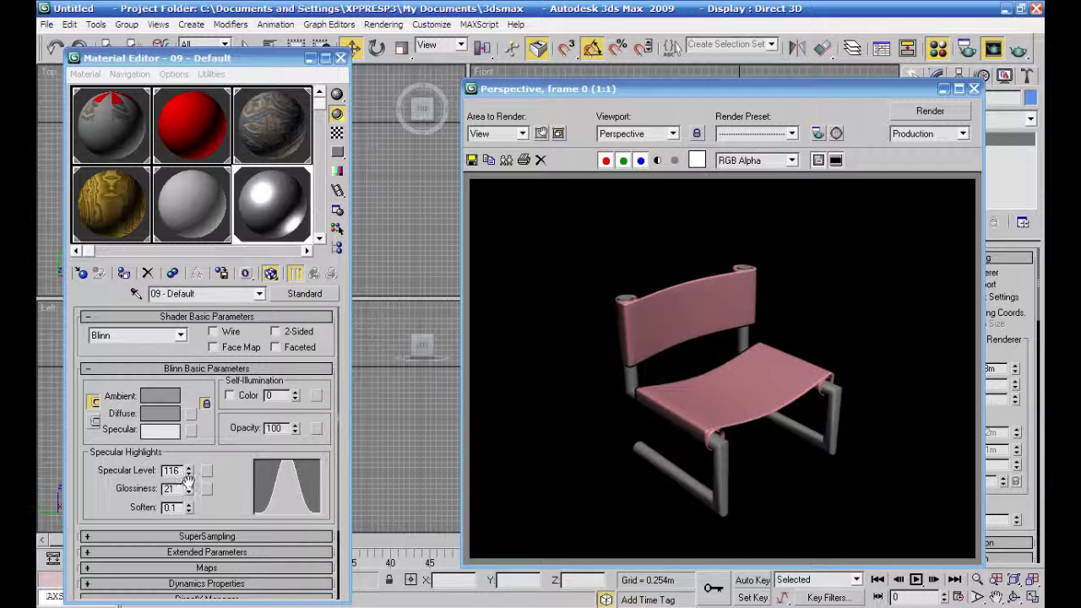
Make the frame material shinier with Specular Level 198 and Glossiness 0, rendering the view again to check it.
drag(189, 473, 194, 400)
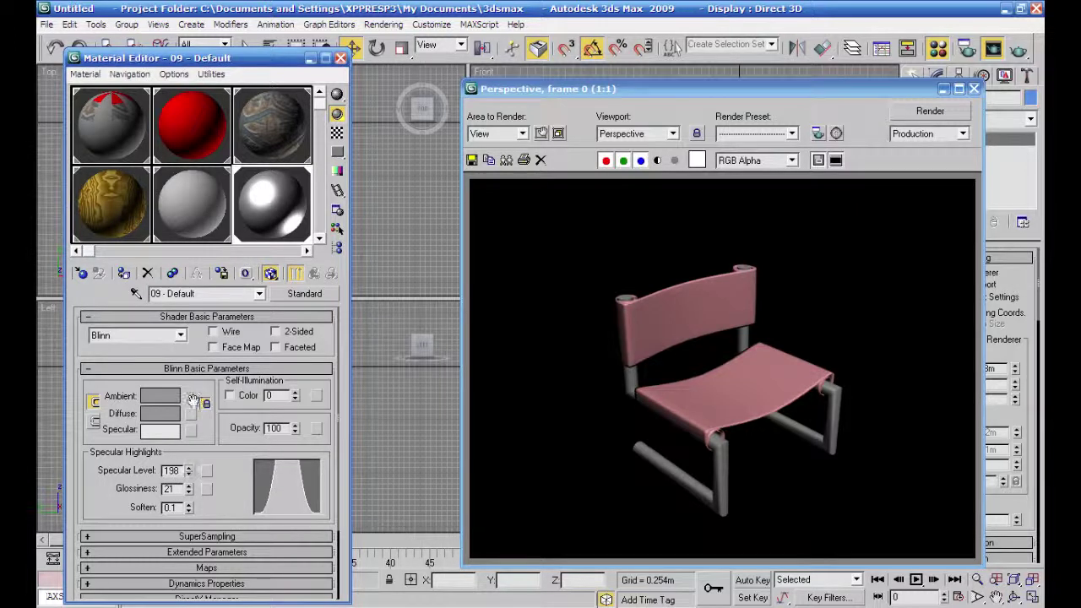
click(929, 111)
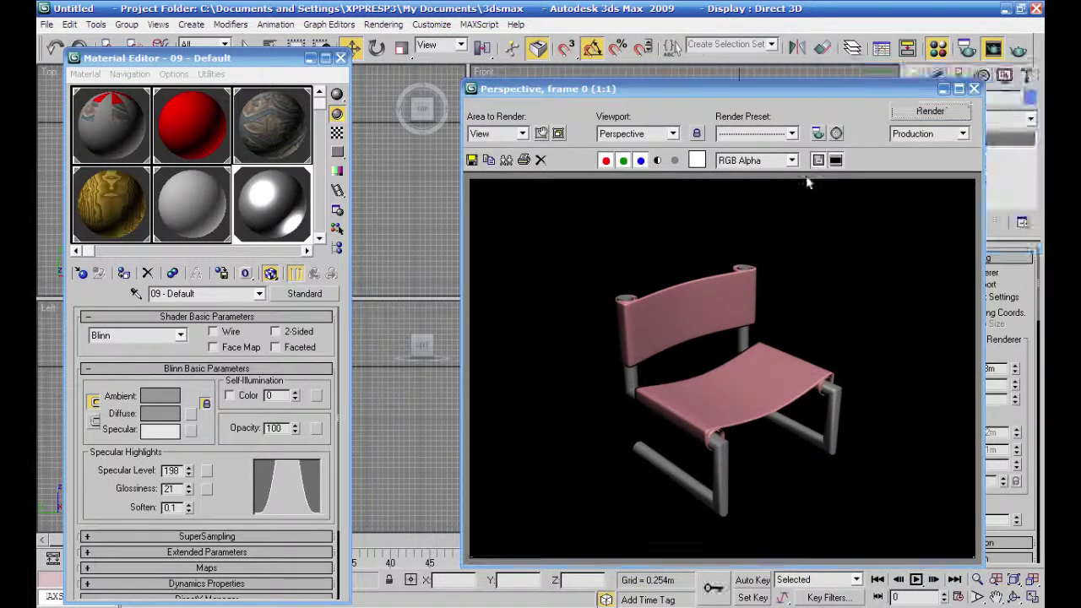
drag(189, 494, 196, 517)
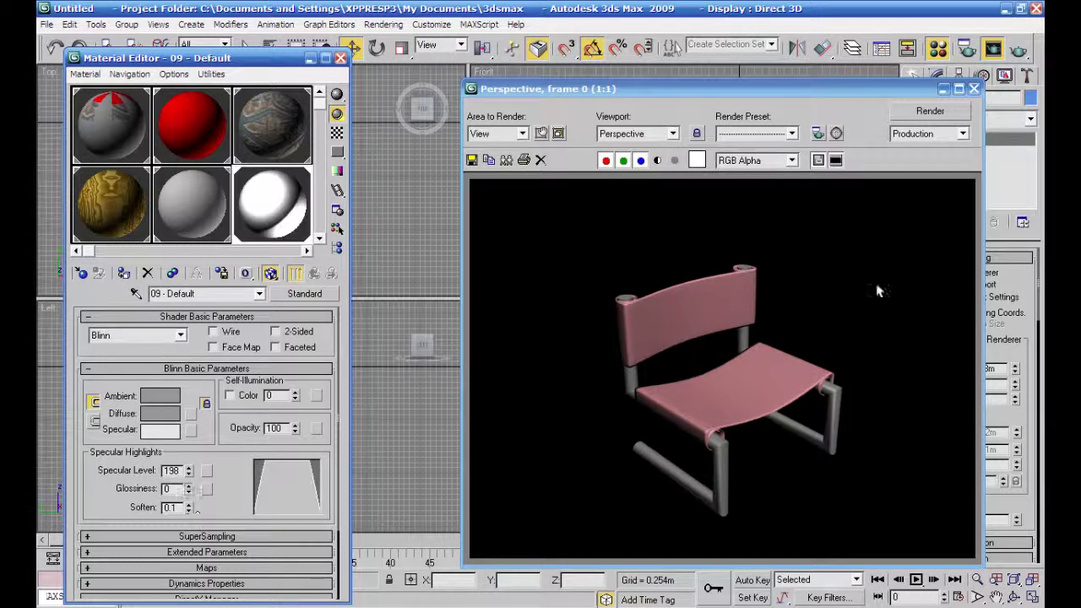
click(931, 111)
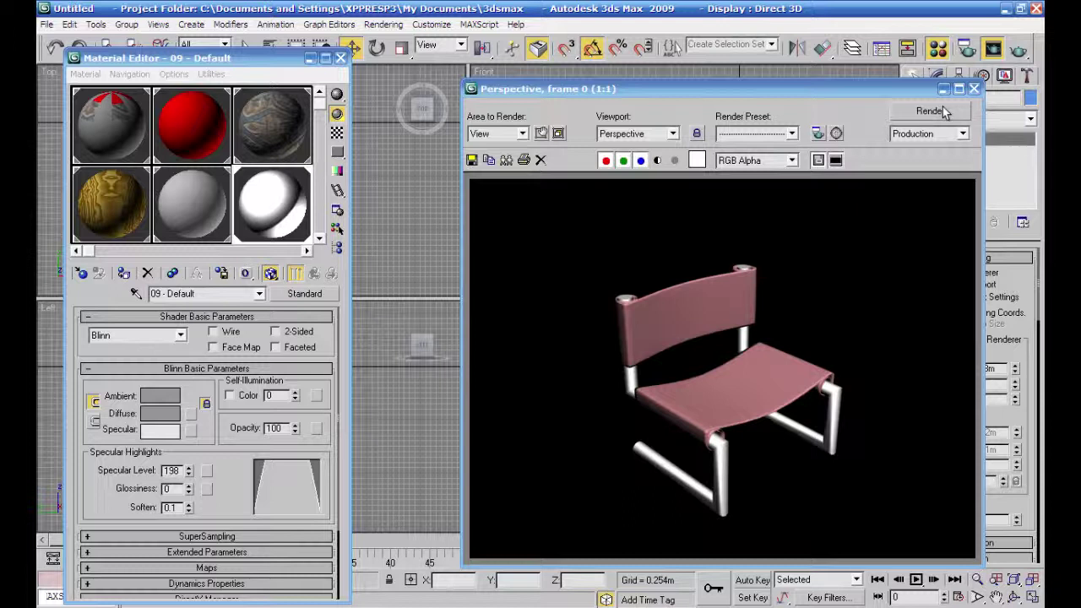
Raise the frame material's Specular Level to 249, darken its diffuse colour to grey value 59, and check it with a render.
drag(190, 478, 189, 422)
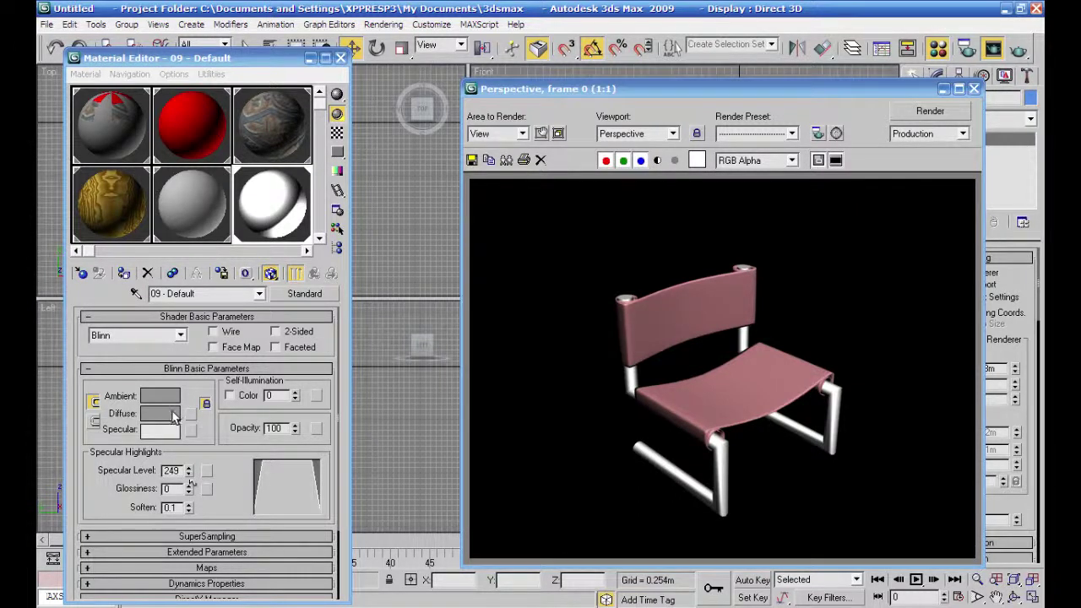
click(172, 415)
drag(508, 173, 507, 129)
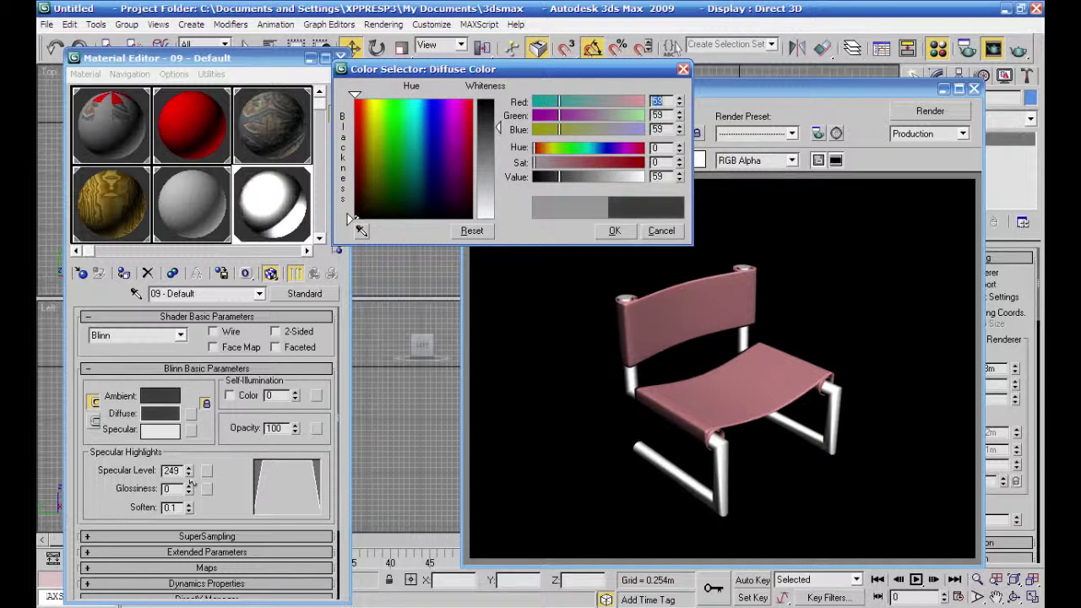
click(608, 231)
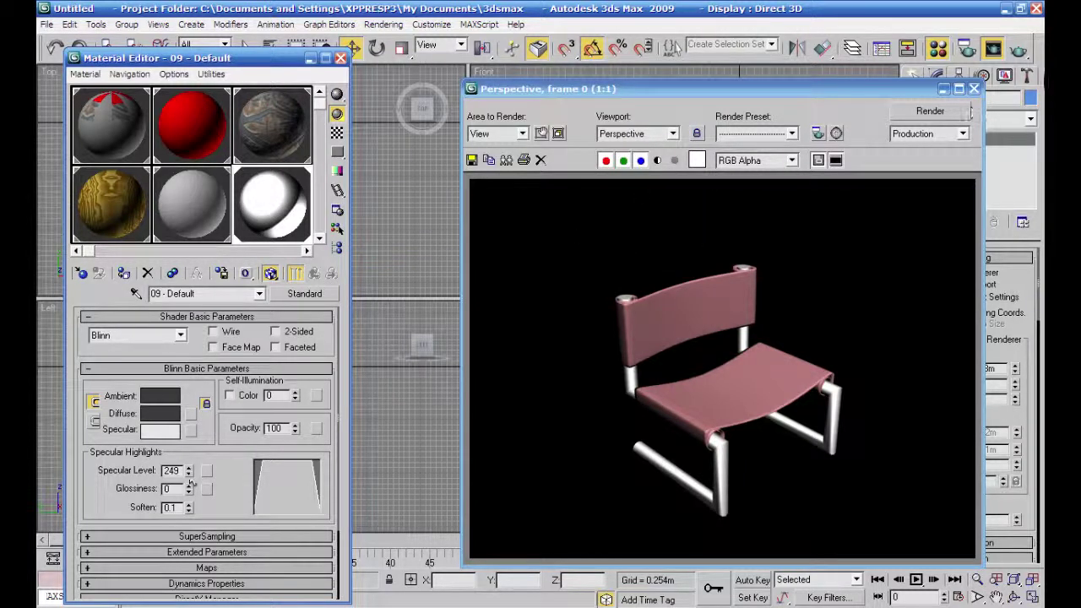
click(933, 112)
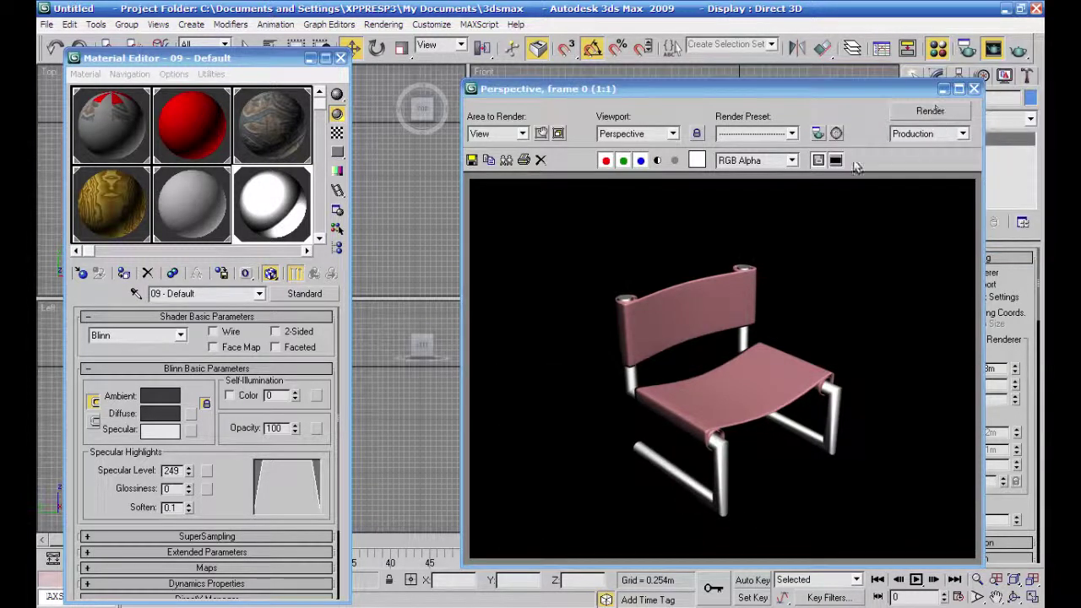
click(974, 89)
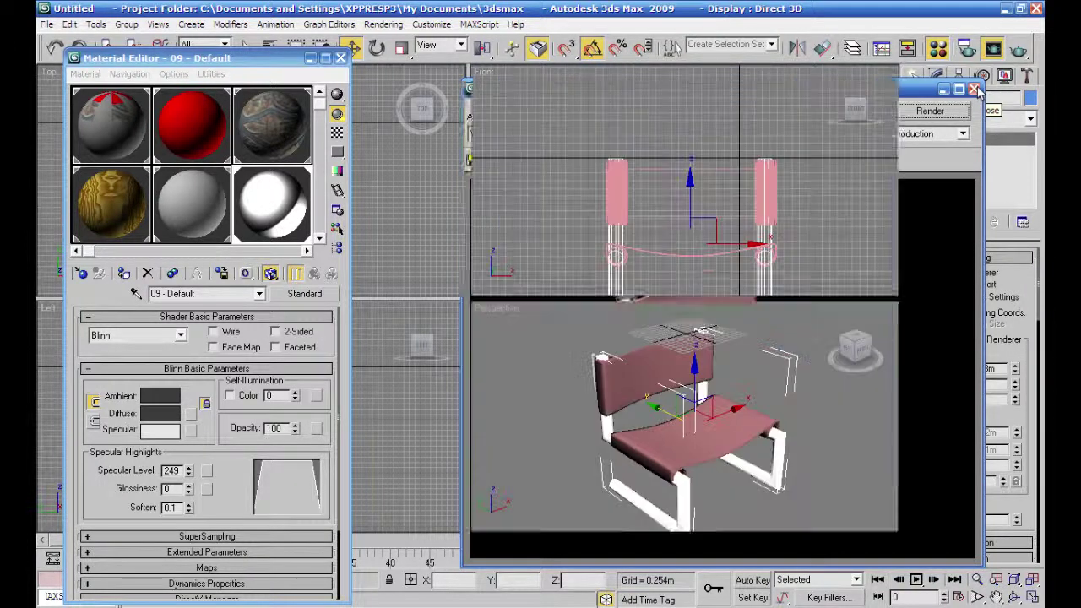
Group the seat, backrest and both tube frames under the name كرسى.
click(838, 228)
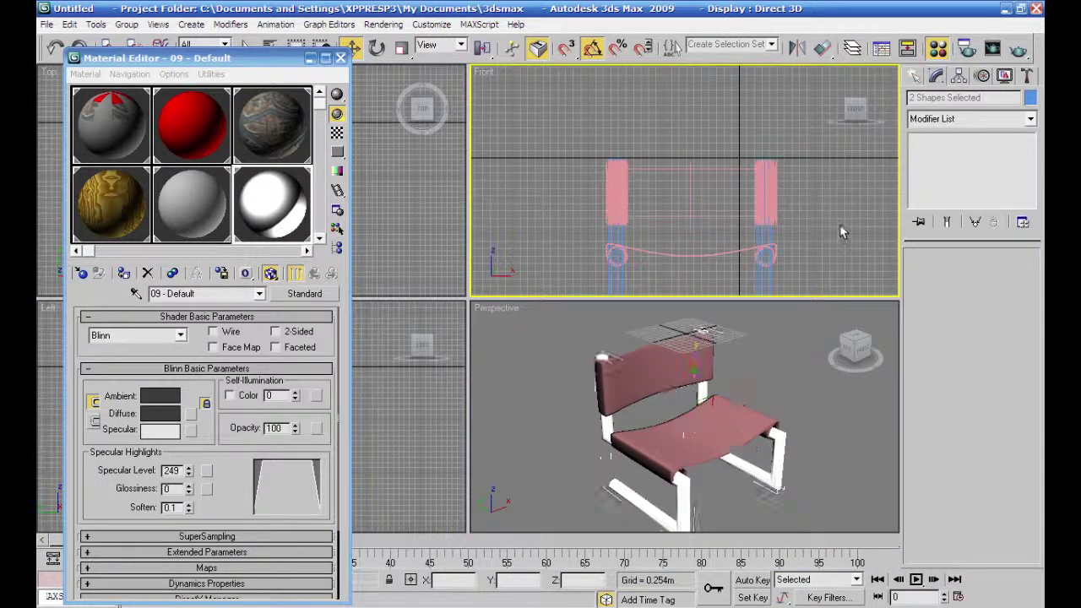
scroll(840, 224, down, 2)
drag(780, 139, 627, 263)
scroll(838, 229, up, 2)
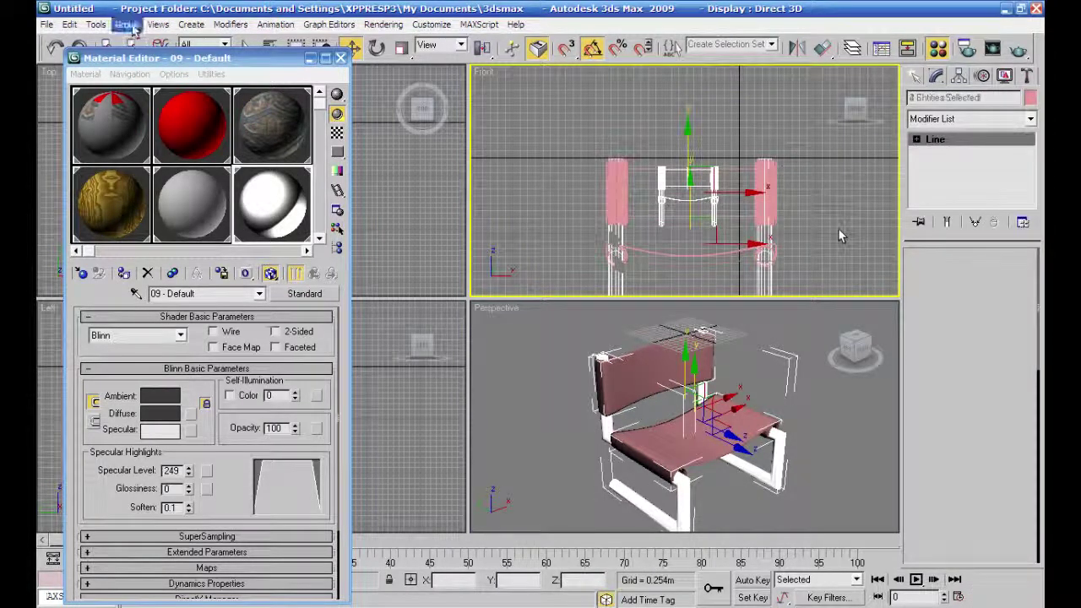
click(127, 24)
click(138, 40)
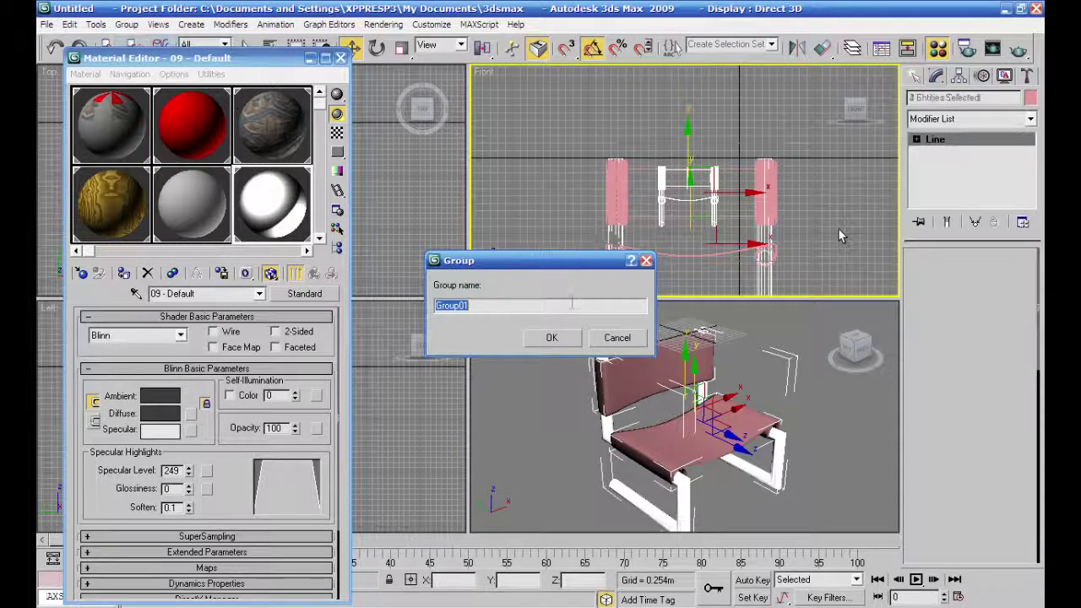
text(c)
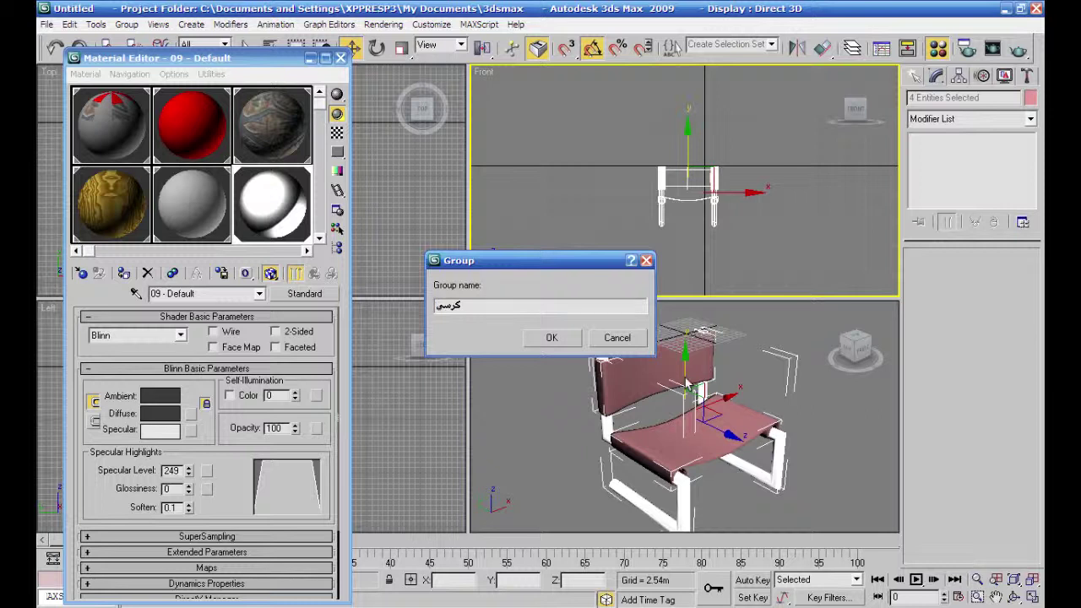
click(572, 339)
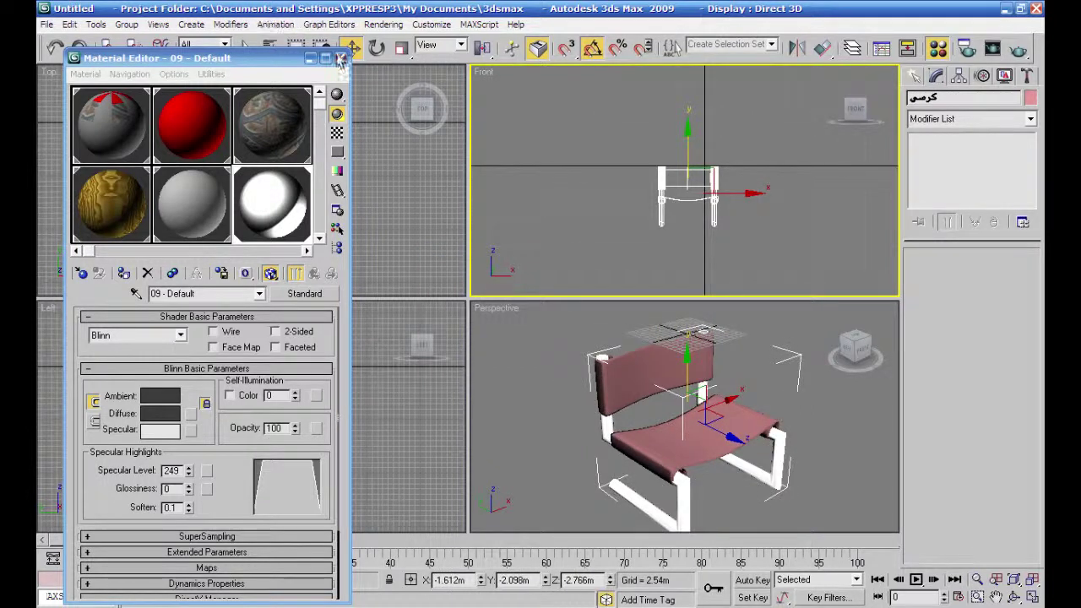
Close the Material Editor and unhide all hidden objects in the scene.
click(341, 59)
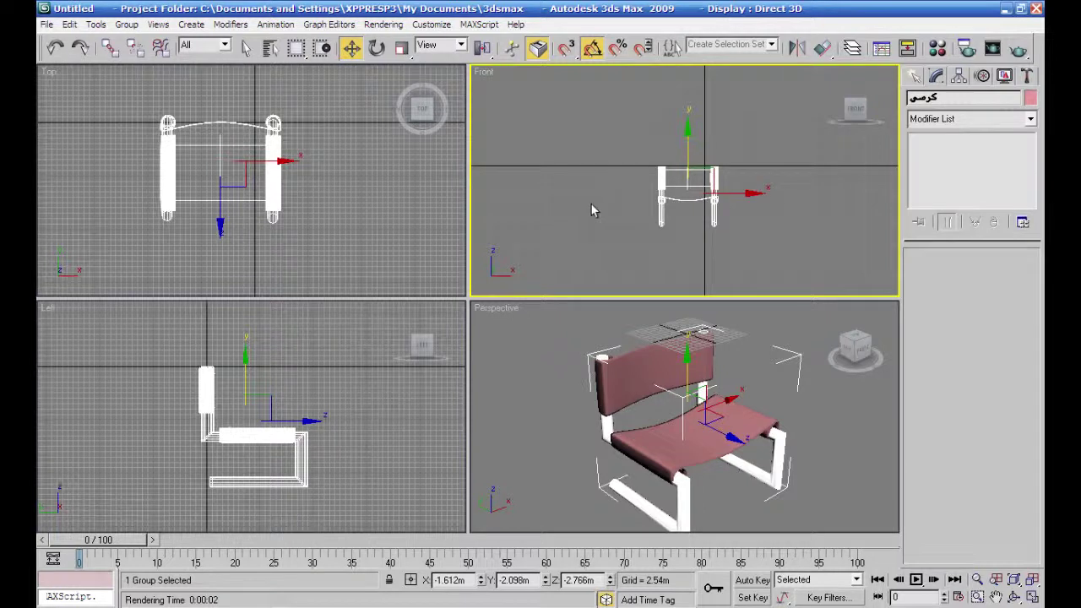
drag(763, 167, 620, 246)
right_click(644, 151)
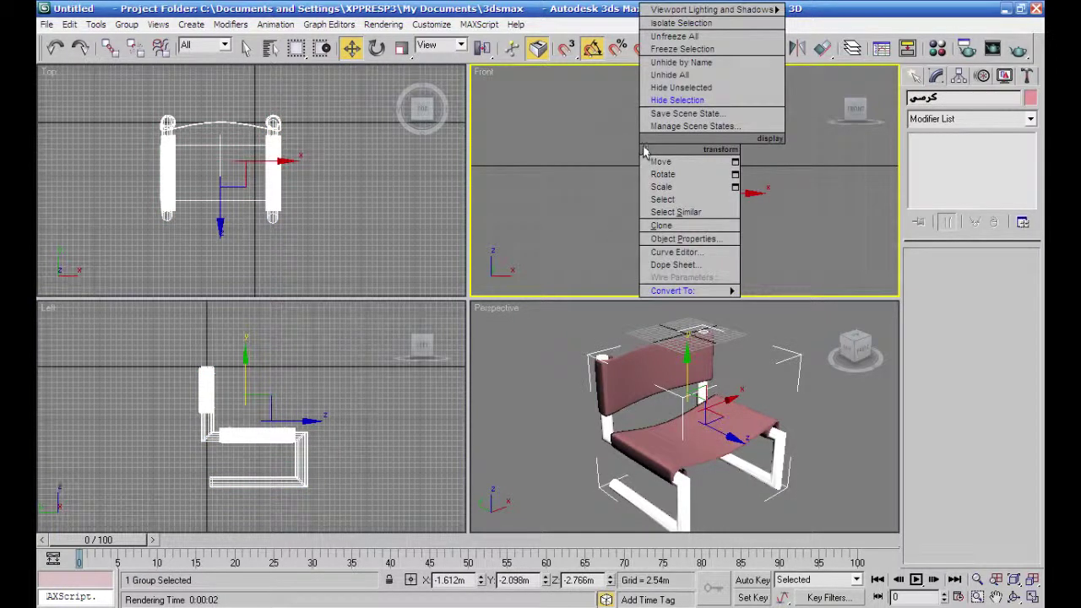
click(679, 76)
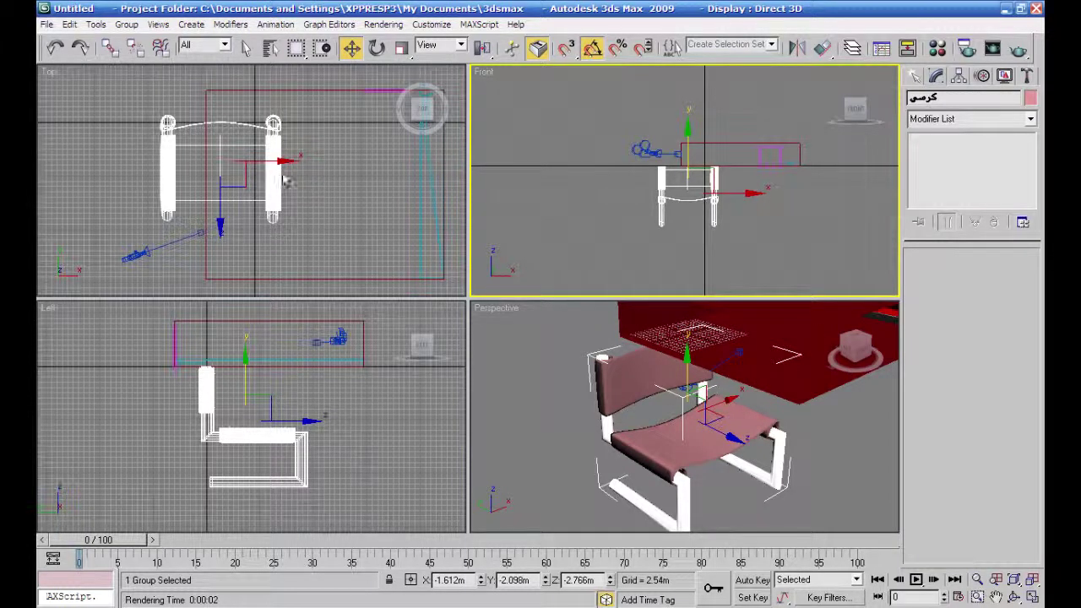
Rotate the chair group 90 degrees about Z in the Top view and scale it down uniformly to roughly a third.
click(377, 47)
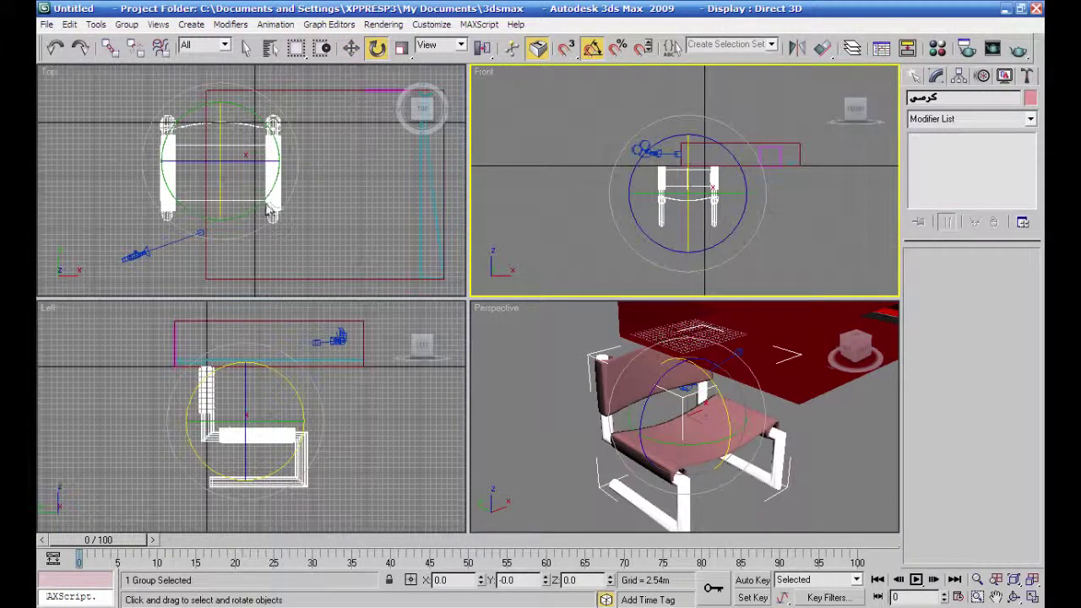
right_click(362, 214)
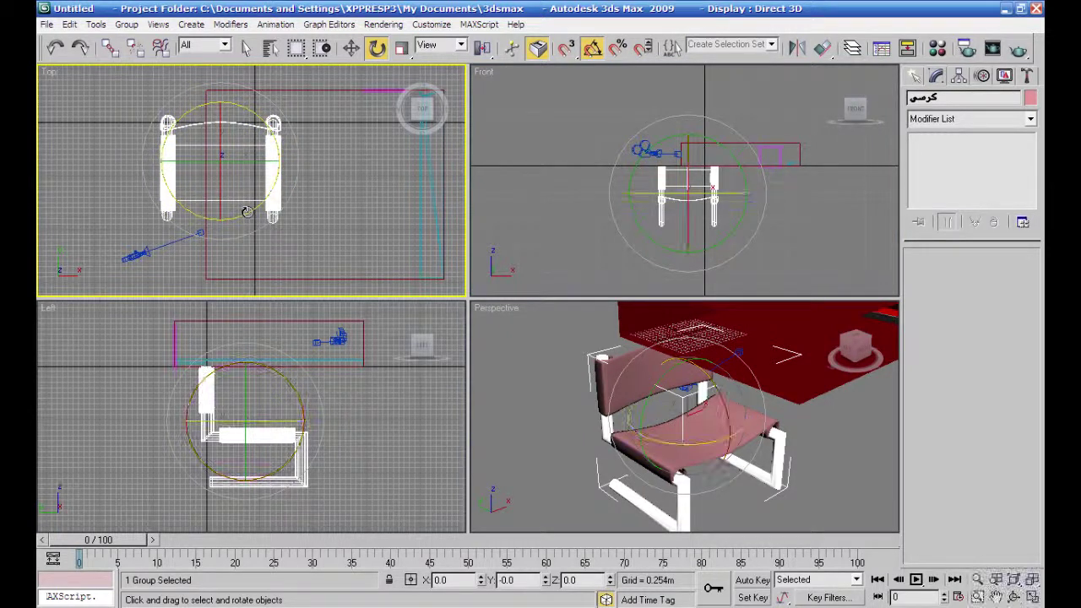
drag(248, 211, 309, 174)
click(402, 47)
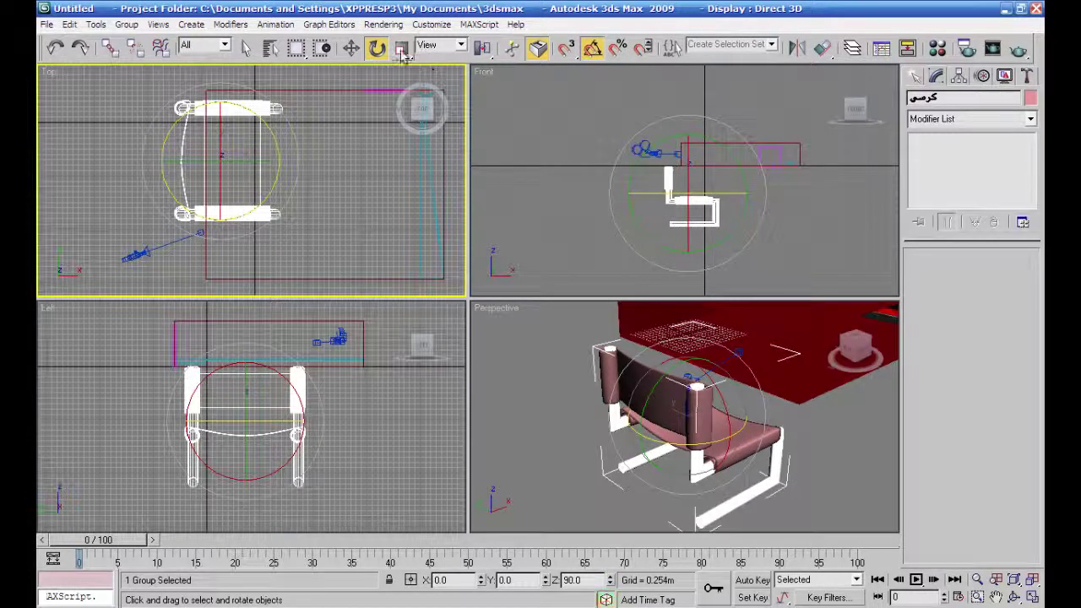
mouse_move(250, 179)
mouse_down()
mouse_move(336, 237)
mouse_move(543, 330)
mouse_move(600, 340)
mouse_move(507, 211)
mouse_up()
Scale the chair group down uniformly to 39 percent of its size in the Front view.
click(351, 47)
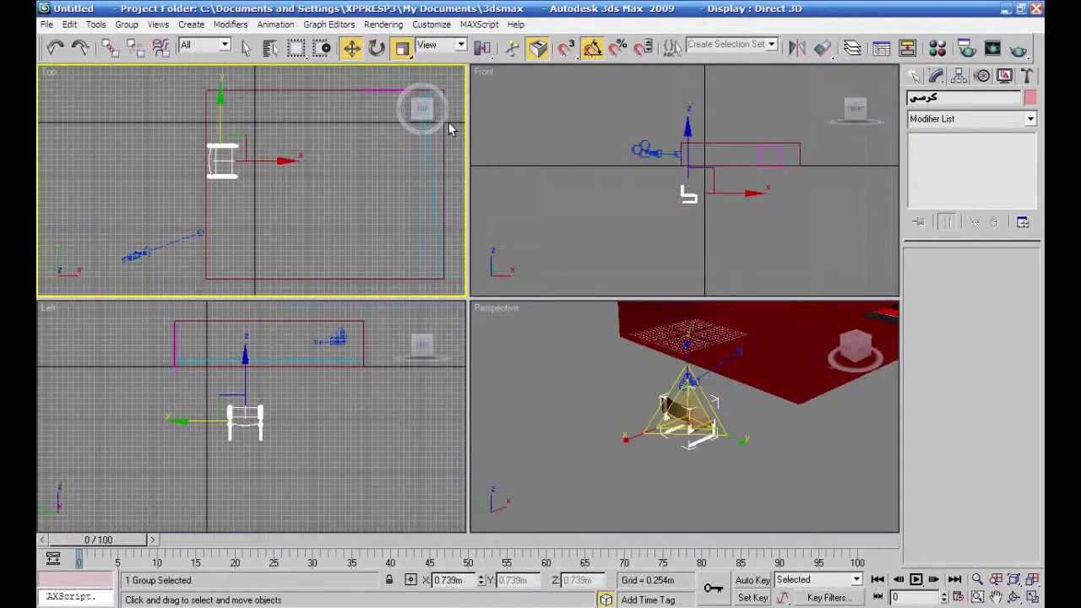
right_click(524, 209)
middle_drag(524, 209, 478, 200)
scroll(478, 200, up, 3)
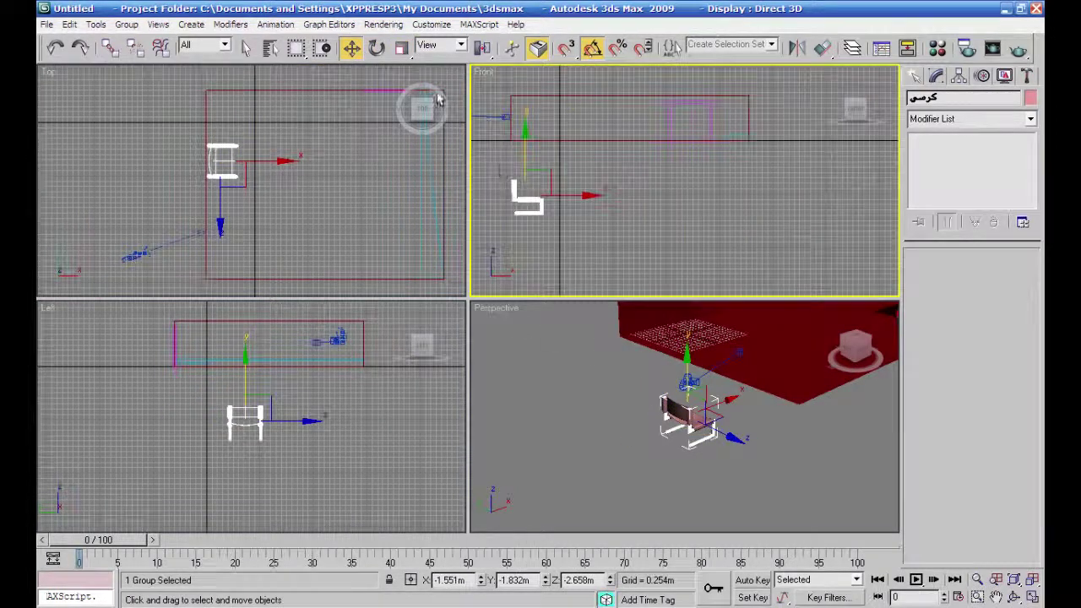
click(402, 47)
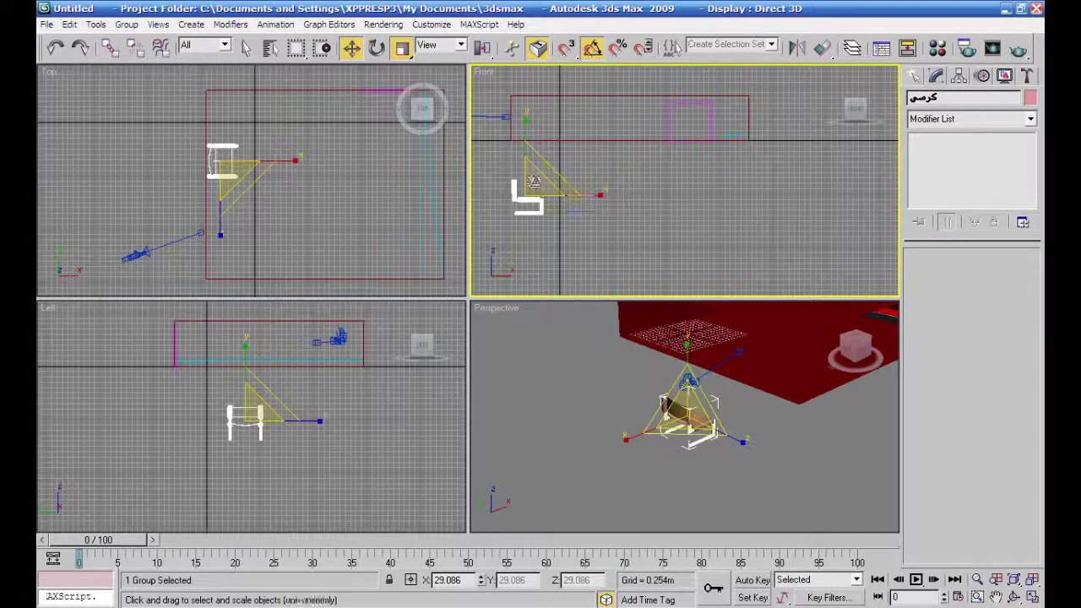
drag(535, 183, 632, 306)
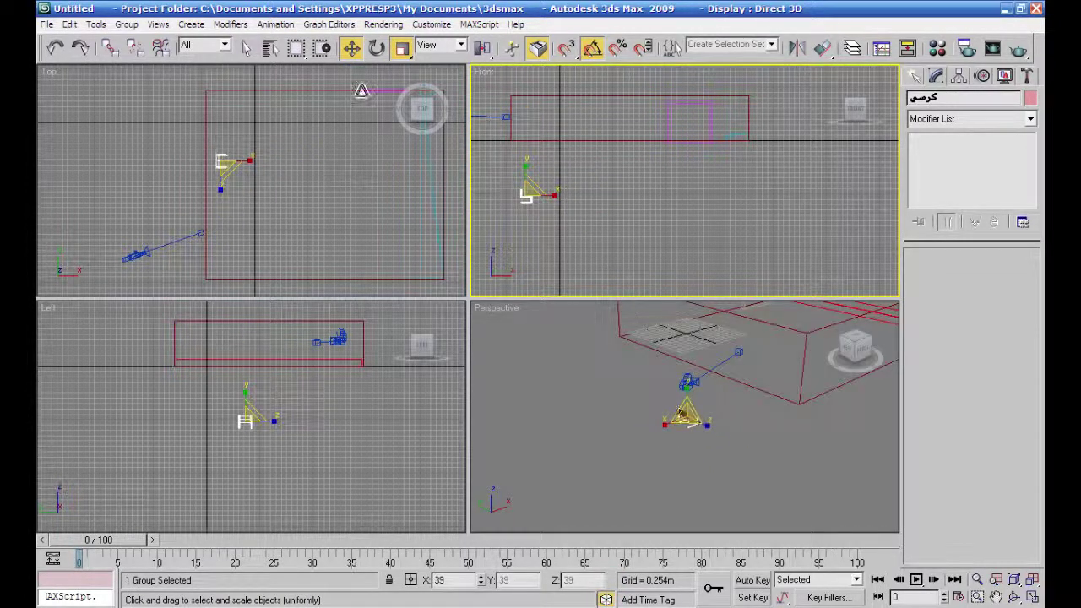
Move the chair group up into the room onto its floor and switch the Perspective view to Camera01.
click(349, 46)
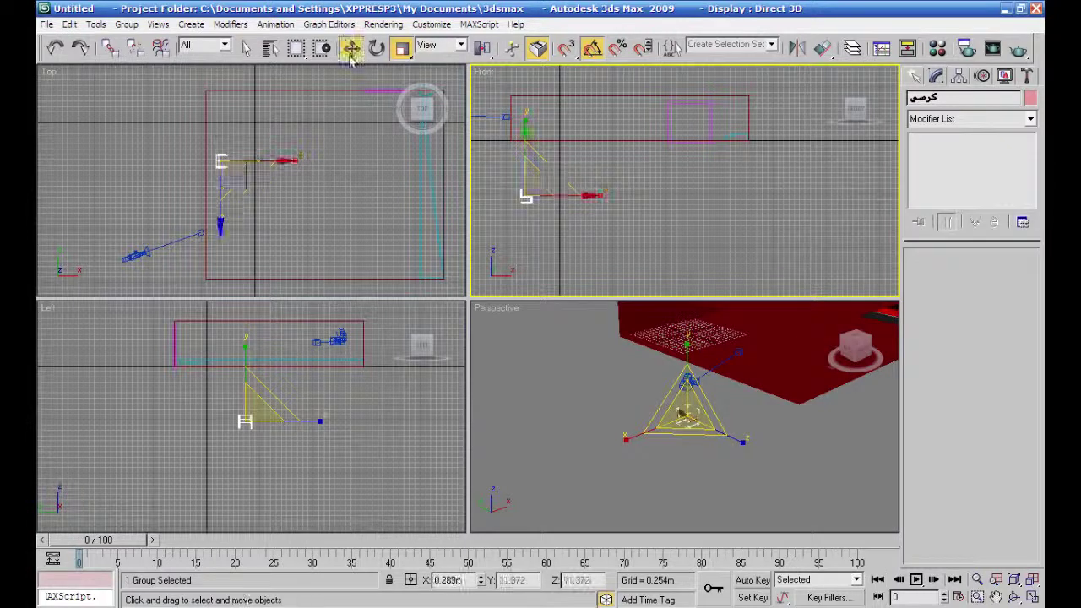
mouse_move(548, 174)
mouse_down()
mouse_move(554, 150)
mouse_move(609, 113)
mouse_up()
right_click(647, 386)
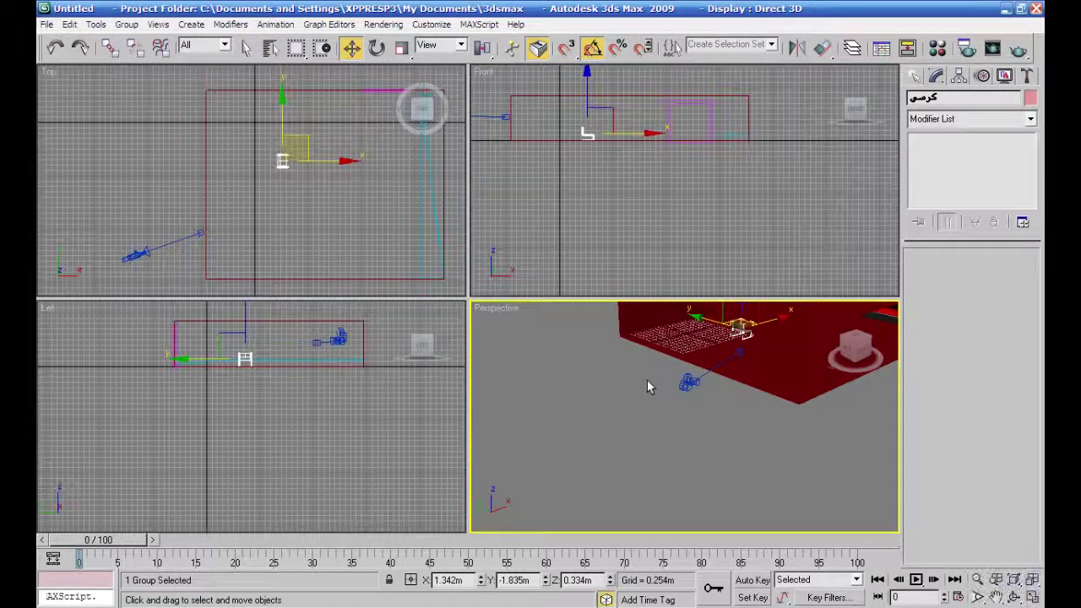
key(c)
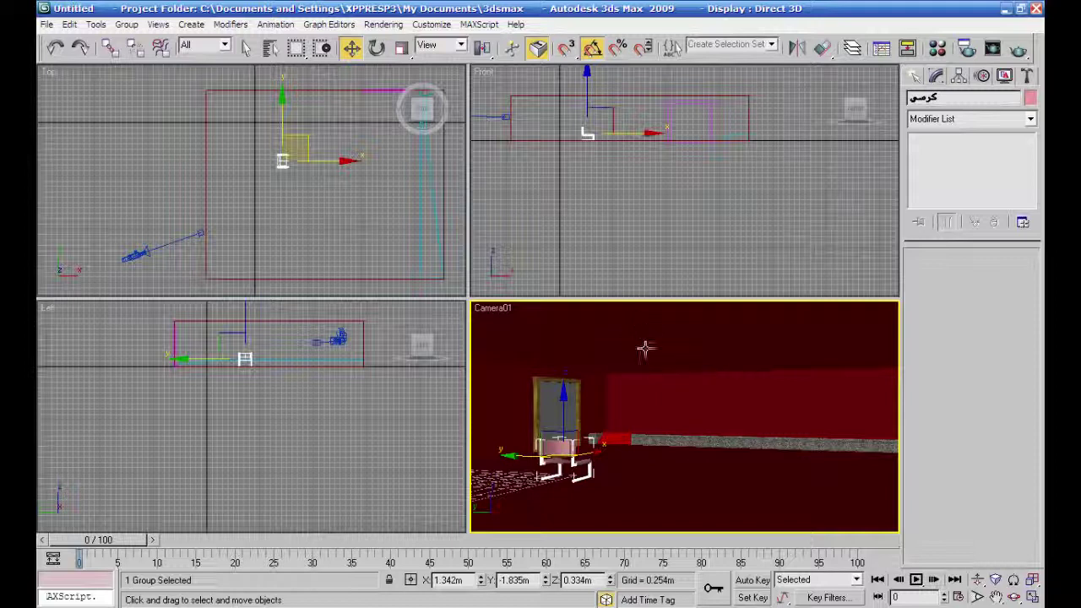
right_click(611, 272)
click(557, 159)
right_click(581, 135)
click(554, 169)
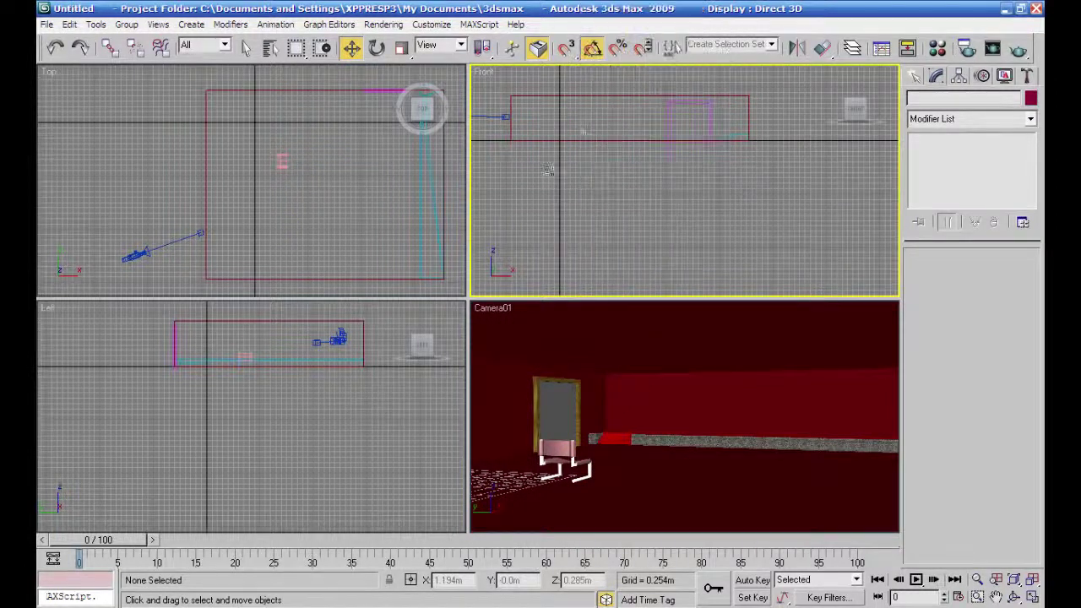
click(587, 135)
right_click(589, 137)
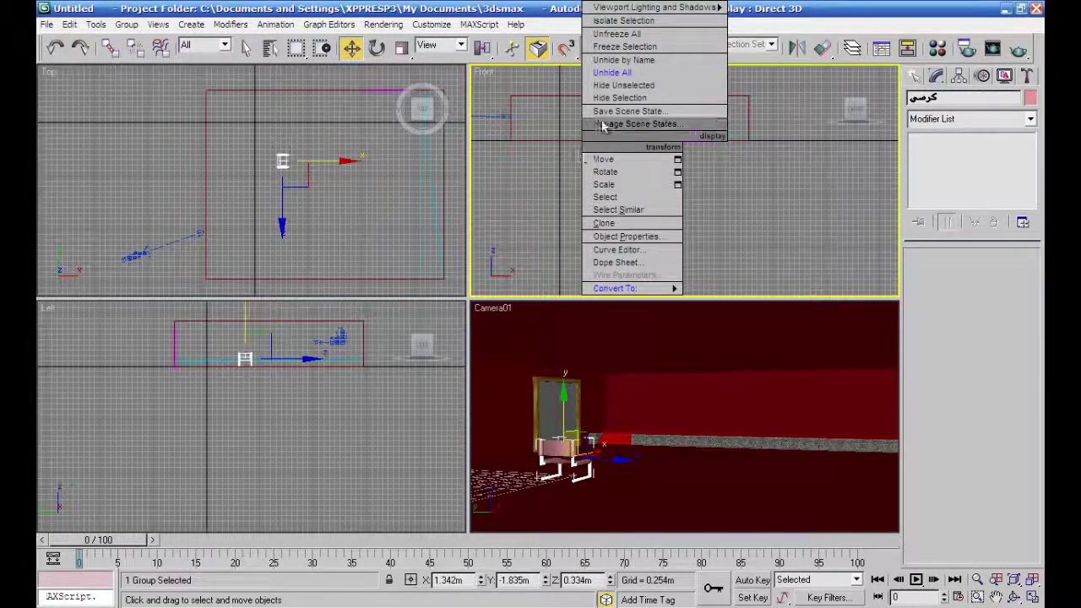
click(566, 189)
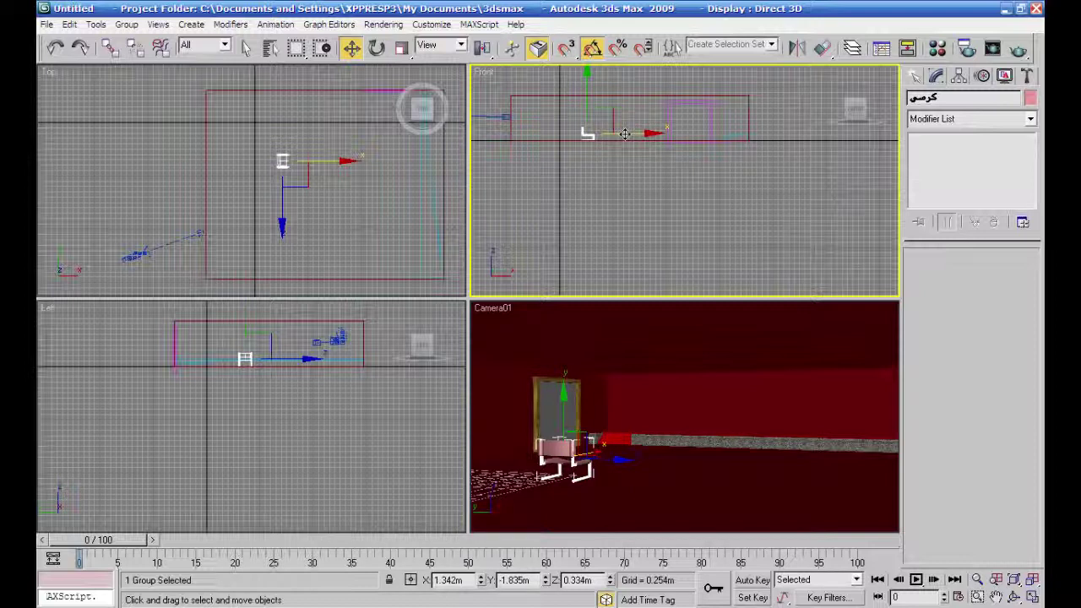
Clone the chair group about 10.5 m along X in the Front view, to a spot outside the room.
shift+drag(633, 132, 853, 134)
click(458, 262)
click(541, 380)
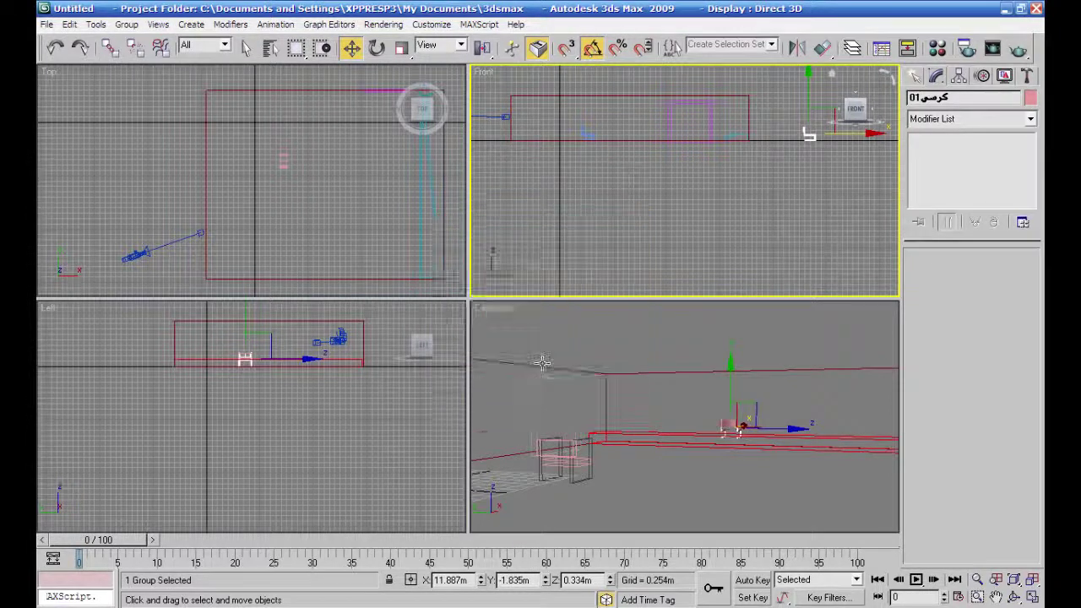
Hide the original chair group inside the room.
click(584, 148)
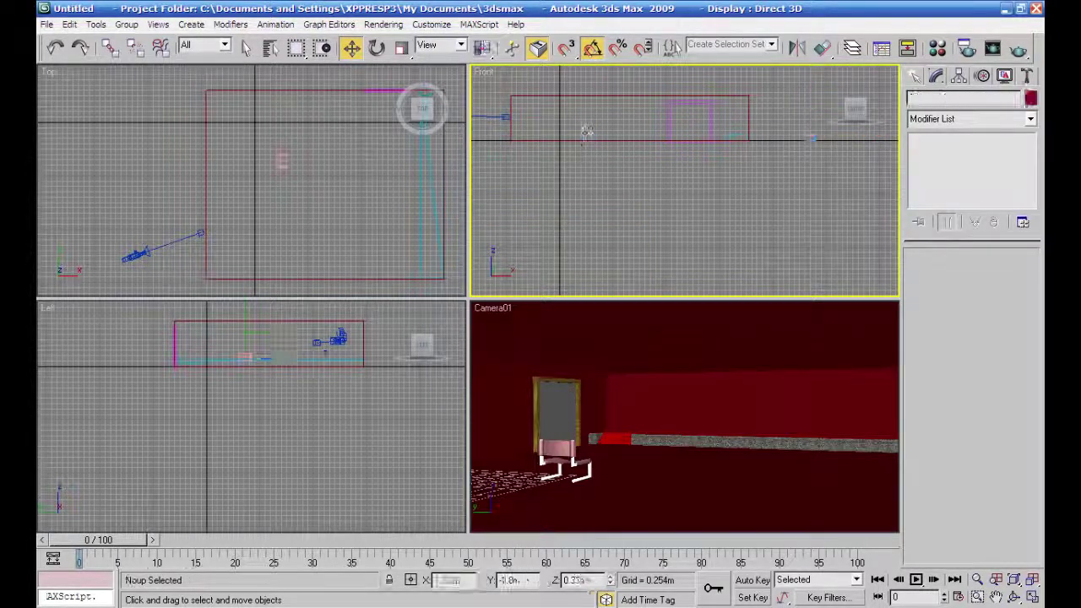
click(586, 137)
right_click(587, 137)
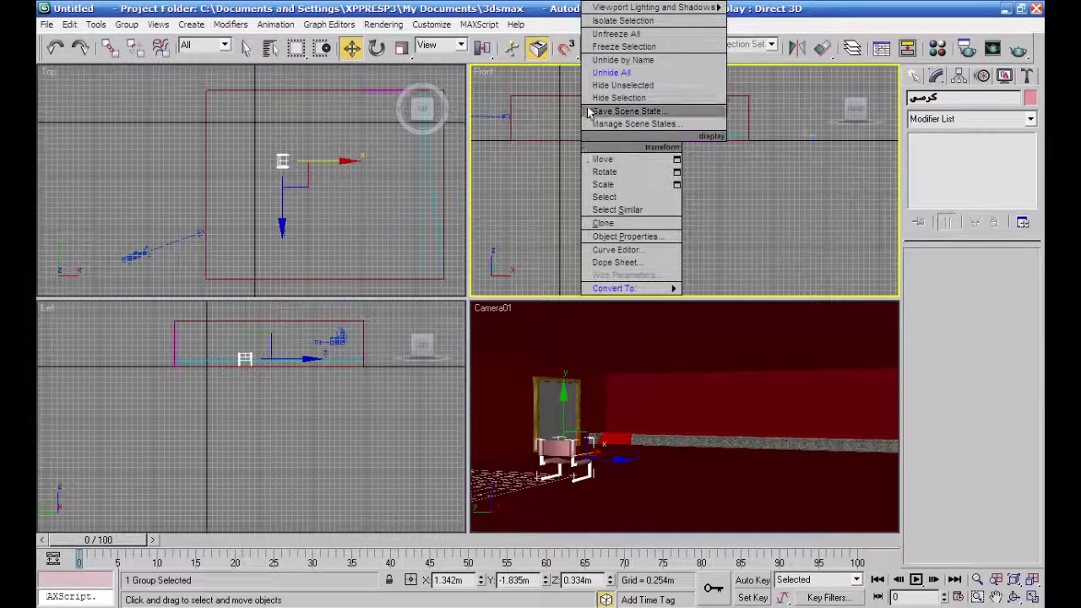
click(619, 97)
Ungroup the cloned chair and delete its seat and both tube frames, keeping only the backrest panel.
scroll(637, 237, up, 8)
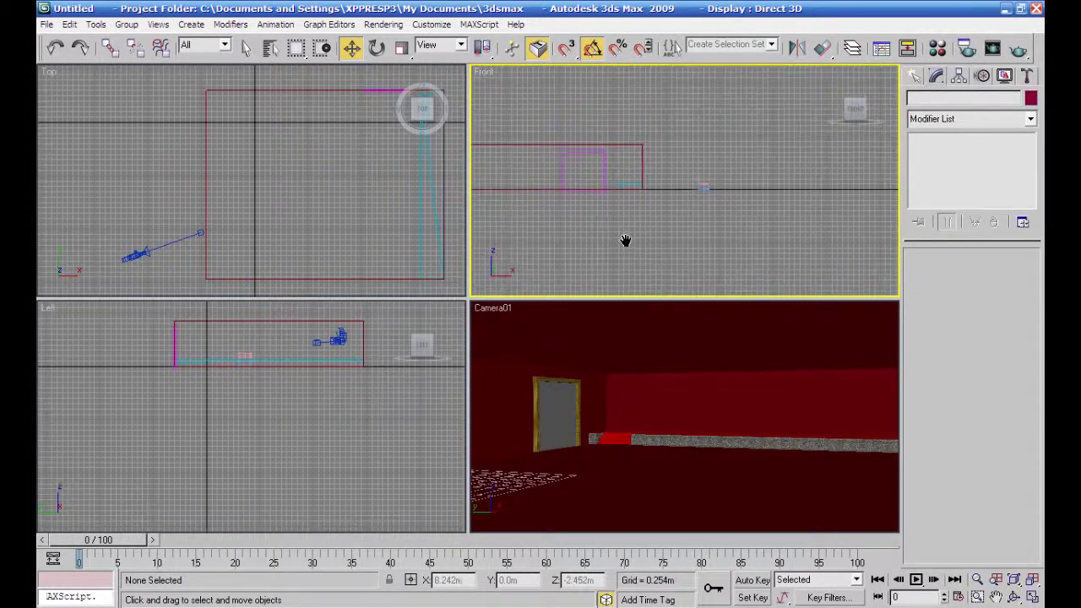
middle_drag(699, 210, 675, 220)
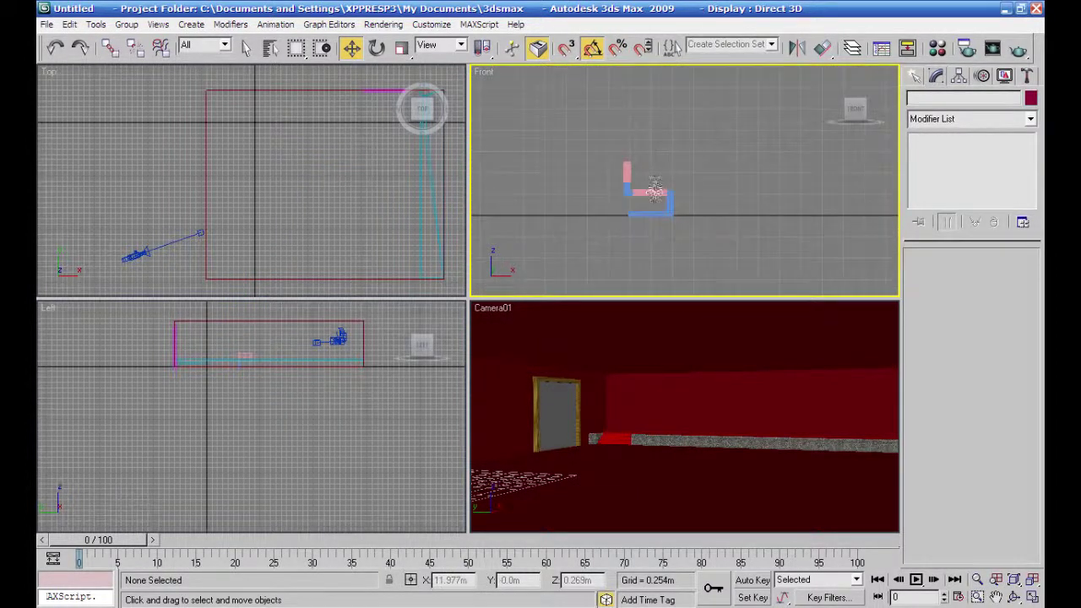
click(652, 191)
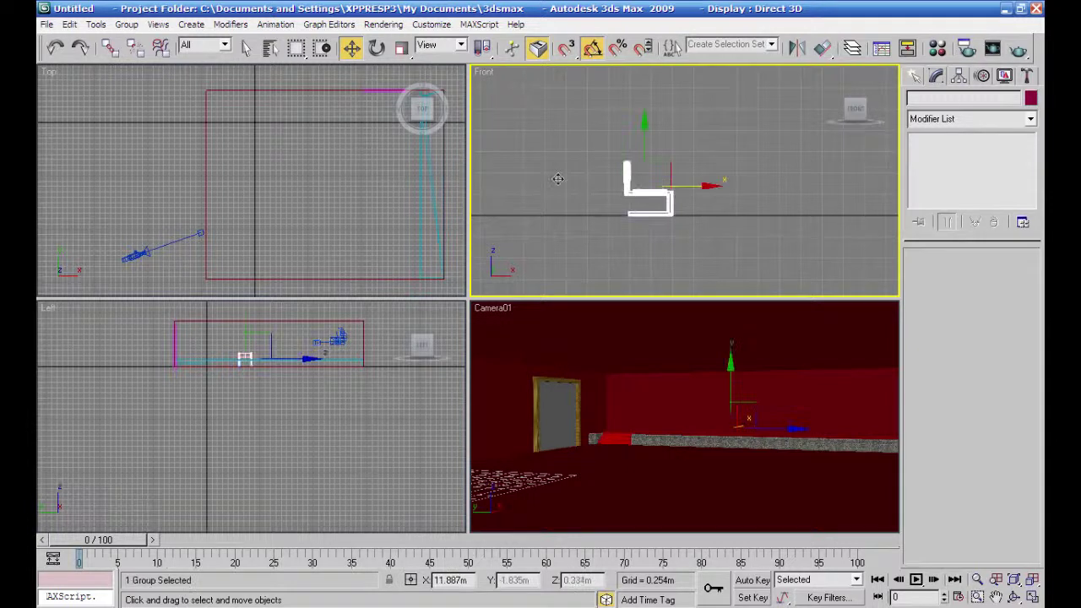
click(126, 24)
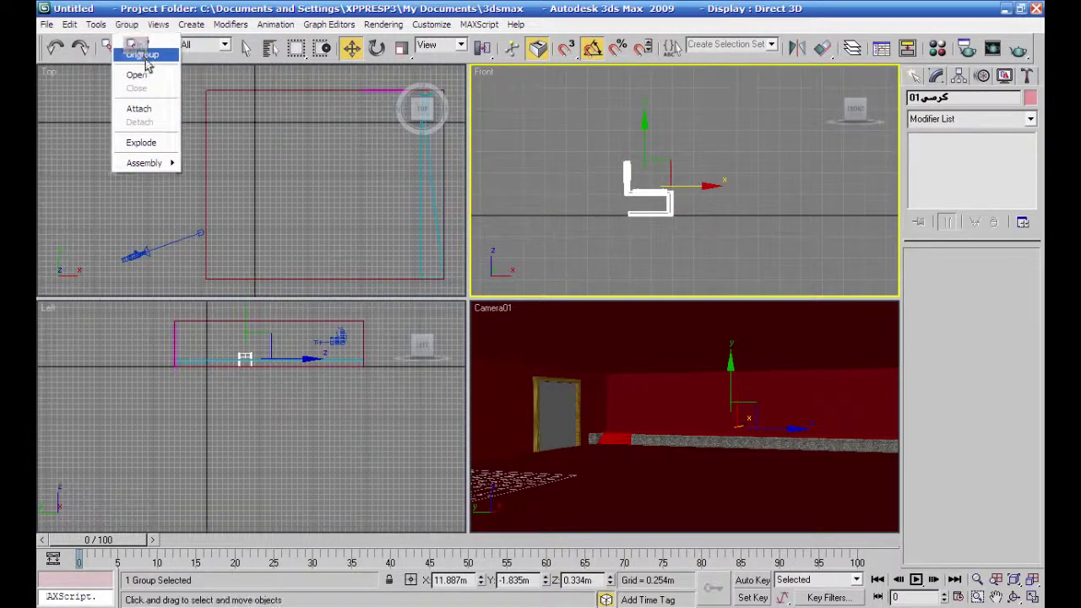
click(142, 54)
click(656, 230)
click(666, 213)
key(Delete)
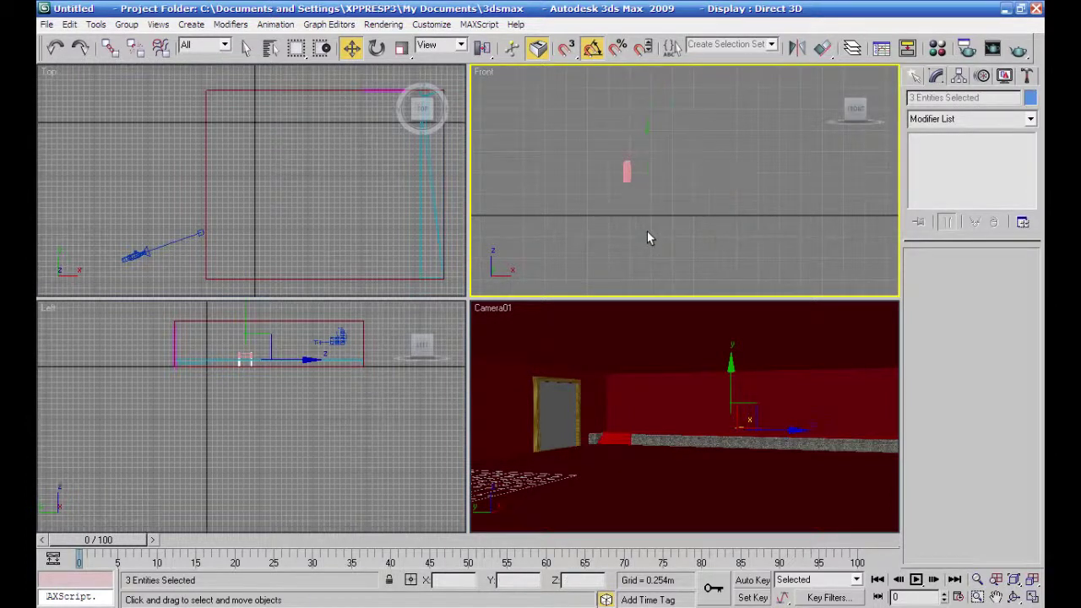
Select the remaining backrest panel, switch the camera view back to Perspective, and fit the panel in all viewports.
click(624, 172)
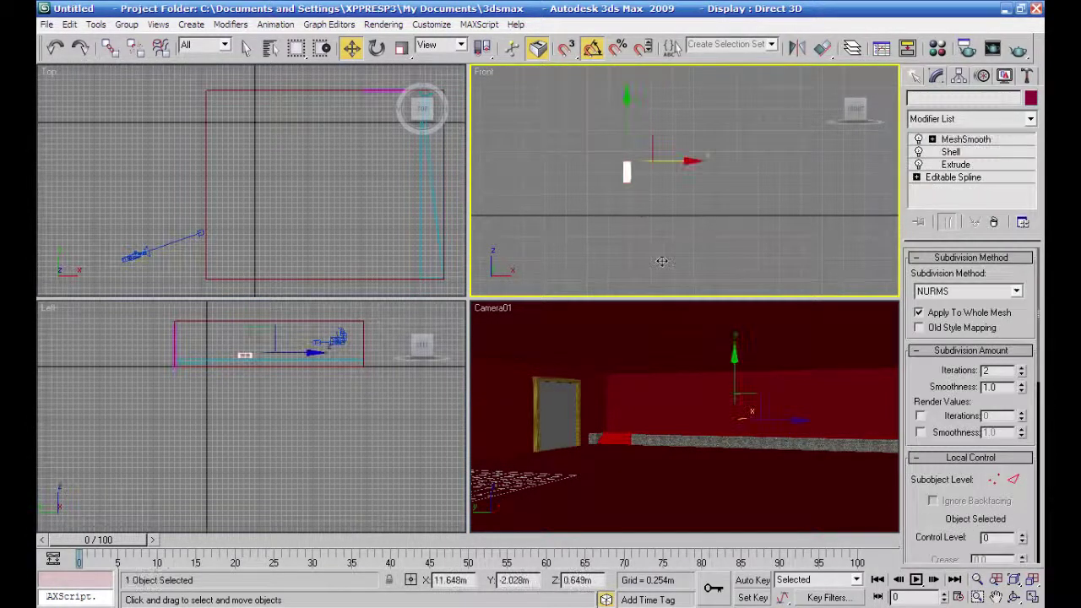
drag(1035, 579, 1033, 562)
right_click(822, 502)
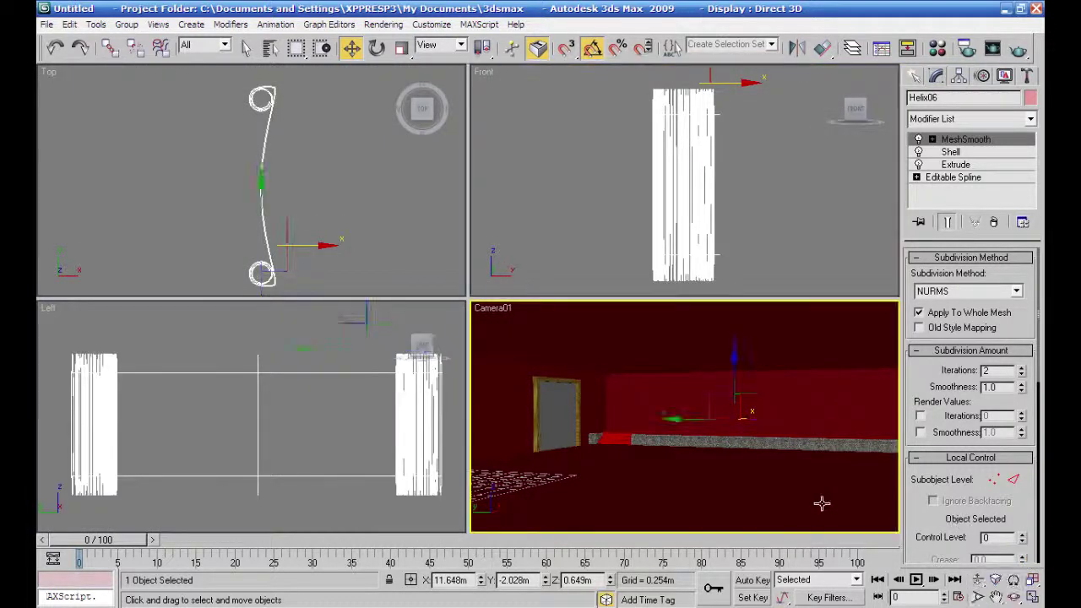
key(p)
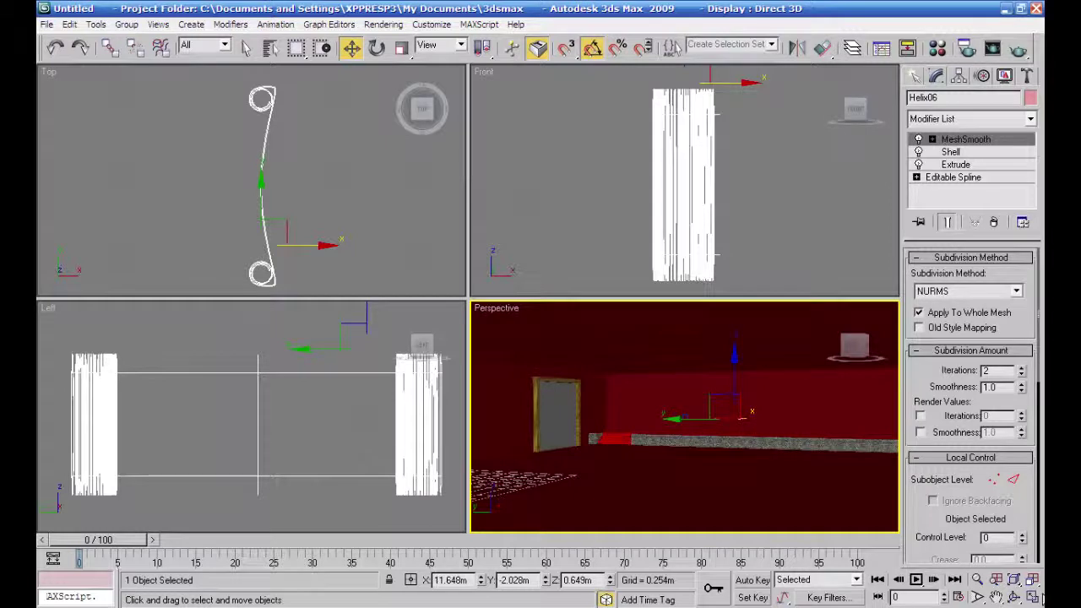
drag(1034, 581, 1031, 562)
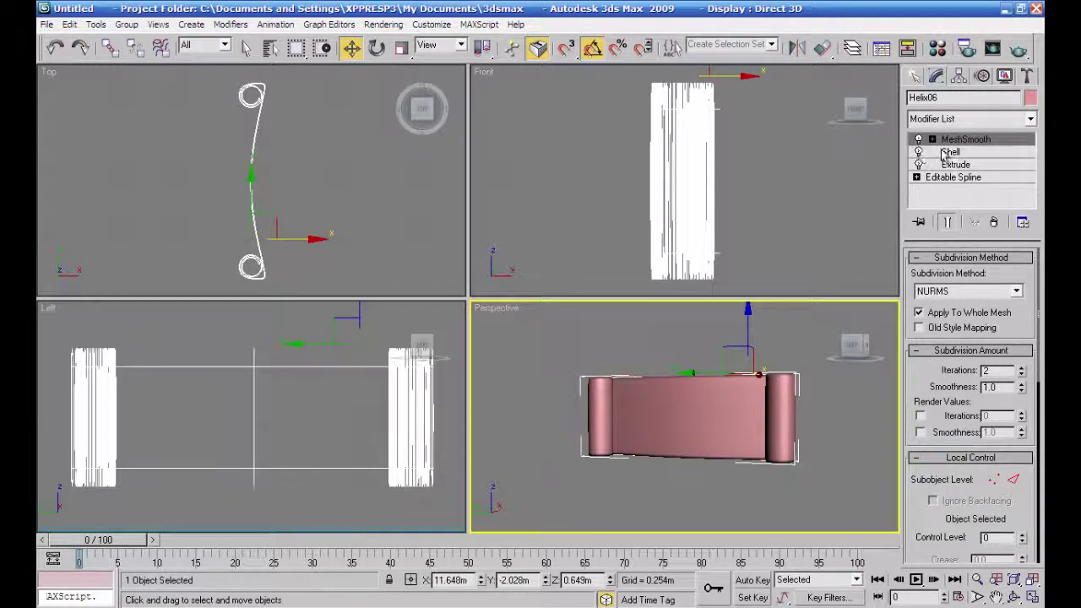
Delete the vertices of the lower scroll from the backrest's Editable Spline and shift the remaining end vertex in X to straighten the profile.
click(947, 177)
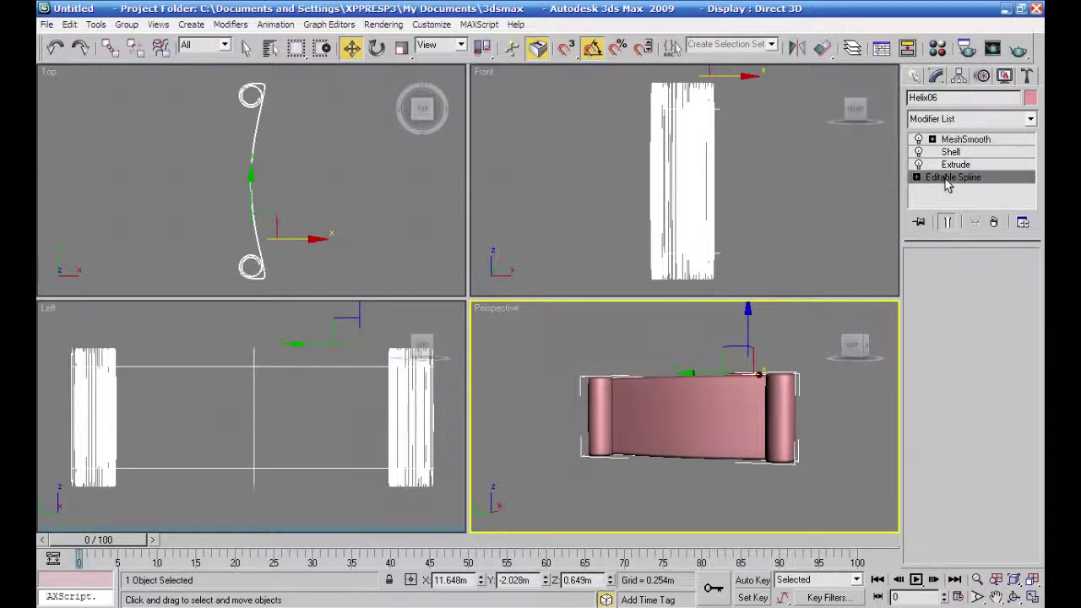
click(355, 229)
drag(354, 230, 194, 294)
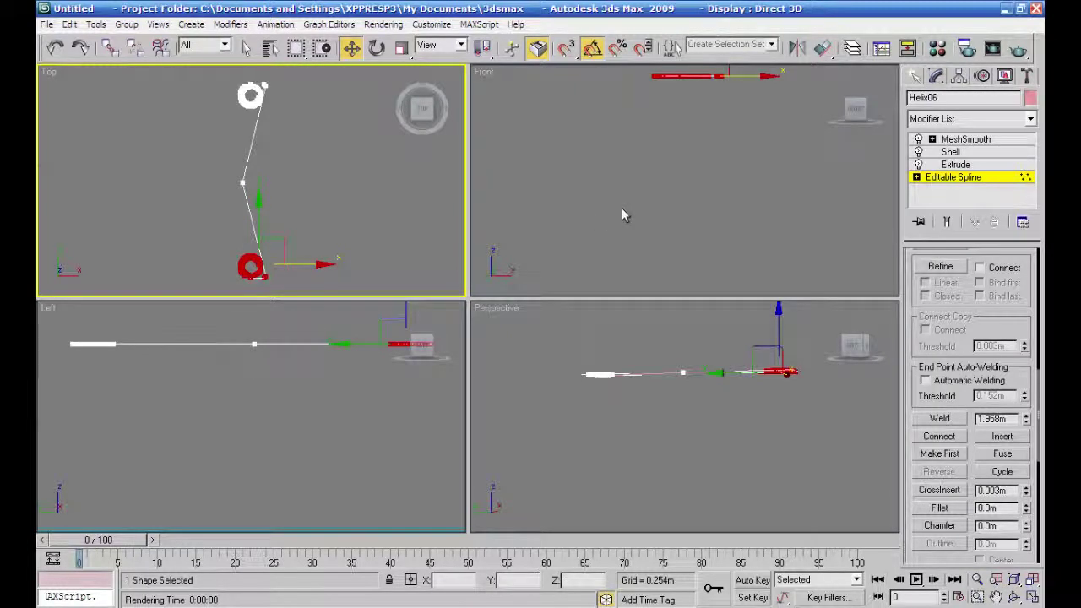
key(Delete)
drag(225, 162, 326, 180)
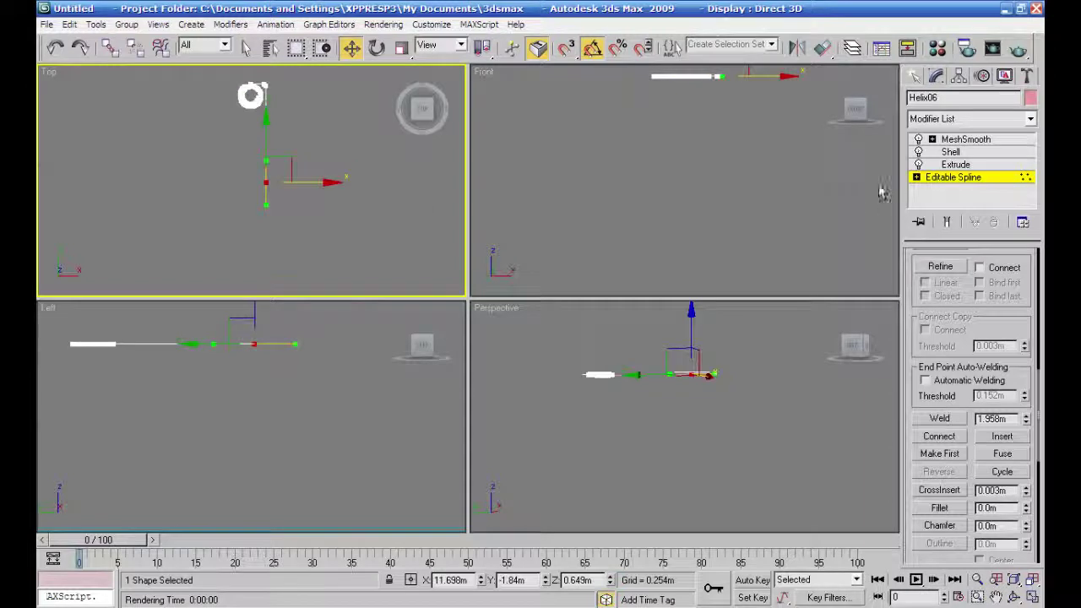
Turn off the panel's MeshSmooth modifier and raise its Extrude amount to 8.077 m.
click(954, 141)
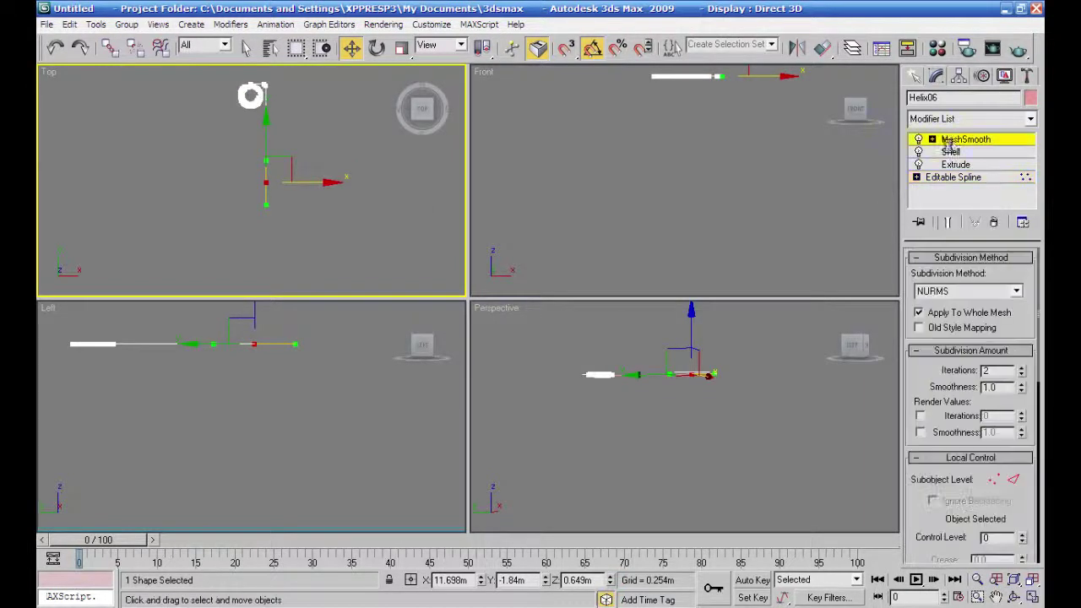
click(955, 165)
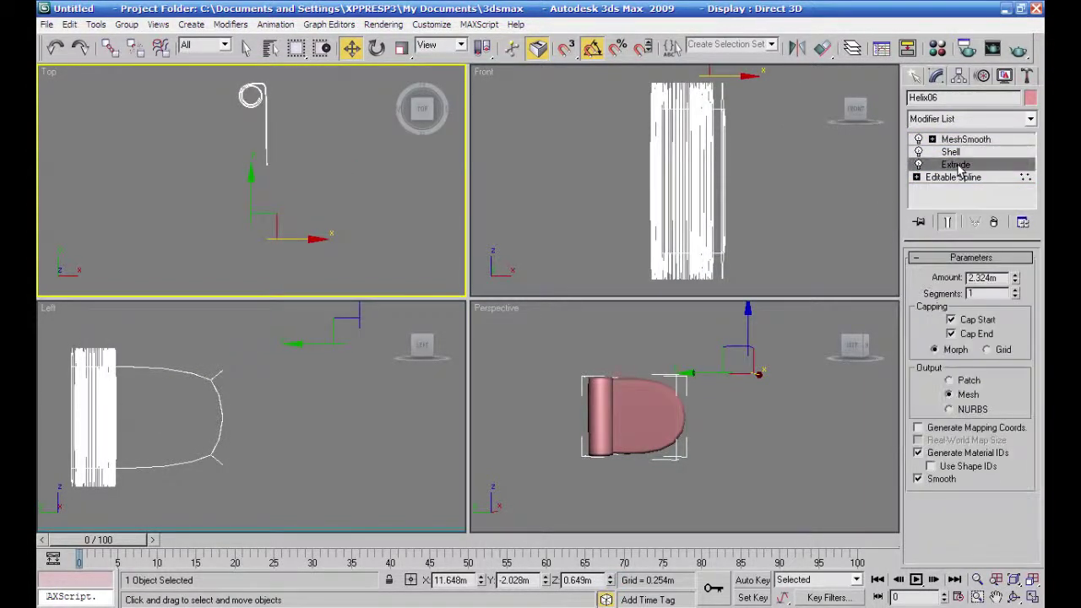
click(920, 144)
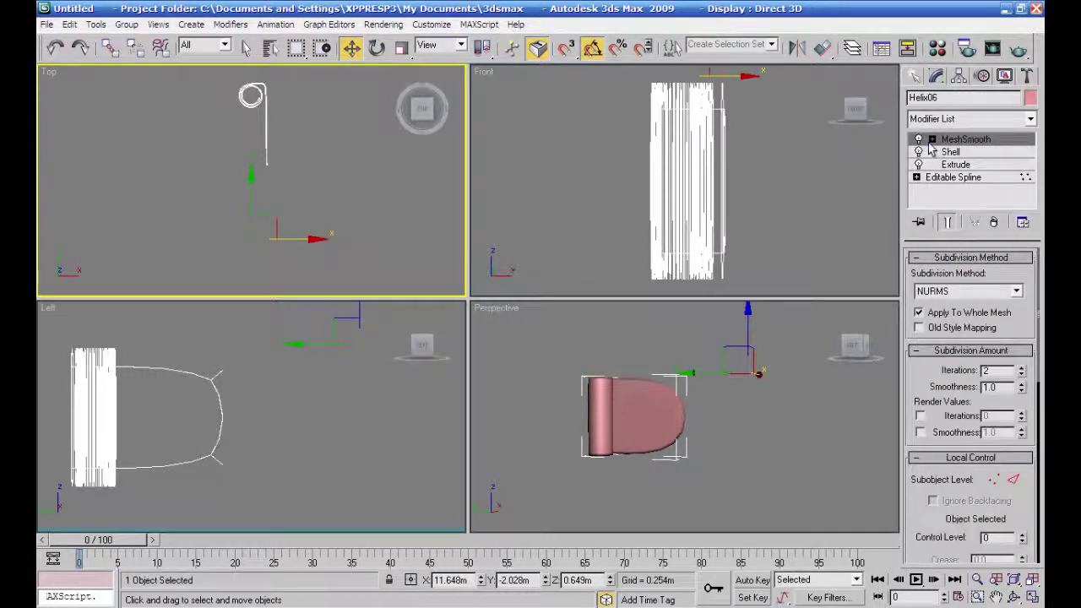
click(919, 139)
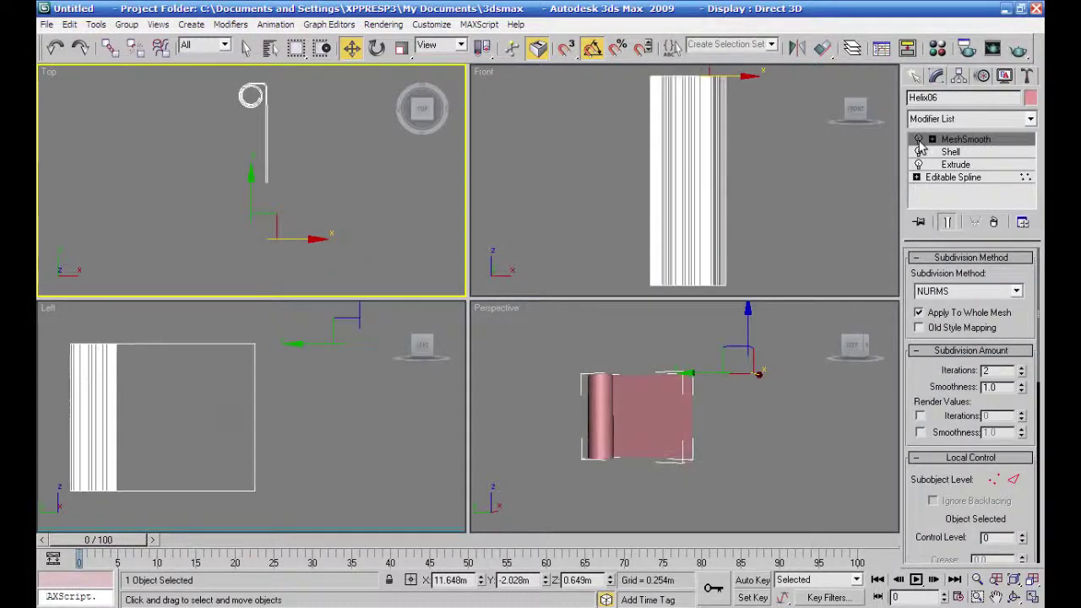
click(958, 166)
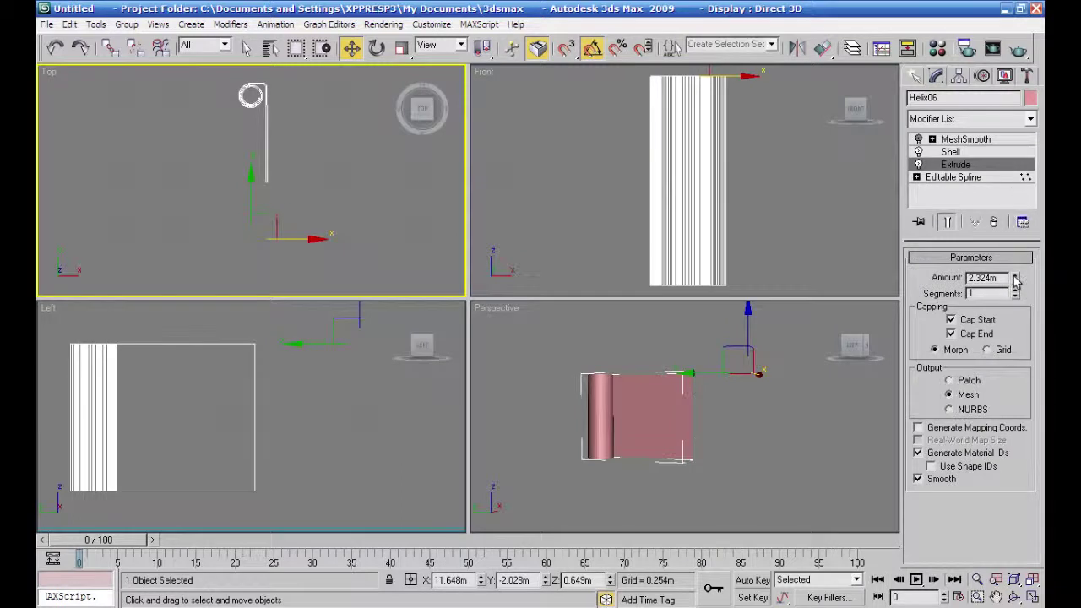
drag(1016, 281, 1016, 239)
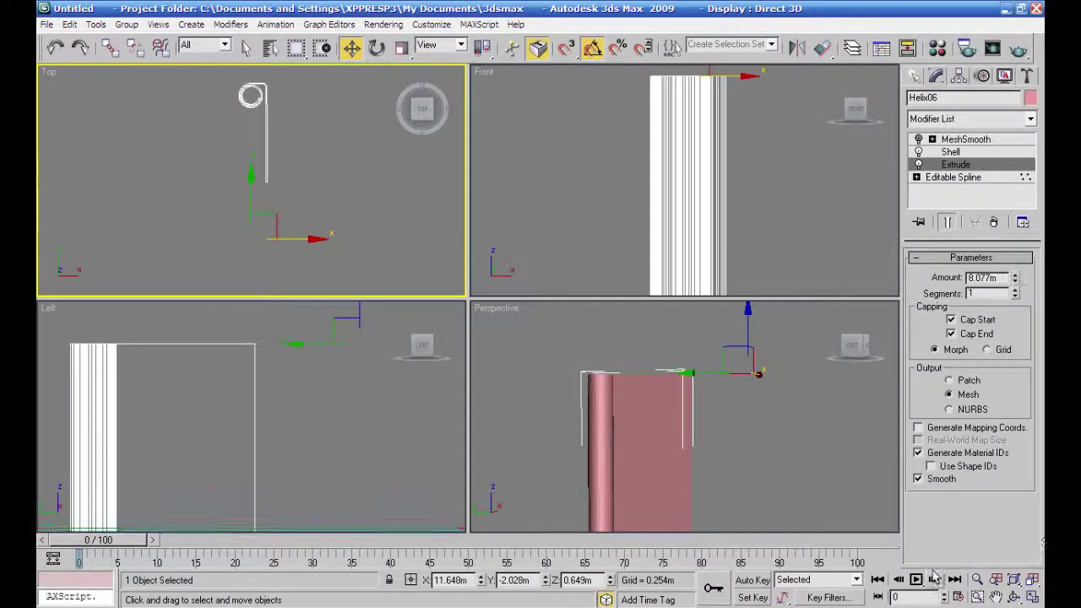
Change the extruded panel's object colour to white and bring the whole scene into view.
click(1031, 98)
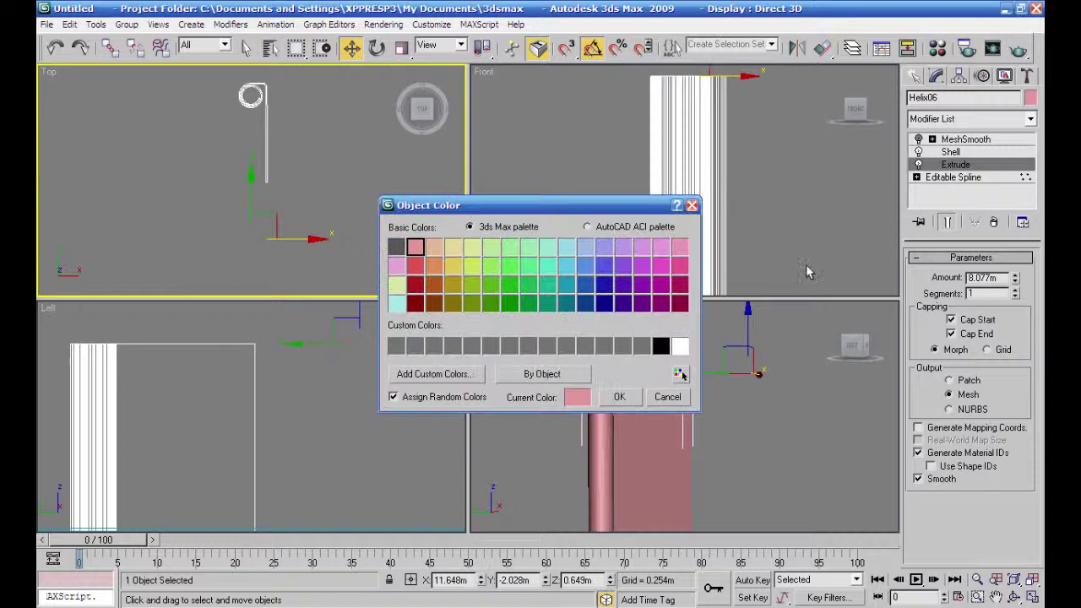
click(680, 346)
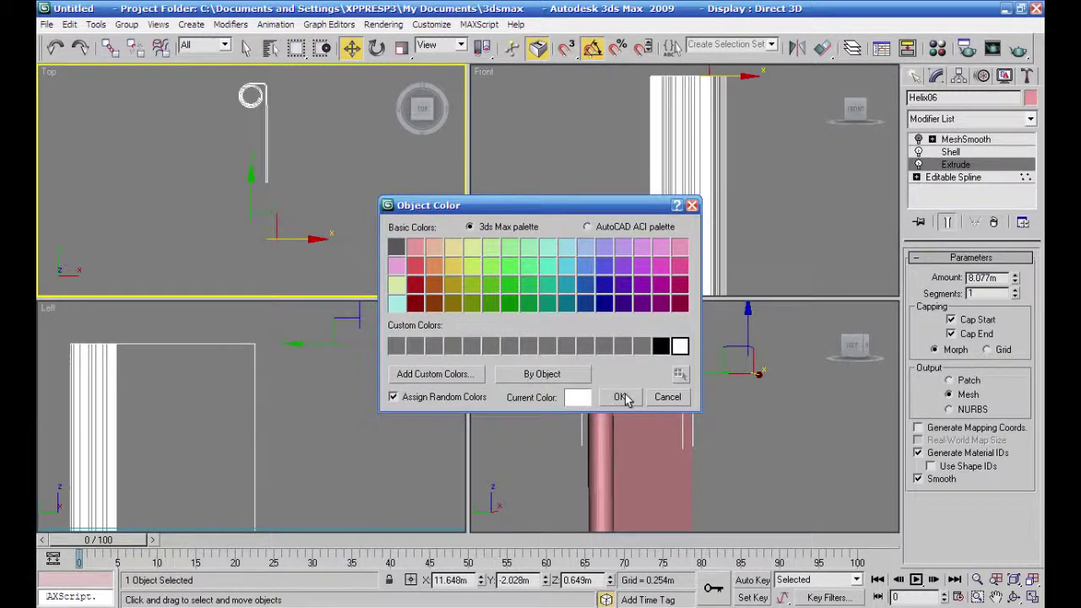
click(620, 396)
right_click(607, 227)
scroll(609, 225, down, 5)
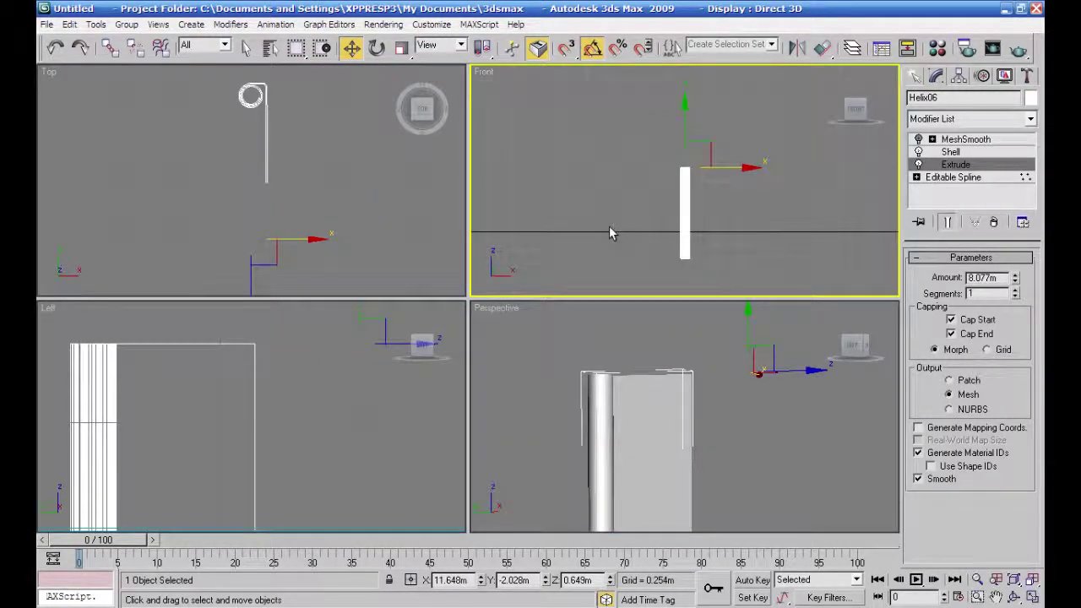
drag(1032, 582, 1032, 561)
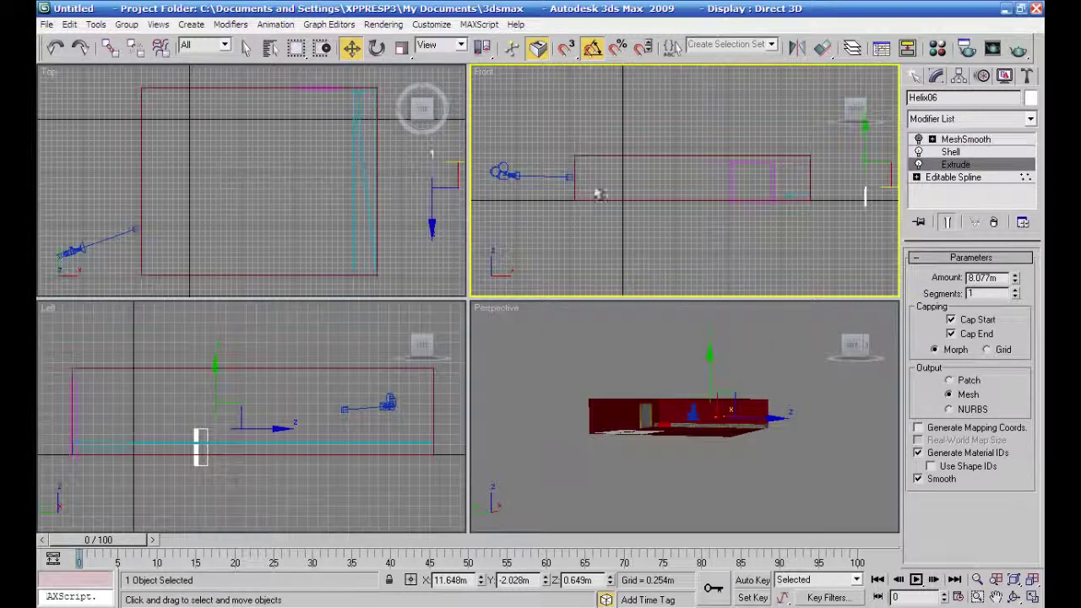
Move the white panel inside the room beside the end wall, at about X 8.767 m and Z 1.672 m, and switch to the camera view.
middle_drag(786, 253, 717, 258)
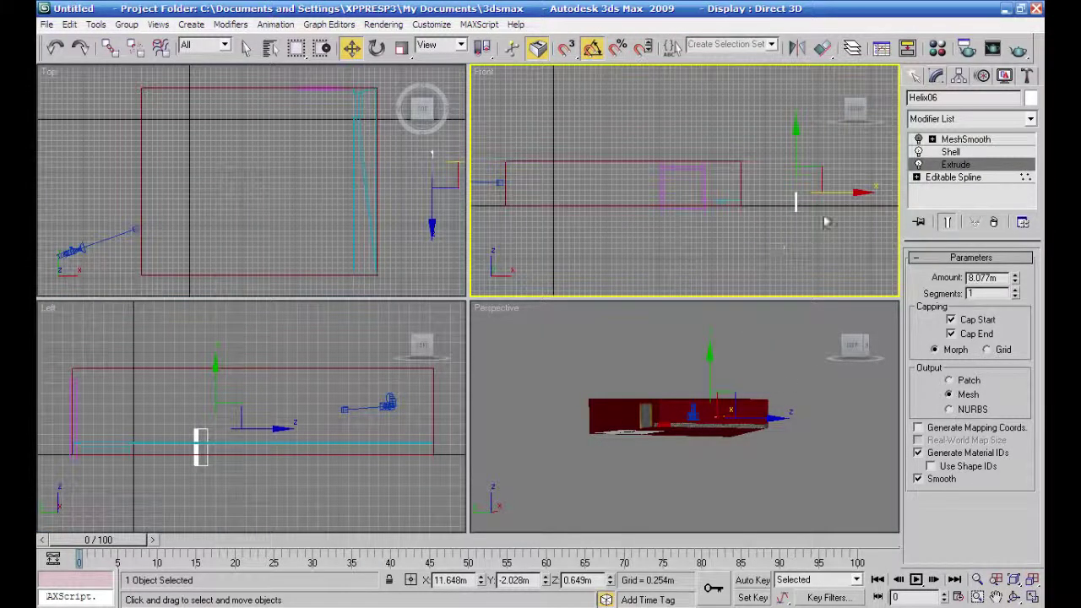
drag(796, 195, 742, 149)
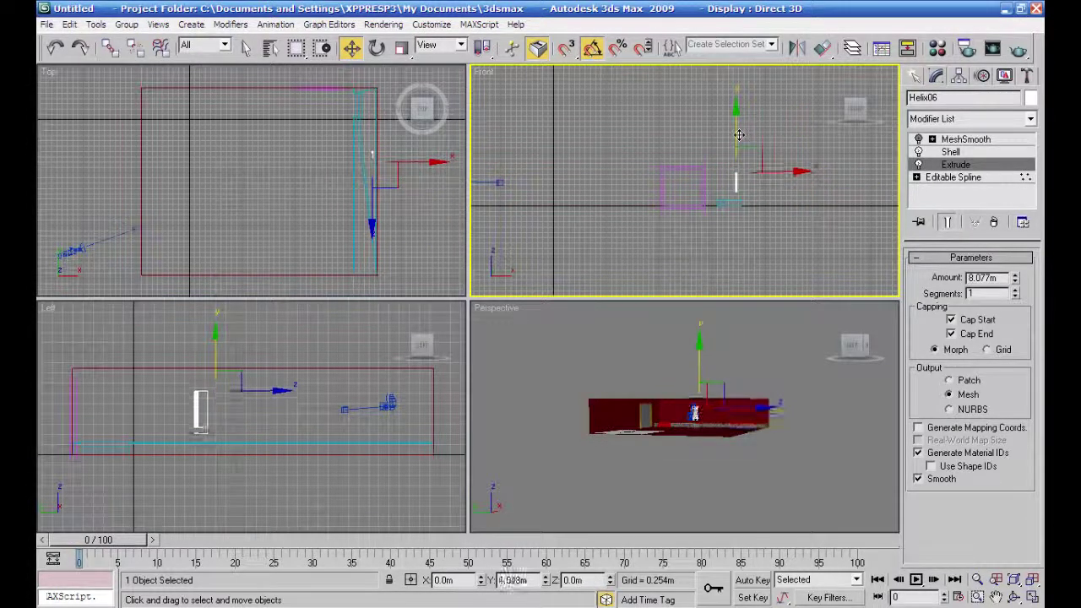
middle_click(827, 484)
key(c)
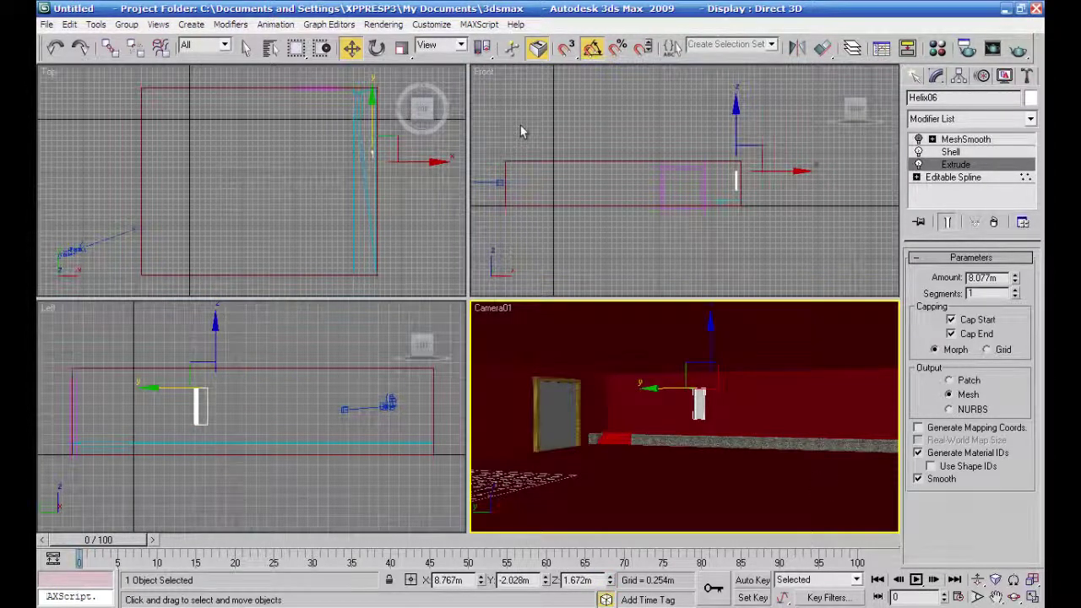
Rotate the white panel so its extrusion runs horizontally along the end wall, and turn it 180 degrees about Y in the Front view.
click(376, 49)
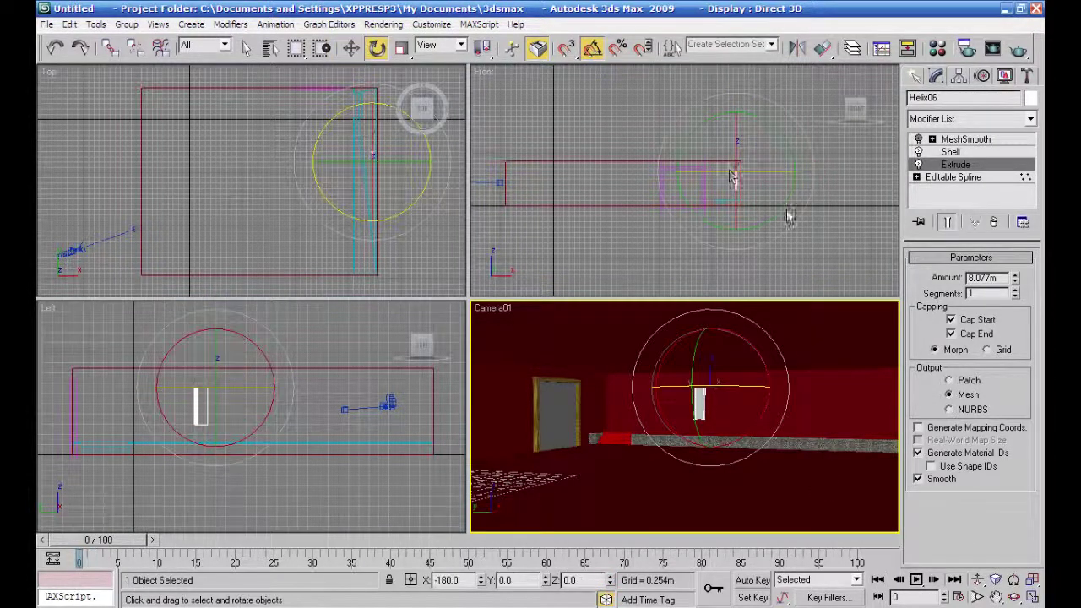
middle_click(764, 201)
drag(735, 142, 736, 211)
drag(698, 178, 843, 170)
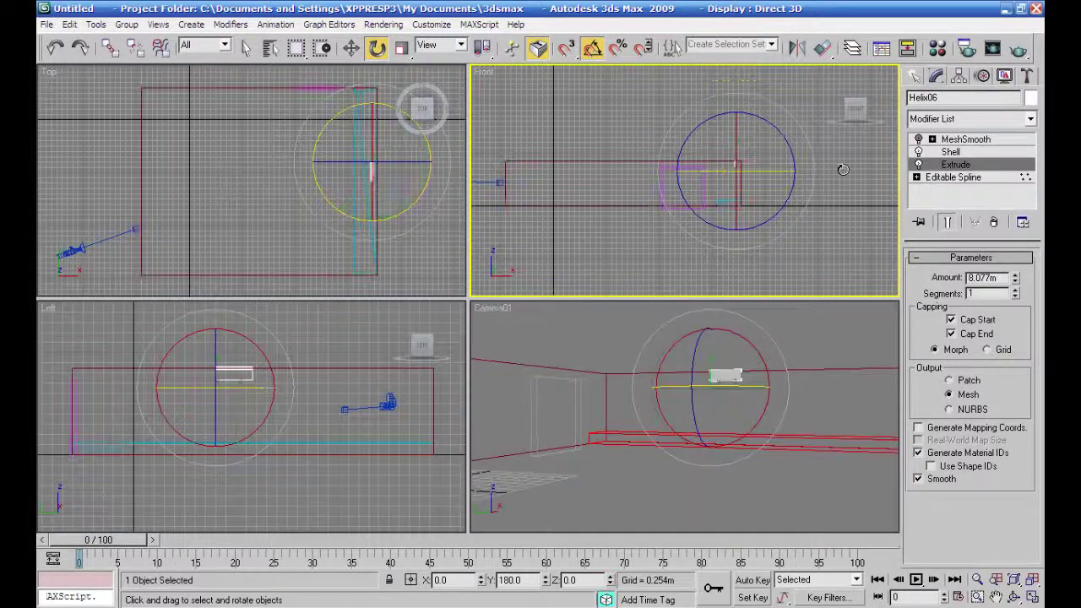
Move the rotated panel down and close against the end wall, at about X 8.947 m and Z 1.333 m.
click(350, 48)
scroll(692, 222, up, 4)
middle_drag(707, 203, 756, 262)
mouse_move(707, 141)
mouse_down()
mouse_move(743, 231)
mouse_move(786, 234)
mouse_up()
middle_drag(800, 161, 799, 130)
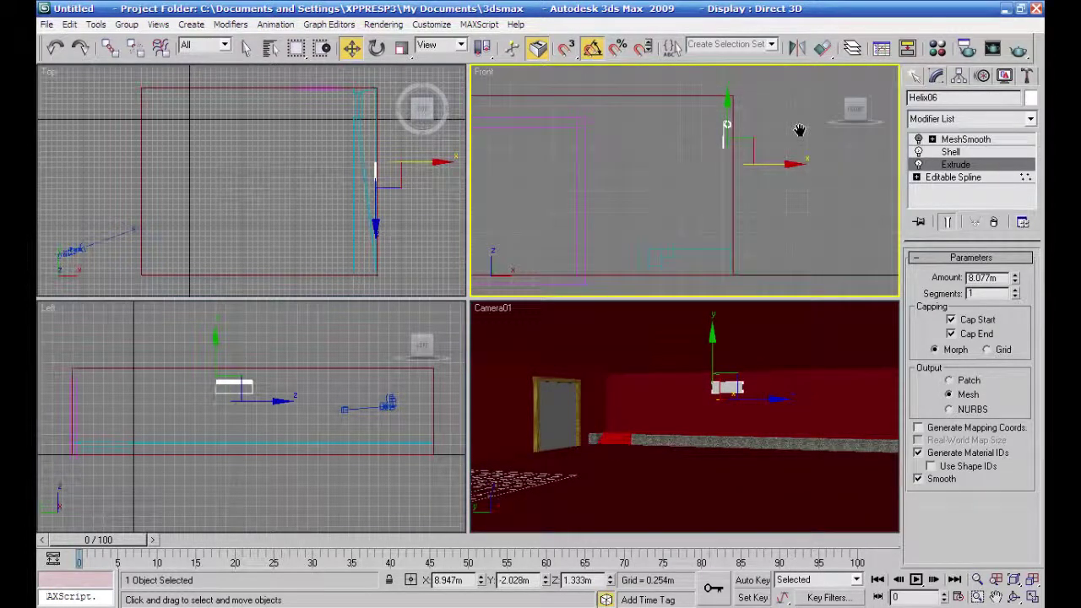
Lower the bottom vertex of the panel's Editable Spline to make it taller, and raise its Extrude amount to 30.137 m.
click(925, 178)
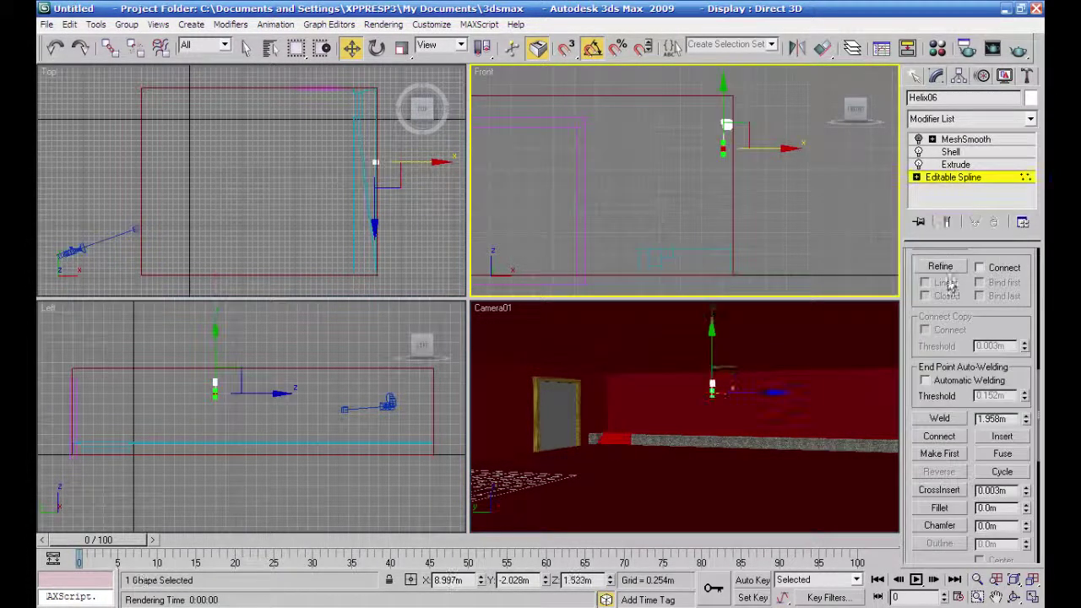
drag(724, 127, 730, 178)
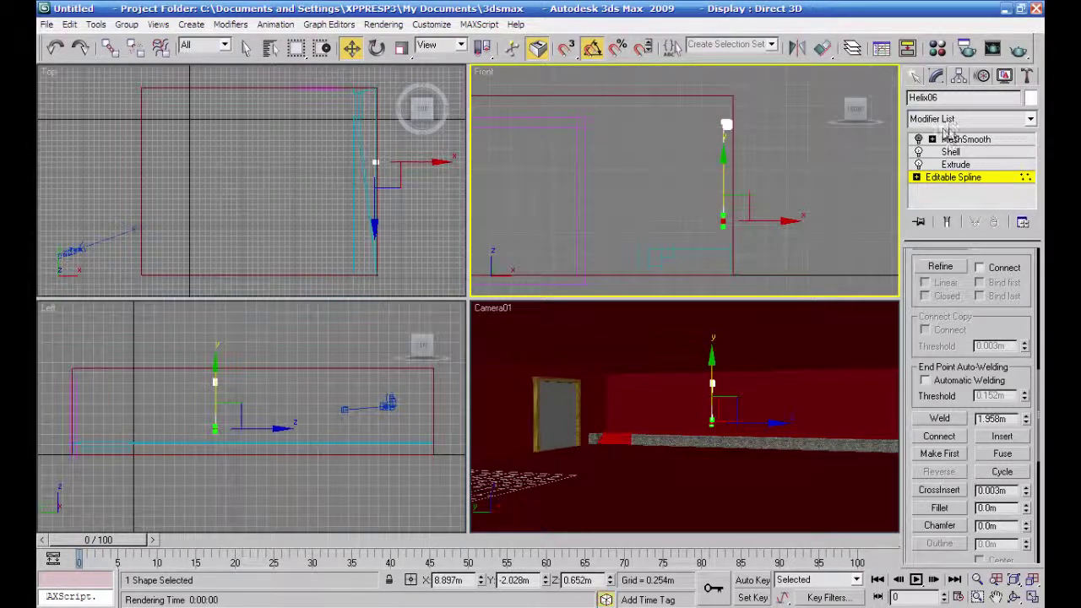
click(950, 155)
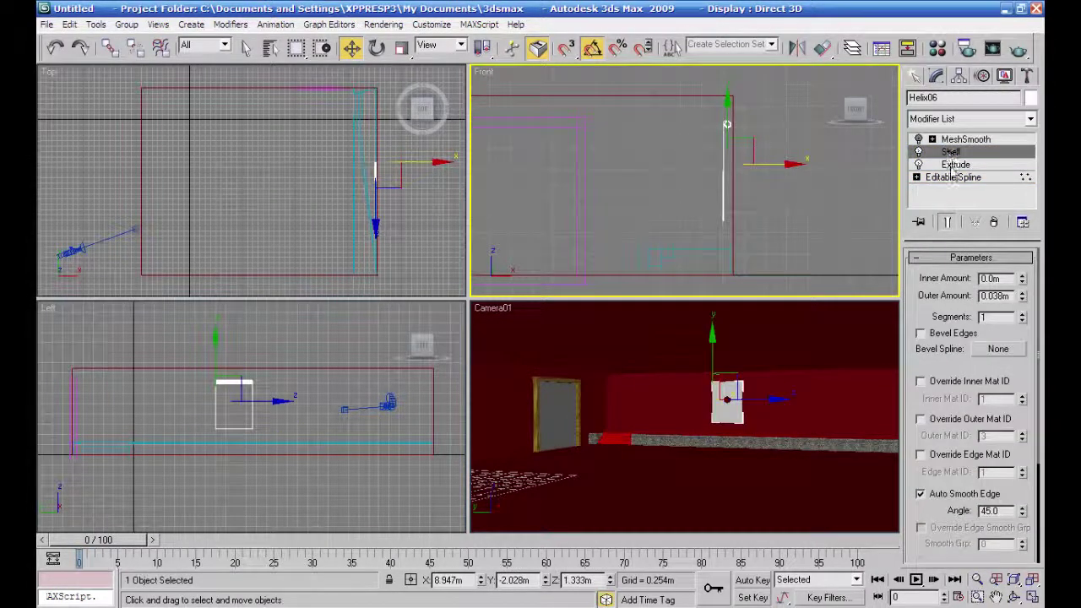
click(957, 165)
drag(1015, 281, 1016, 254)
drag(1030, 584, 1044, 150)
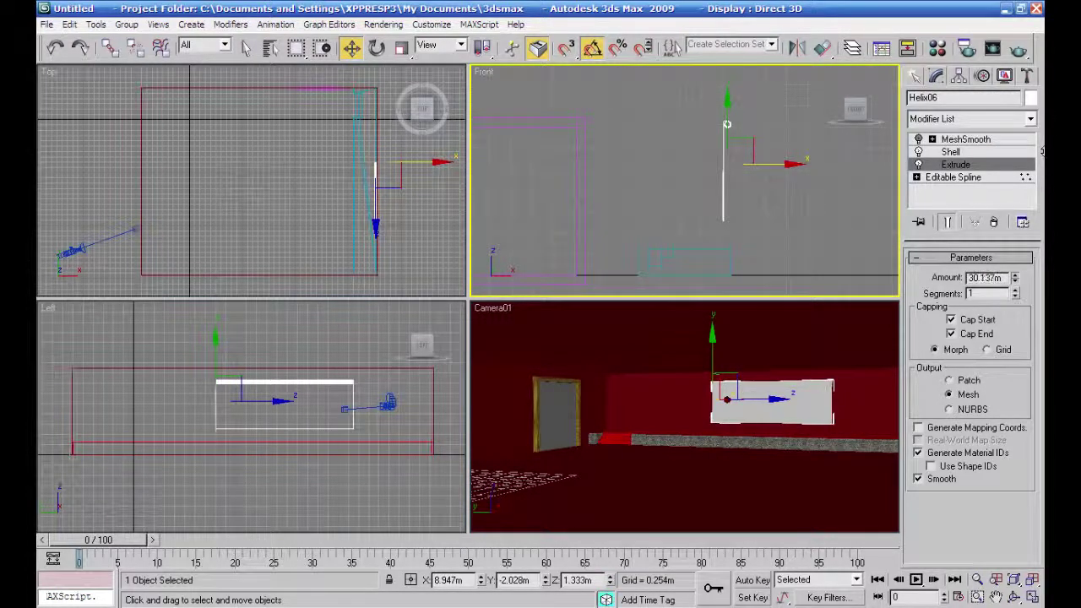
Lower the spline's bottom vertex a little further, and move the whole panel up about 0.17 m on the wall.
click(916, 178)
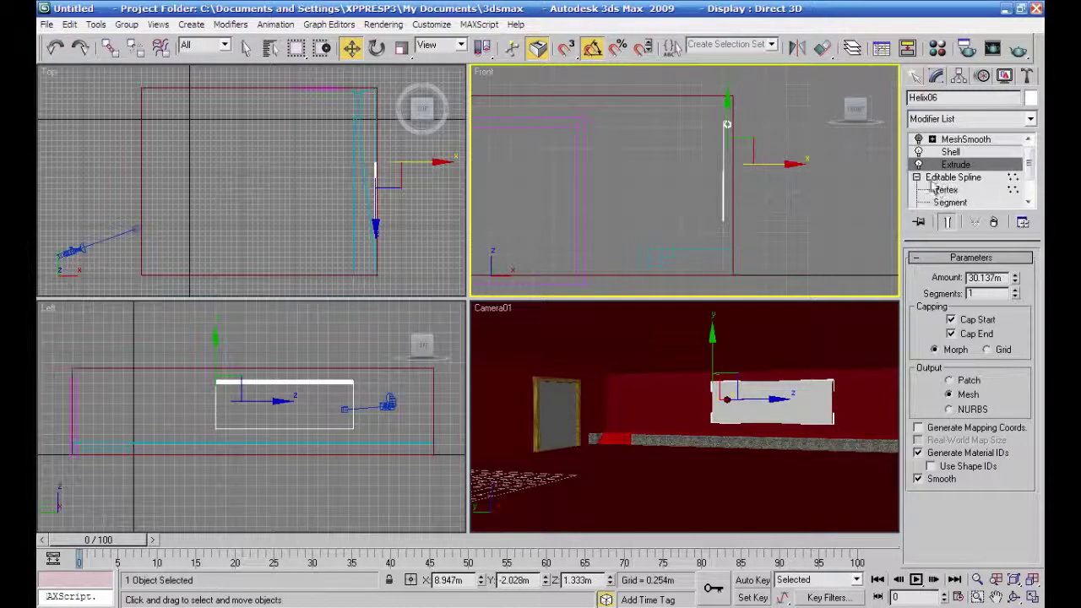
click(946, 177)
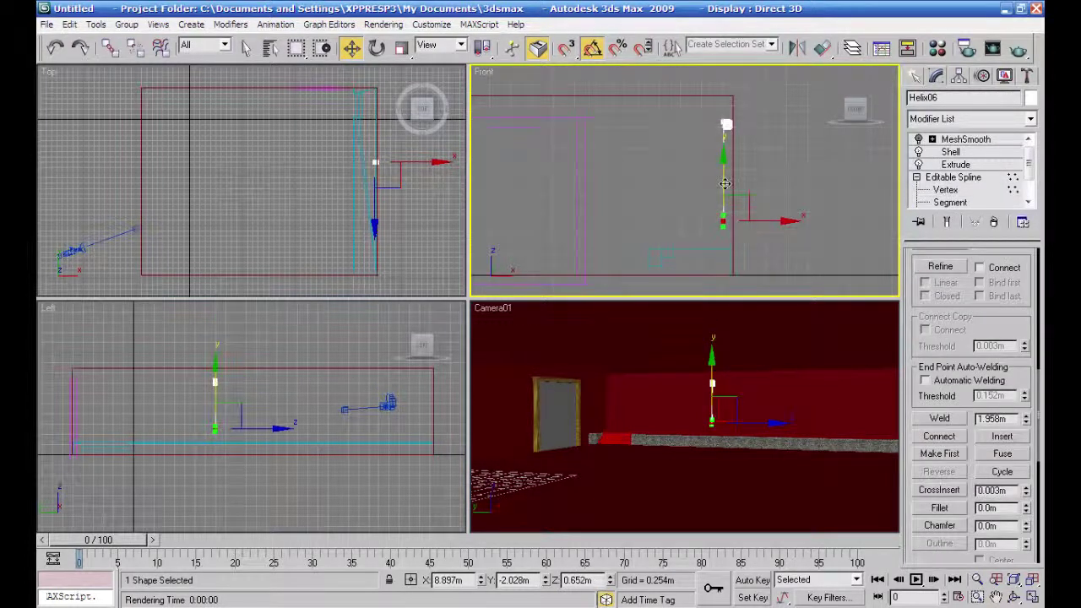
drag(725, 187, 725, 202)
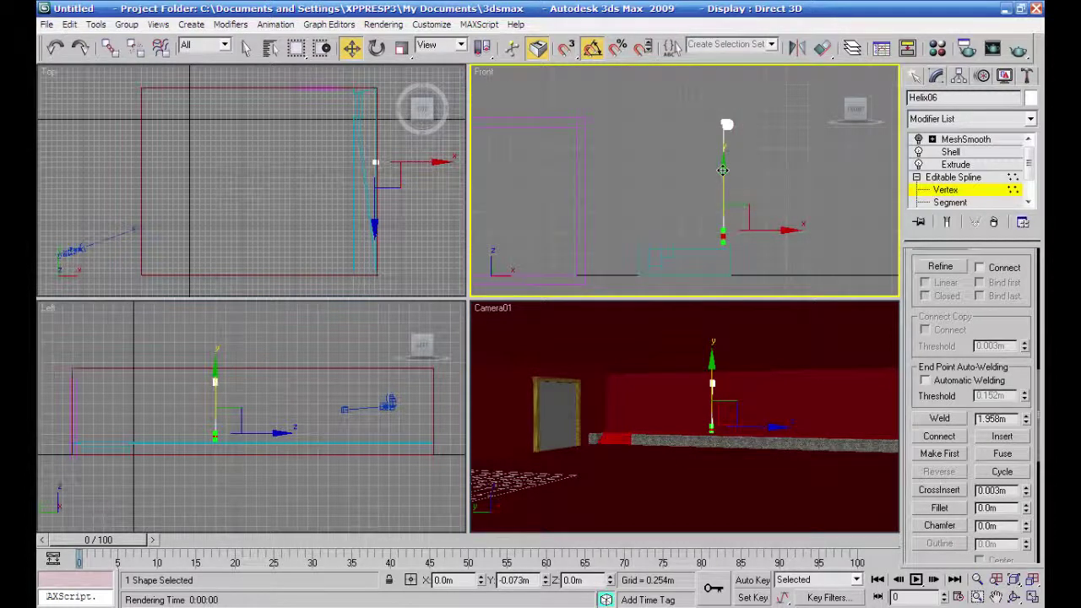
click(942, 167)
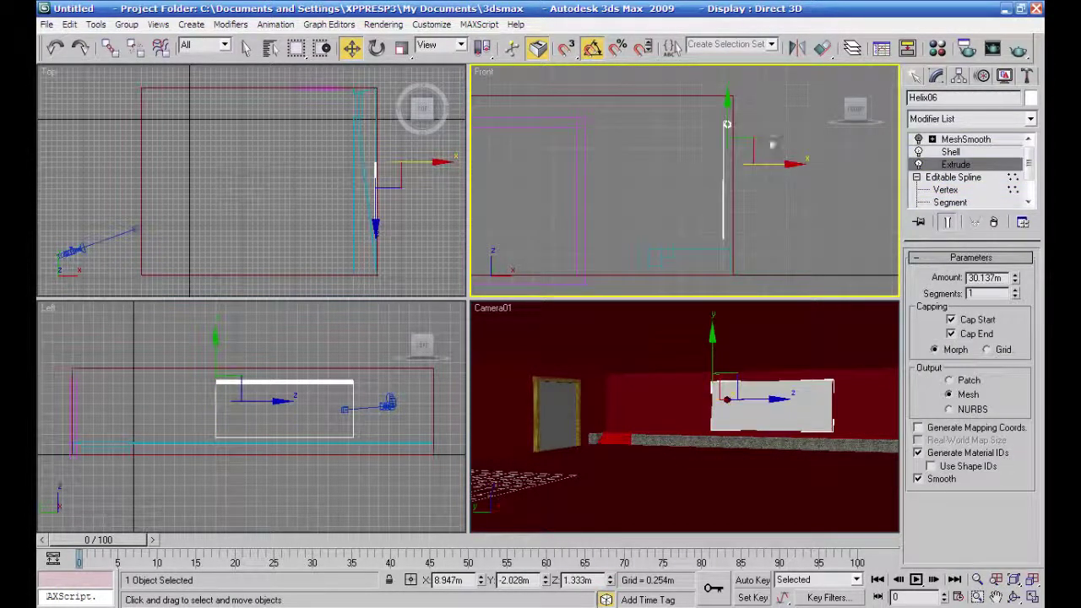
drag(726, 115, 727, 97)
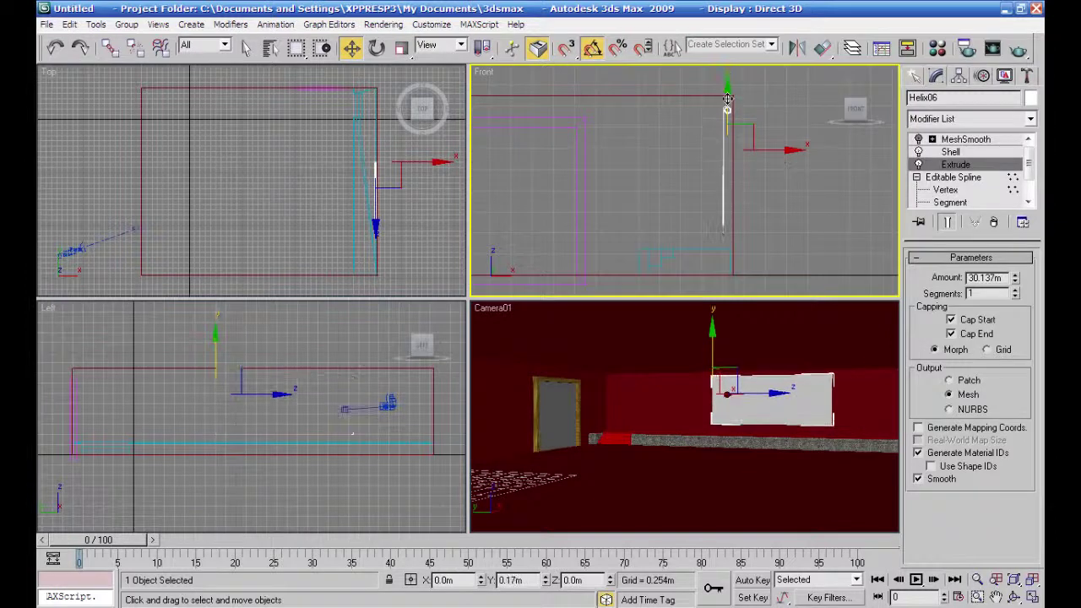
Deselect the panel and examine its fit and rolled upper edge against the wall from the side in a Perspective view.
click(767, 352)
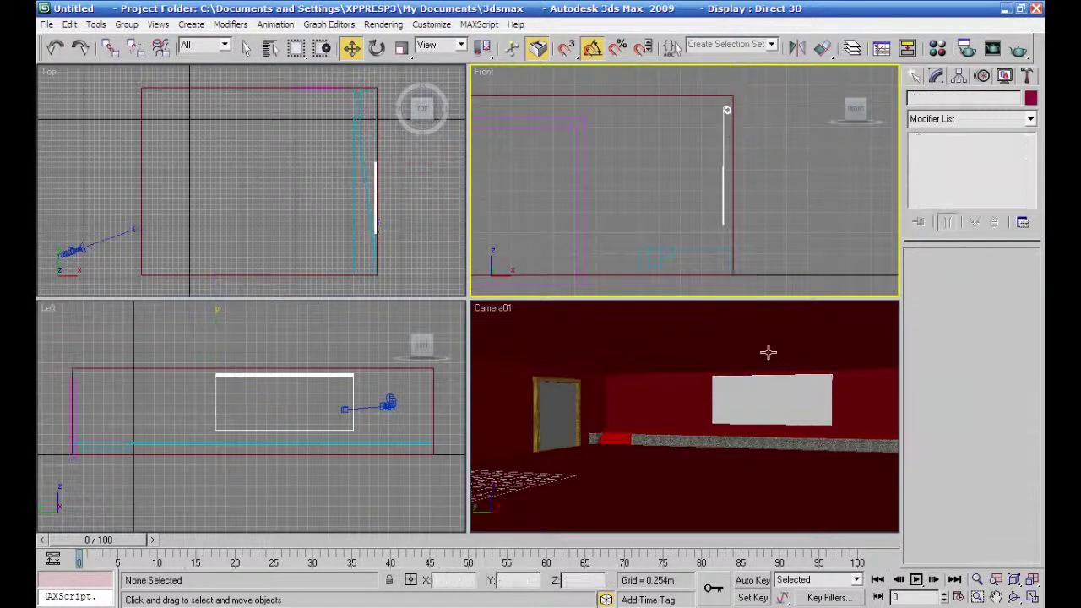
click(762, 411)
key(p)
scroll(656, 389, down, 5)
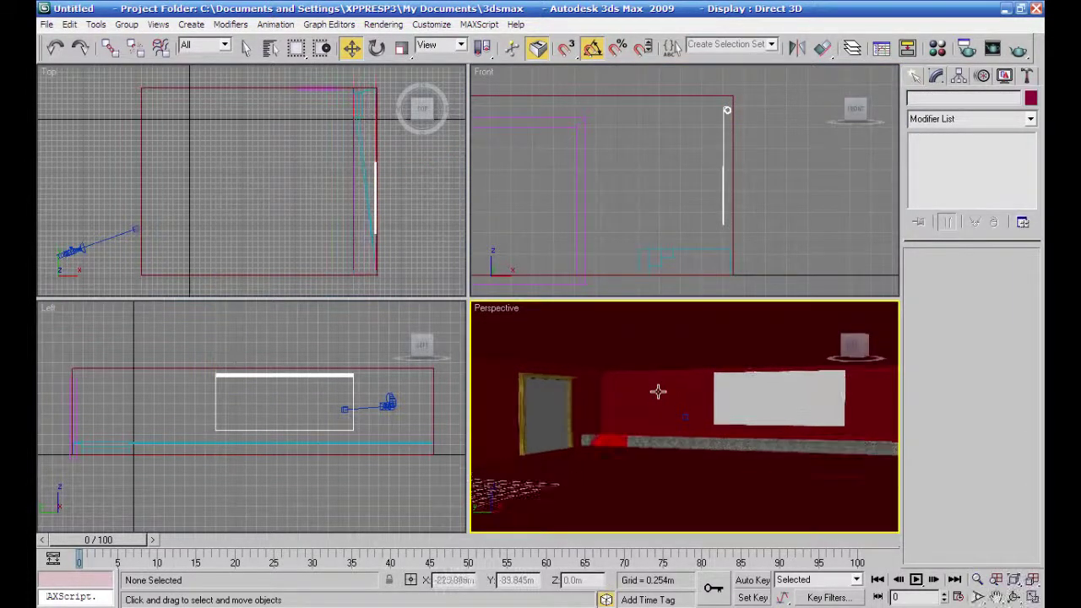
alt+middle_drag(656, 388, 781, 431)
scroll(781, 431, up, 5)
middle_drag(709, 422, 629, 420)
scroll(629, 419, up, 3)
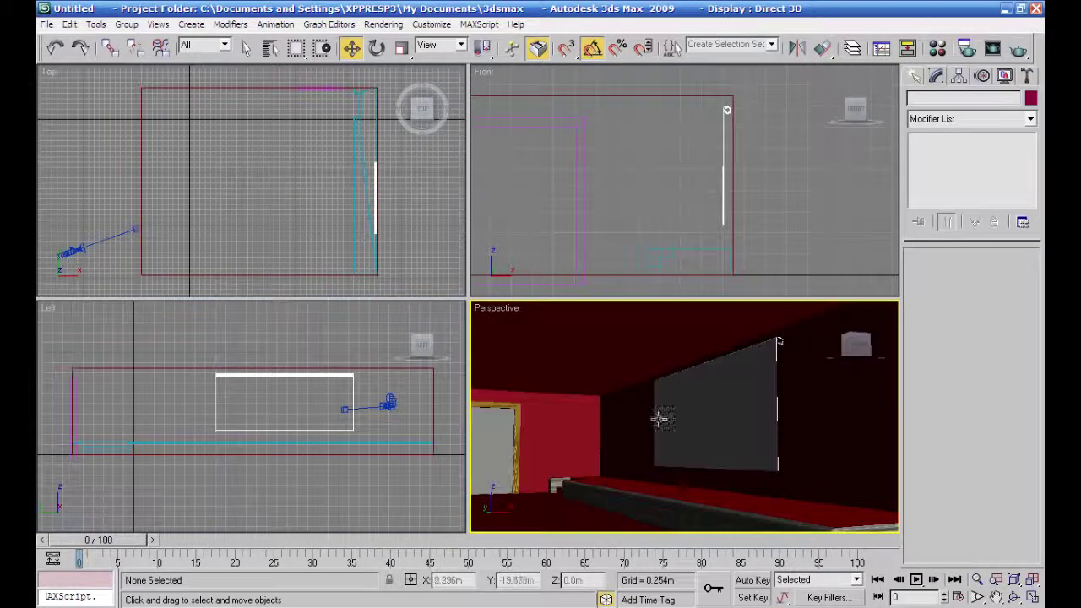
scroll(736, 424, down, 3)
middle_drag(711, 441, 774, 425)
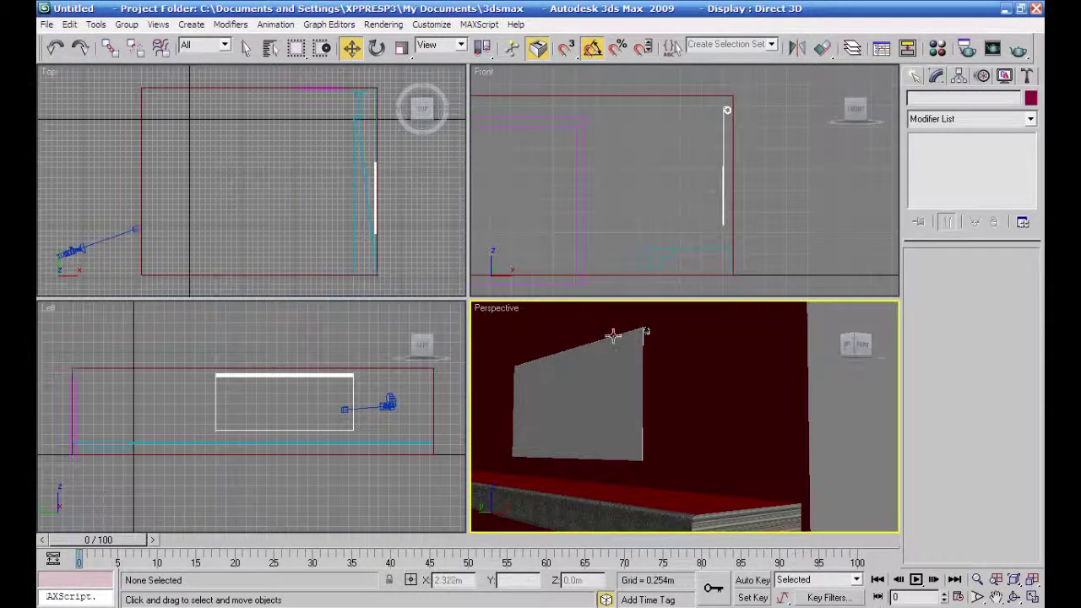
Select the white panel, widen the Front view around it, and return the Perspective view to Camera01.
click(628, 348)
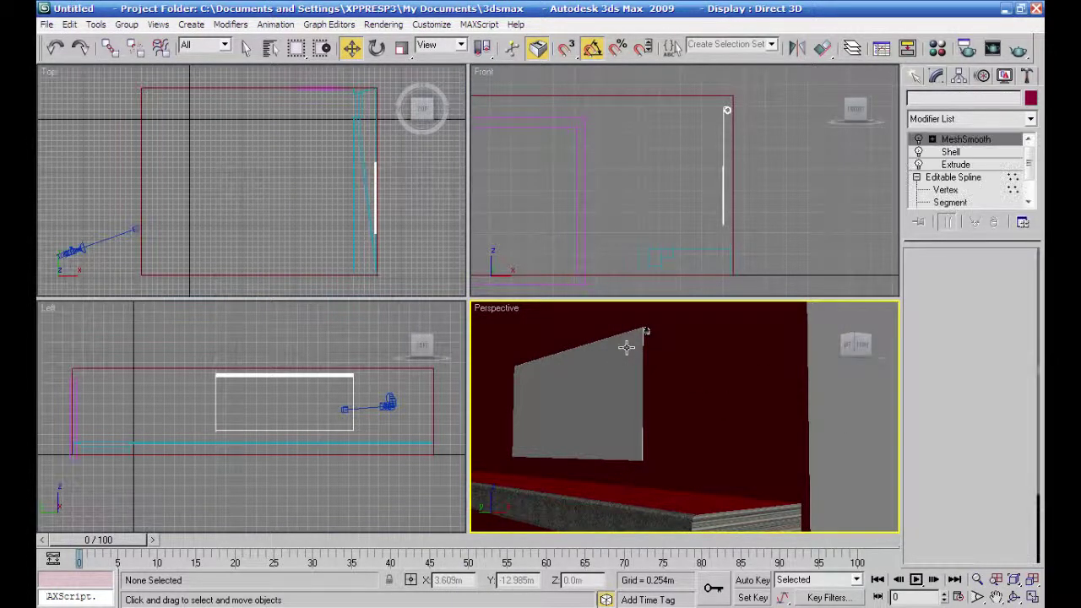
right_click(784, 215)
scroll(785, 215, down, 3)
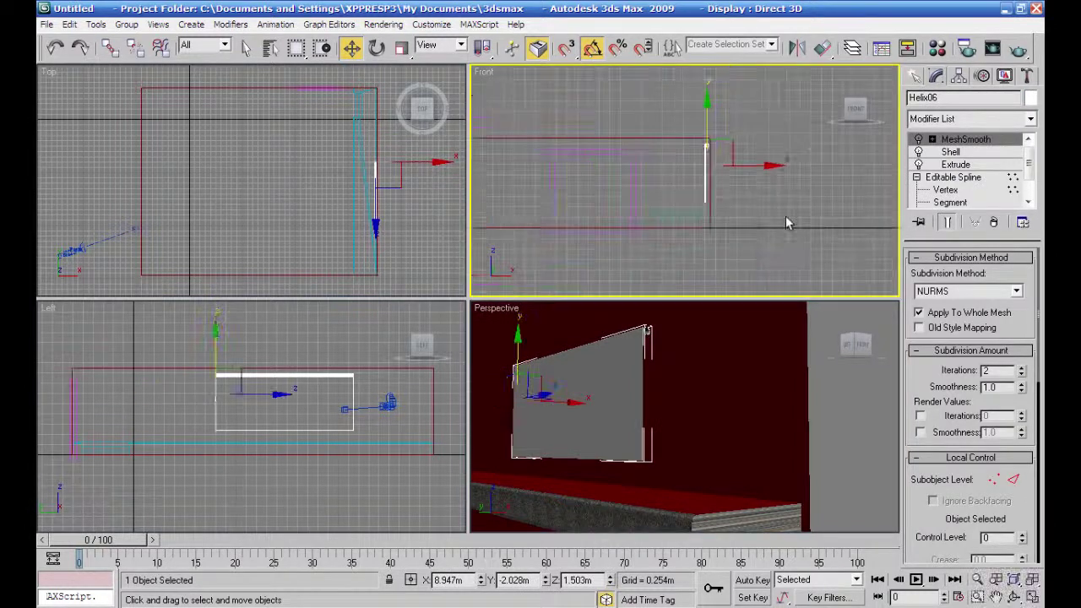
right_click(717, 436)
key(c)
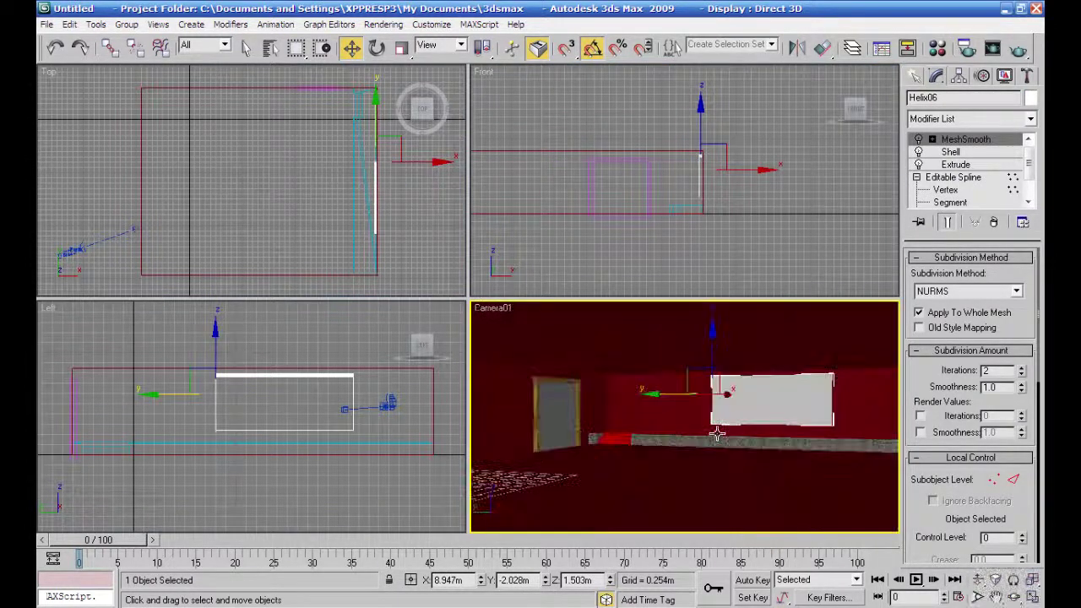
Slide the white panel along the end wall to about Y -1.11 m.
click(917, 76)
click(917, 101)
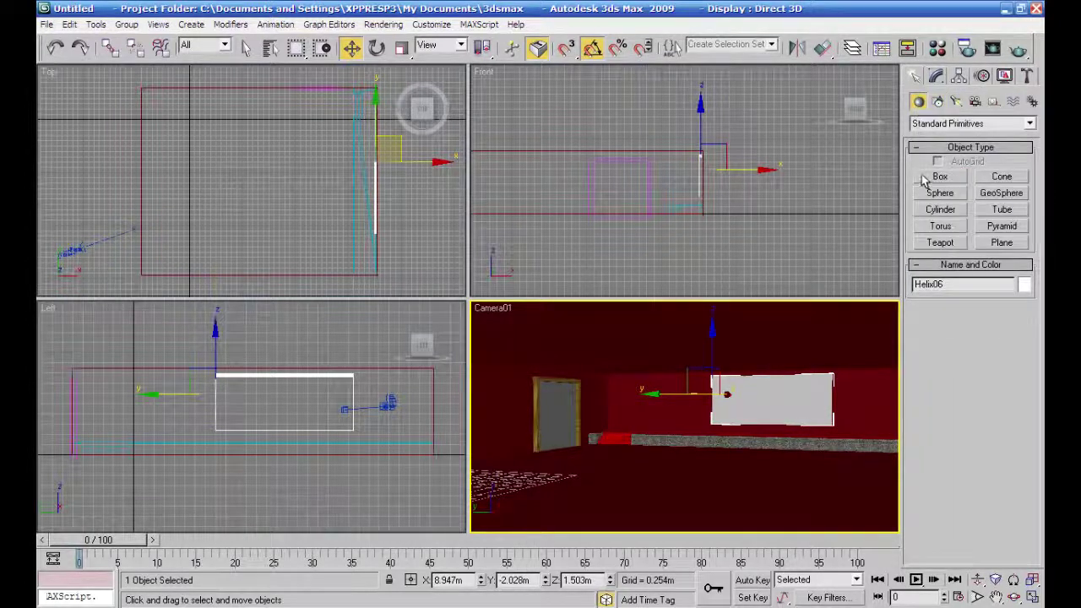
click(926, 178)
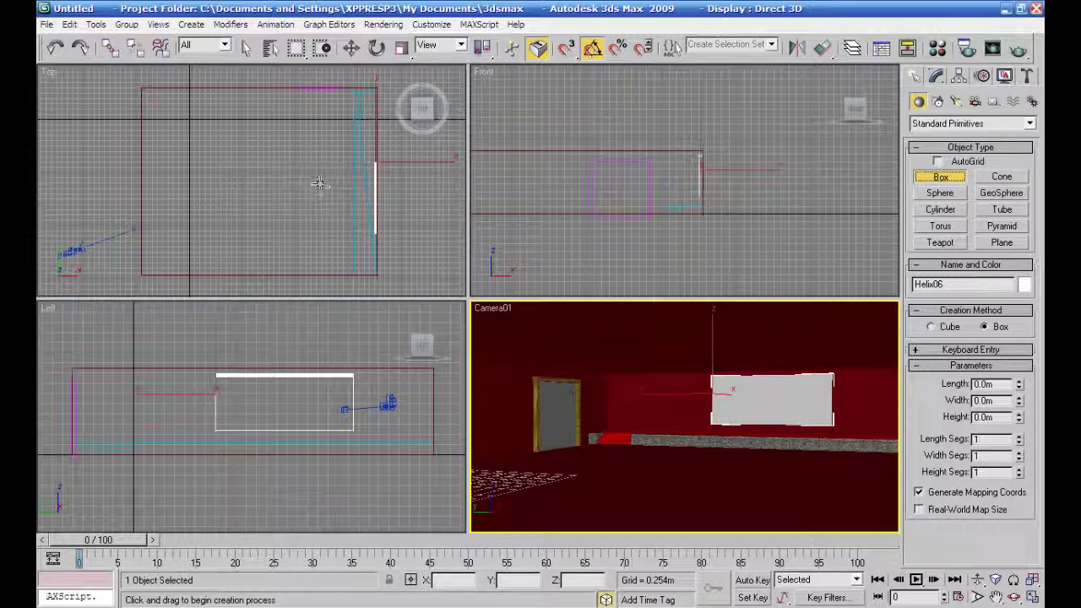
right_click(786, 180)
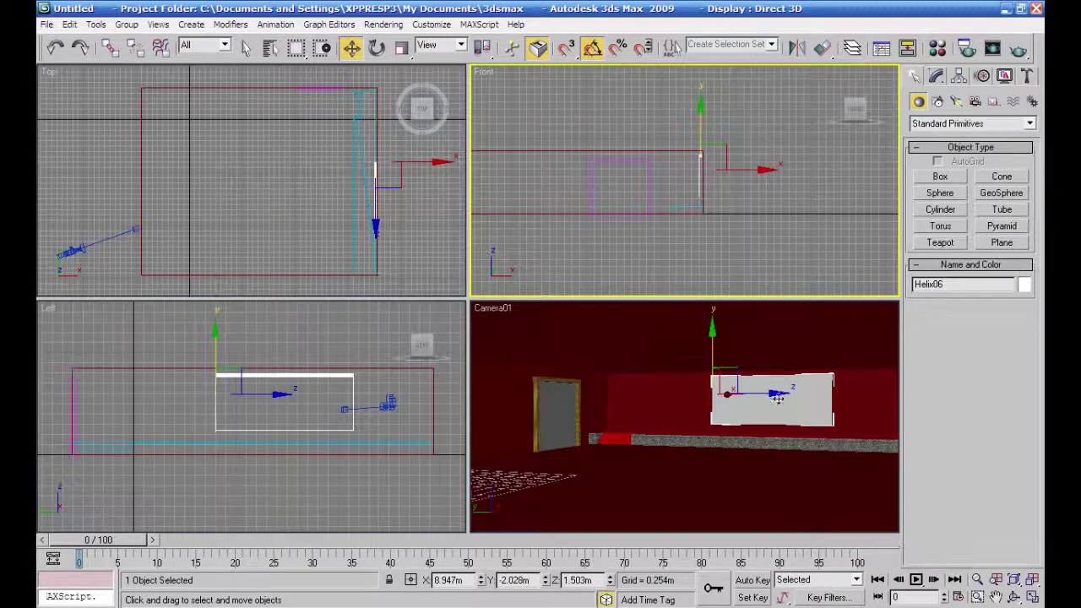
drag(779, 395, 750, 397)
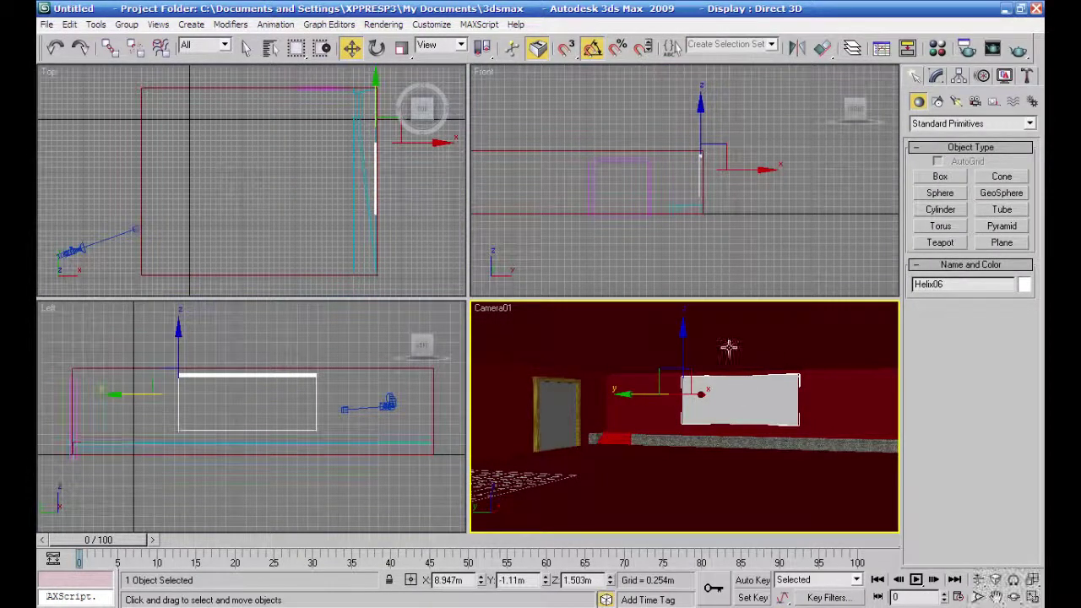
Create a flat box about 0.453 m long and 0.529 m wide facing the panel, and raise it close to the ceiling.
click(933, 178)
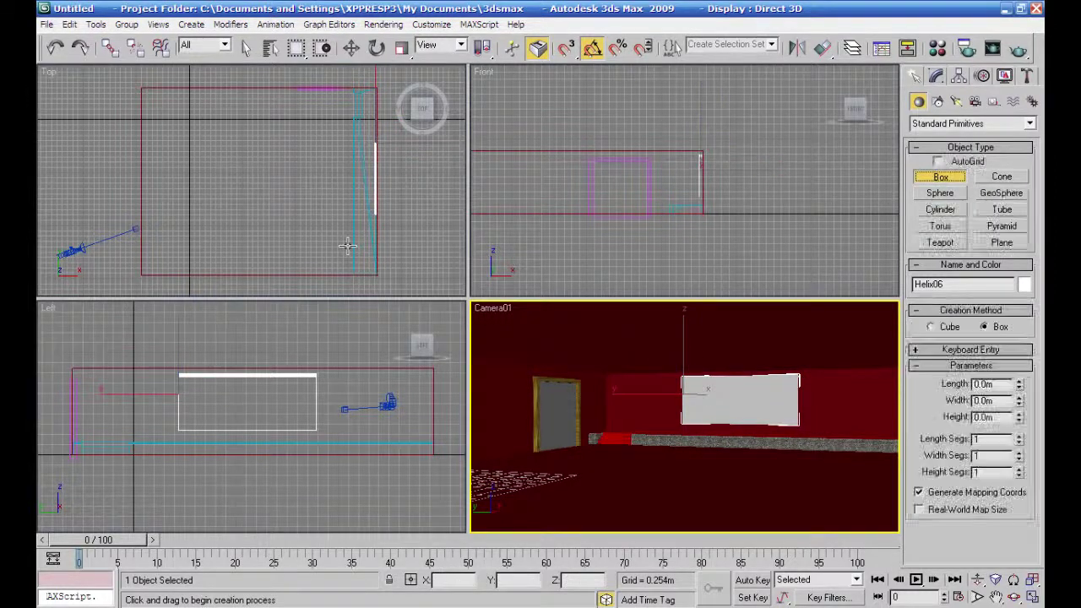
drag(306, 166, 309, 169)
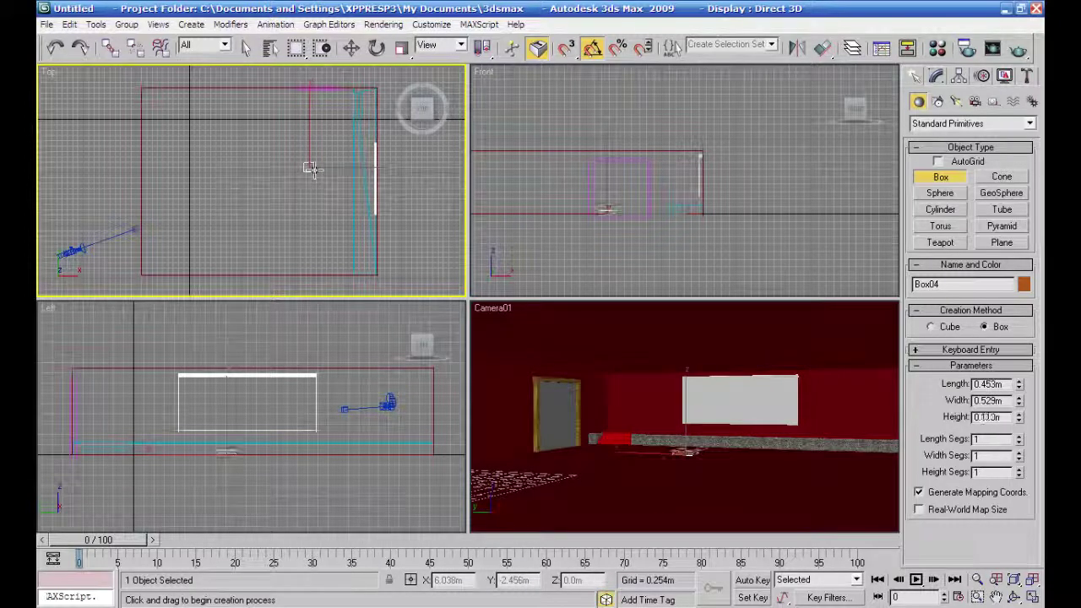
click(352, 47)
click(602, 173)
drag(602, 173, 612, 123)
drag(664, 166, 690, 164)
Switch the camera view to Perspective facing the panel from the side, and shift the box towards the panel to about X 6.691 m.
click(696, 427)
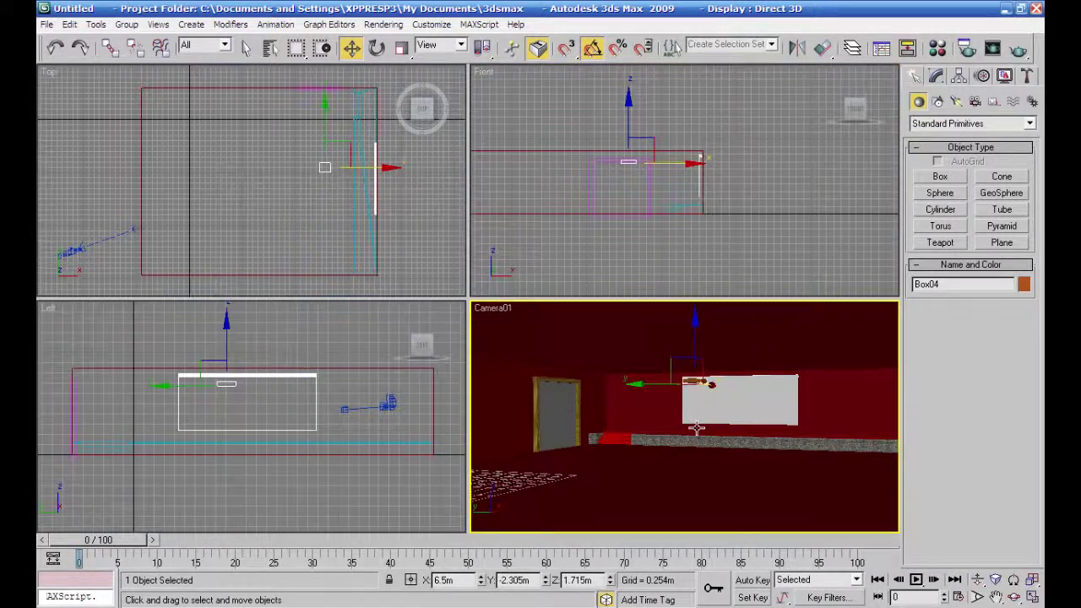
key(p)
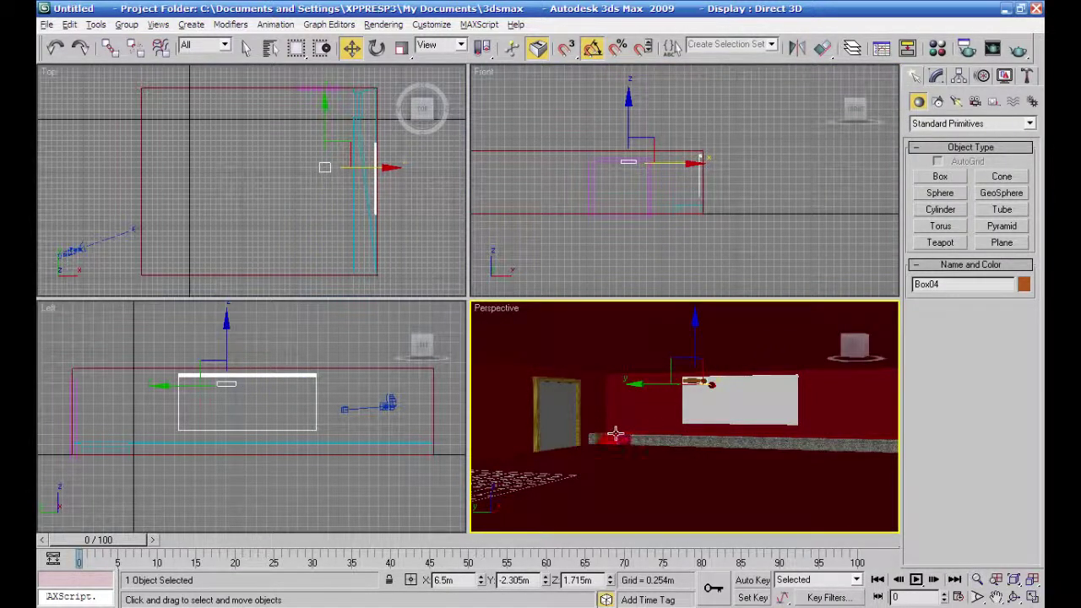
alt+middle_drag(745, 422, 660, 473)
scroll(688, 263, up, 3)
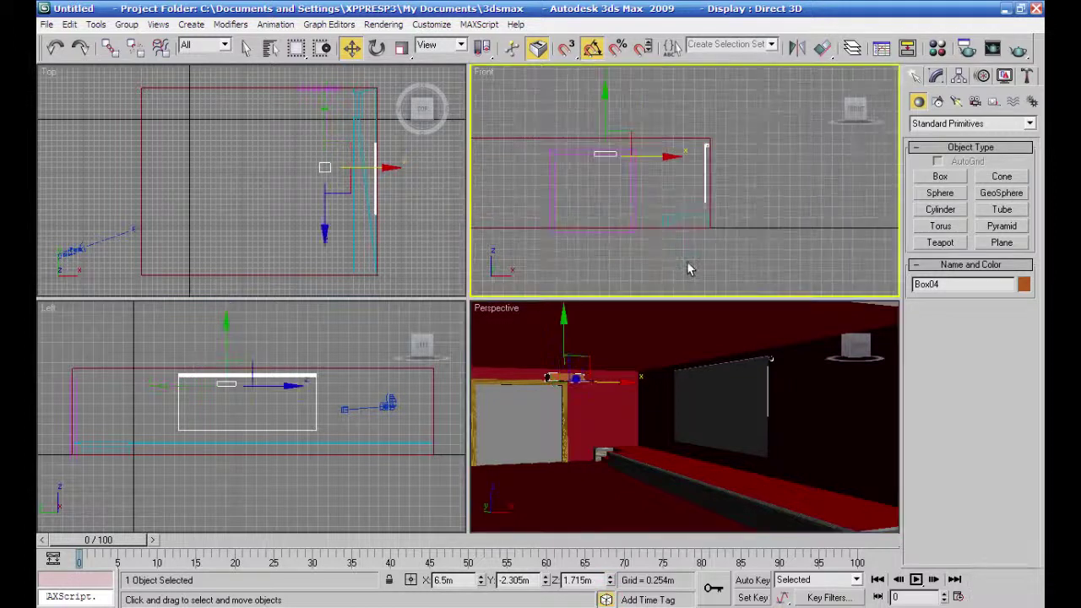
drag(600, 125, 610, 125)
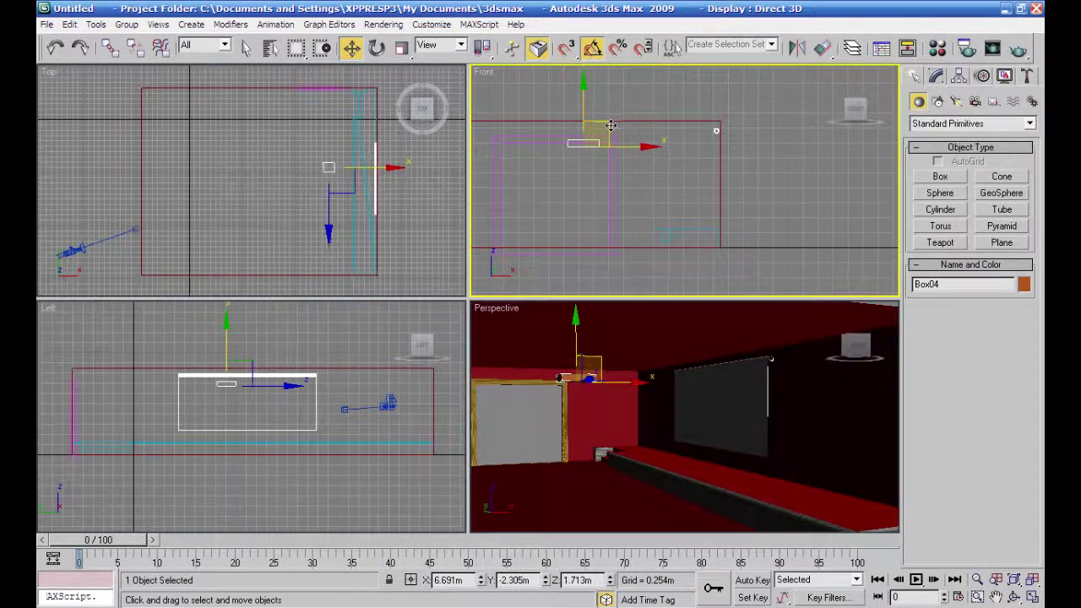
Create a standard Target Spot light in the Front view from the box to the panel, with a target distance of about 1.991 m.
click(958, 101)
click(944, 124)
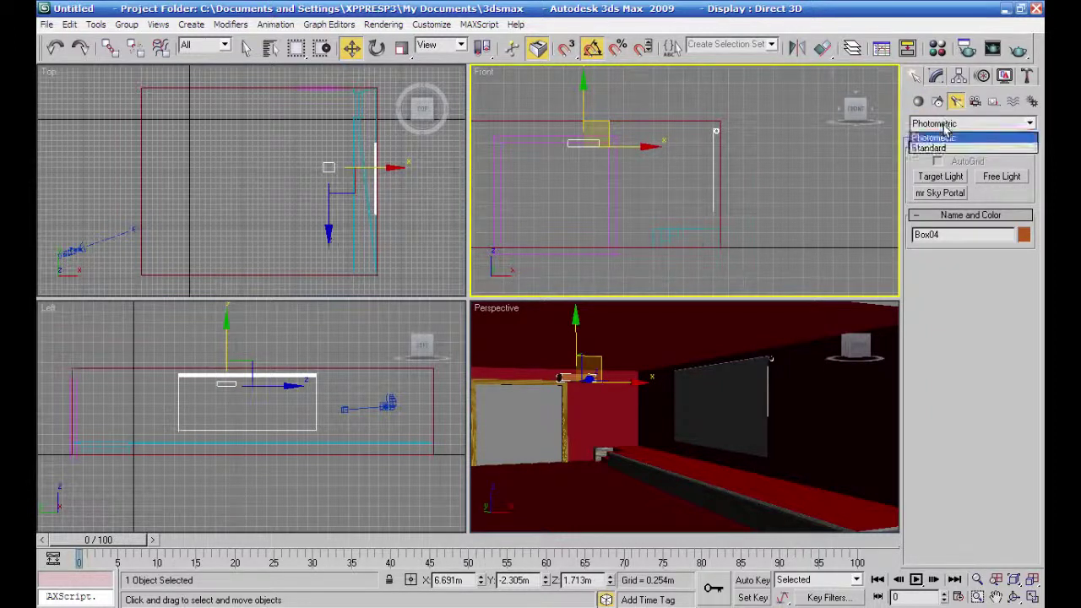
click(942, 135)
click(941, 178)
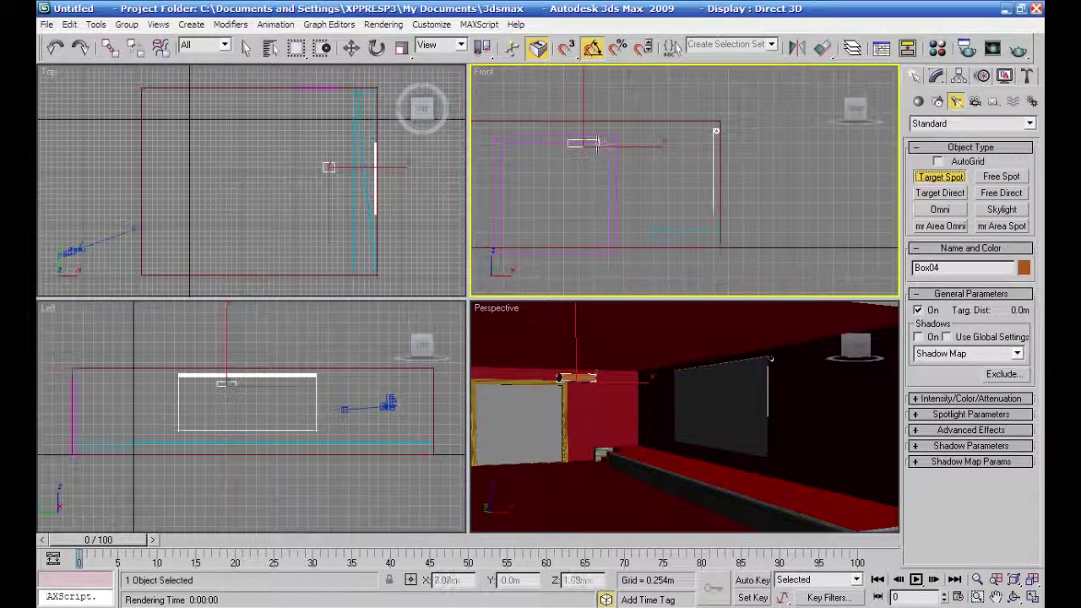
drag(603, 144, 715, 145)
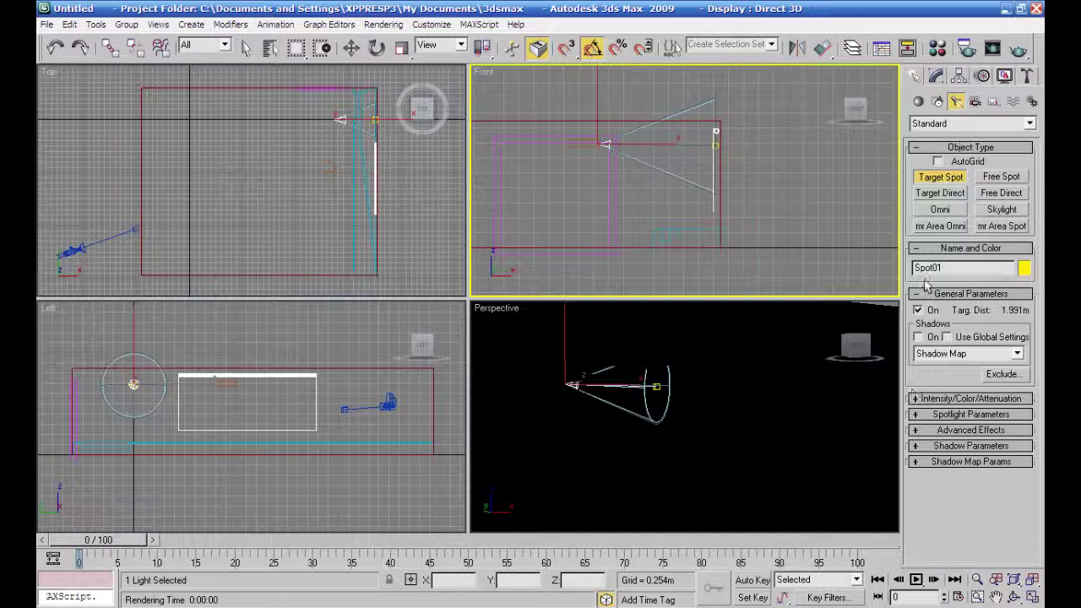
Turn off the Targeted option of the new spotlight.
key(w)
click(936, 76)
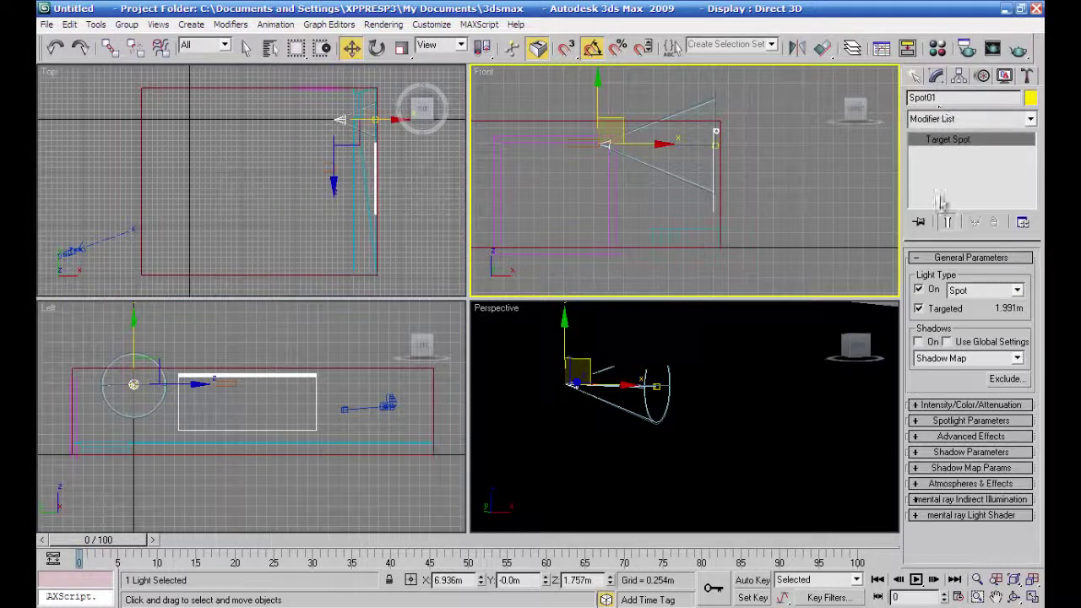
click(919, 310)
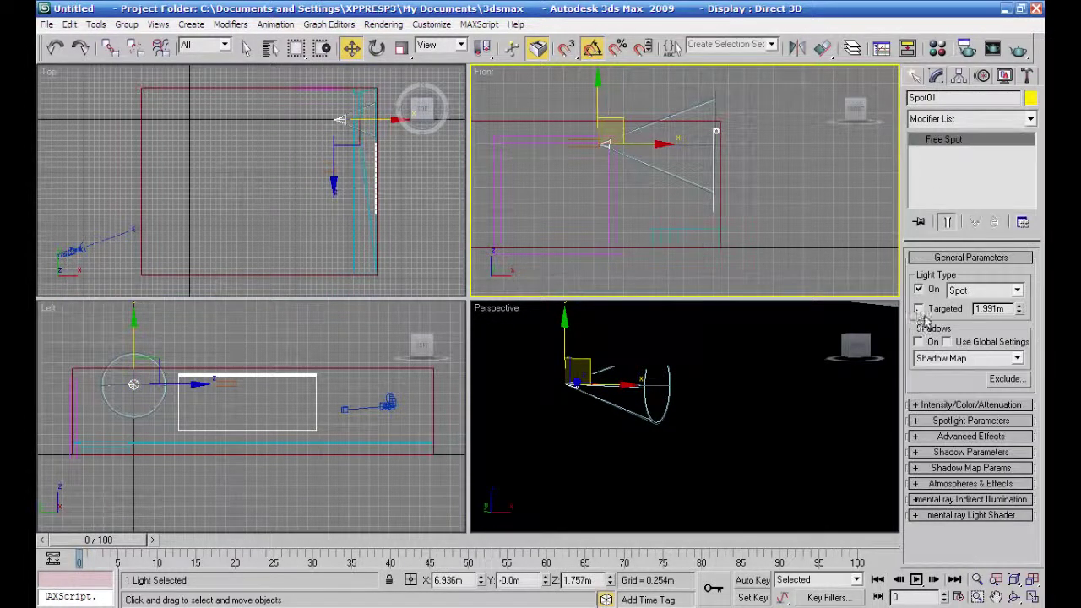
Create a standard Omni light near the middle of the room in the Top view and raise it to about Z 1.687 m.
click(914, 76)
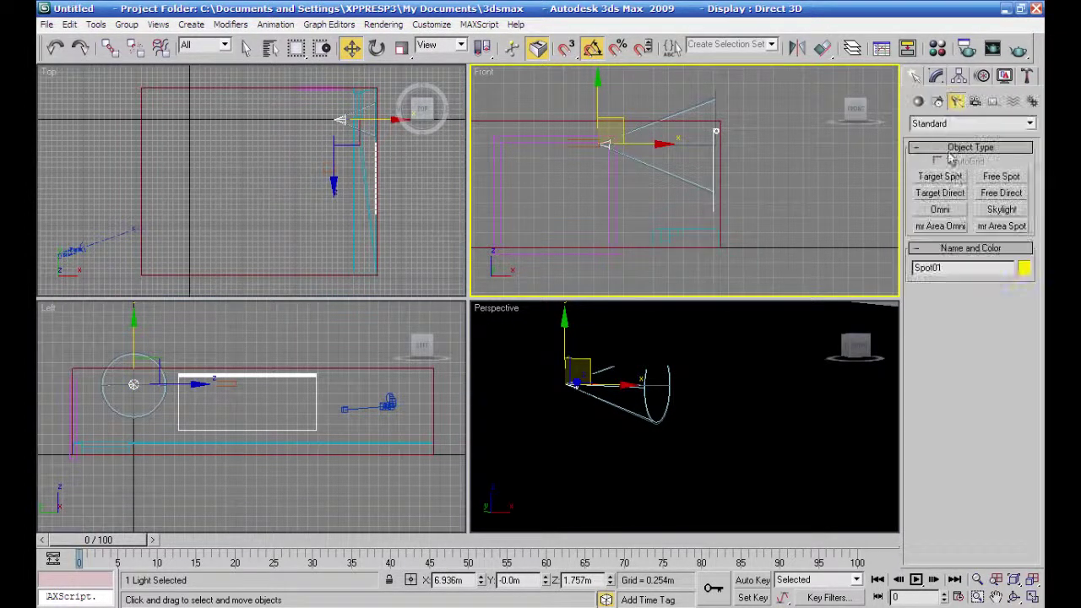
click(940, 211)
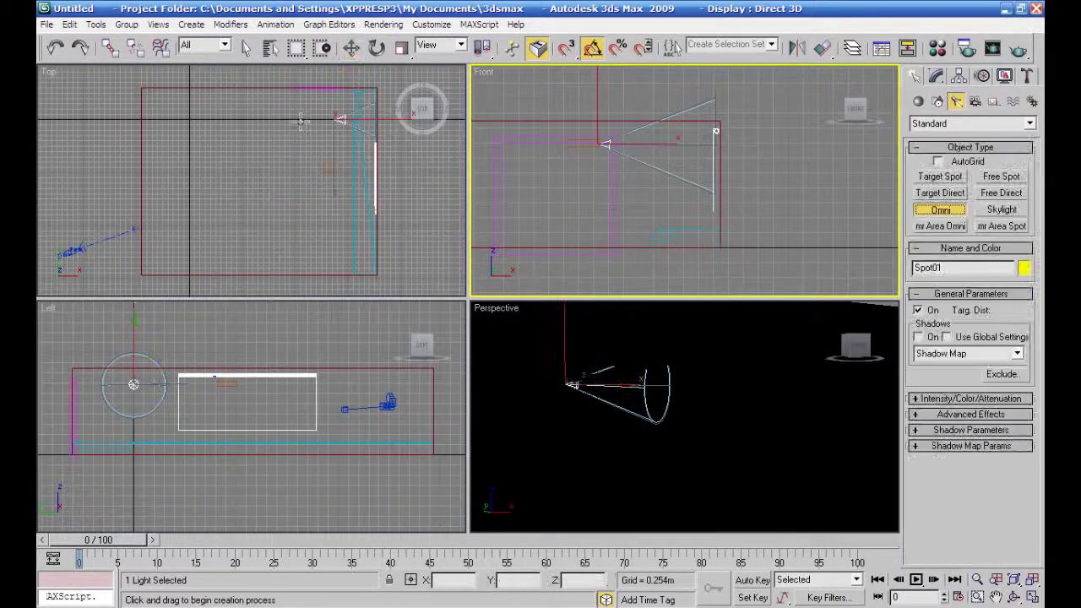
click(239, 174)
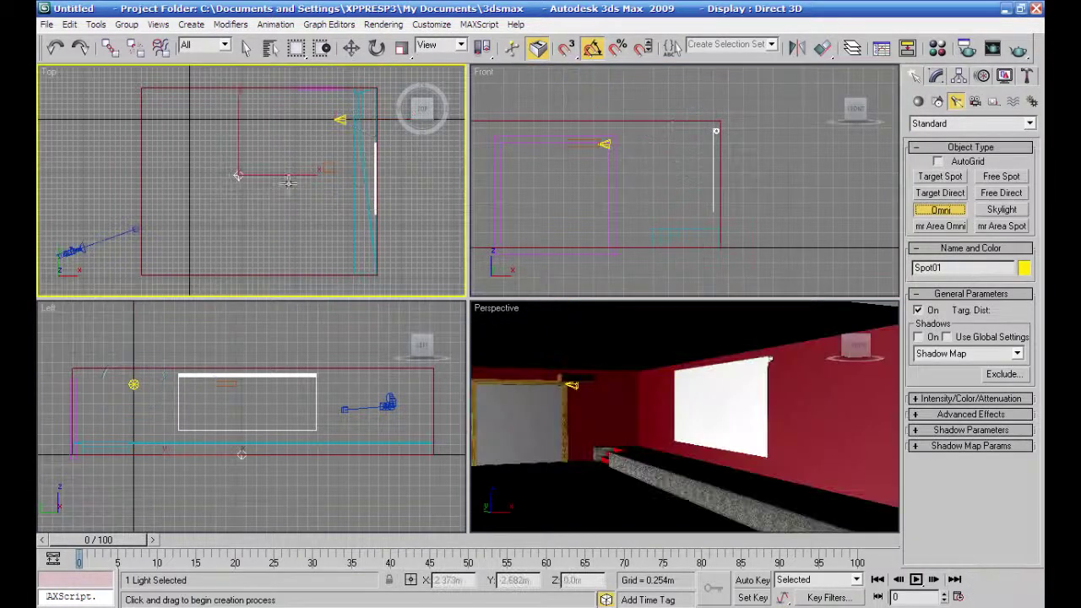
click(350, 48)
middle_click(574, 226)
middle_drag(590, 225, 703, 213)
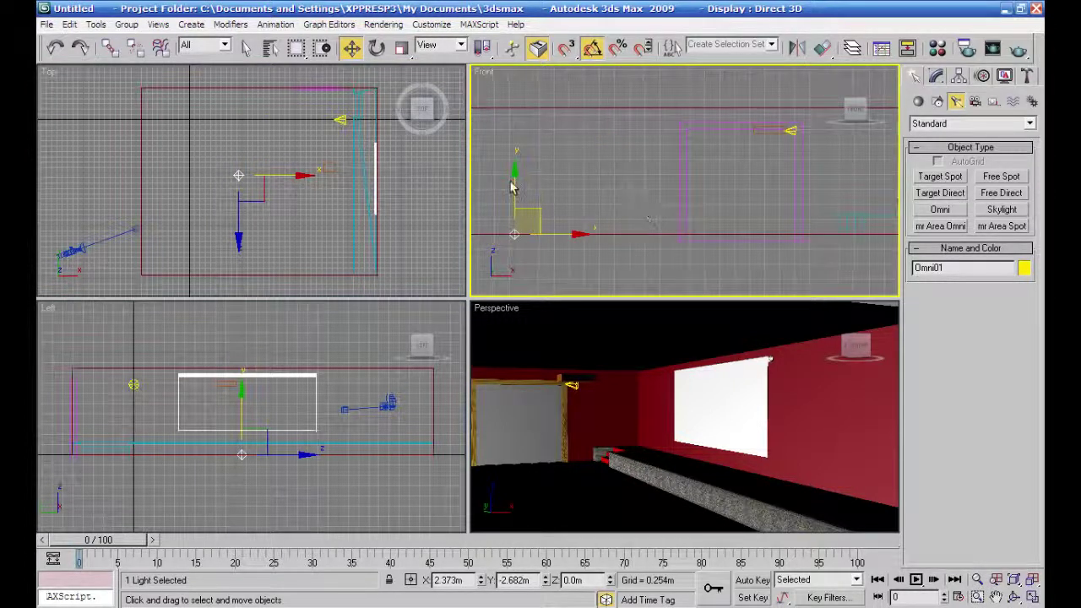
drag(511, 186, 515, 89)
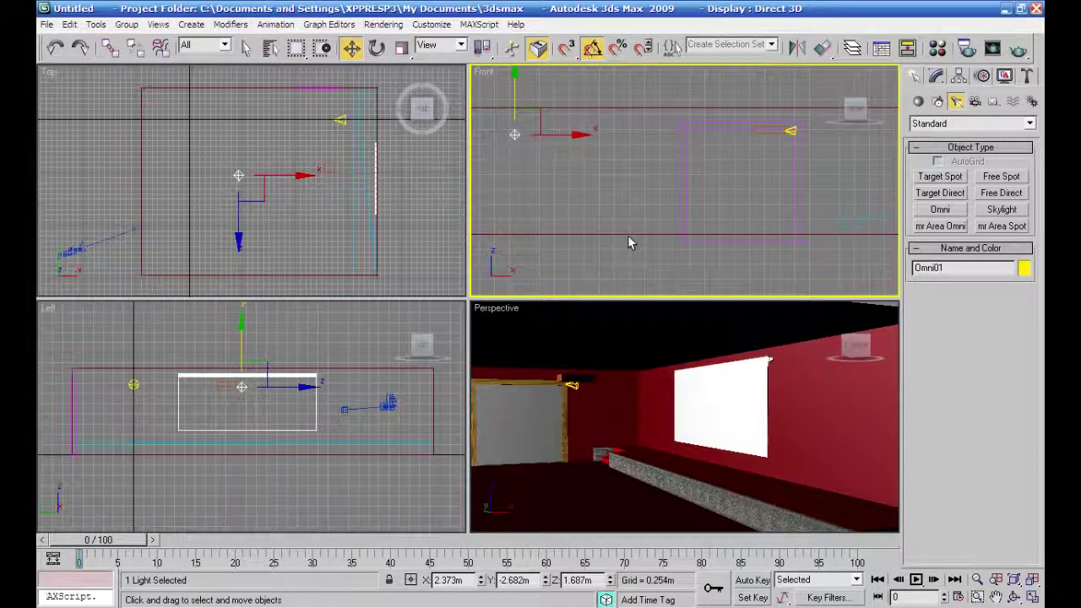
Move the spotlight in the Front view back into the projector box, to about X 6.779 m and Z 1.783 m.
click(791, 131)
middle_drag(763, 172, 577, 203)
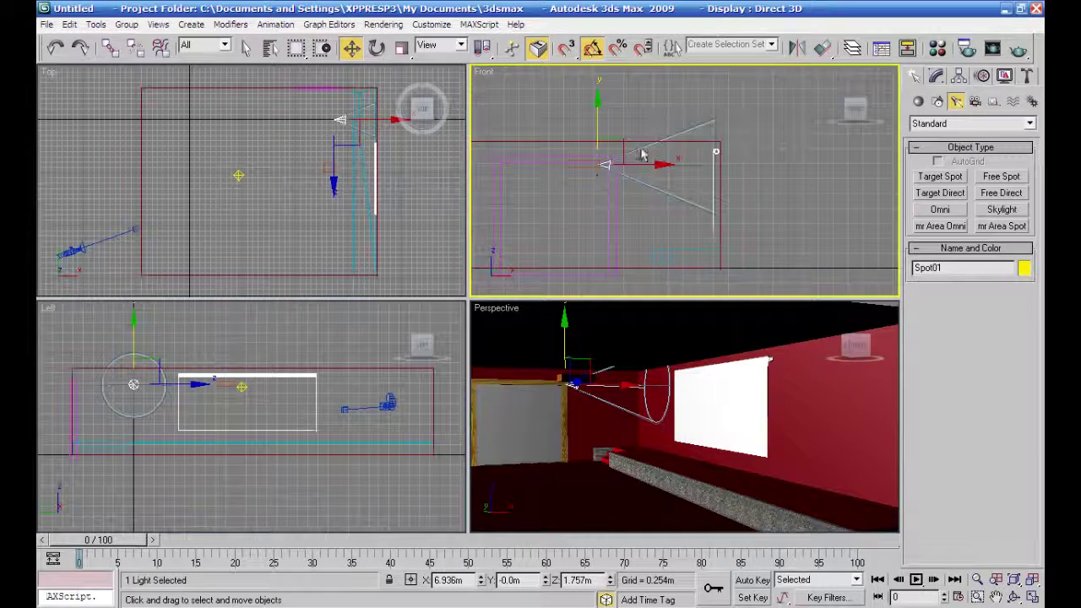
drag(611, 148, 611, 145)
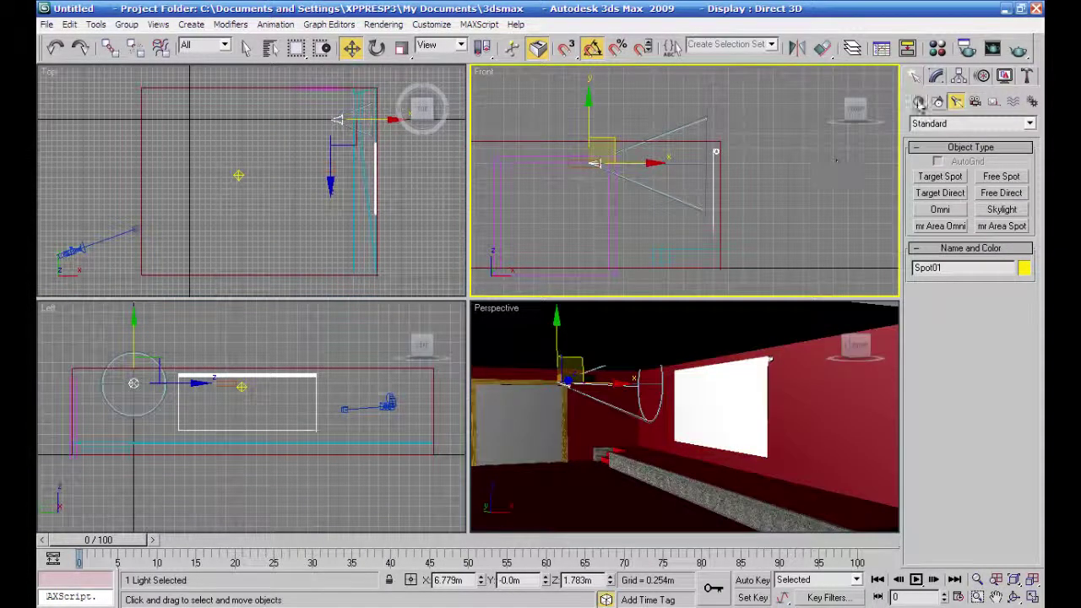
Enable Targeted on the spotlight and move its target to the panel at about X 8.916 m.
click(937, 78)
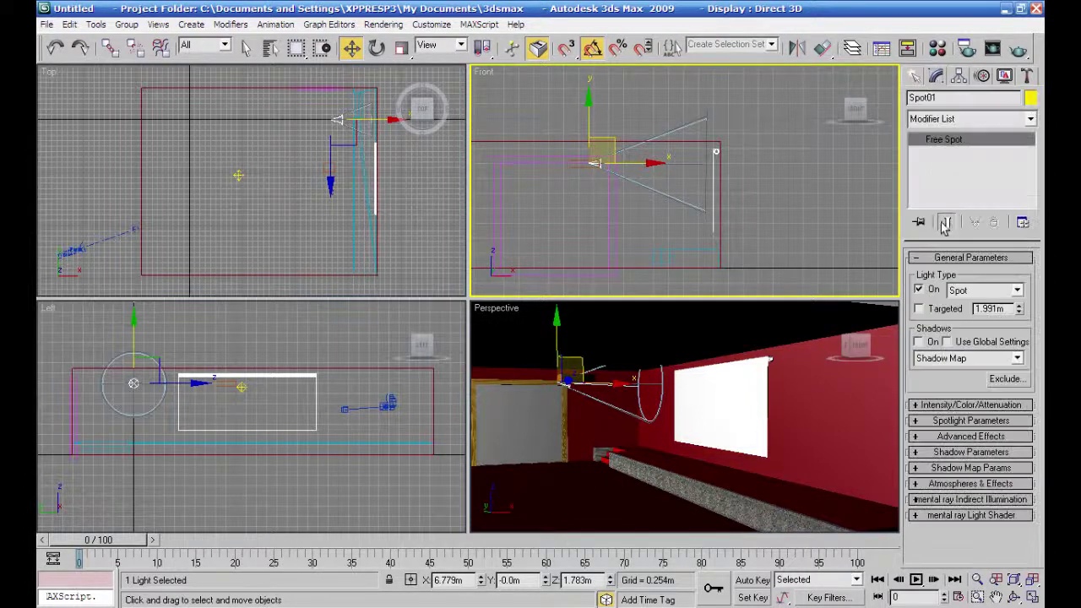
click(927, 310)
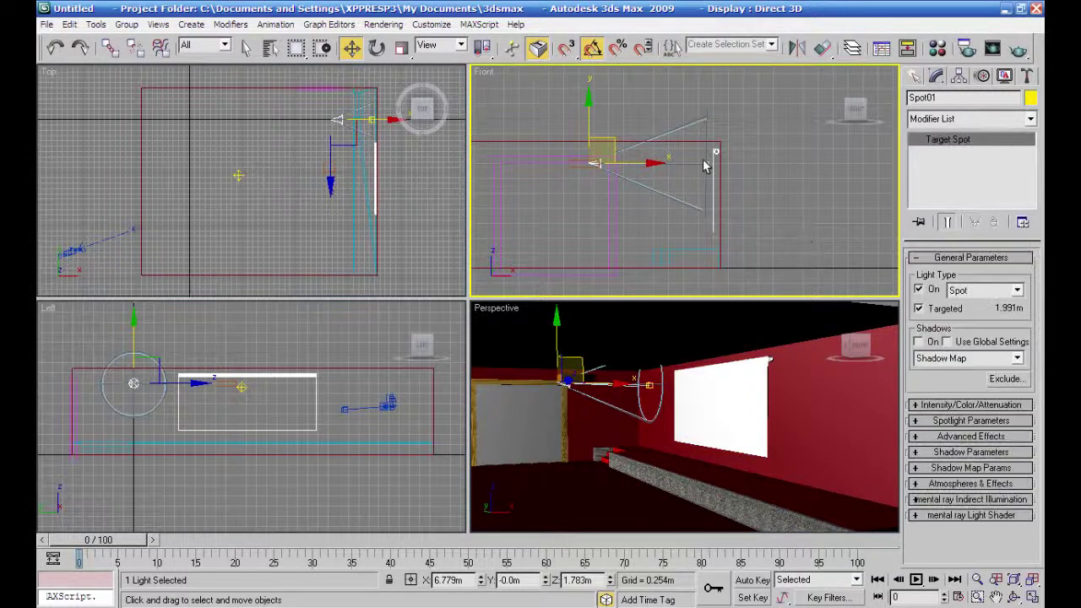
click(709, 165)
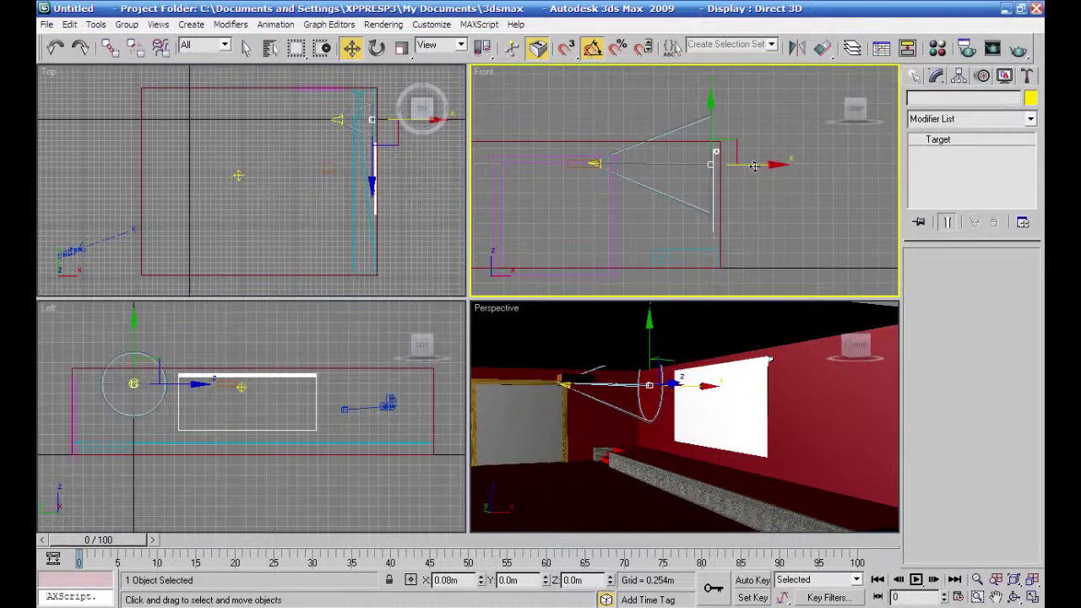
drag(755, 166, 757, 167)
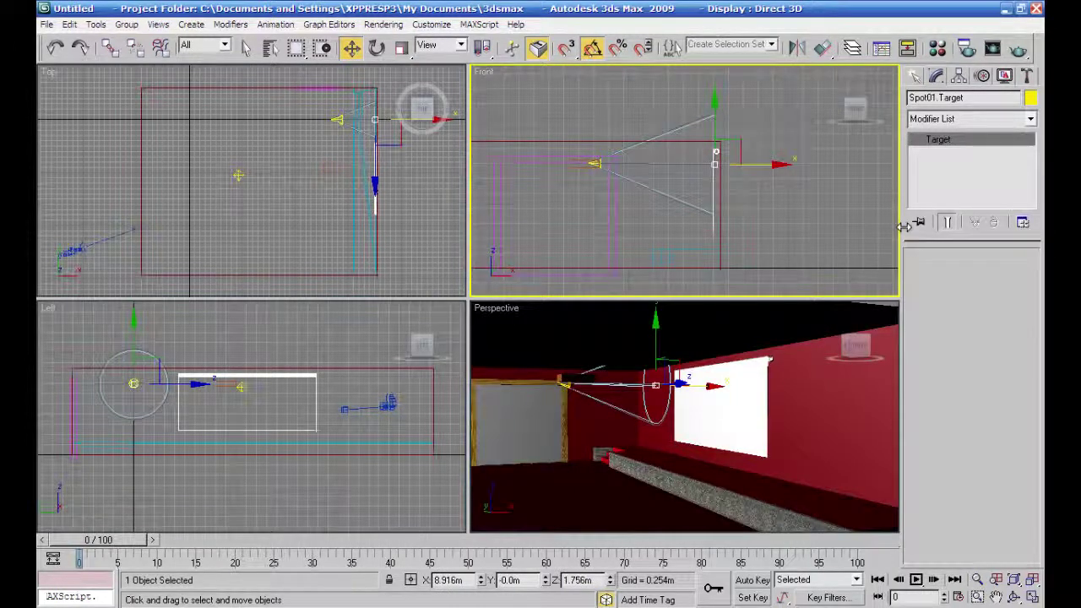
Reselect the spotlight at the projector box and make it a free spot by disabling Targeted.
click(595, 165)
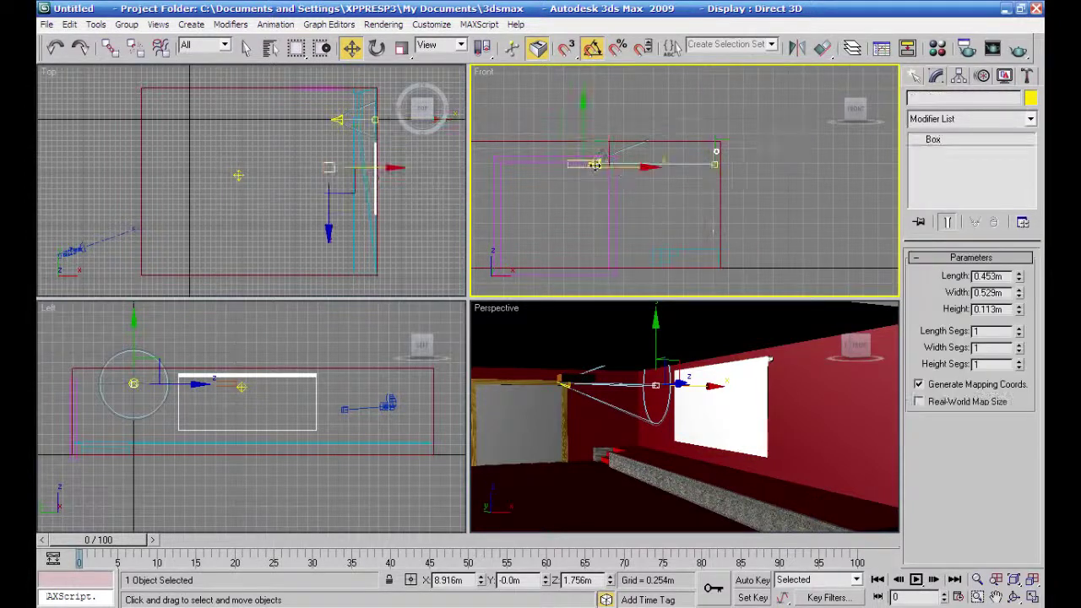
click(595, 165)
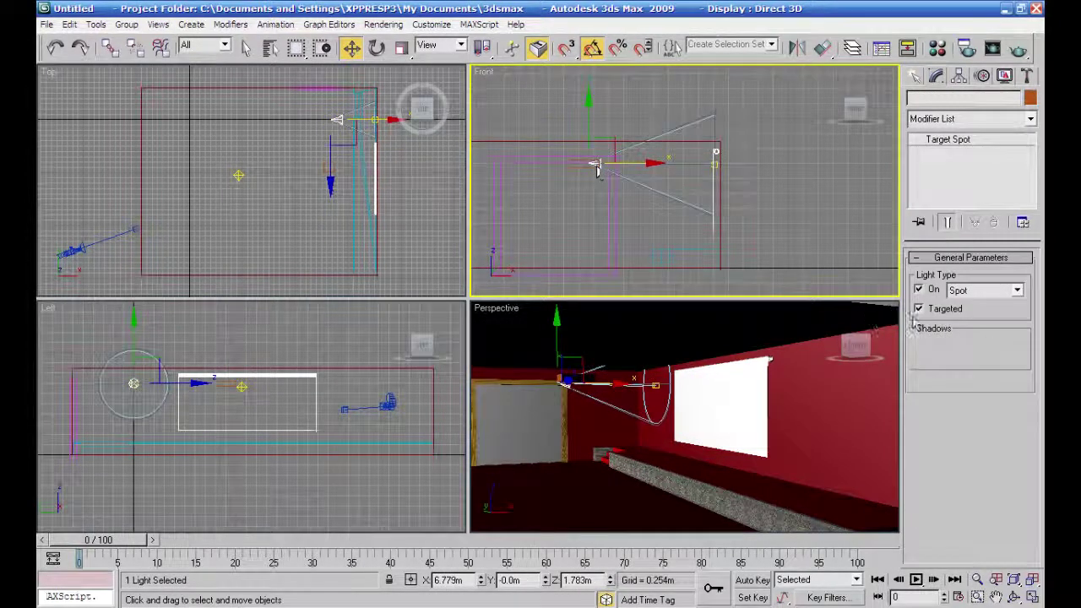
click(919, 310)
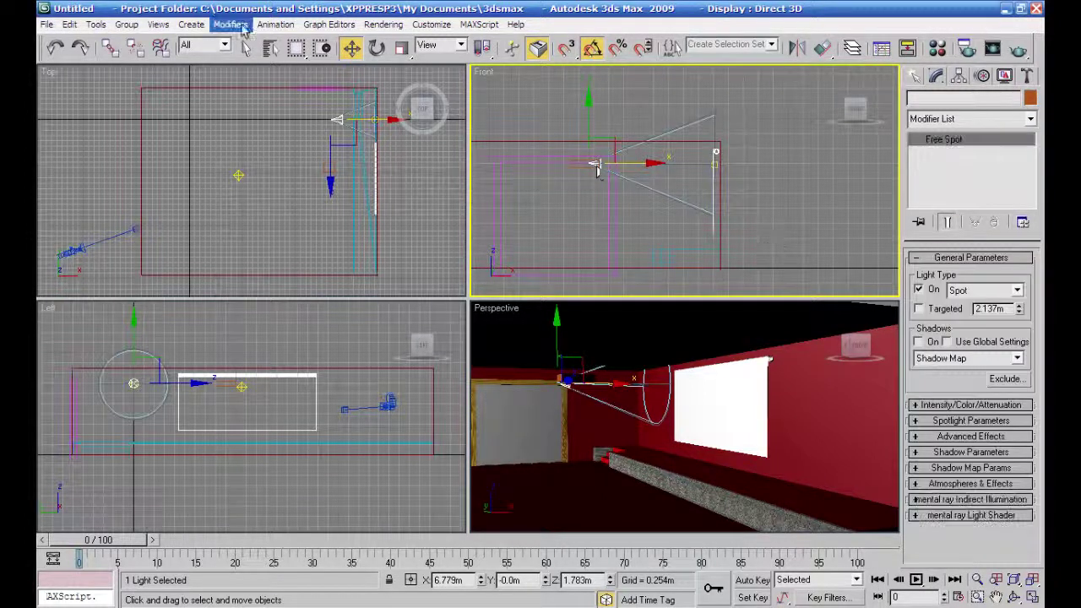
Try to link the spotlight to the projector box as its parent.
click(110, 48)
scroll(569, 197, up, 2)
middle_drag(570, 197, 733, 197)
click(716, 192)
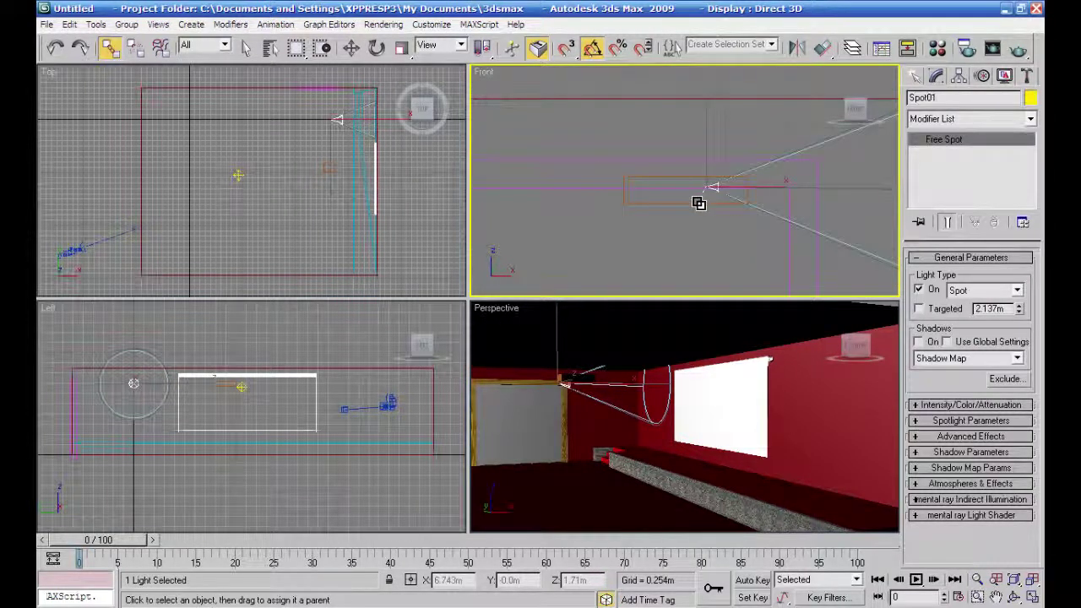
click(353, 48)
Rotate the spotlight -15 degrees in the Front view so it tilts down towards the panel.
scroll(591, 188, down, 3)
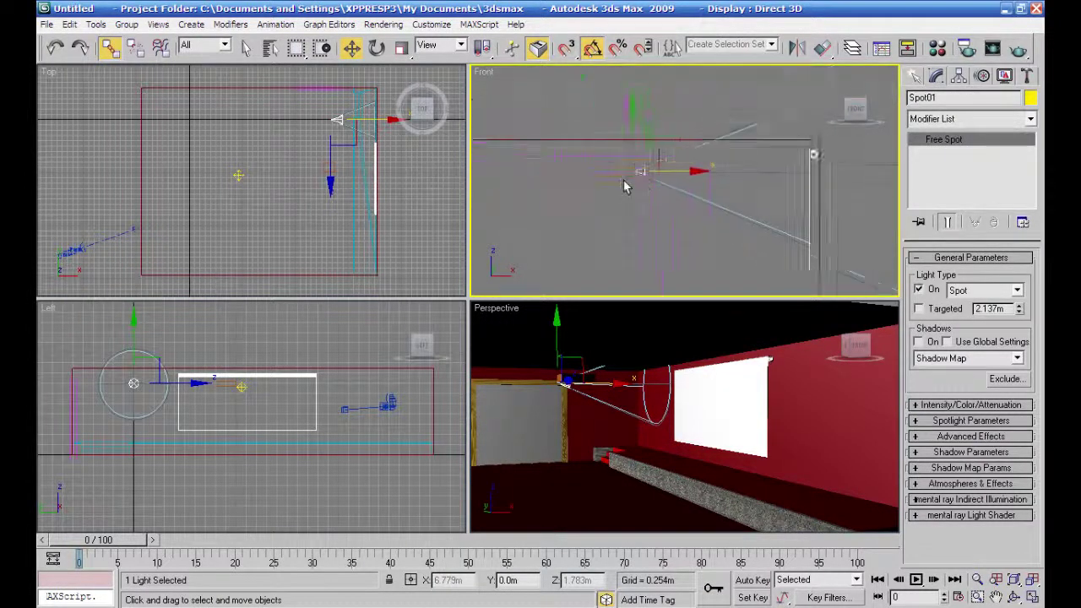
middle_drag(622, 184, 573, 185)
click(377, 48)
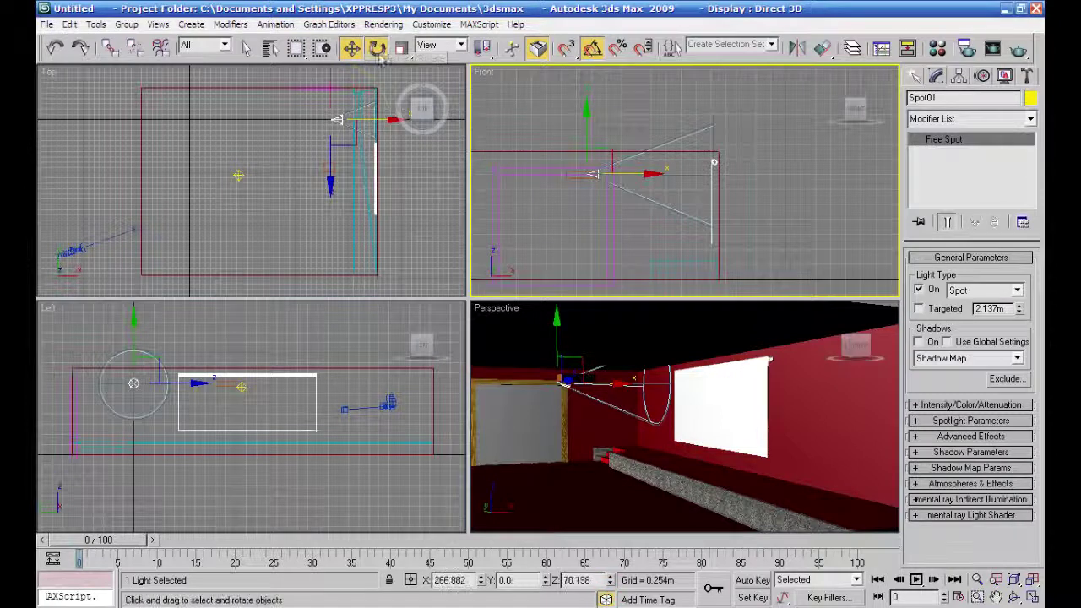
drag(641, 157, 641, 165)
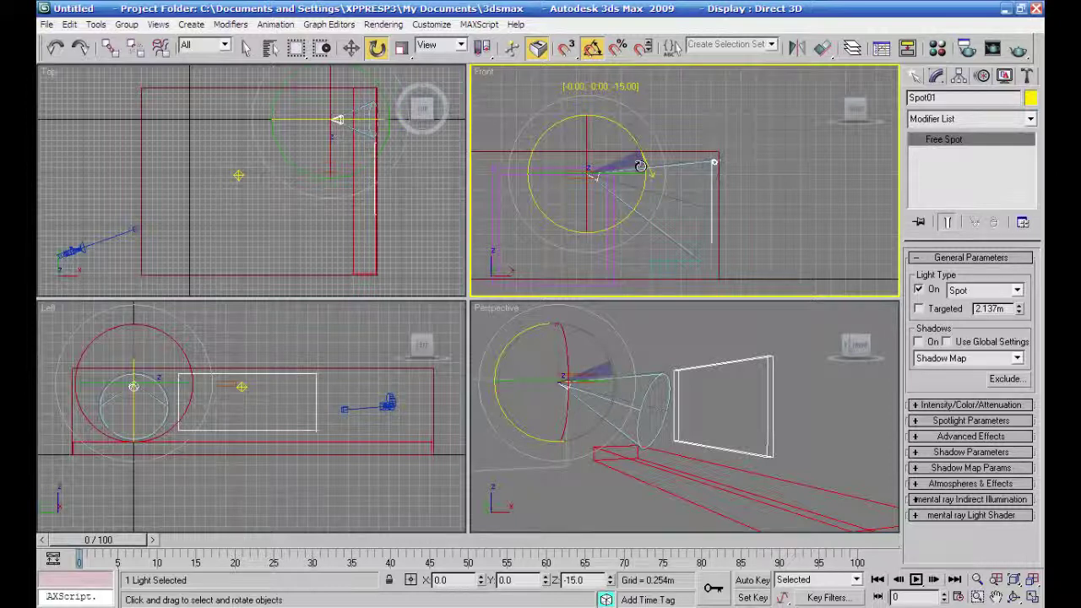
drag(641, 165, 641, 165)
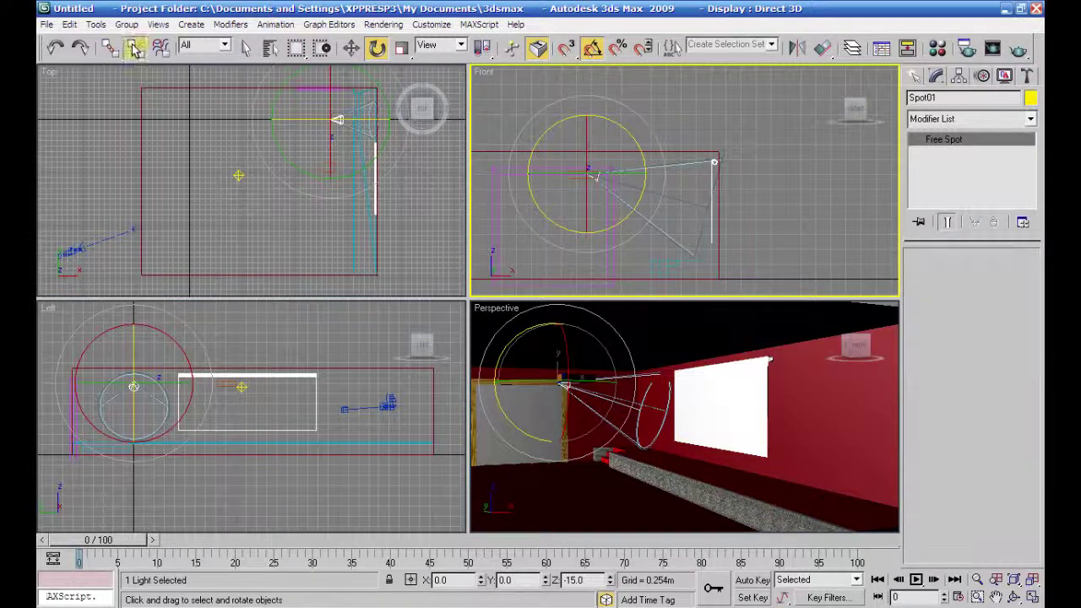
Move the spotlight in the Top view into line with the projector box, to about Y -2.273 m.
click(351, 48)
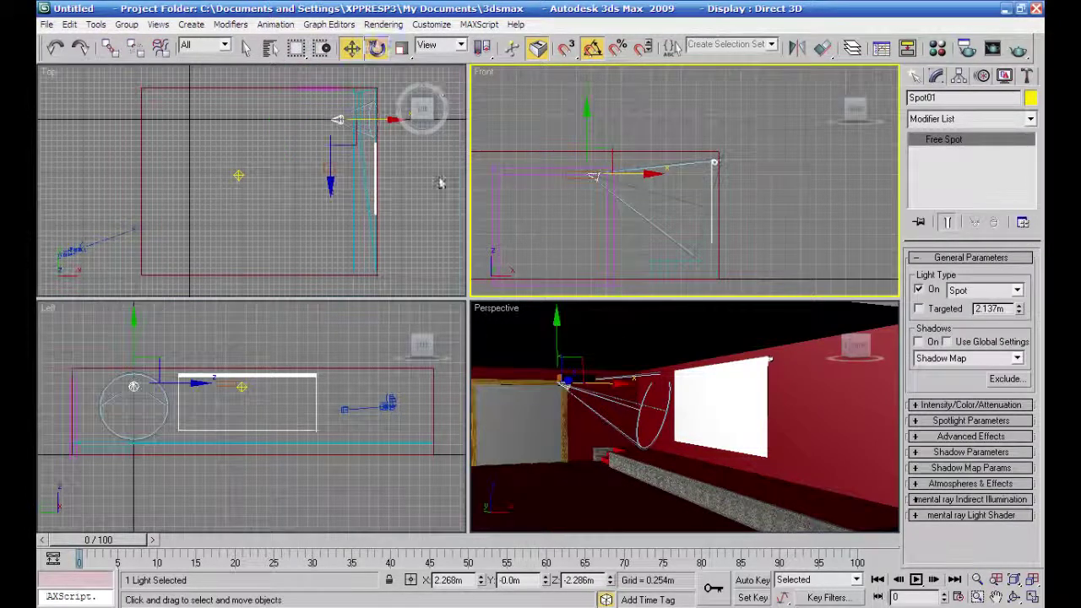
right_click(397, 173)
scroll(385, 171, up, 5)
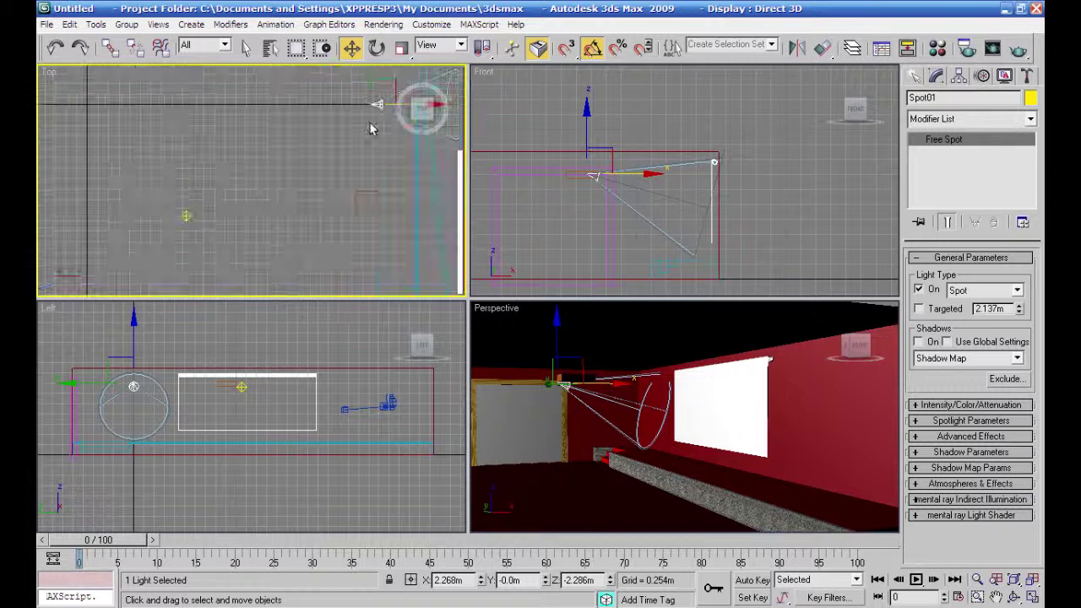
drag(374, 106, 377, 199)
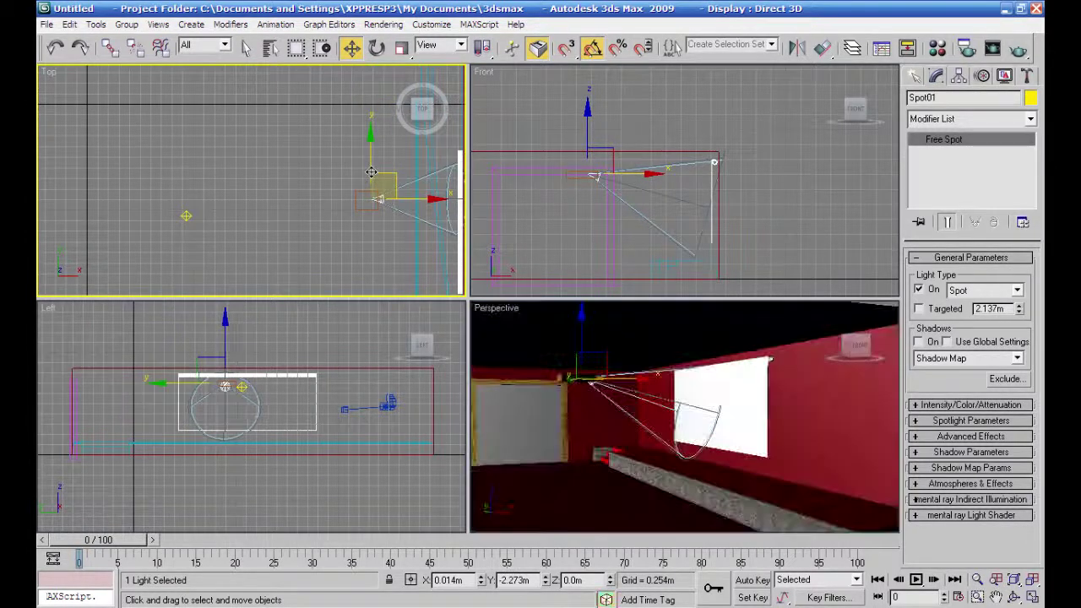
Try again in the Front view to link the aligned spotlight to the projector box.
right_click(591, 199)
scroll(612, 177, up, 5)
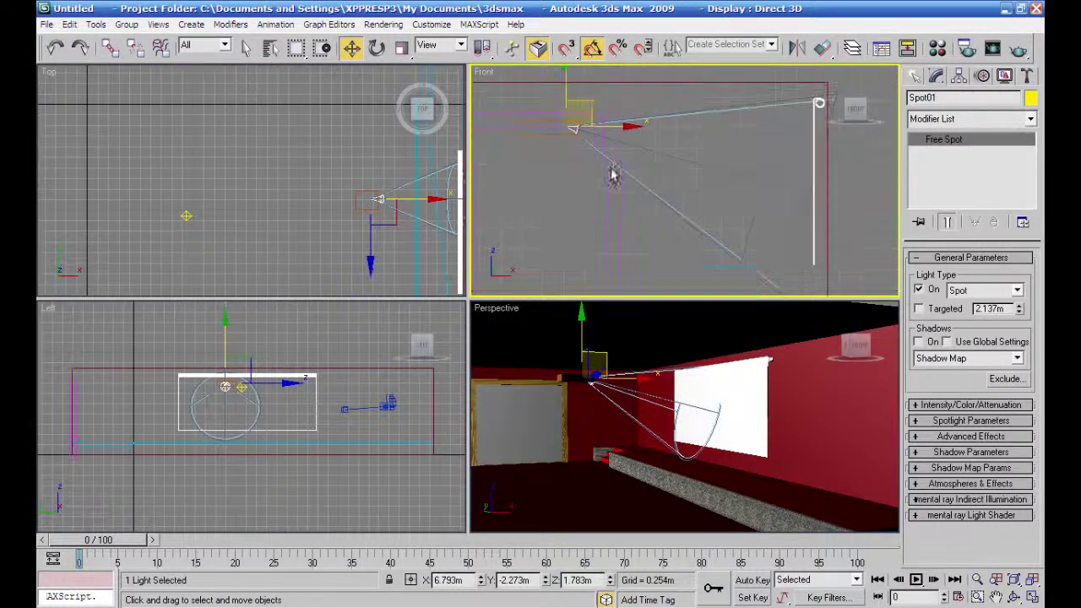
click(113, 49)
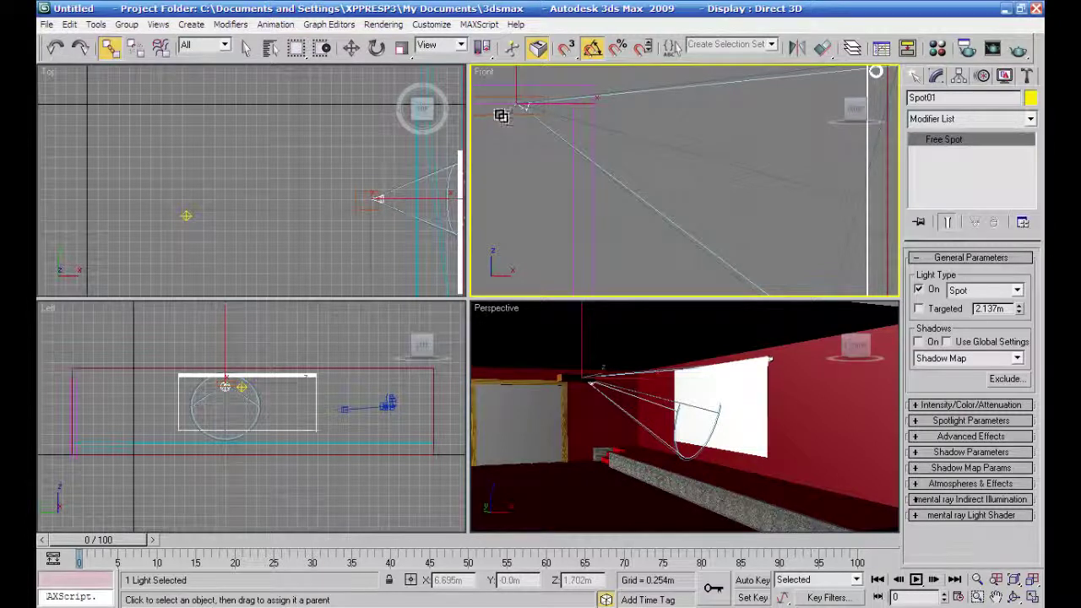
scroll(697, 234, down, 3)
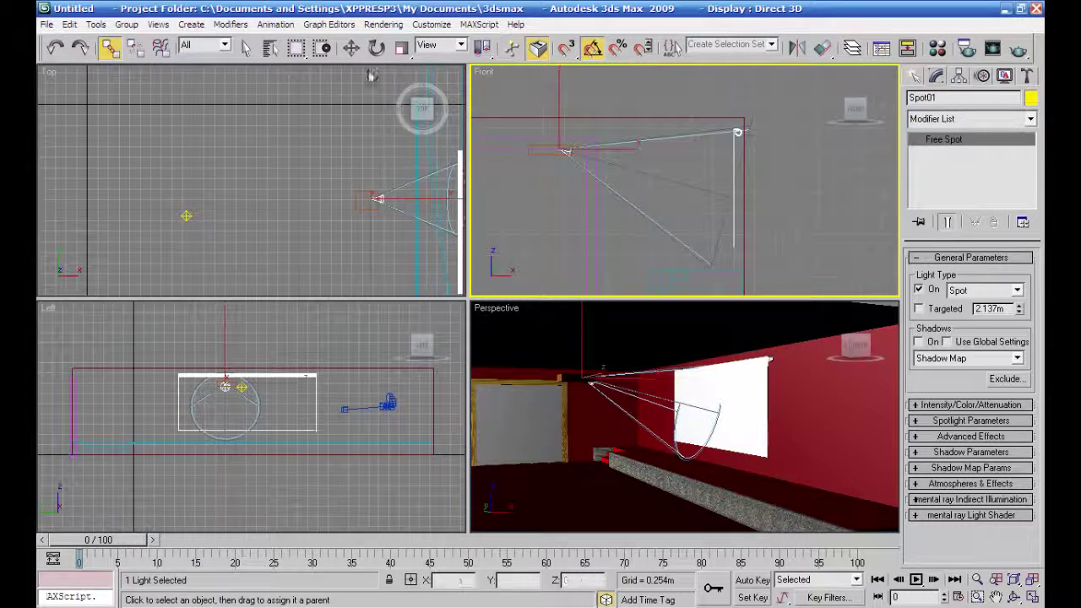
click(351, 49)
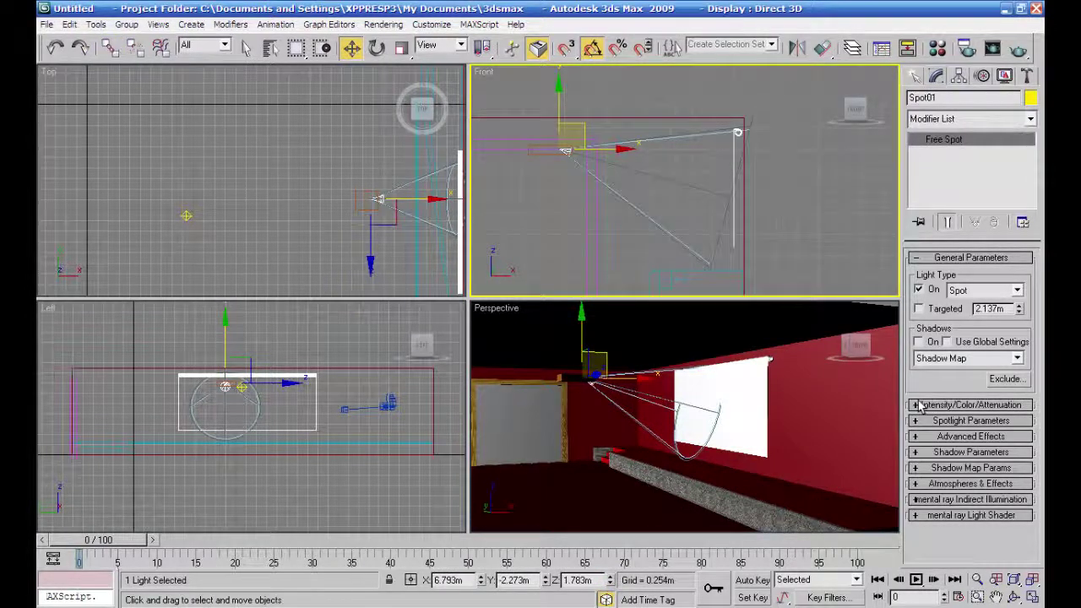
key(l)
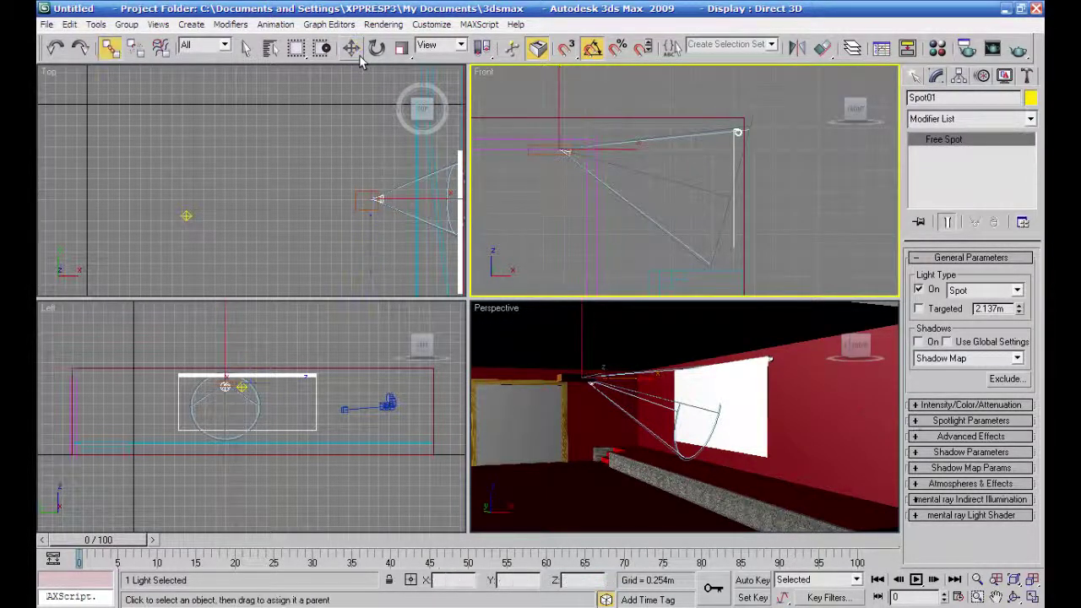
Change the spotlight's light cone shape to Rectangle with an aspect of 2.85.
click(919, 422)
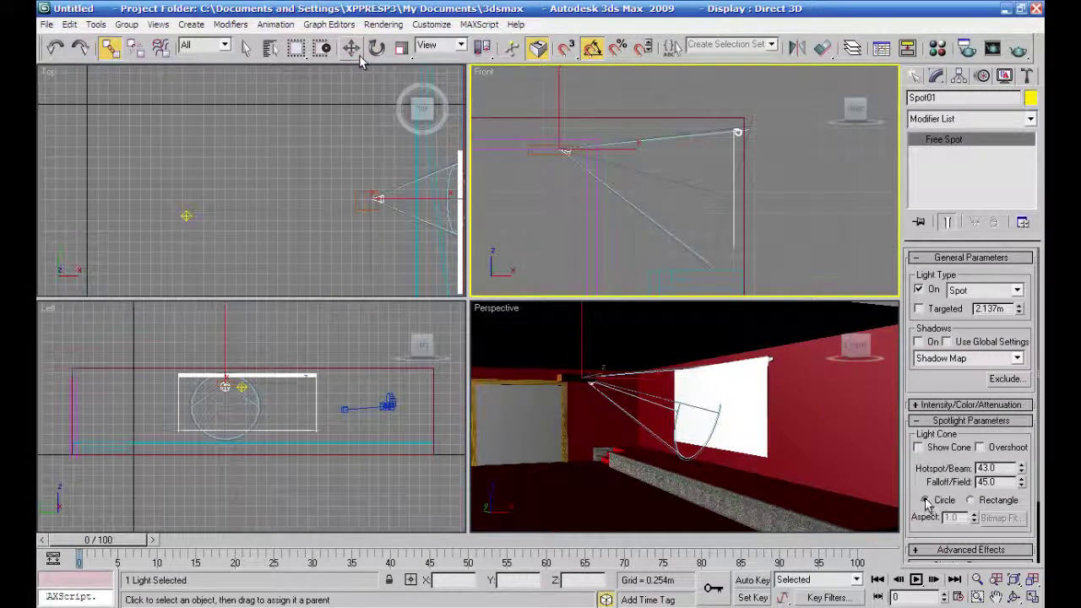
key(w)
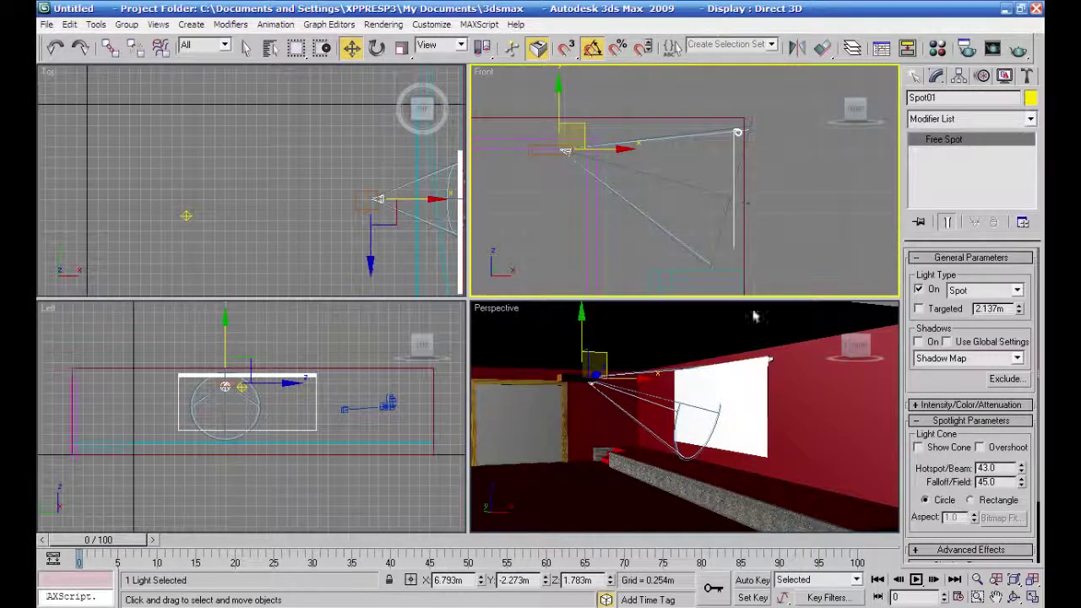
click(972, 501)
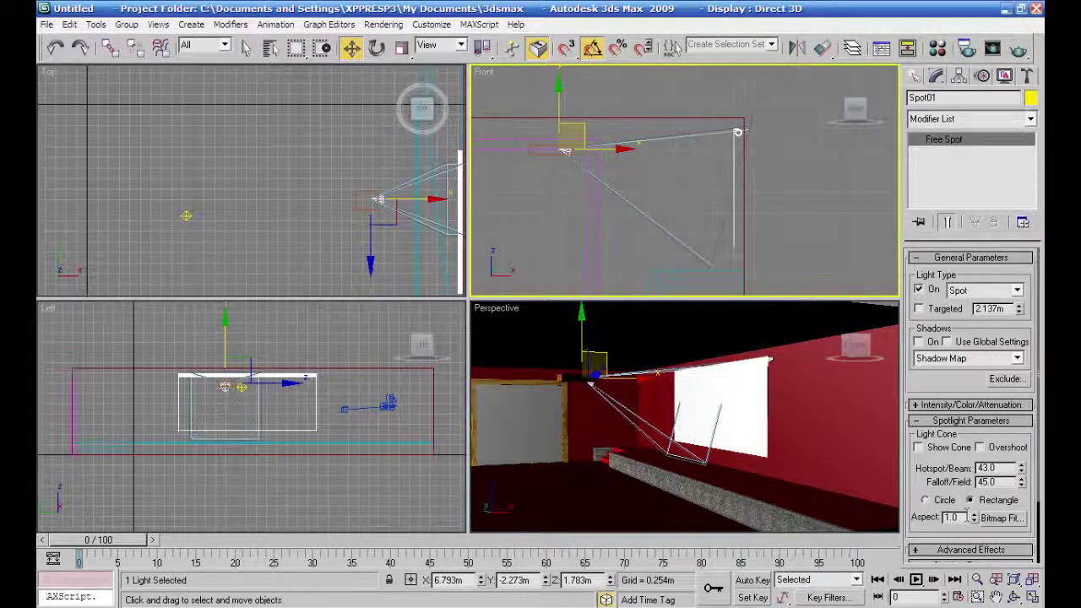
mouse_move(972, 519)
mouse_down()
mouse_move(966, 370)
mouse_move(957, 377)
mouse_up()
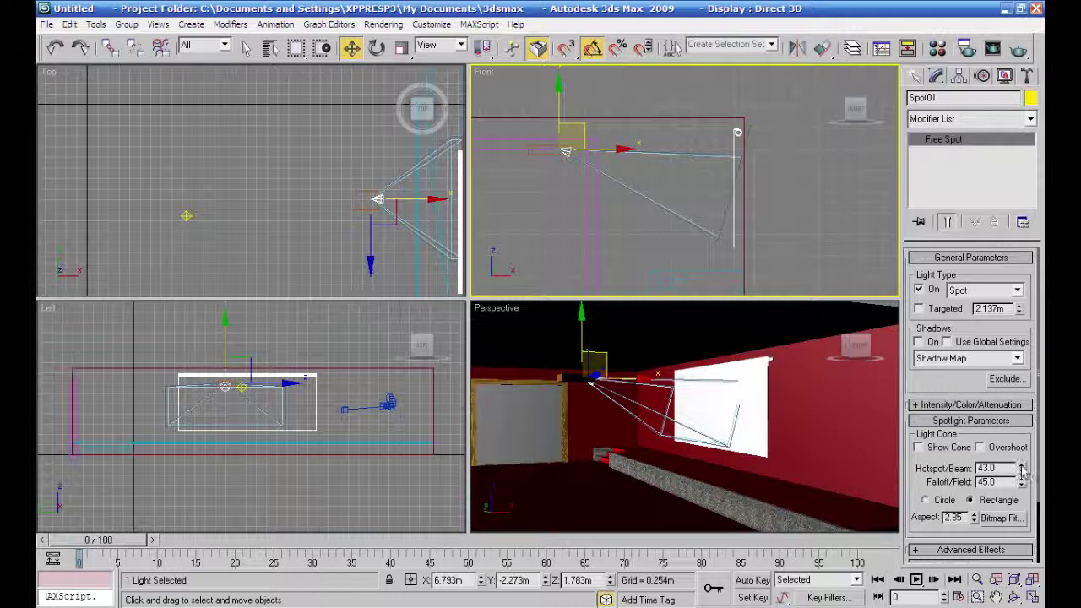
Set the spotlight's Hotspot/Beam to 42.0 and Falloff/Field to 47.9 to fit the beam to the panel.
mouse_move(1022, 474)
mouse_down()
mouse_move(1019, 445)
mouse_move(1020, 479)
mouse_up()
middle_drag(169, 212, 149, 210)
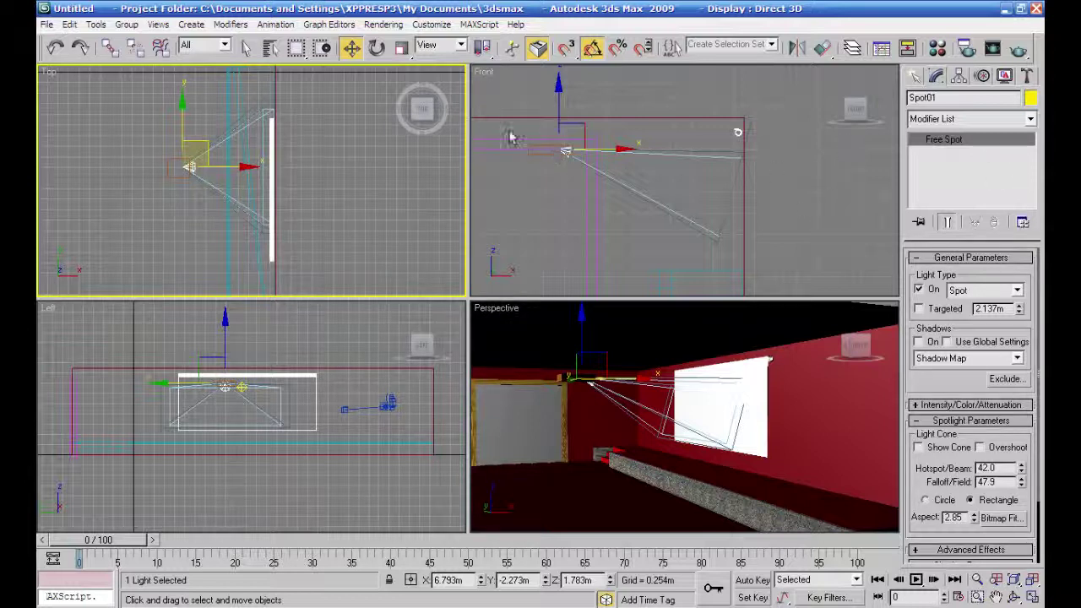
click(195, 153)
click(853, 149)
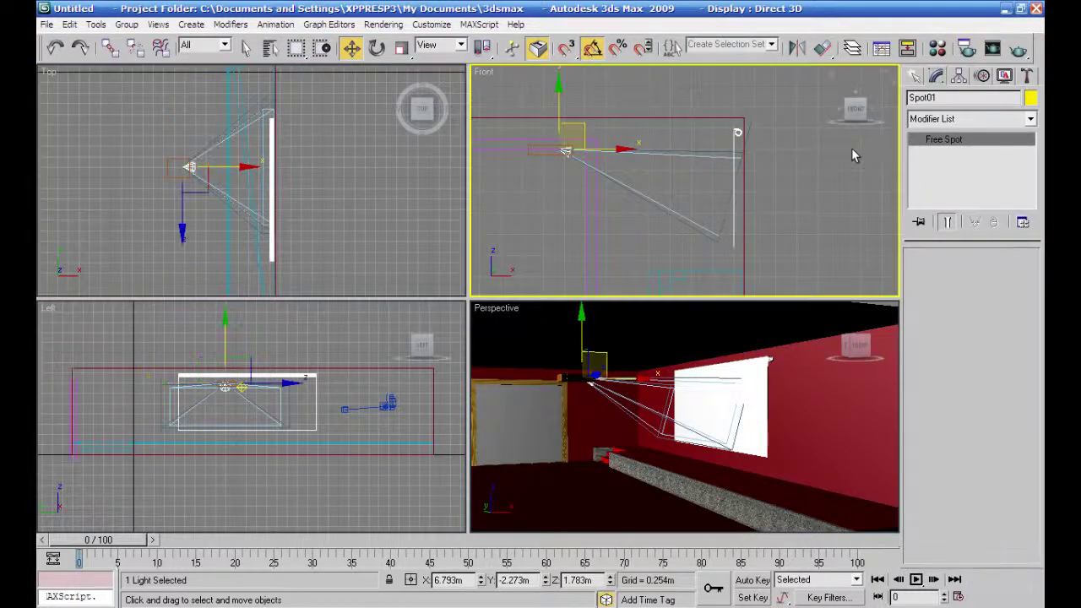
Move the projector box with its linked spotlight in the Top view to about Y -2.758 m, centring the beam on the screen.
click(535, 153)
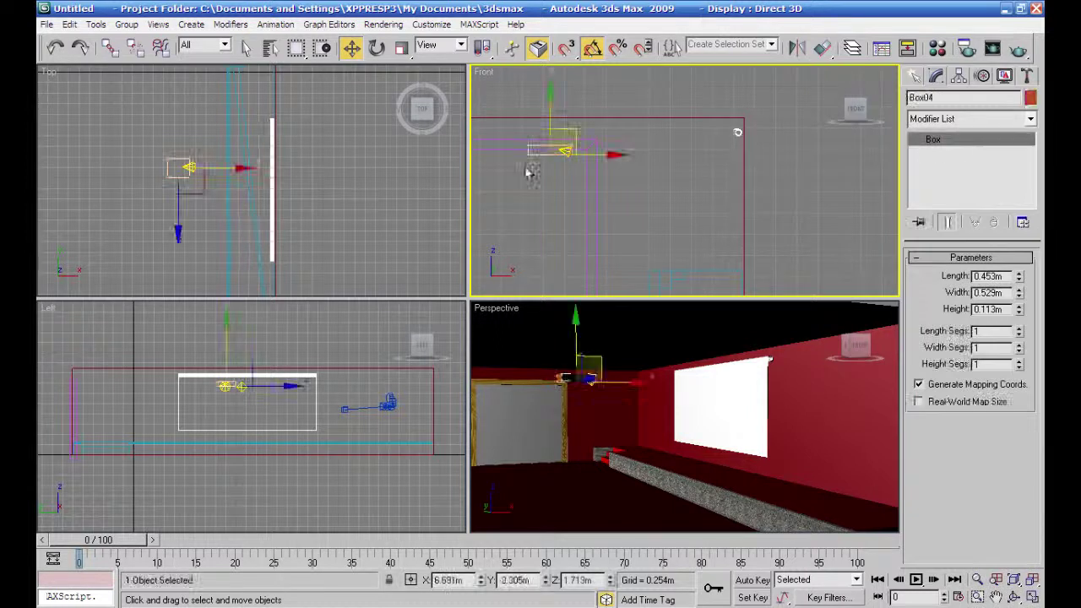
click(181, 167)
drag(176, 118, 255, 145)
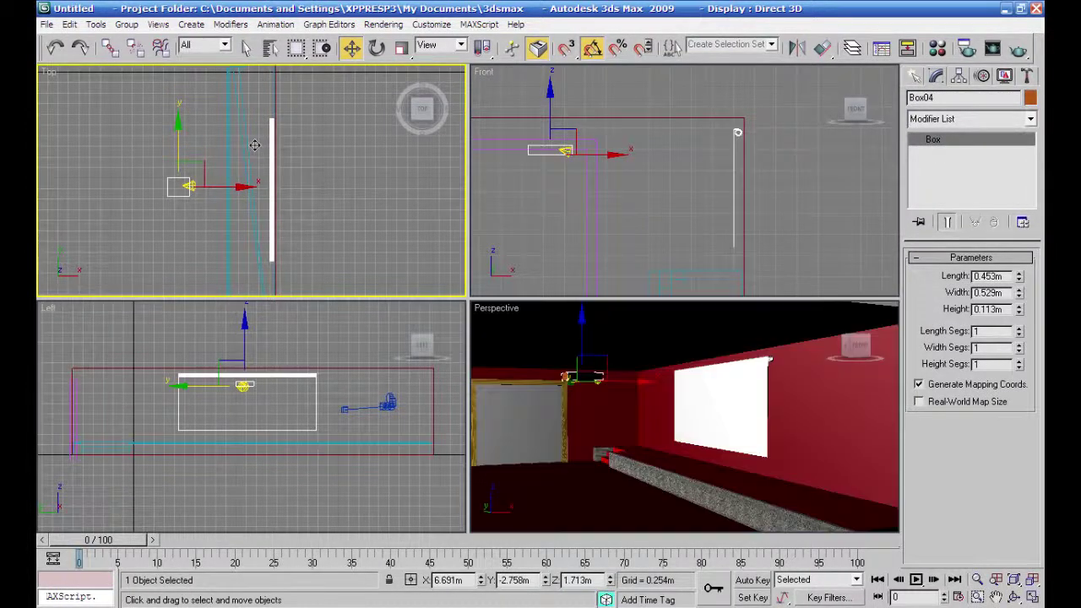
Select the spotlight in the Front view and choose Bitmap as its Projector Map under Advanced Effects.
click(565, 150)
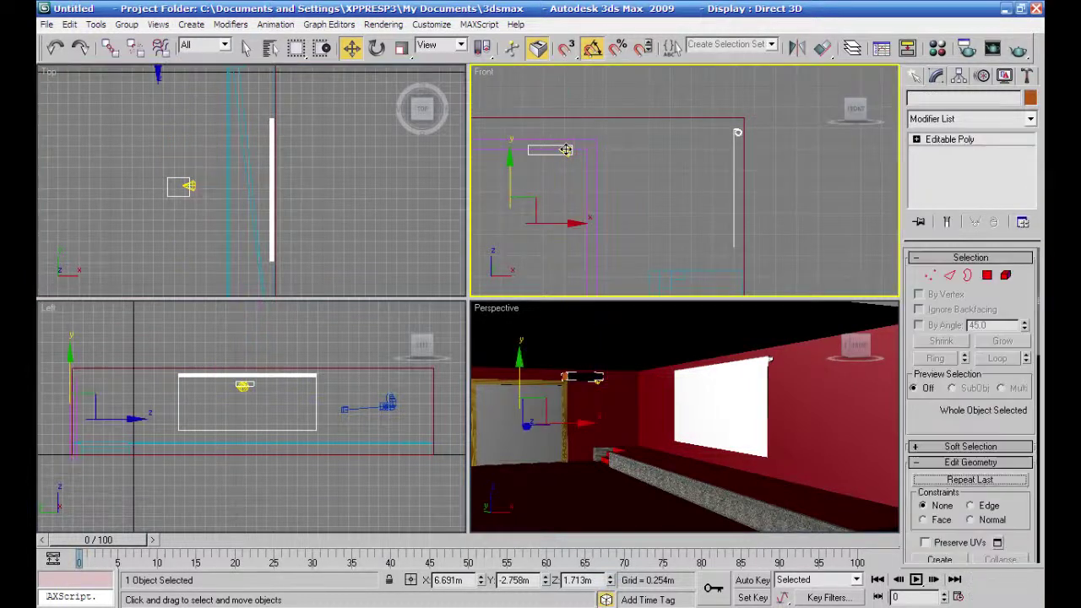
click(565, 151)
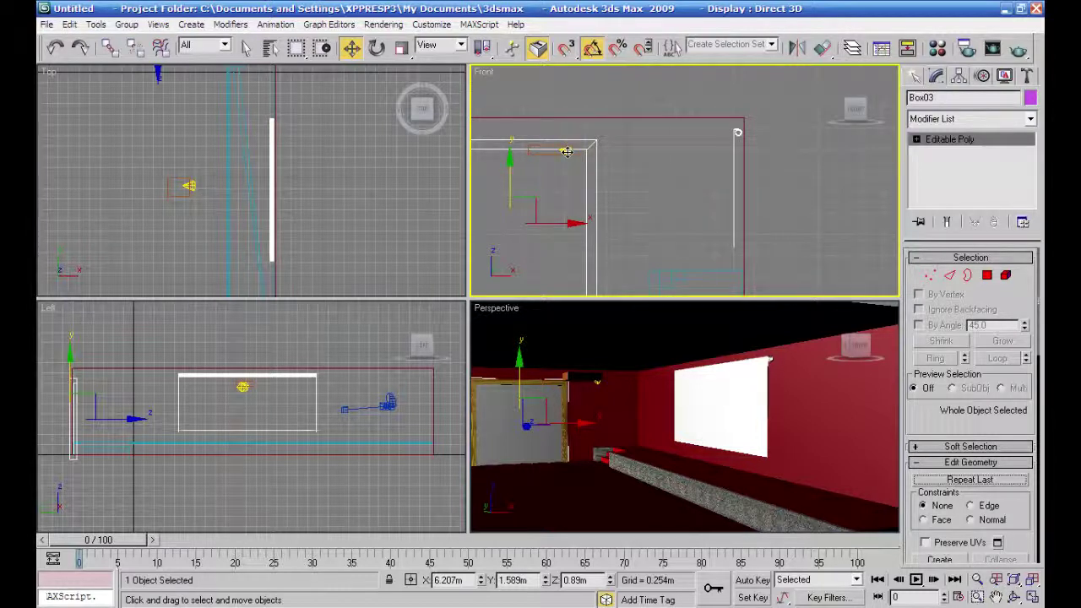
click(566, 151)
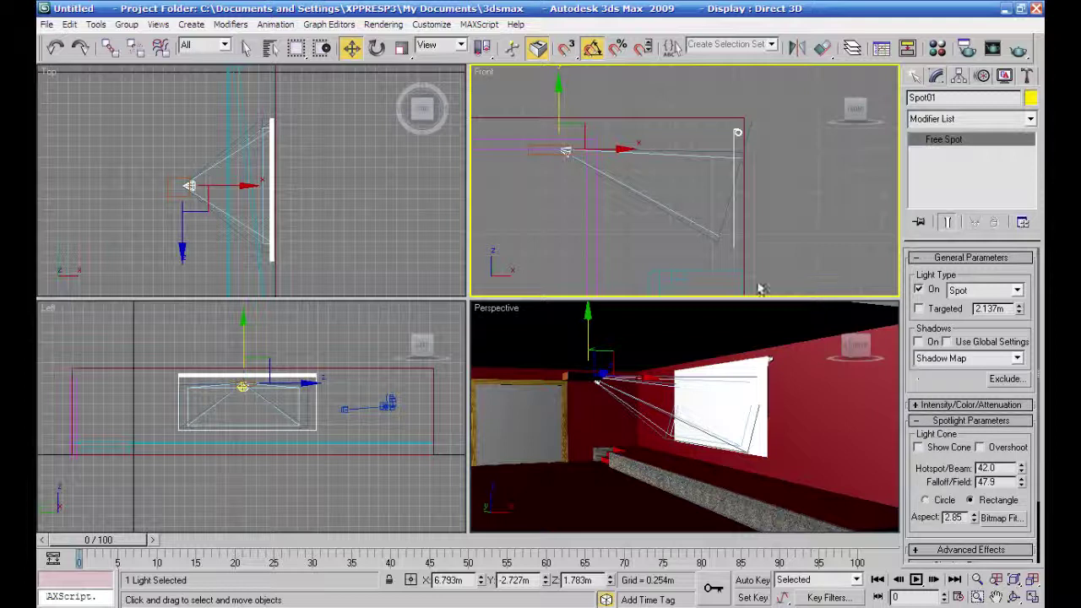
scroll(706, 245, down, 5)
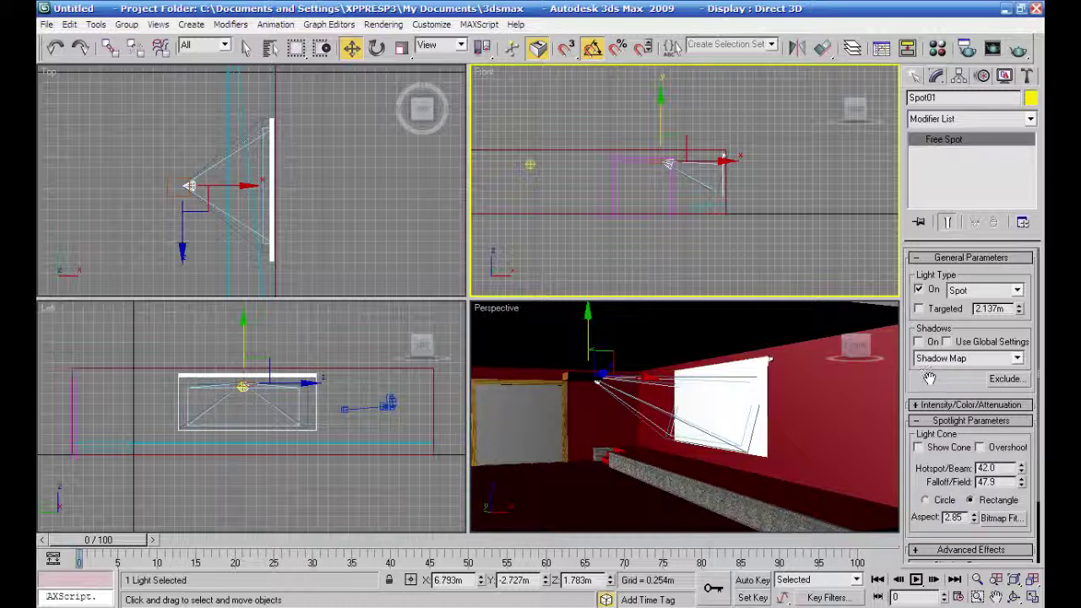
drag(933, 380, 916, 263)
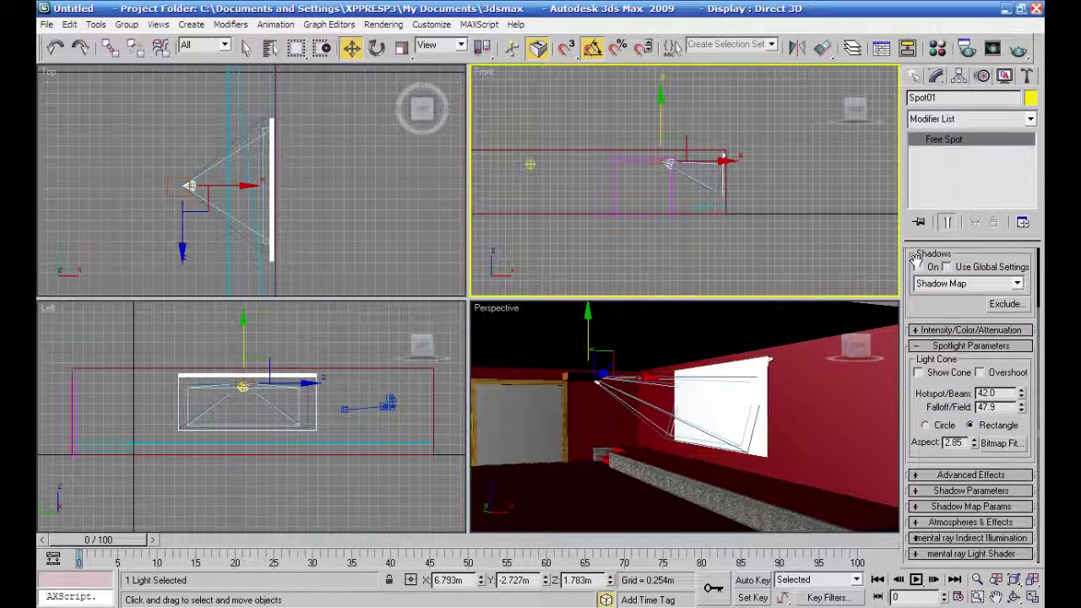
click(920, 475)
drag(997, 518, 1005, 457)
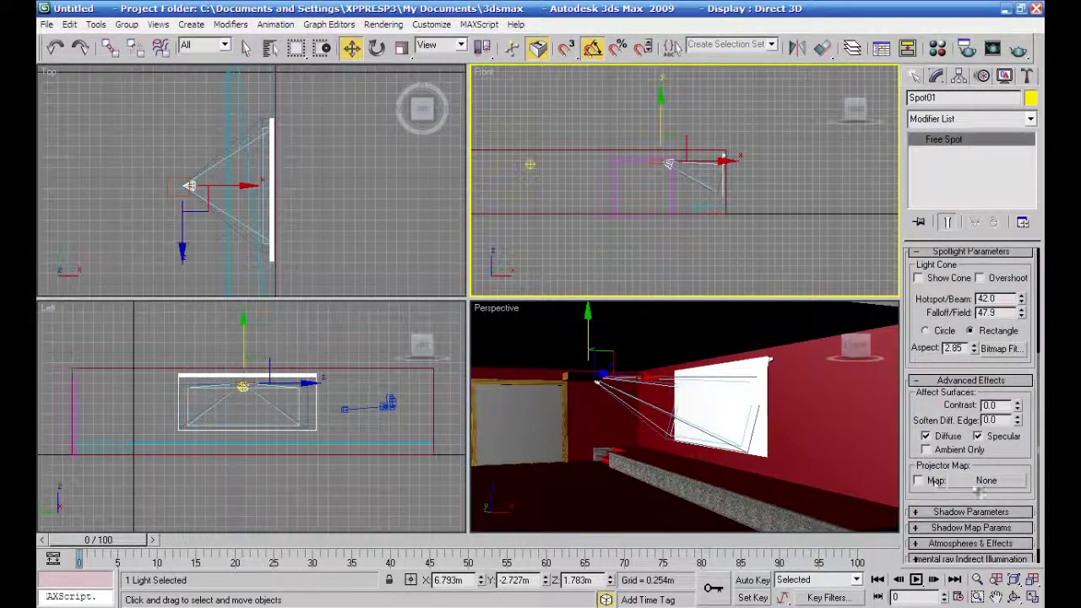
click(984, 481)
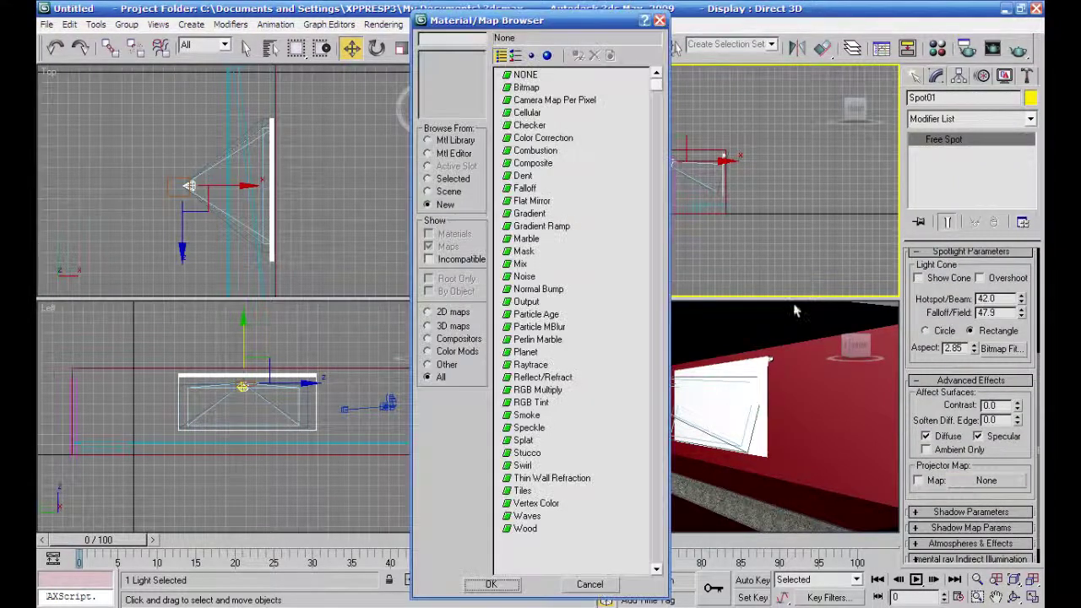
double_click(526, 88)
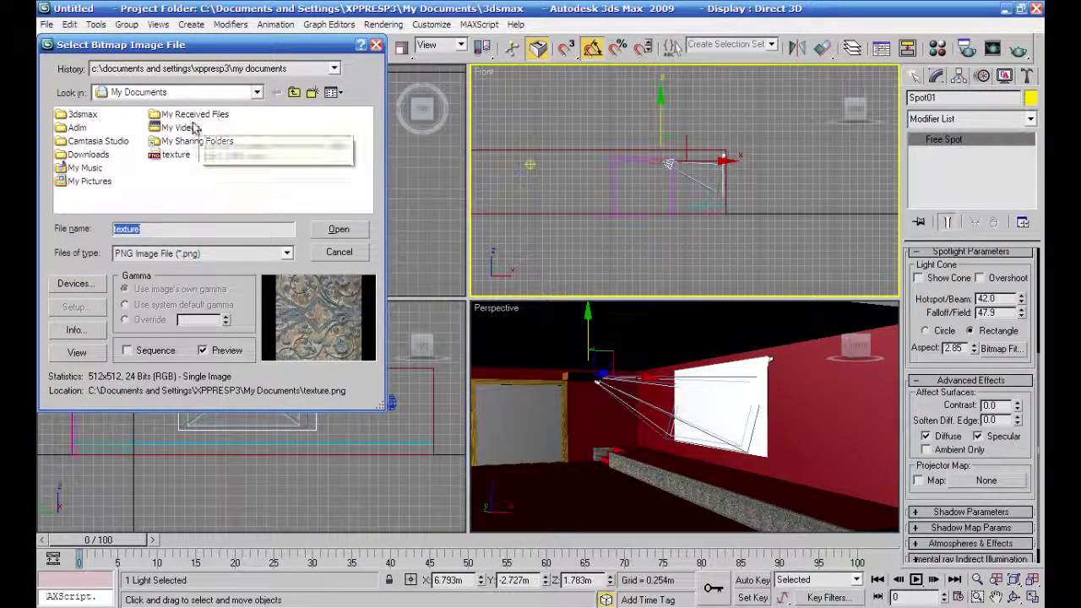
Show files of all types and load arch_viz_final.jpg from My Documents as the spotlight's projector map.
double_click(90, 184)
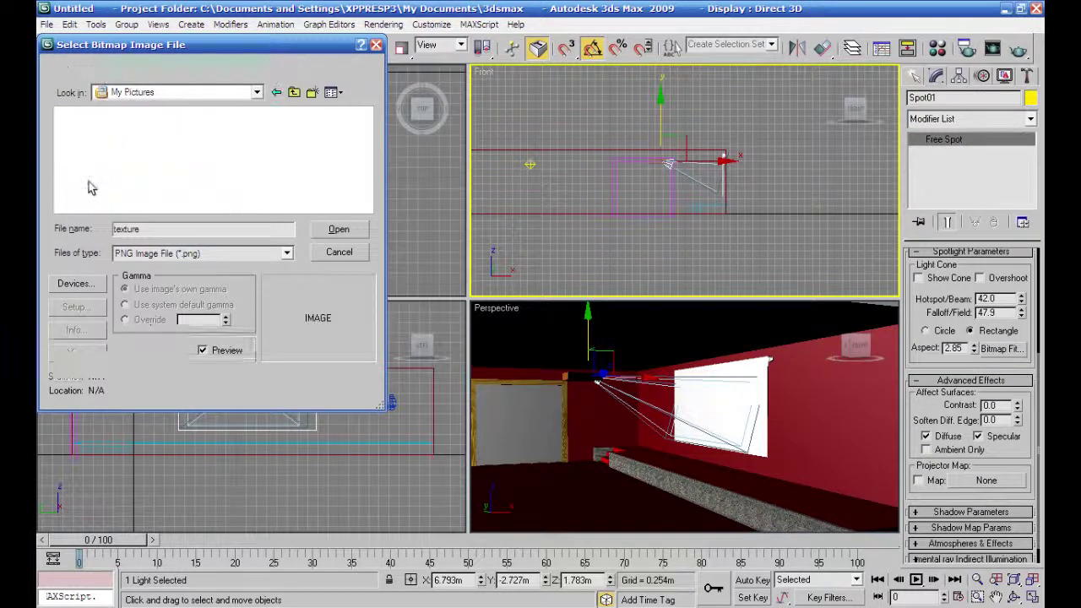
click(287, 253)
scroll(292, 282, up, 2)
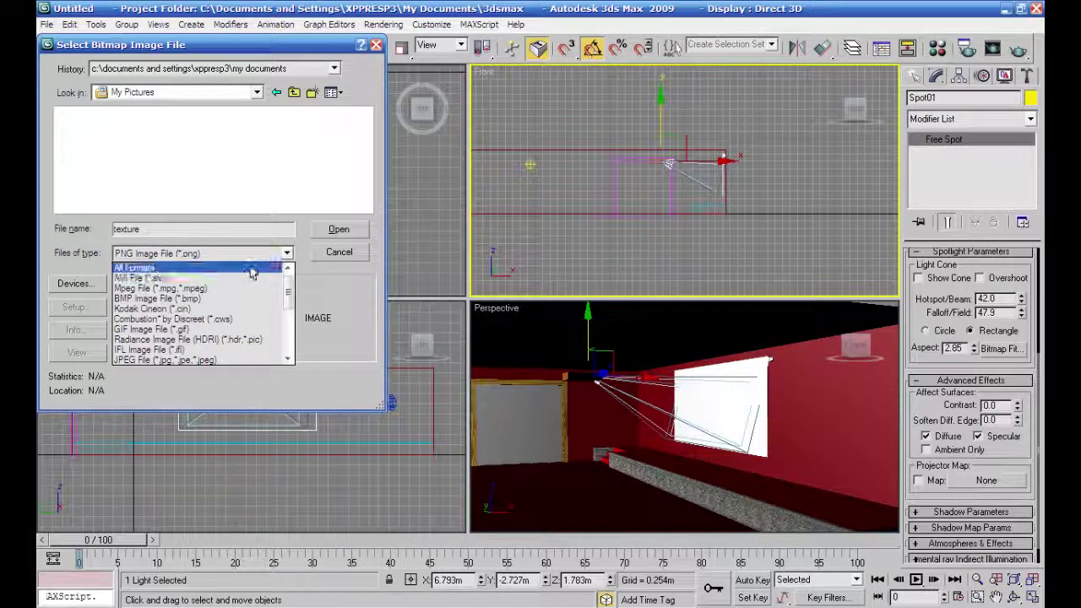
click(245, 267)
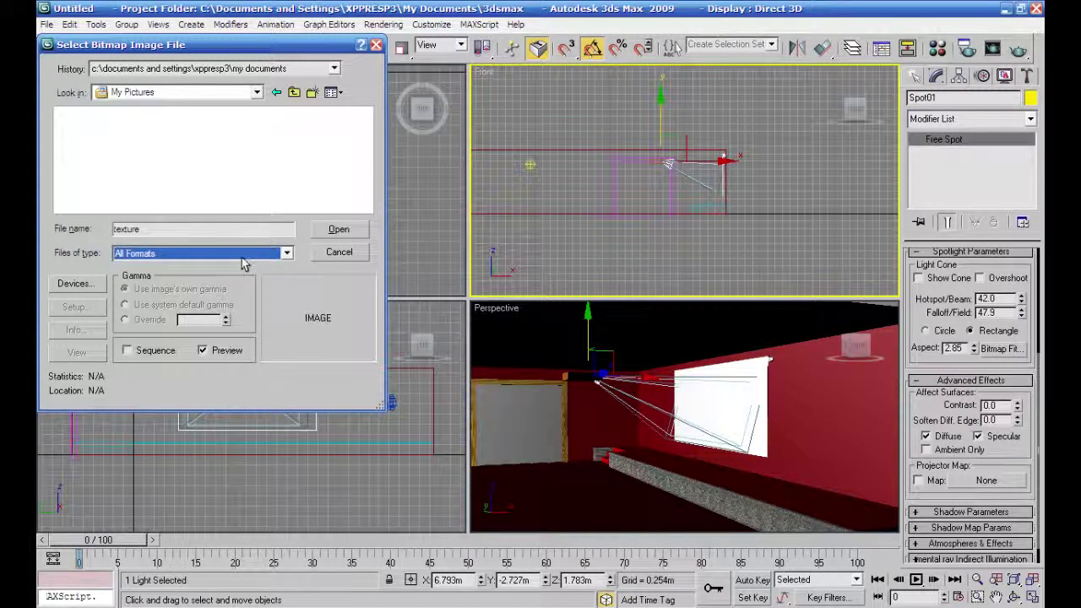
click(287, 253)
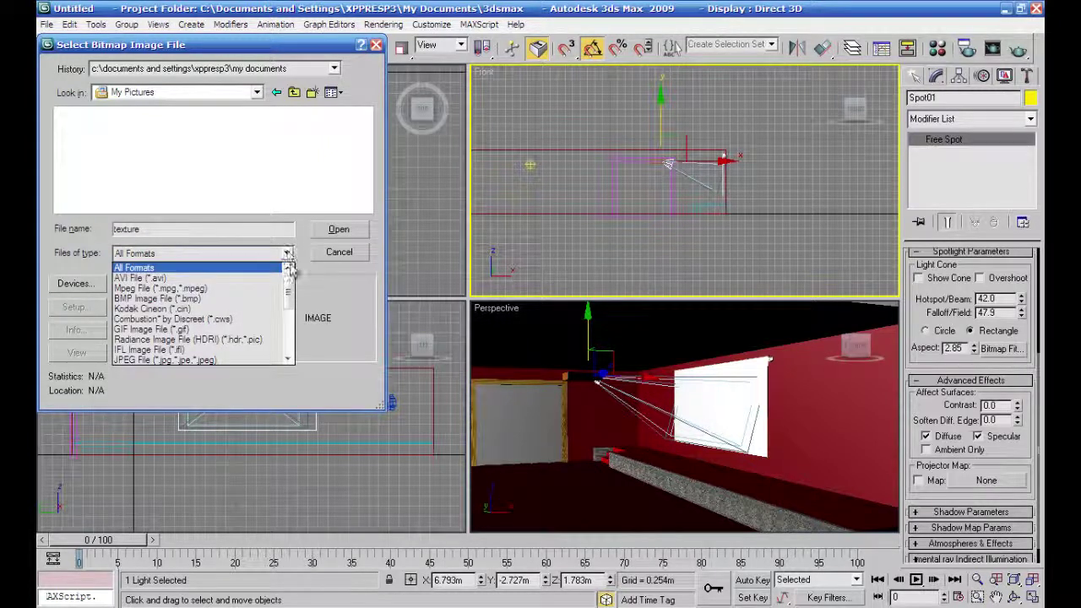
click(371, 80)
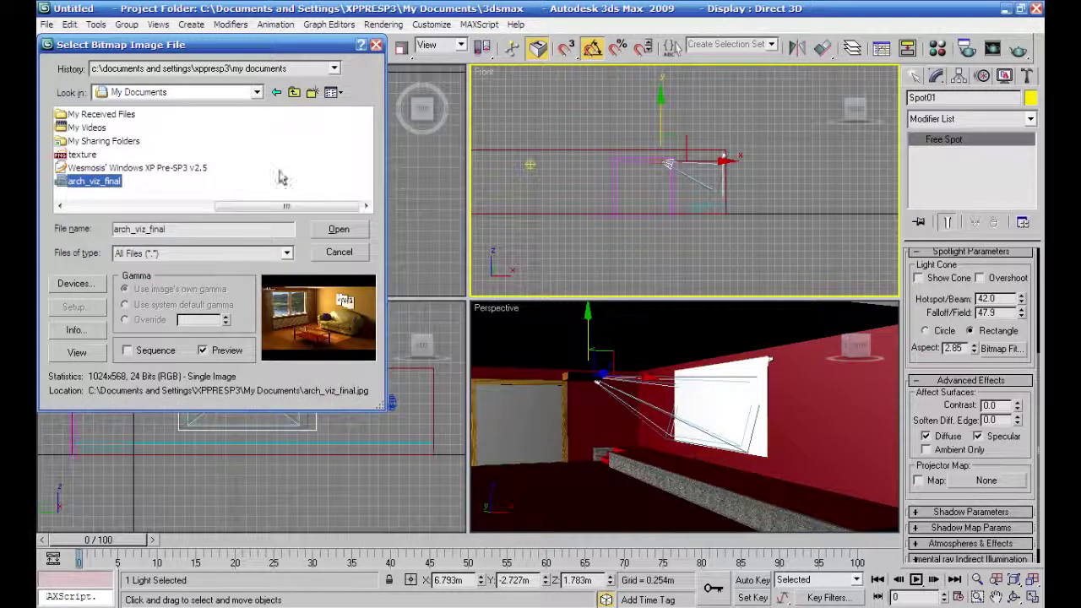
click(337, 228)
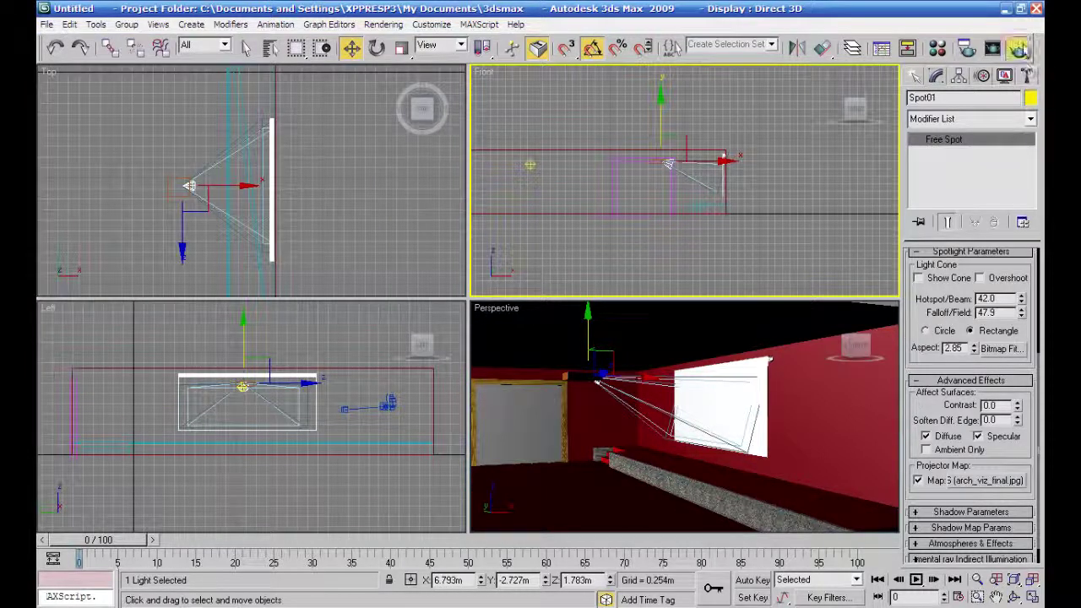
Render the Perspective view to examine the projected image on the screen.
right_click(801, 453)
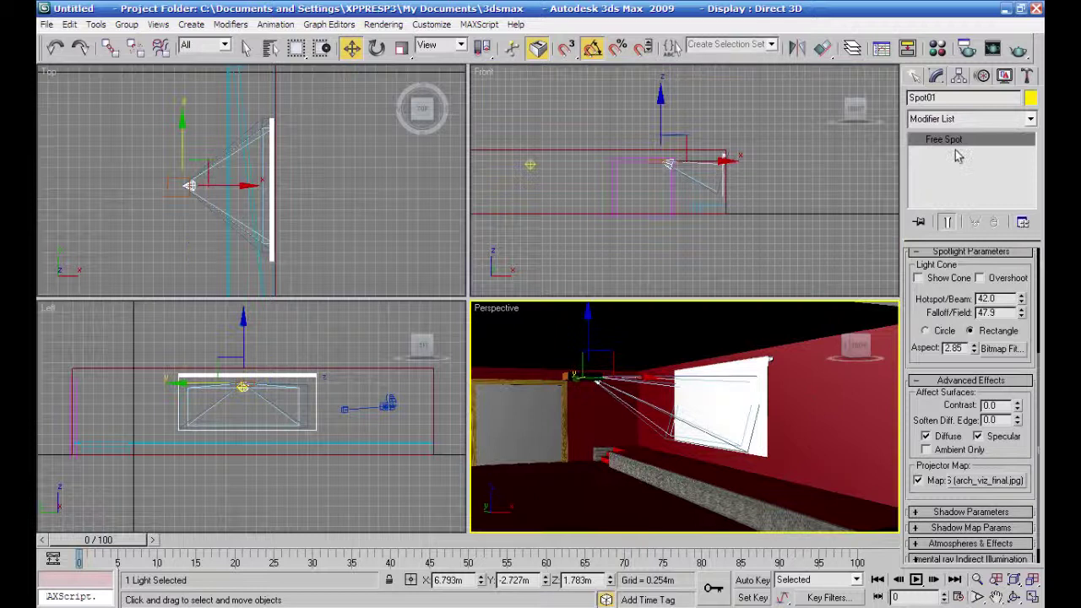
click(1019, 52)
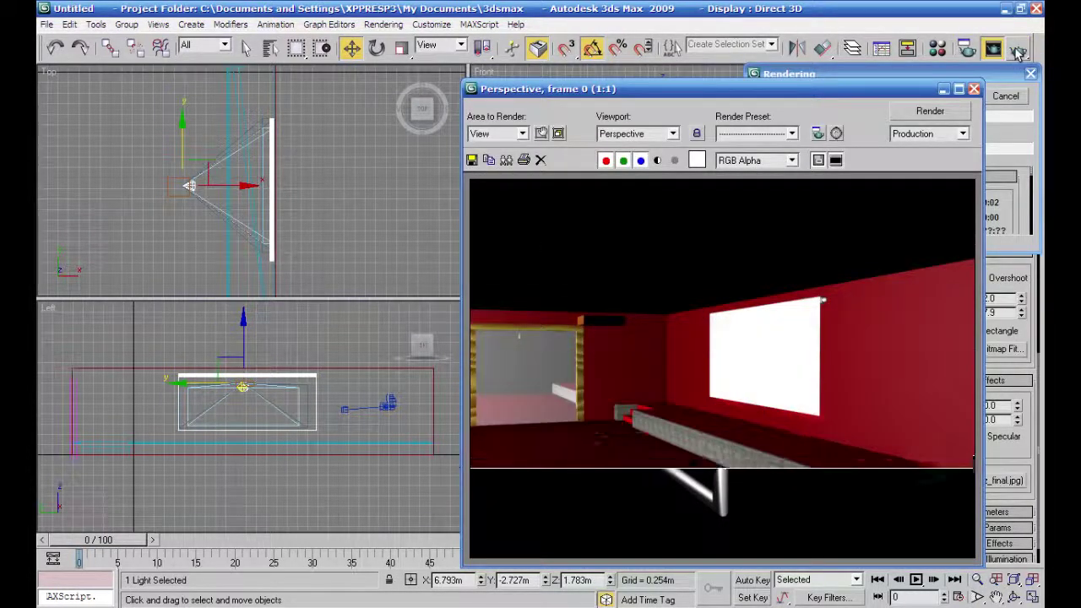
click(975, 89)
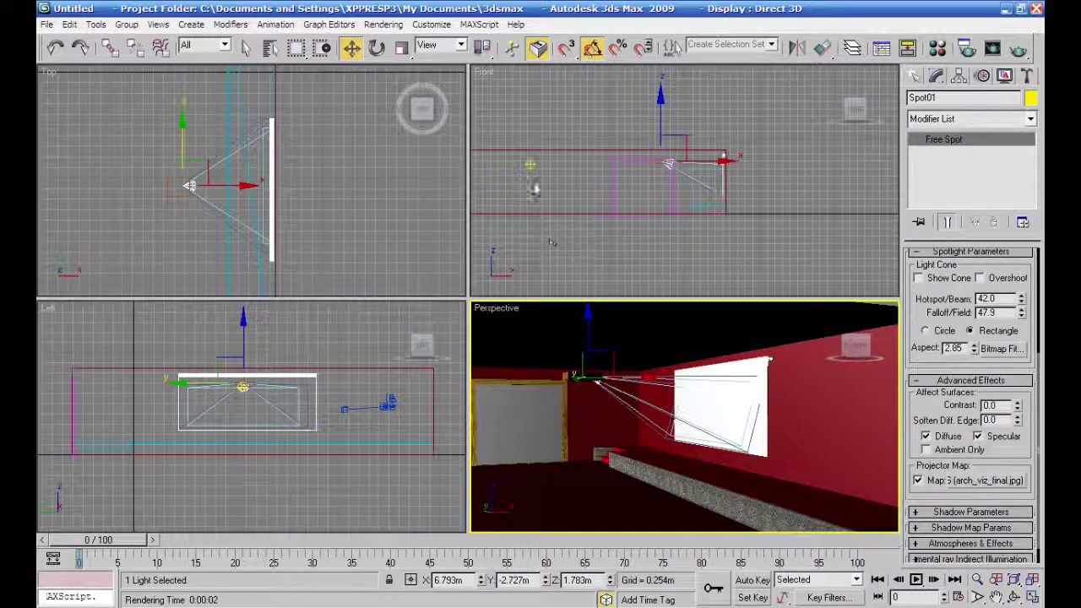
Dim the omni light by setting its intensity Multiplier to 0.38.
click(530, 164)
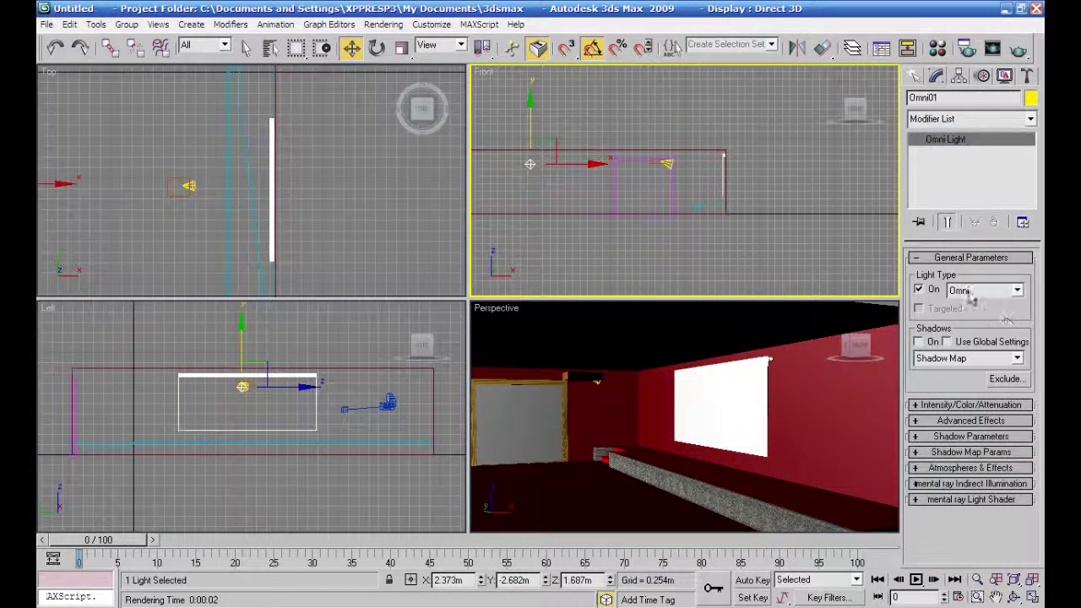
click(923, 405)
drag(992, 409, 990, 452)
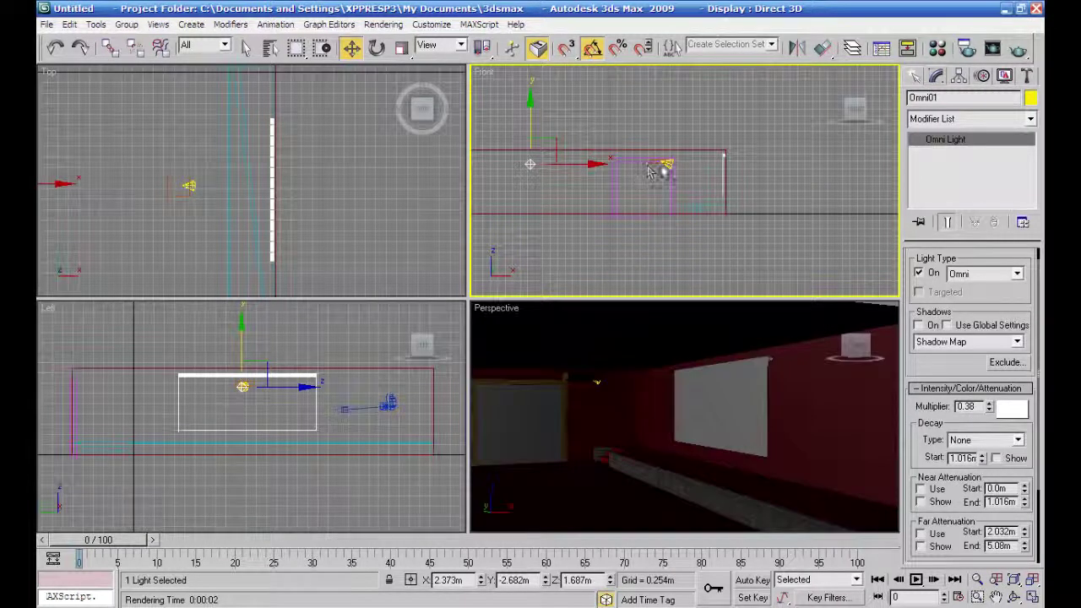
Reselect the spotlight and render the Perspective view to check the projection under the dimmed omni light.
click(667, 165)
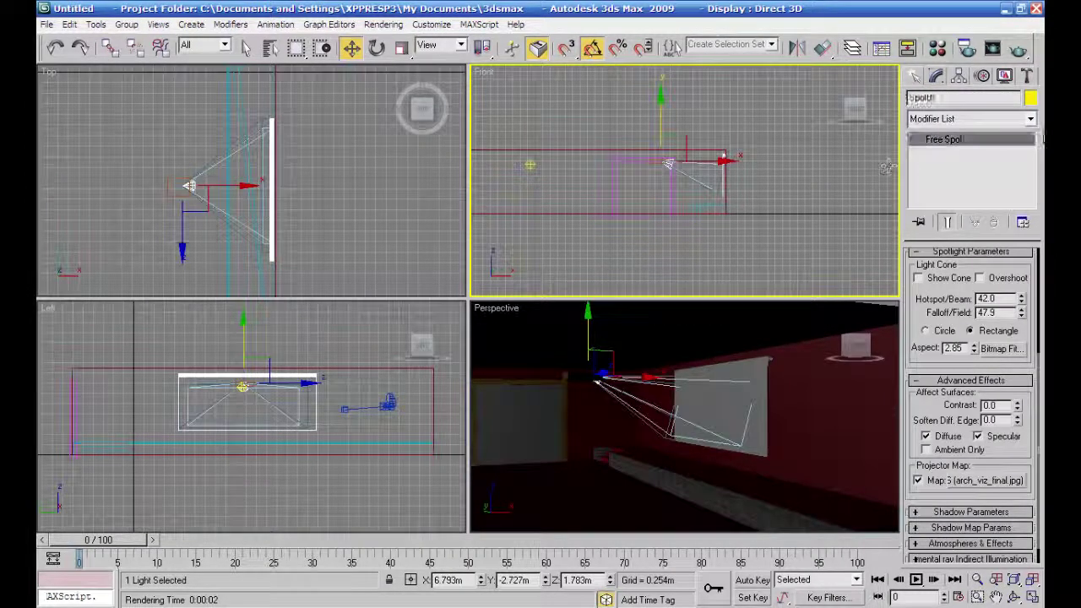
right_click(822, 365)
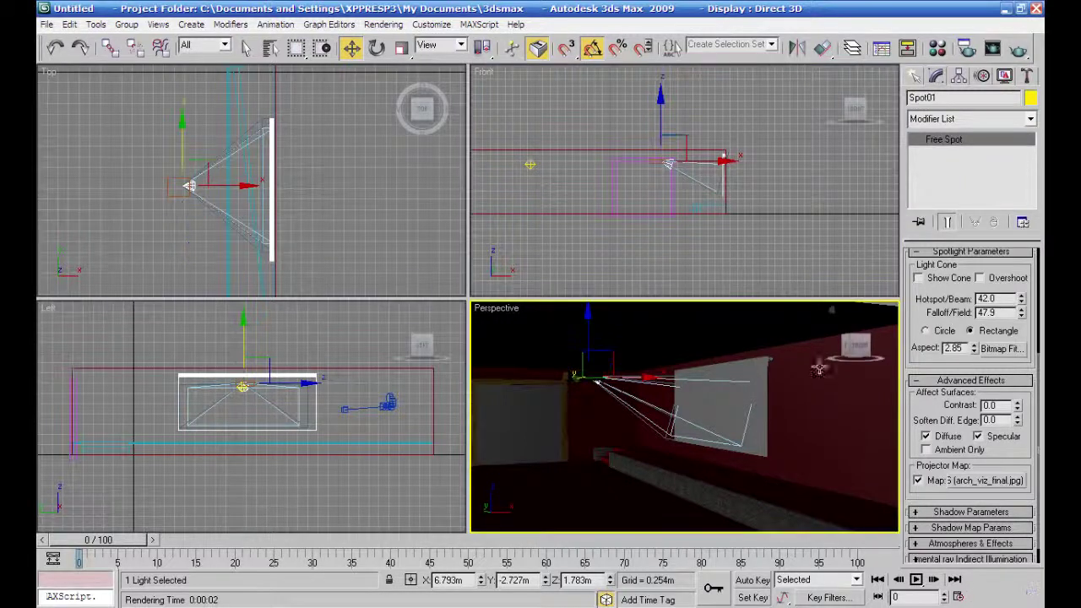
click(1021, 52)
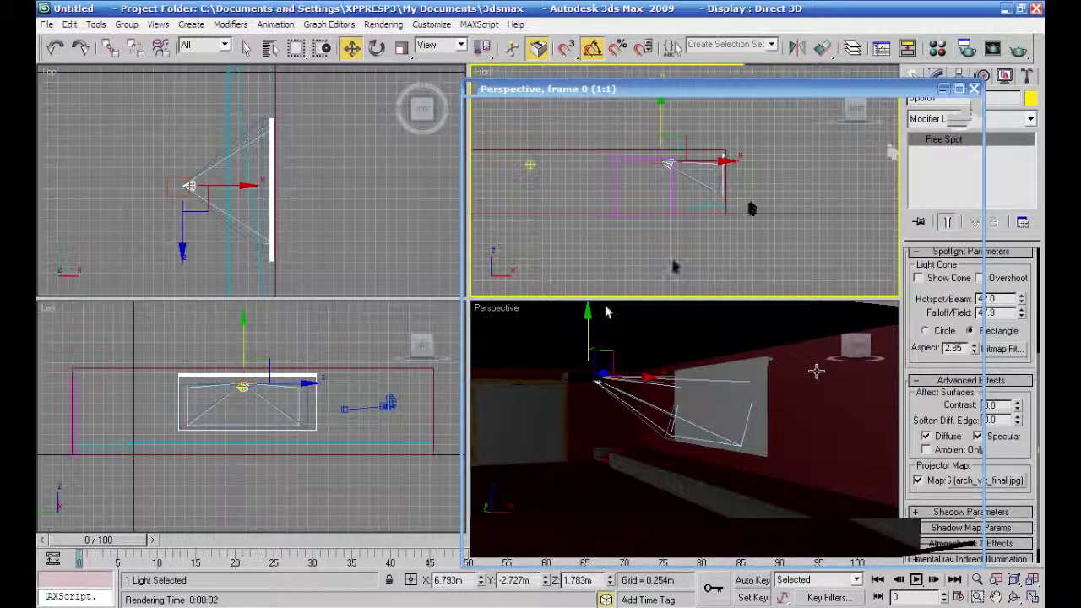
click(974, 89)
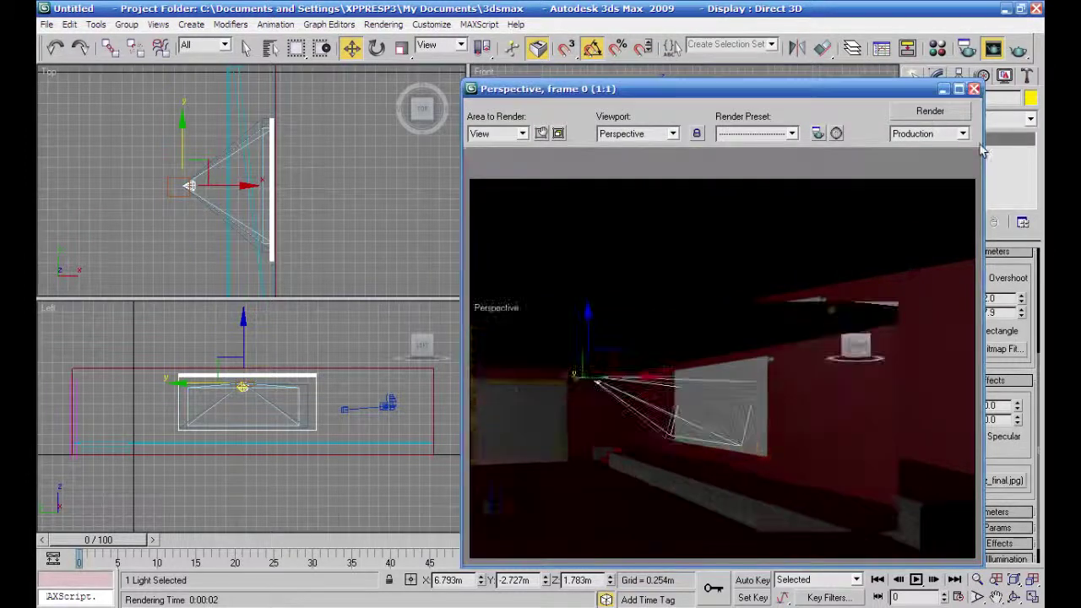
Add a Volume Light atmosphere effect to the spotlight and test-render the Perspective view.
scroll(986, 278, down, 1)
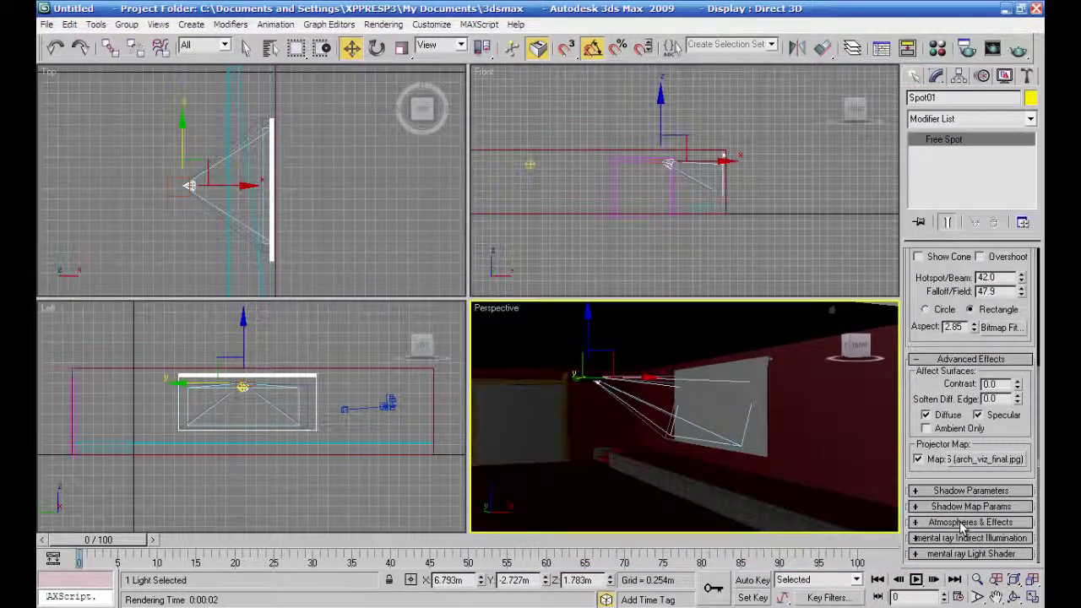
click(929, 522)
click(938, 447)
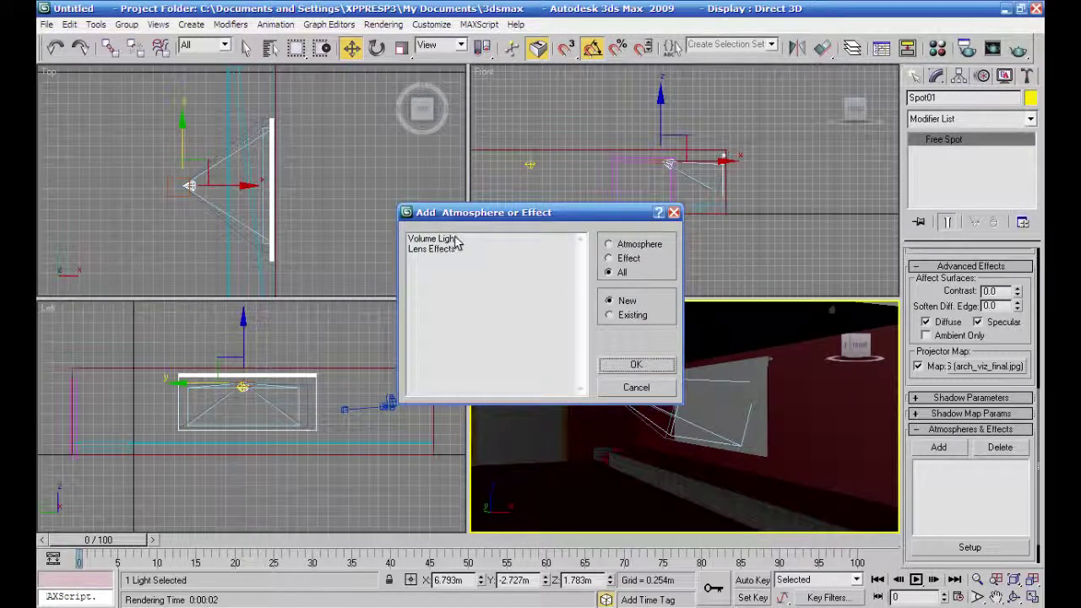
click(448, 239)
click(632, 364)
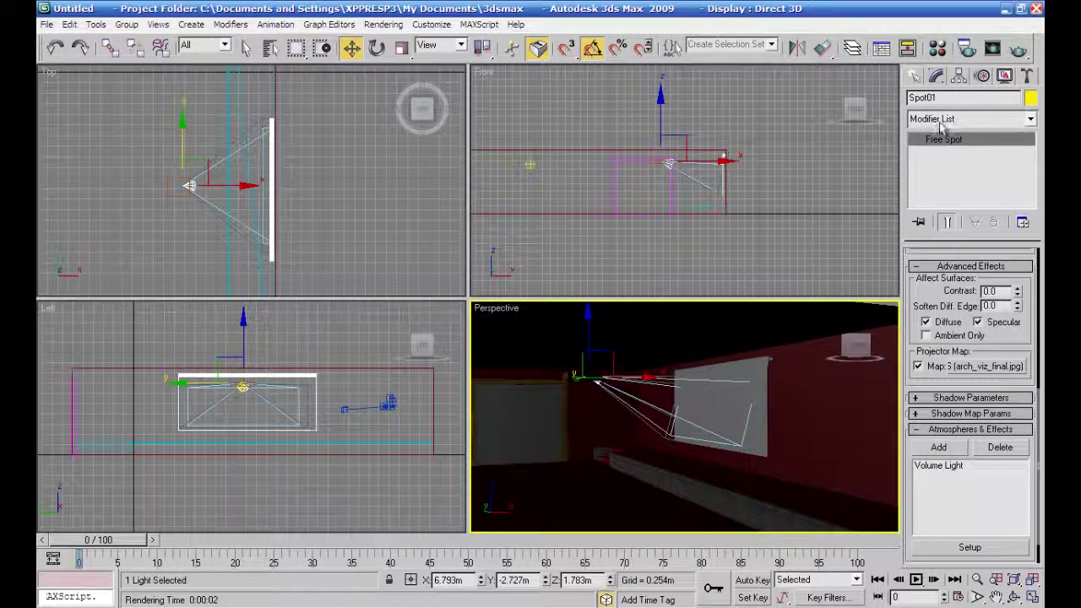
click(1019, 50)
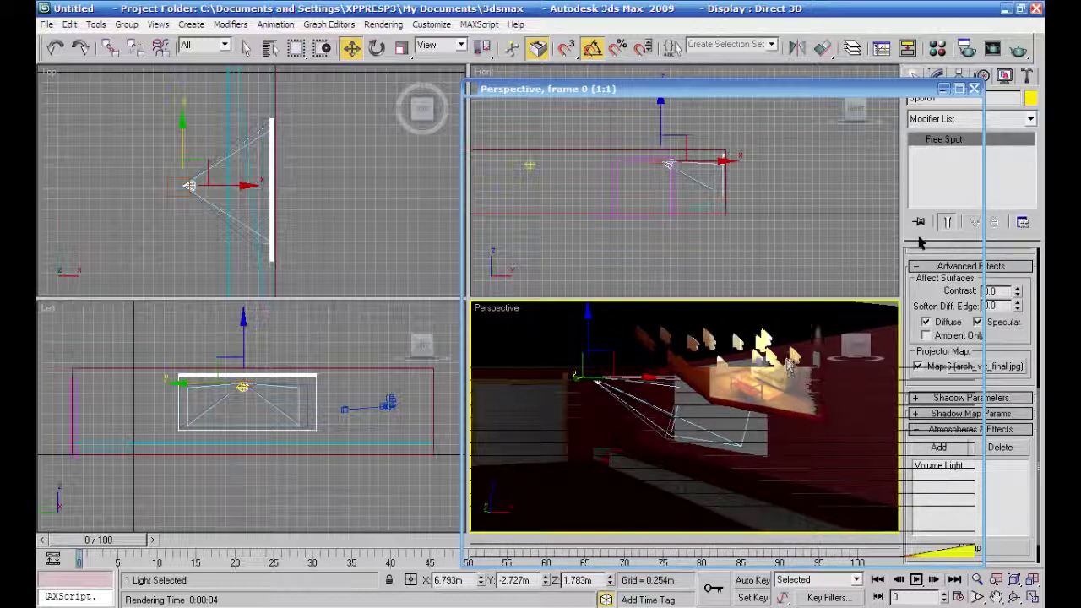
click(974, 89)
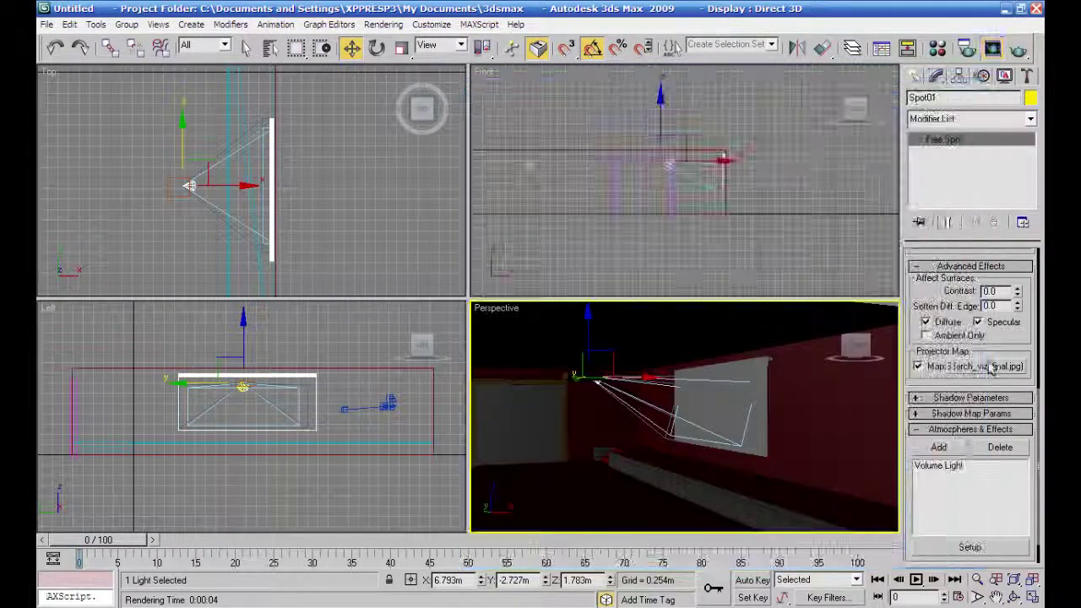
Open the setup of the spotlight's Volume Light effect and set its fog Density to 2.2.
click(955, 467)
click(966, 549)
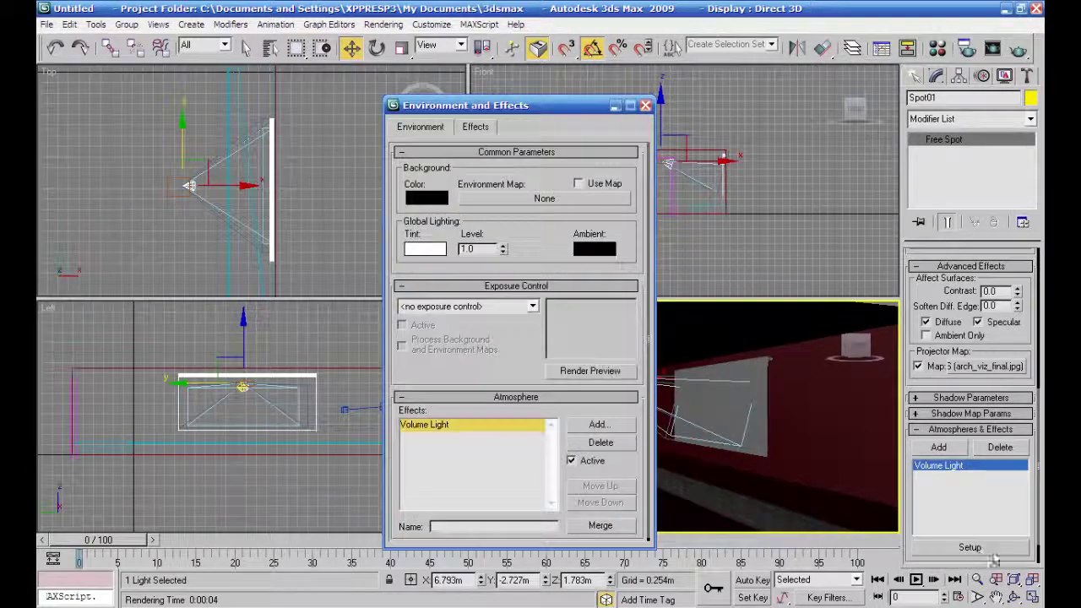
drag(531, 115, 307, 72)
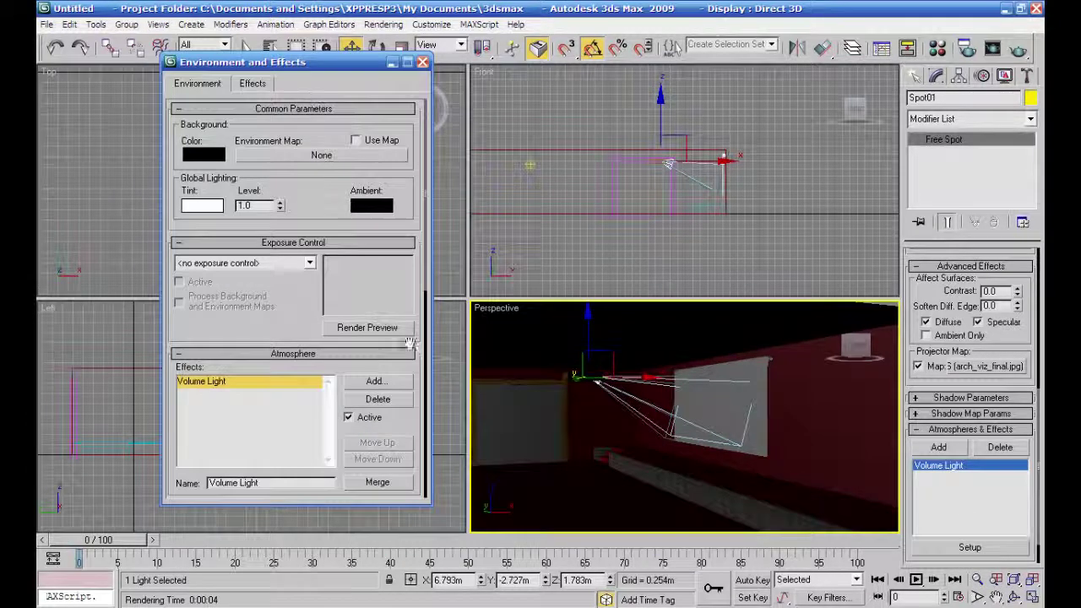
click(367, 327)
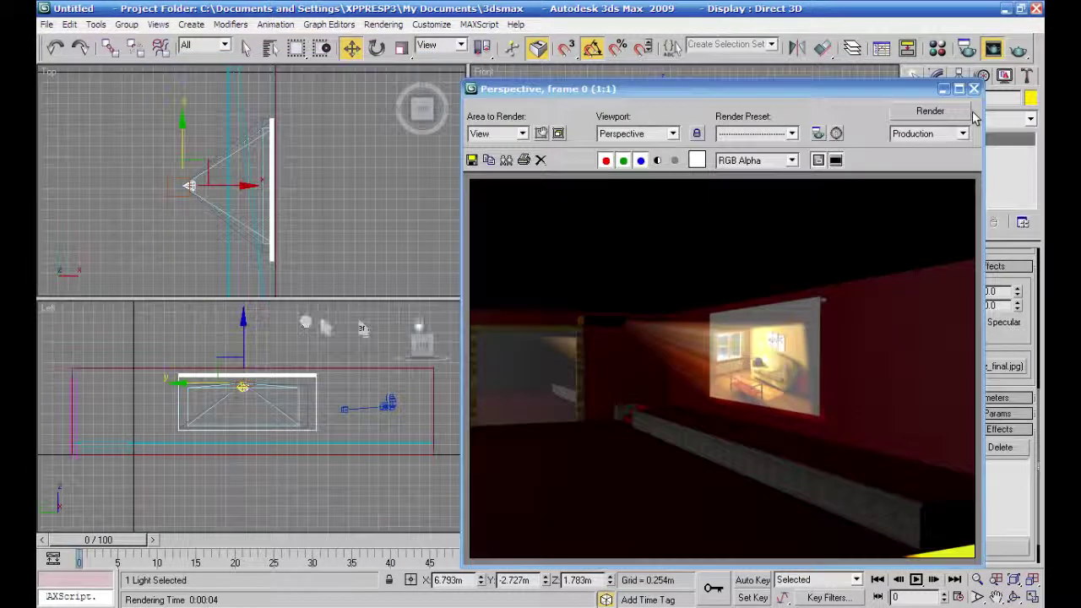
scroll(404, 456, down, 6)
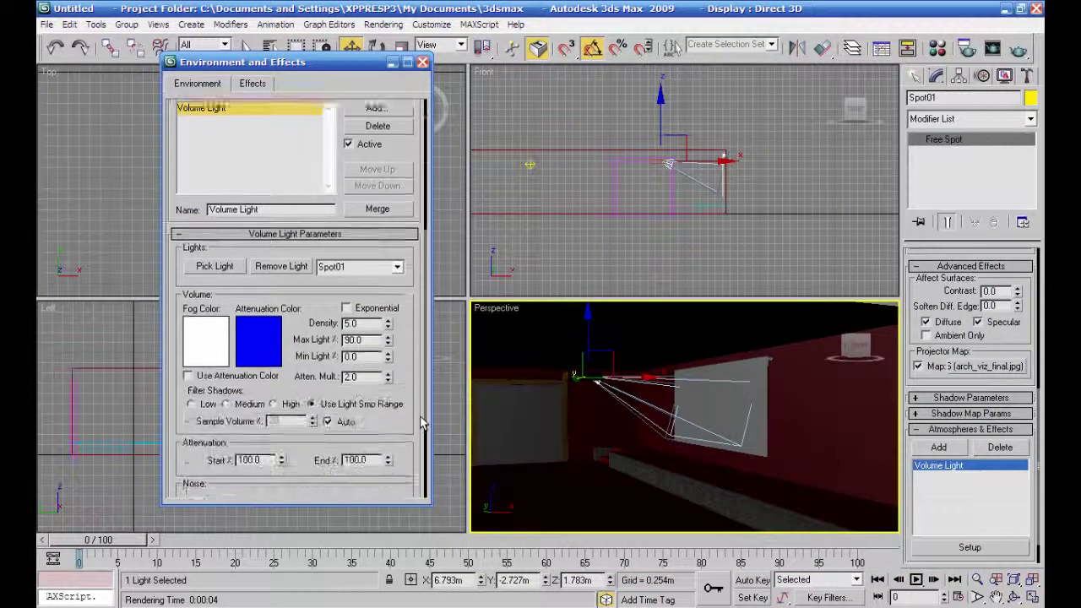
scroll(403, 447, up, 1)
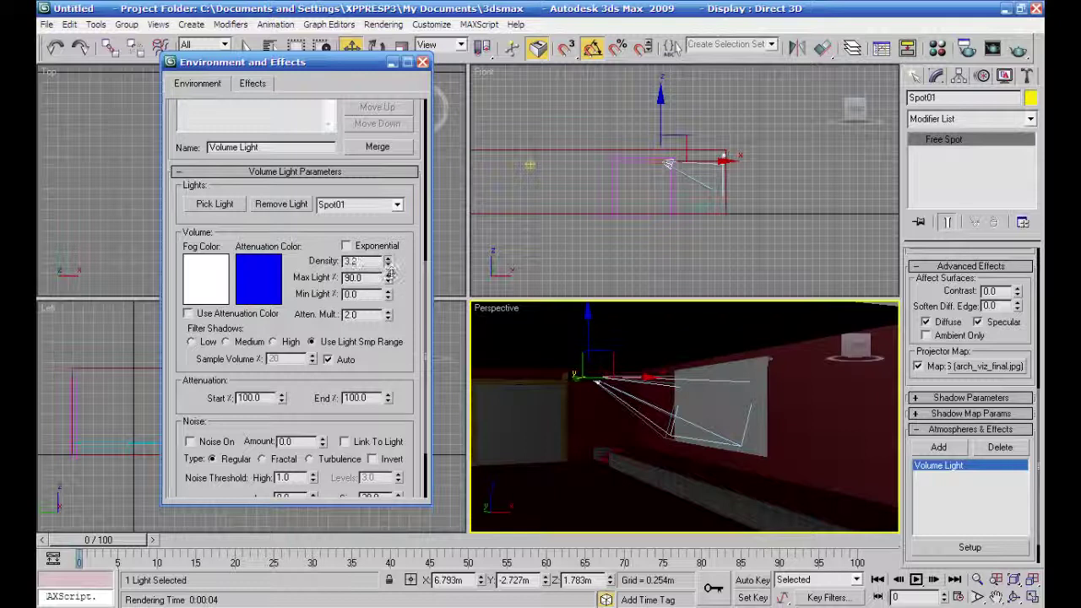
Render the Perspective view to check the thinner projector beam, and close the render and environment settings.
click(1019, 49)
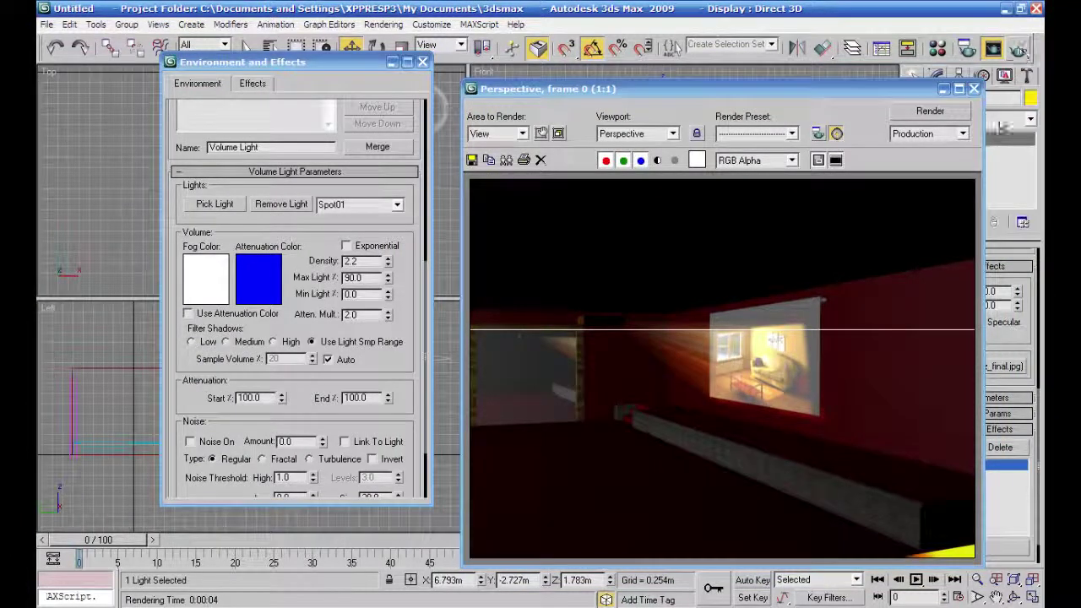
click(974, 89)
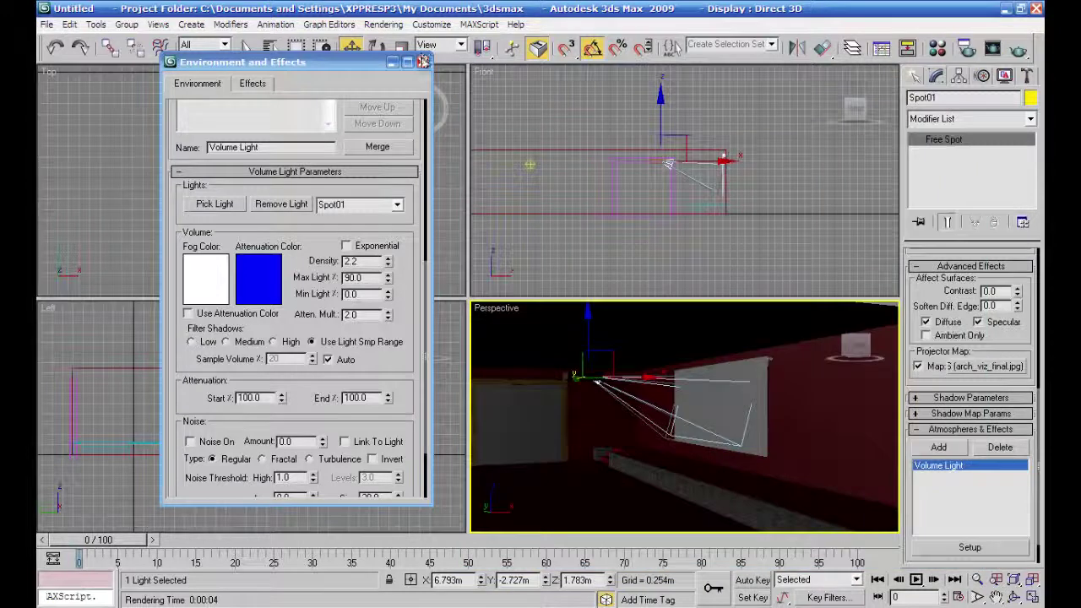
click(423, 61)
Unhide all objects and move the chair group in the Top view to about X 4.637 m, Y 0.733 m.
middle_drag(344, 184, 430, 200)
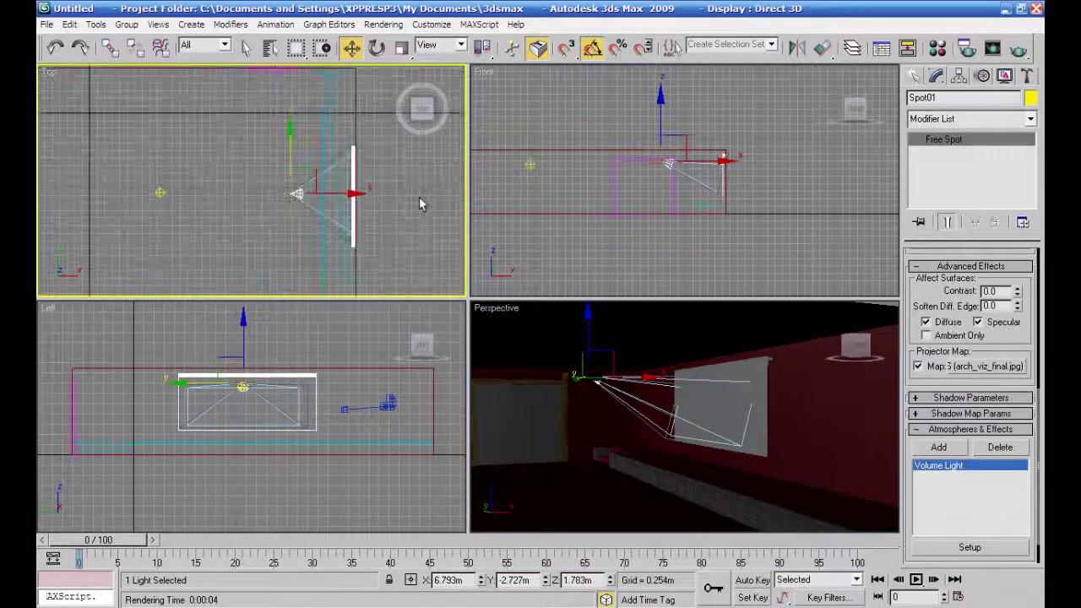
scroll(229, 200, down, 2)
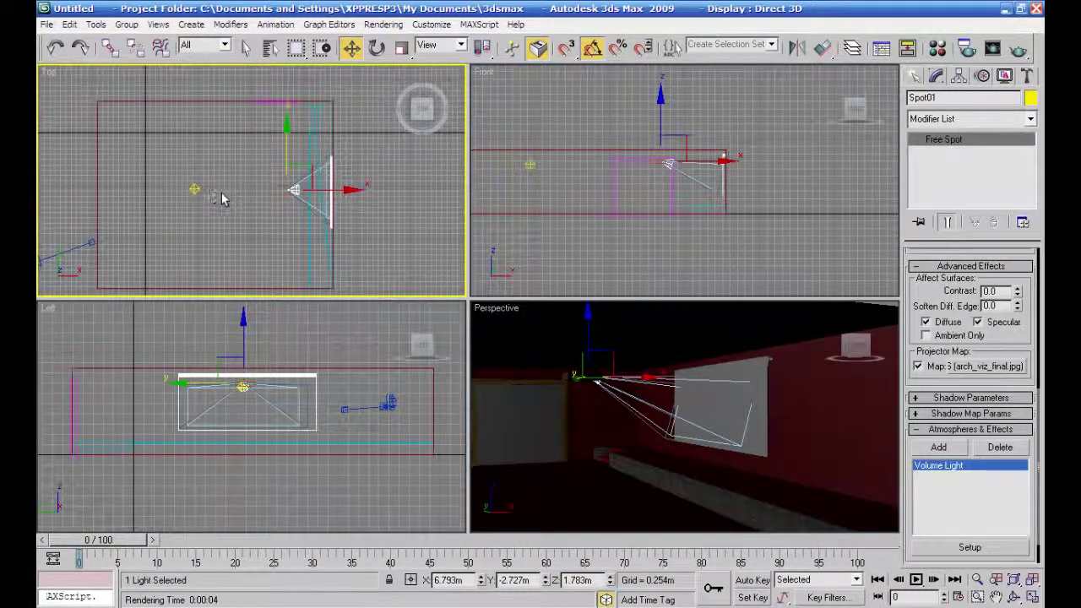
right_click(397, 202)
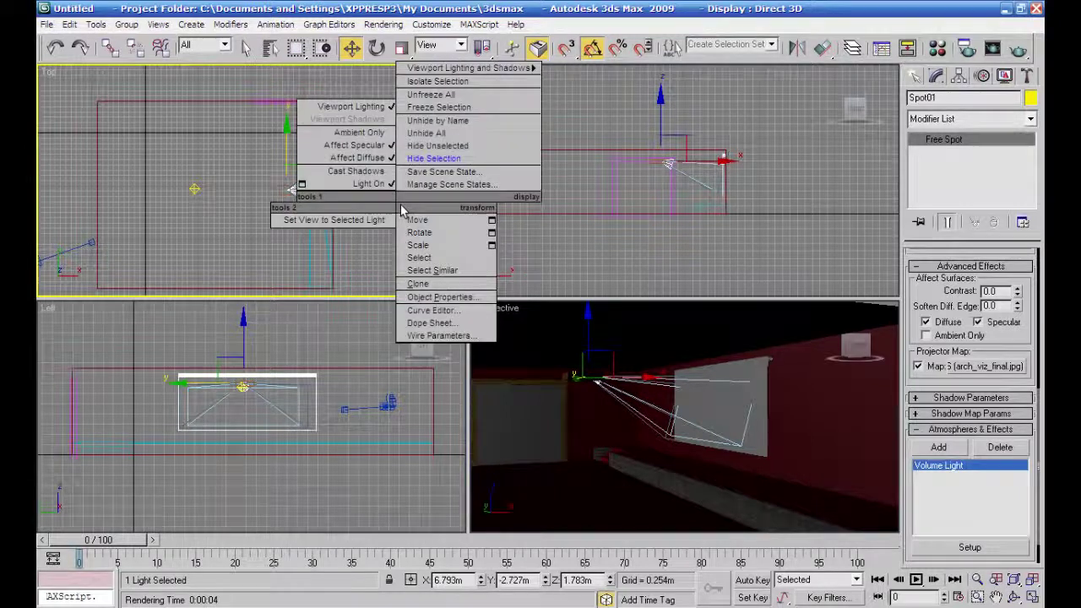
click(445, 135)
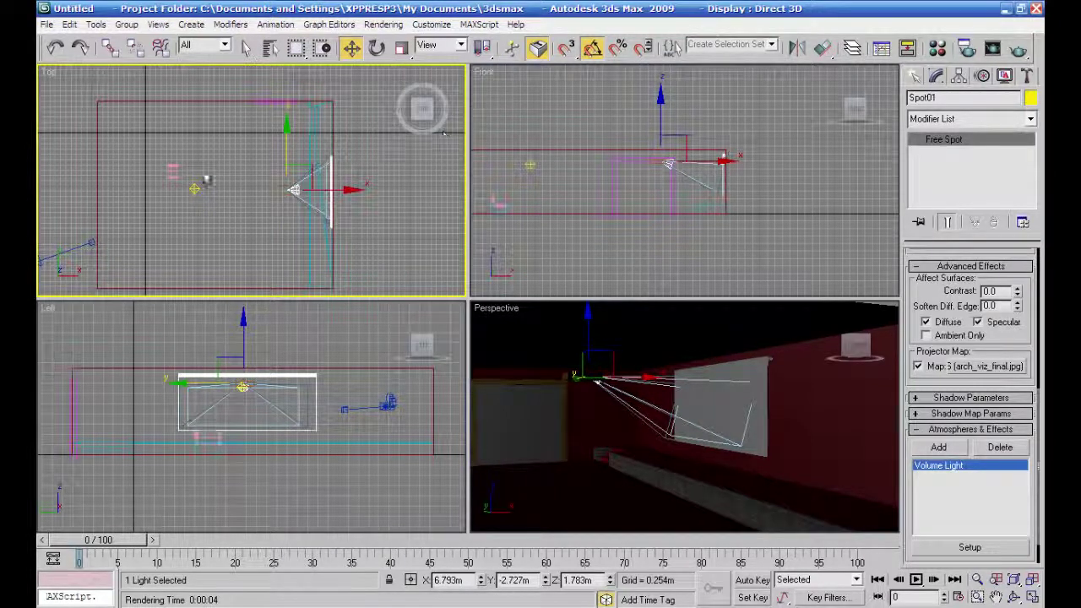
click(195, 170)
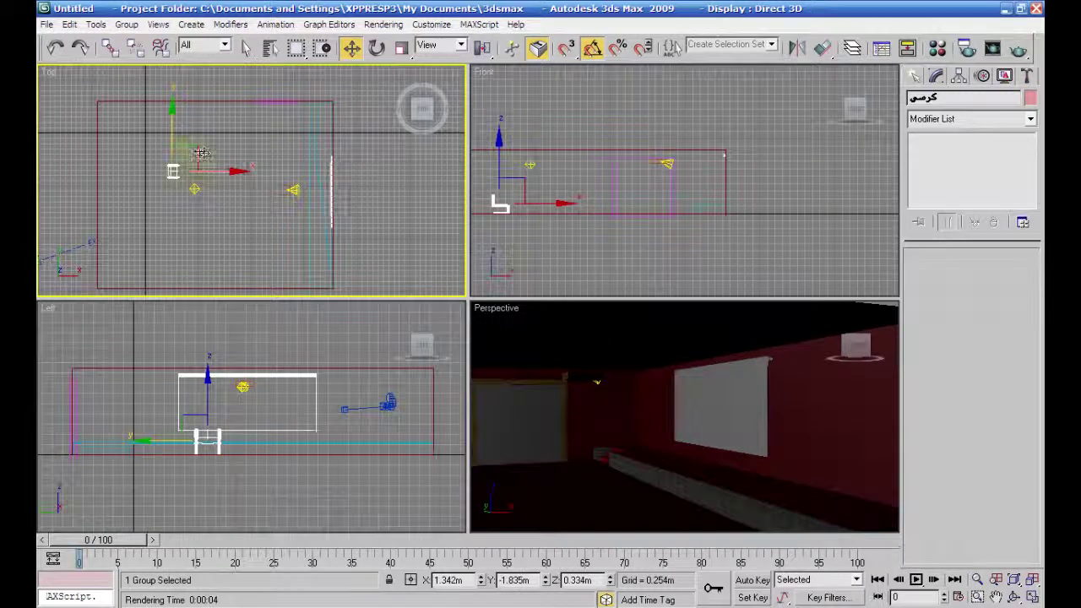
mouse_move(195, 148)
mouse_down()
mouse_move(242, 96)
mouse_move(271, 95)
mouse_move(264, 112)
mouse_up()
Try previewing an instance array of the chair in the Front view with six copies spaced -1.194 m along X.
middle_drag(545, 227, 675, 233)
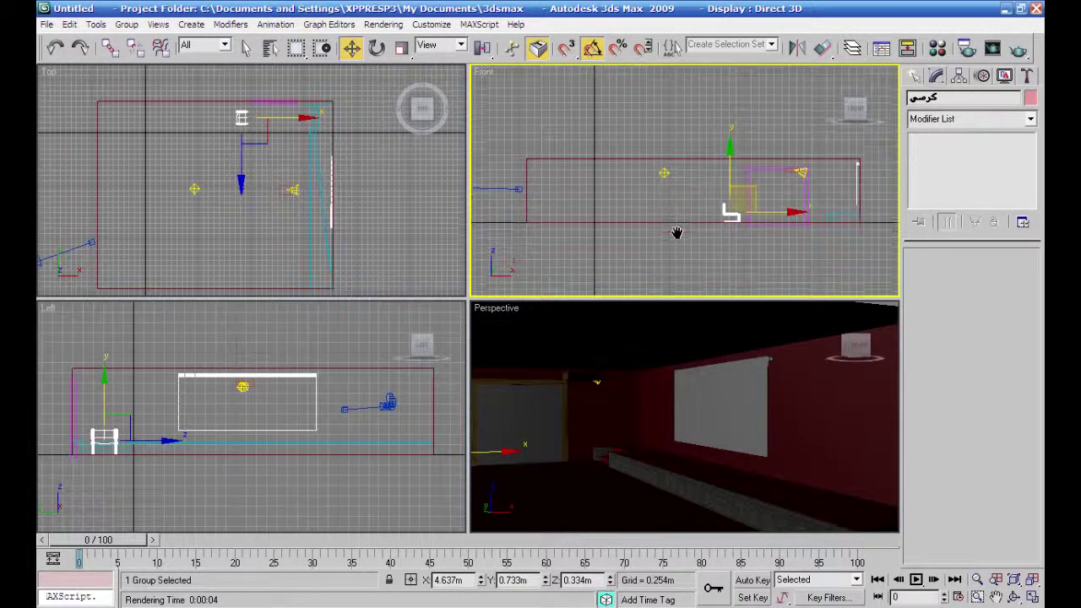
click(93, 26)
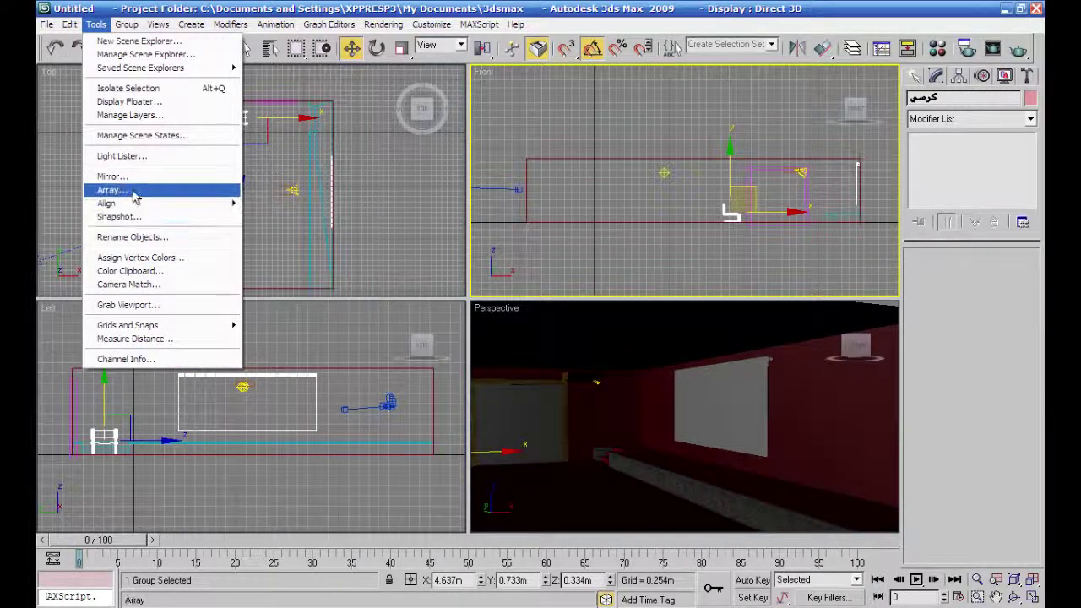
click(135, 193)
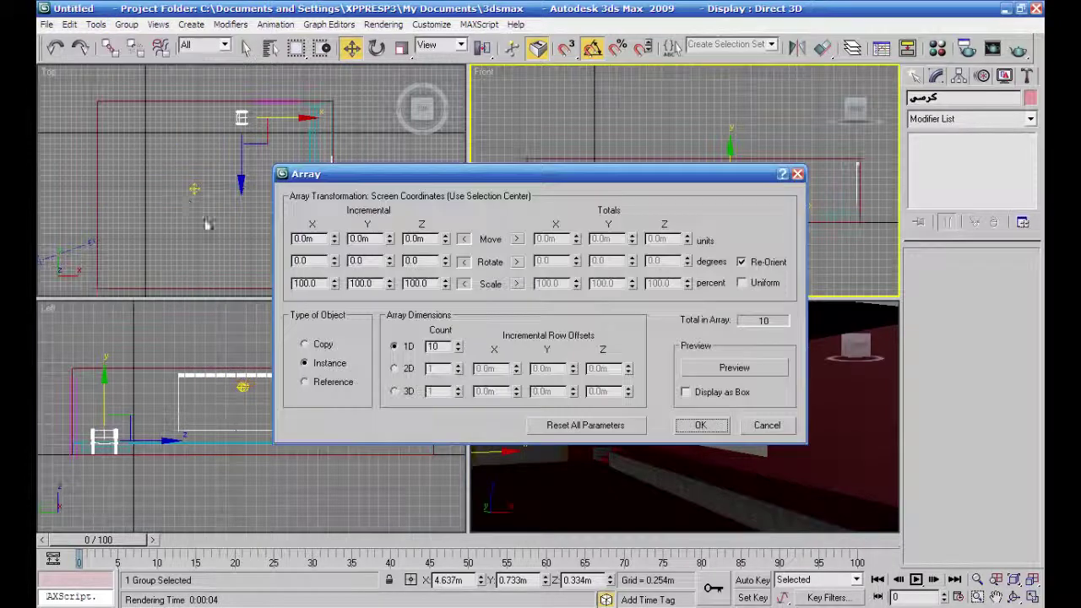
drag(358, 182, 401, 314)
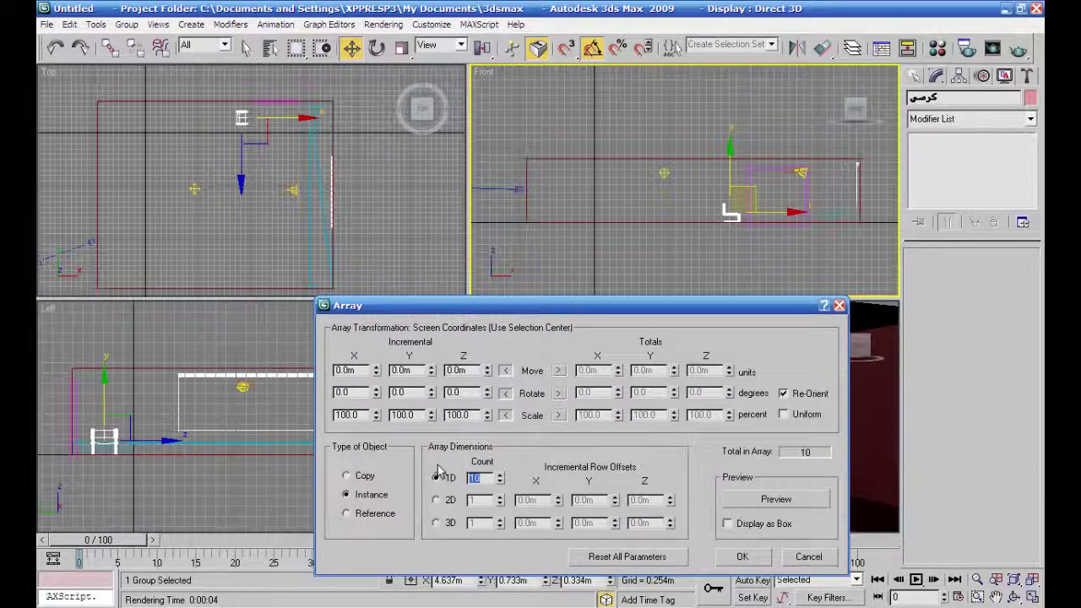
text(4)
click(750, 500)
drag(376, 372, 377, 336)
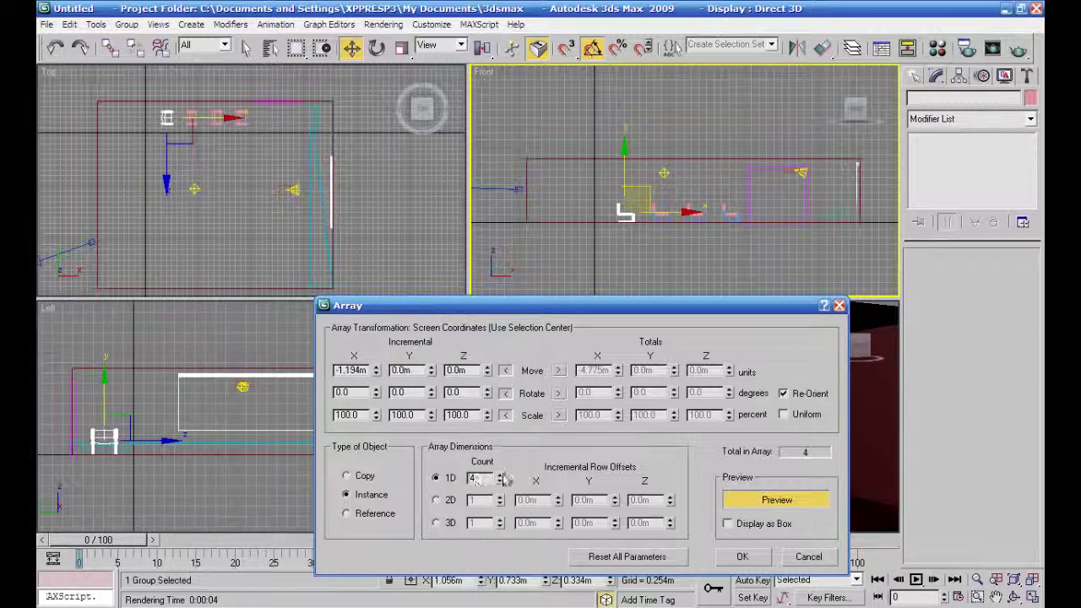
click(500, 476)
click(500, 475)
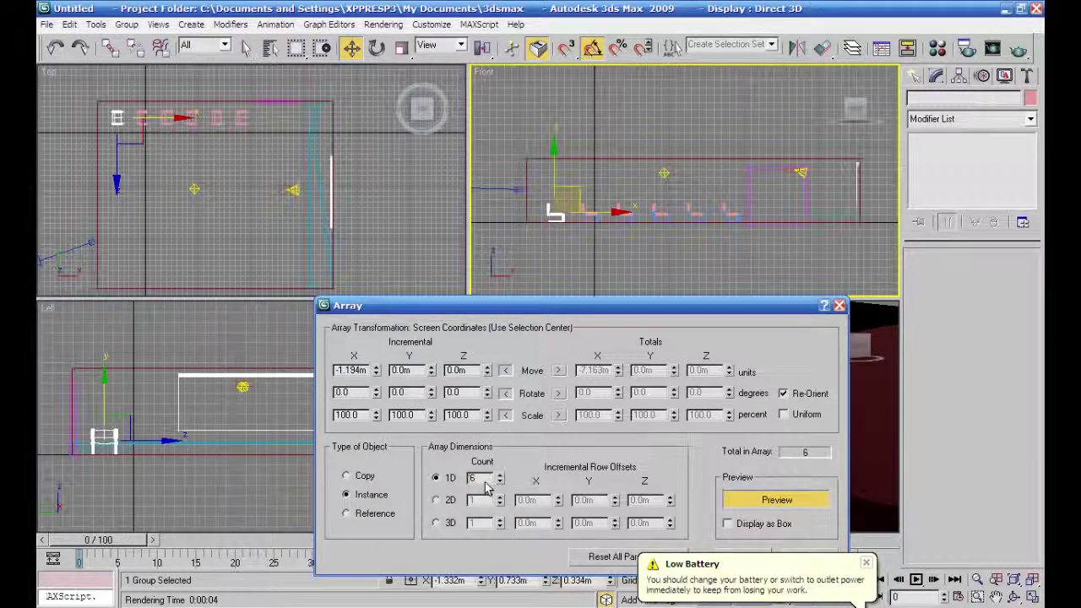
Try extending the chair array to 2D with a count of six and an 8.001 m Y row offset, and cancel the array.
click(437, 500)
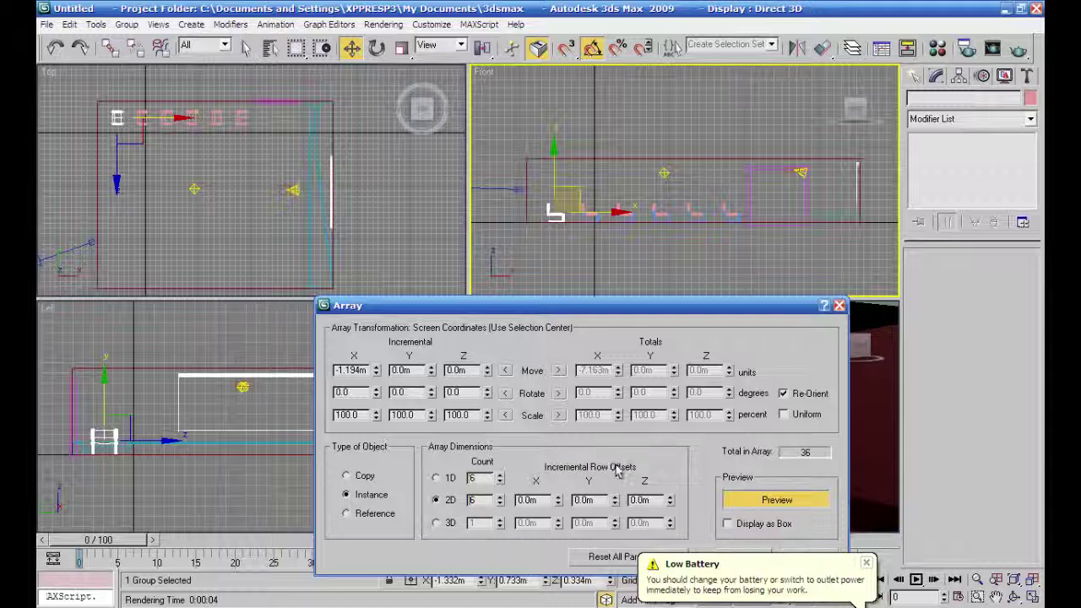
drag(618, 469, 620, 432)
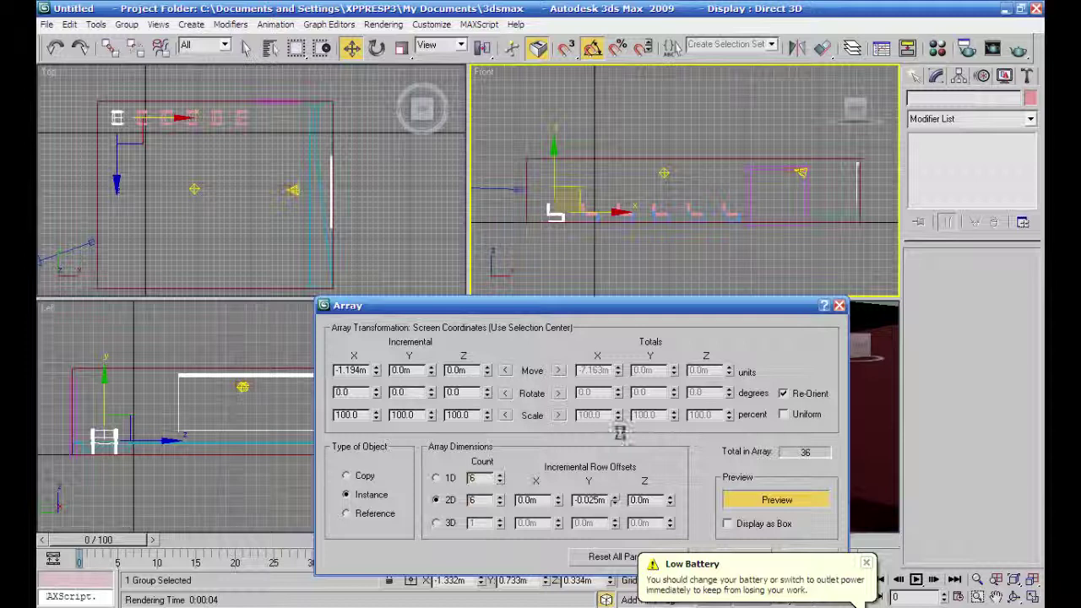
drag(620, 435, 620, 356)
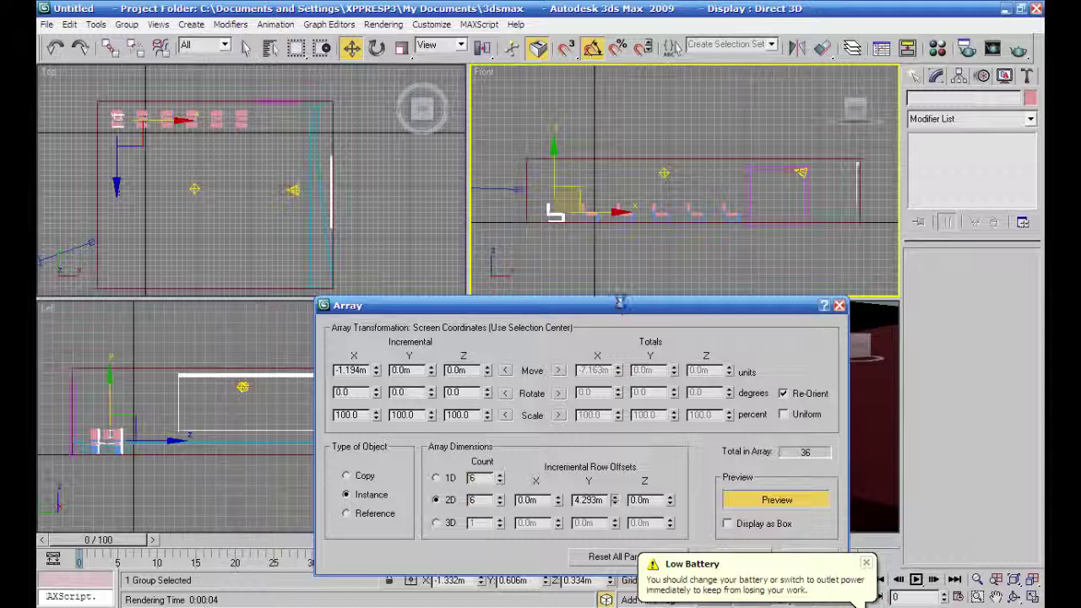
drag(615, 303, 628, 253)
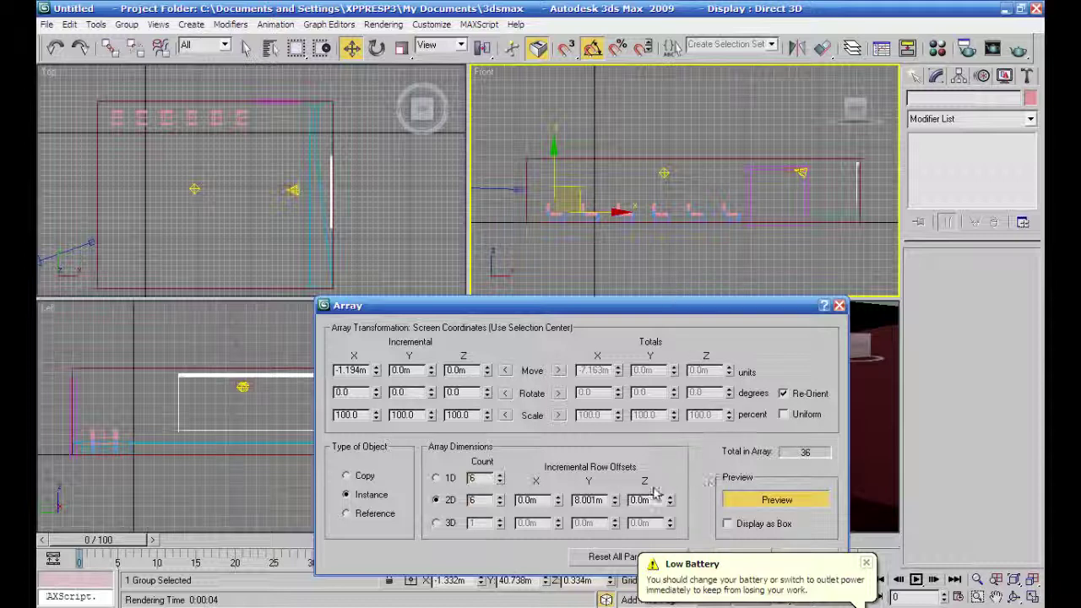
click(867, 563)
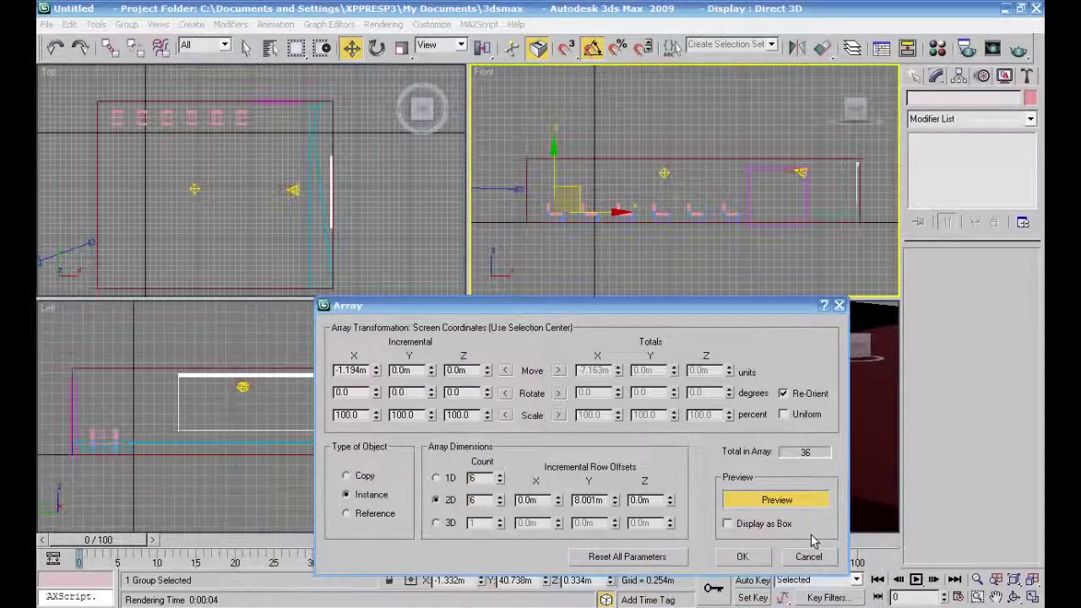
click(764, 502)
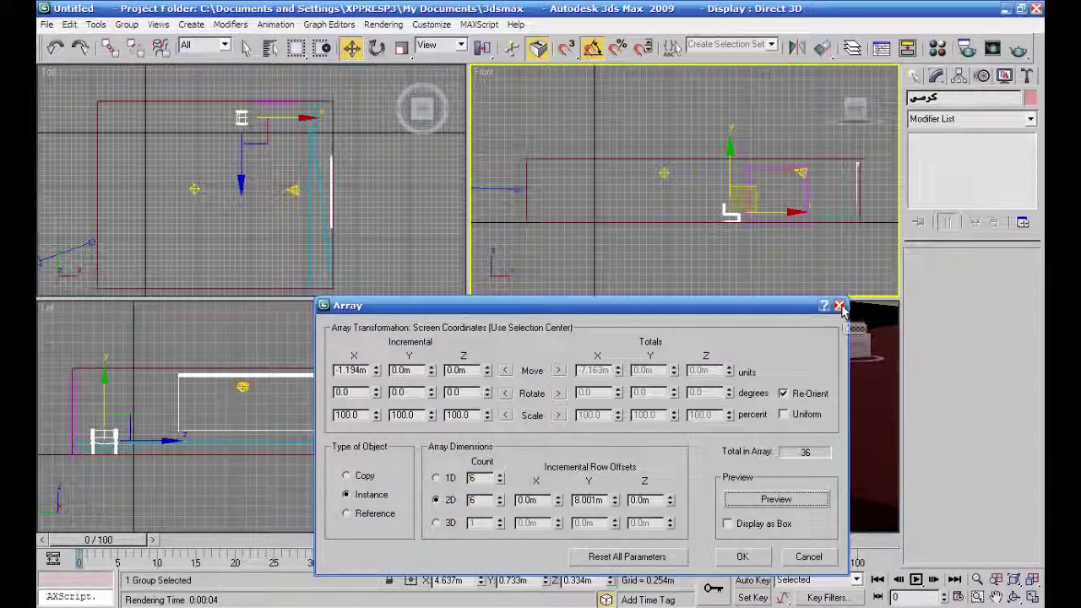
click(808, 556)
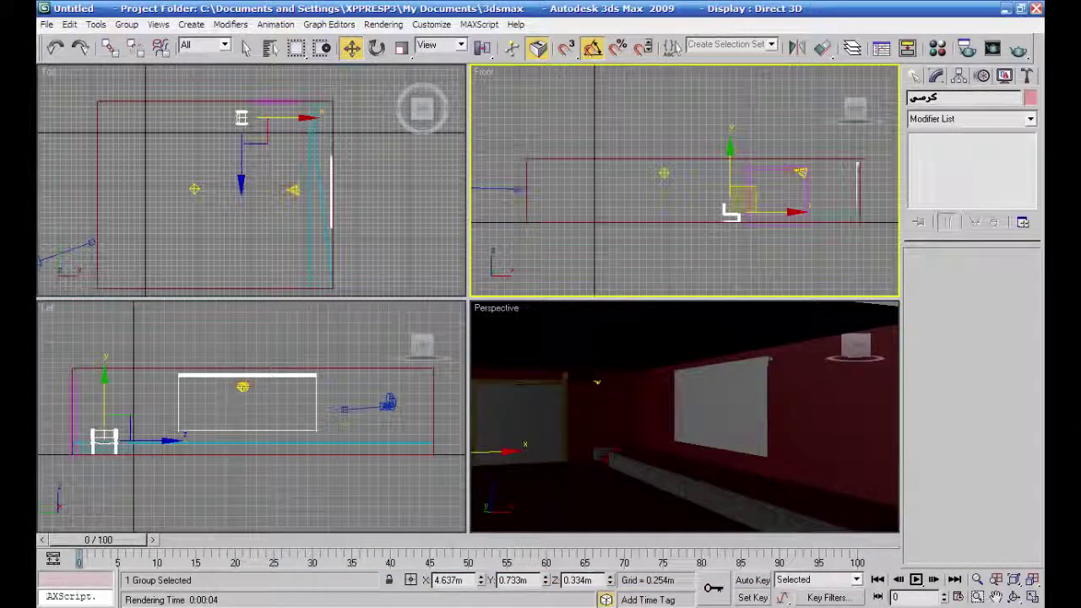